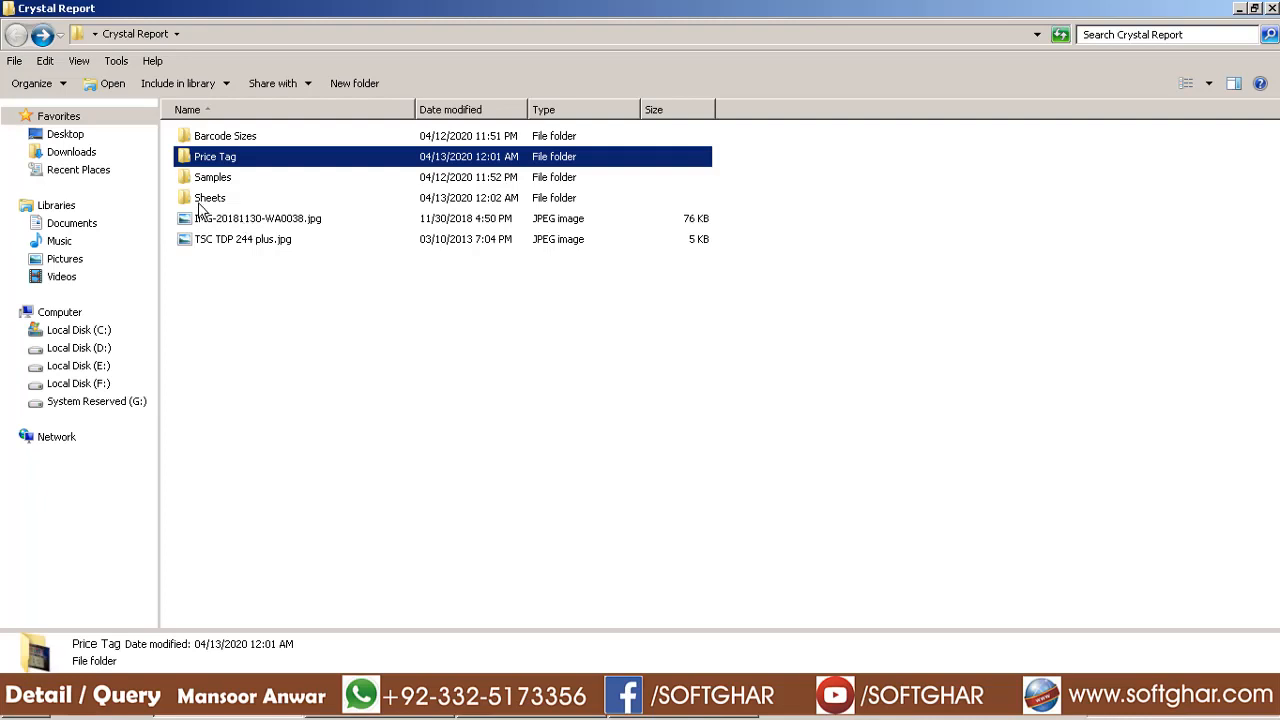
Open the Sheets folder and view the Best choice.jpg label photo
double_click(210, 198)
double_click(254, 210)
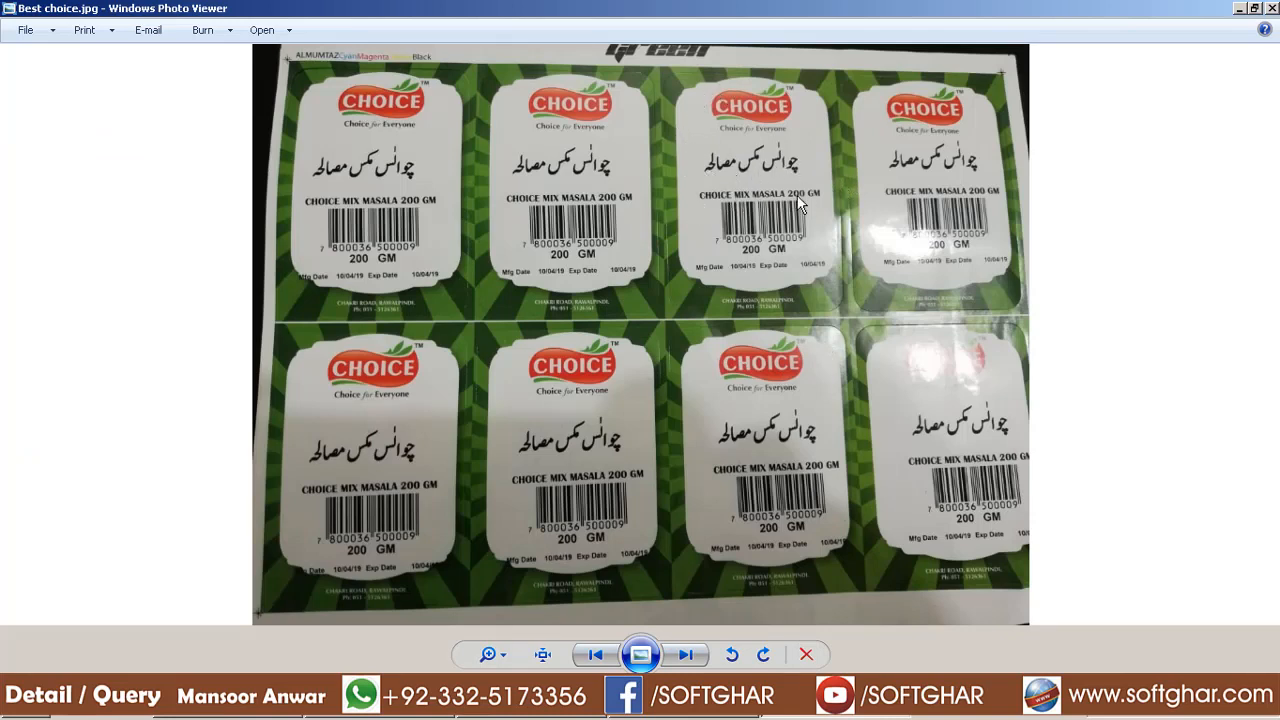
key("Escape")
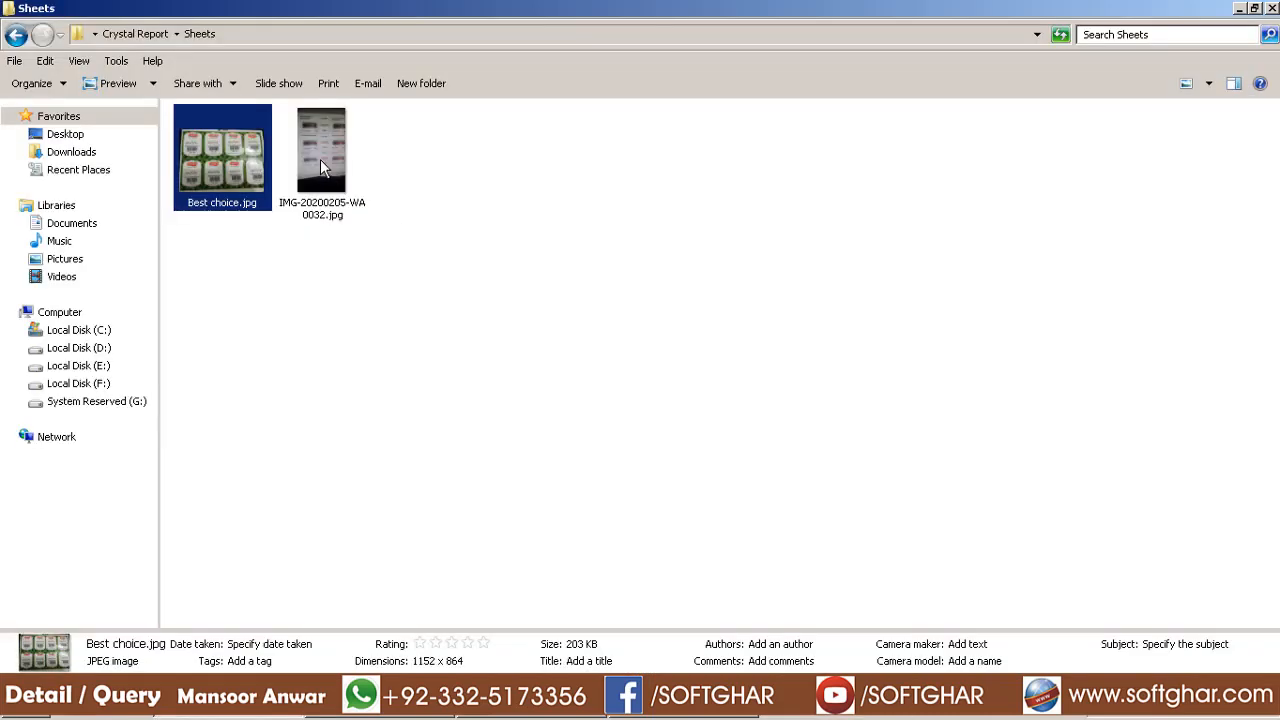
Zoom in on IMG-20200205-WA0032.jpg, then close the viewer and return to iPOS.NET
double_click(320, 165)
scroll(759, 298, "up", 3)
scroll(750, 310, "down", 1)
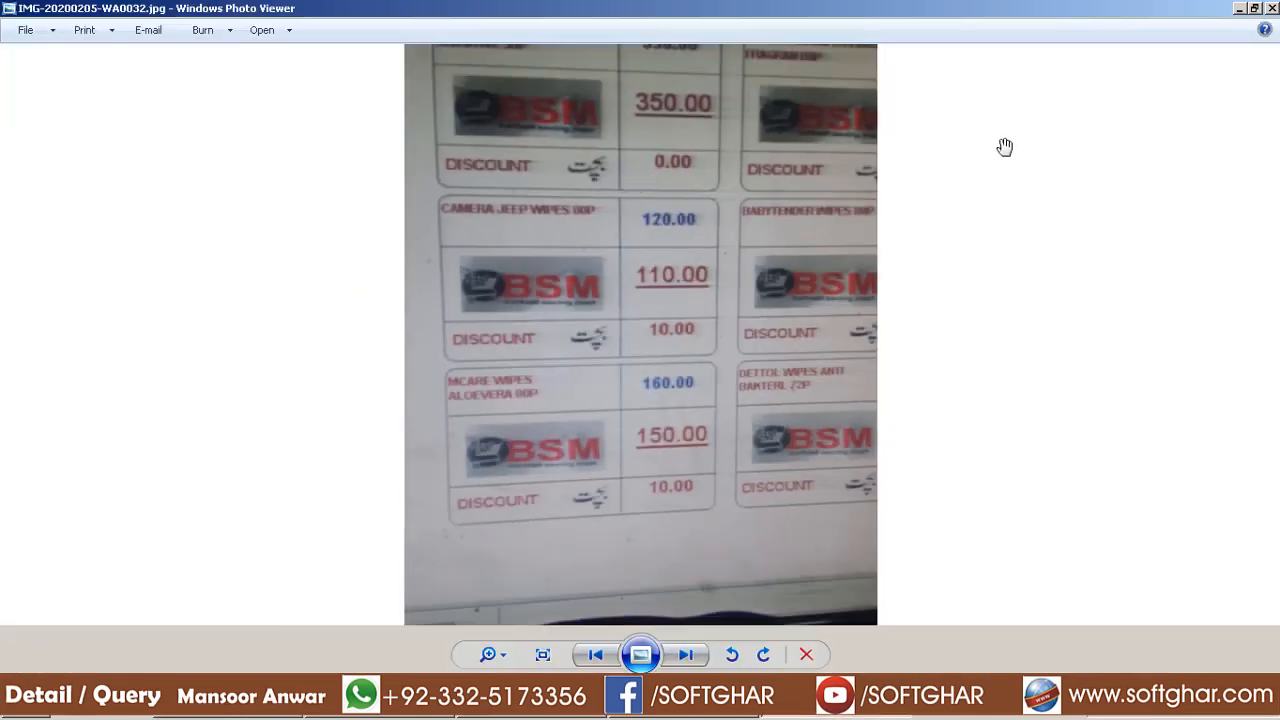
scroll(726, 271, "up", 1)
scroll(731, 274, "down", 2)
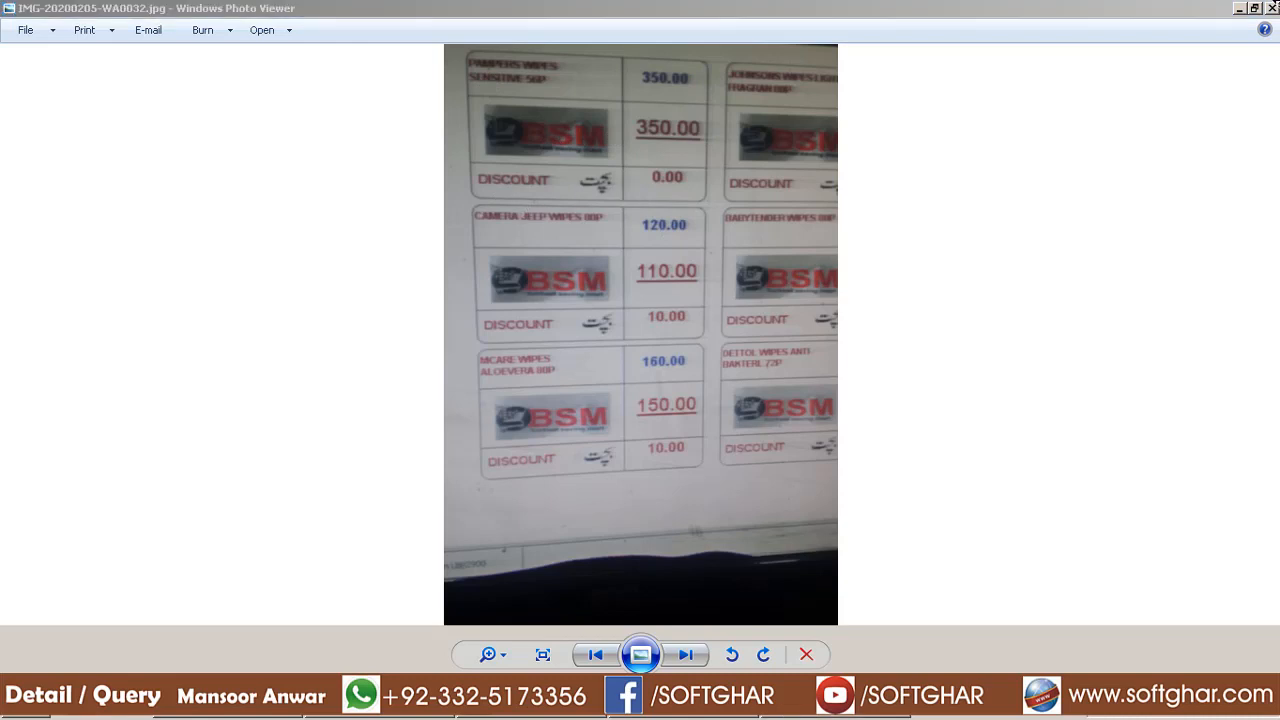
left_click(1271, 9)
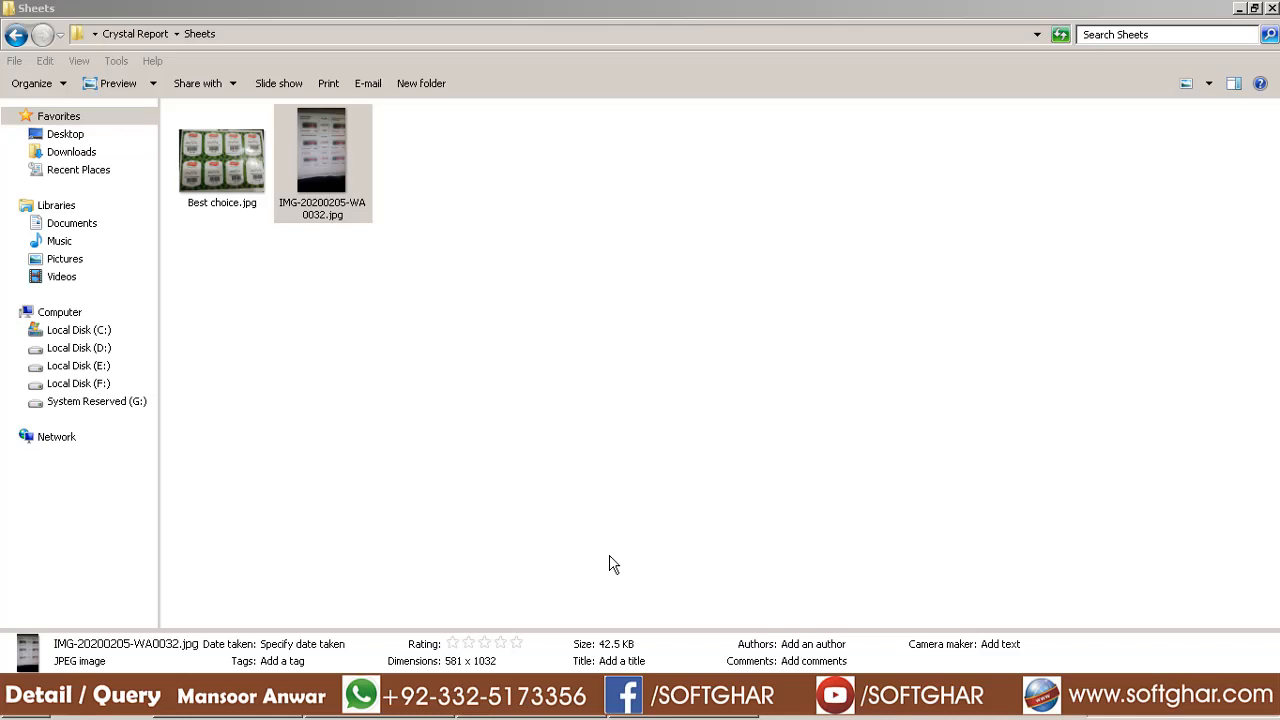
left_click(389, 717)
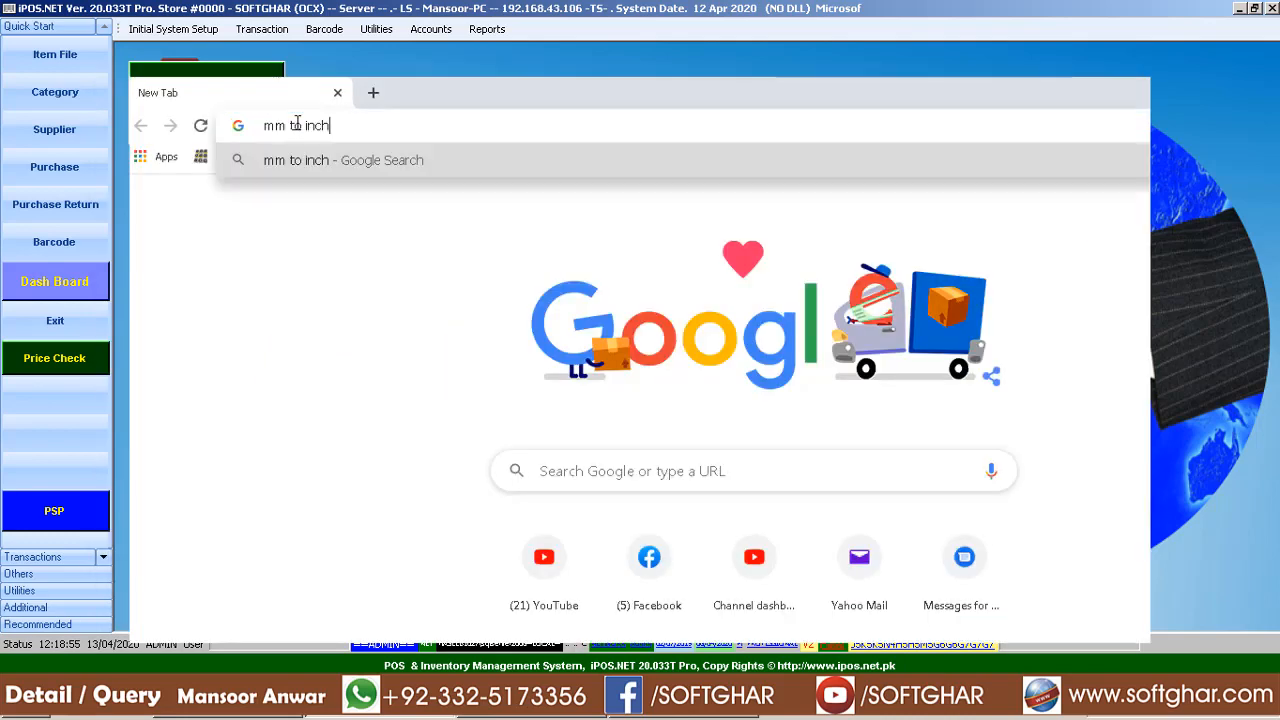
Search 'mm to inch' and enter 38 millimetres in Google's length converter
key("Return")
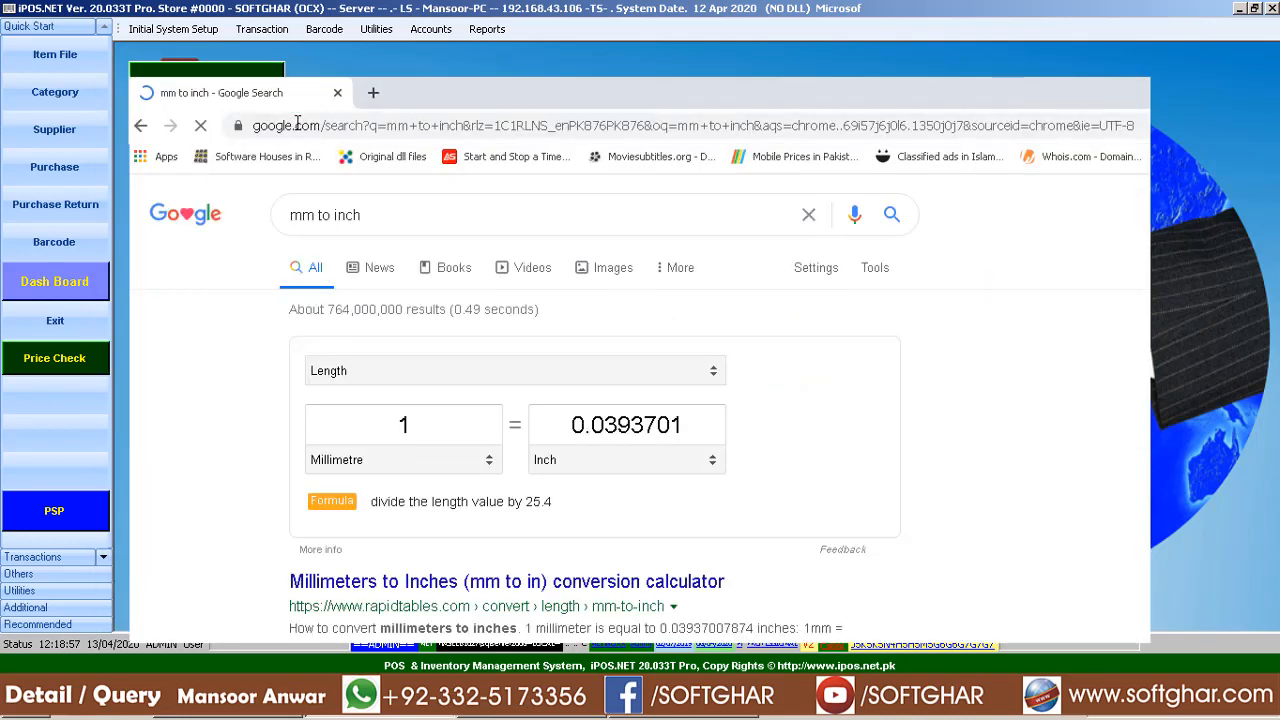
double_click(430, 421)
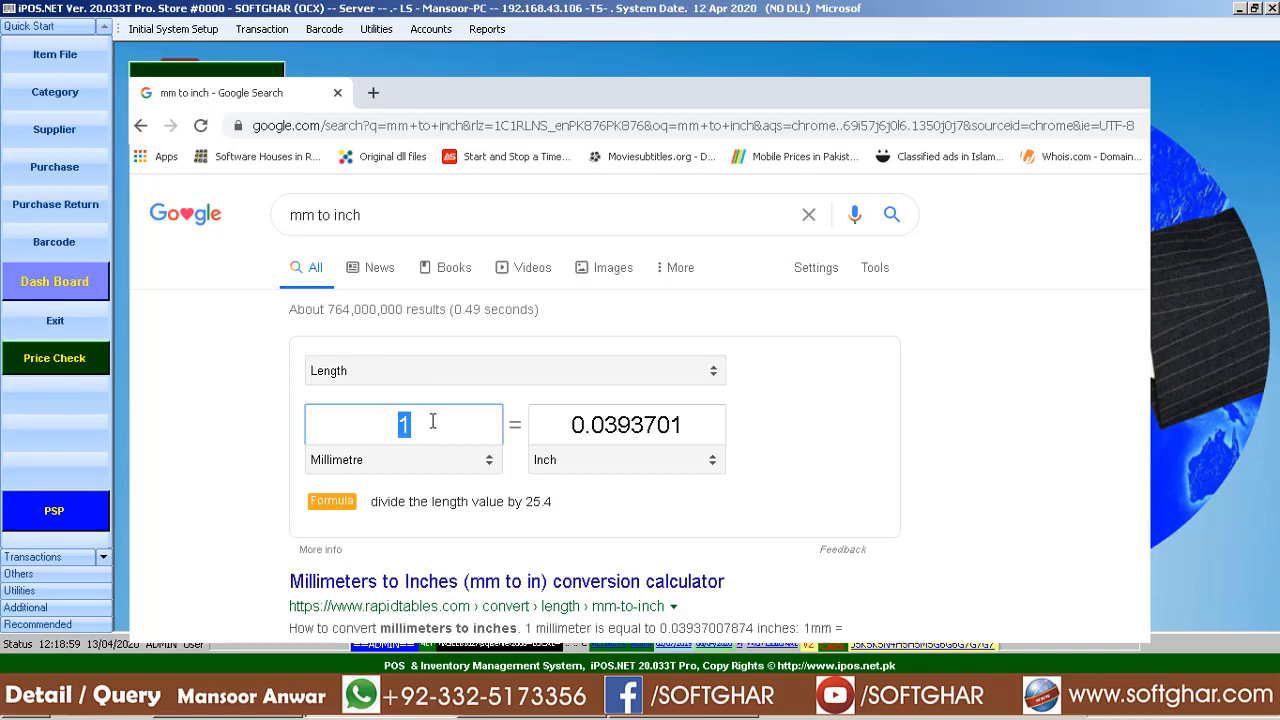
type("38")
double_click(432, 421)
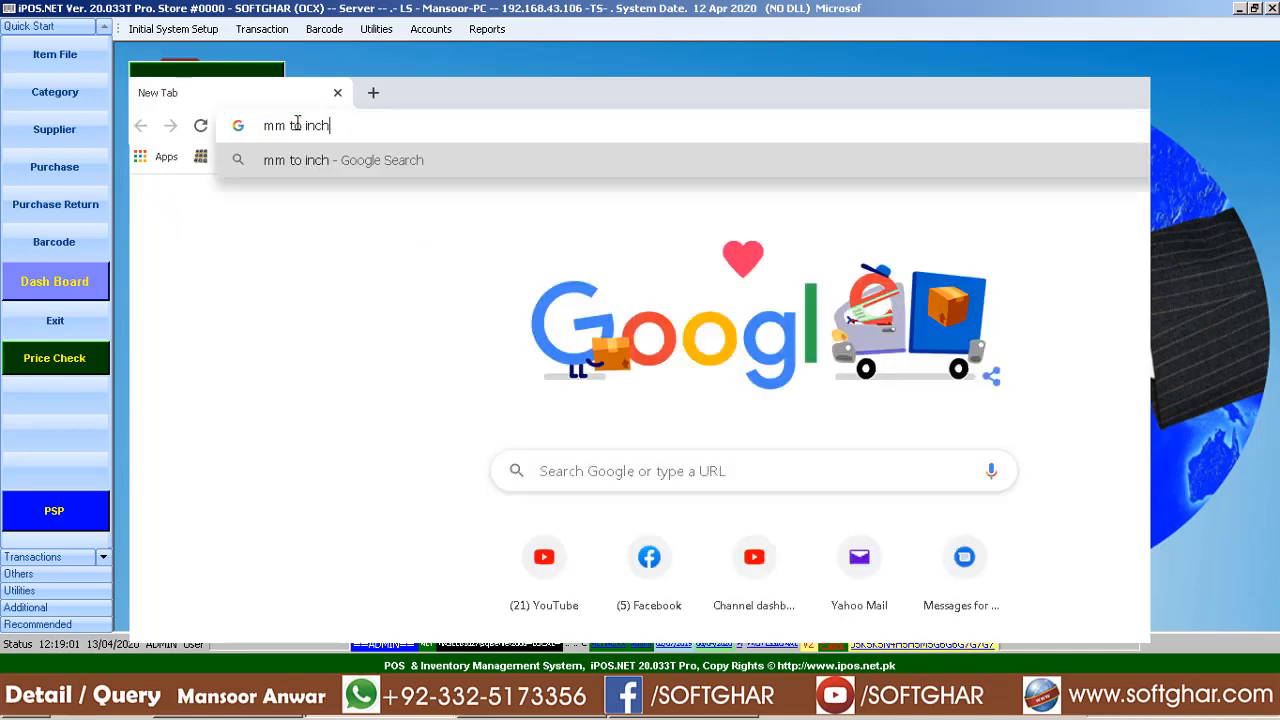
key("Return")
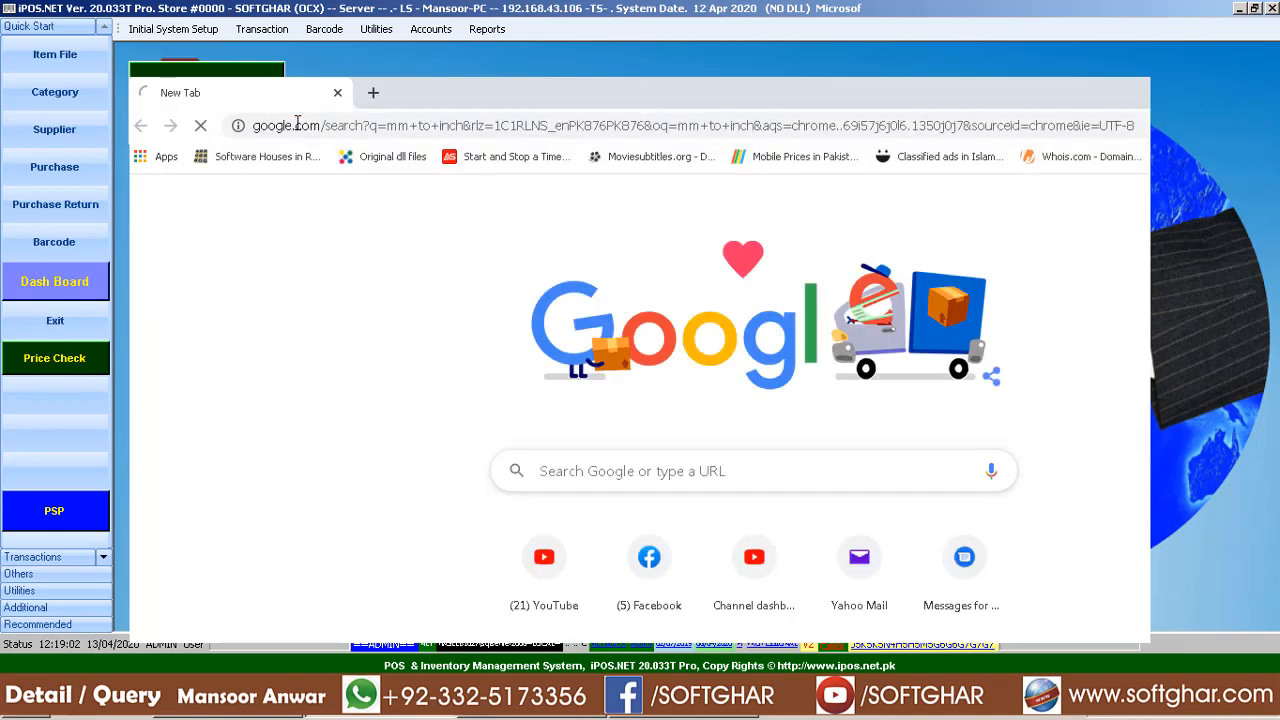
double_click(432, 421)
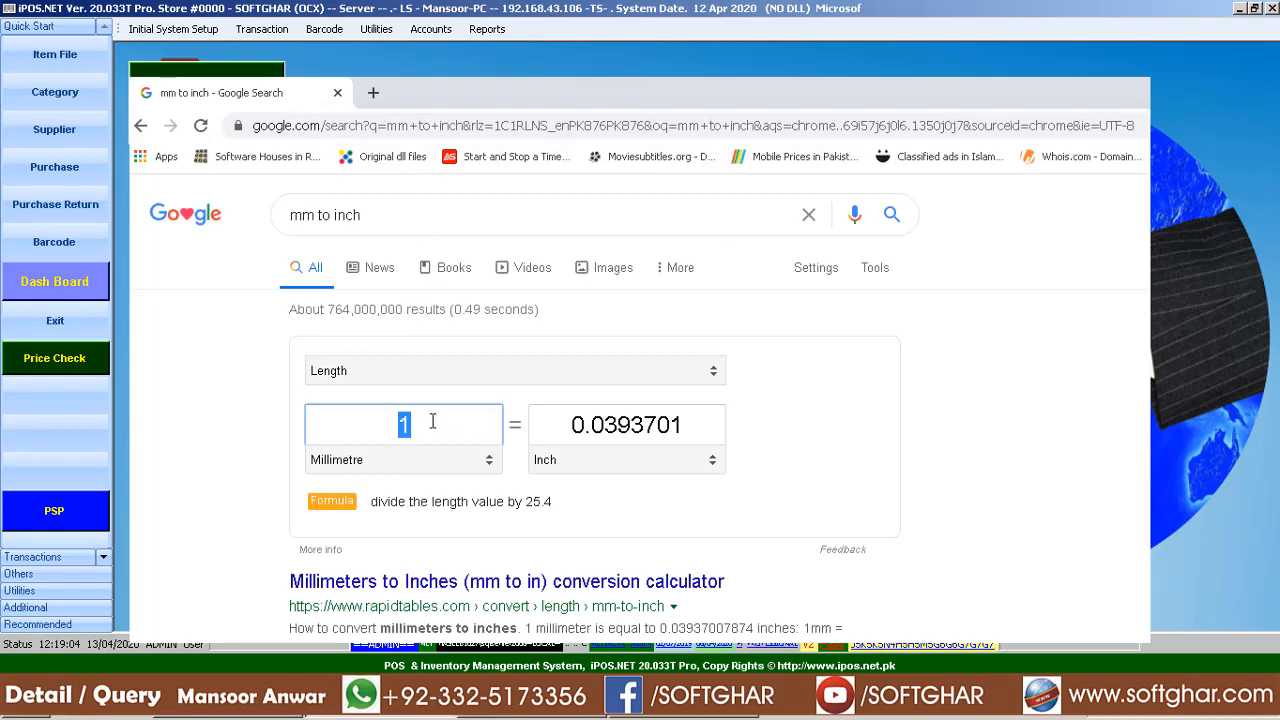
Visit the alpha-numeric barcode window, then open the item file and cancel a new record
left_click(71, 243)
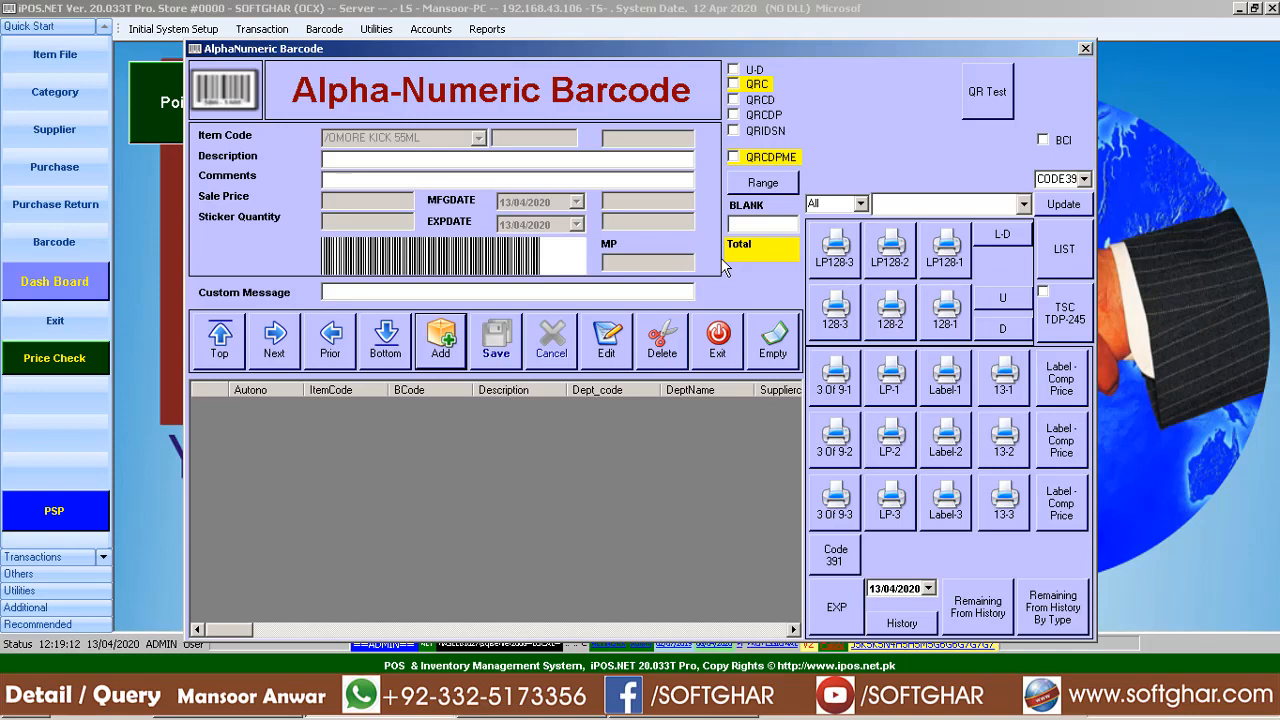
left_click(438, 345)
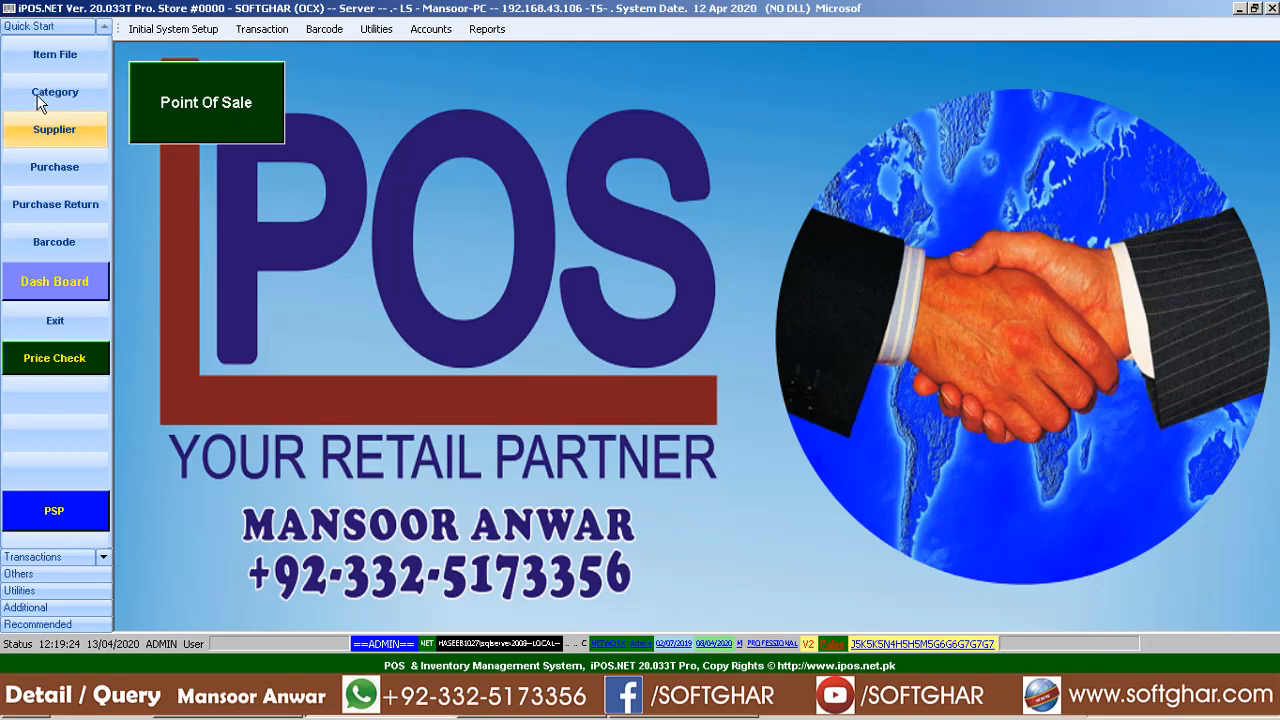
left_click(78, 53)
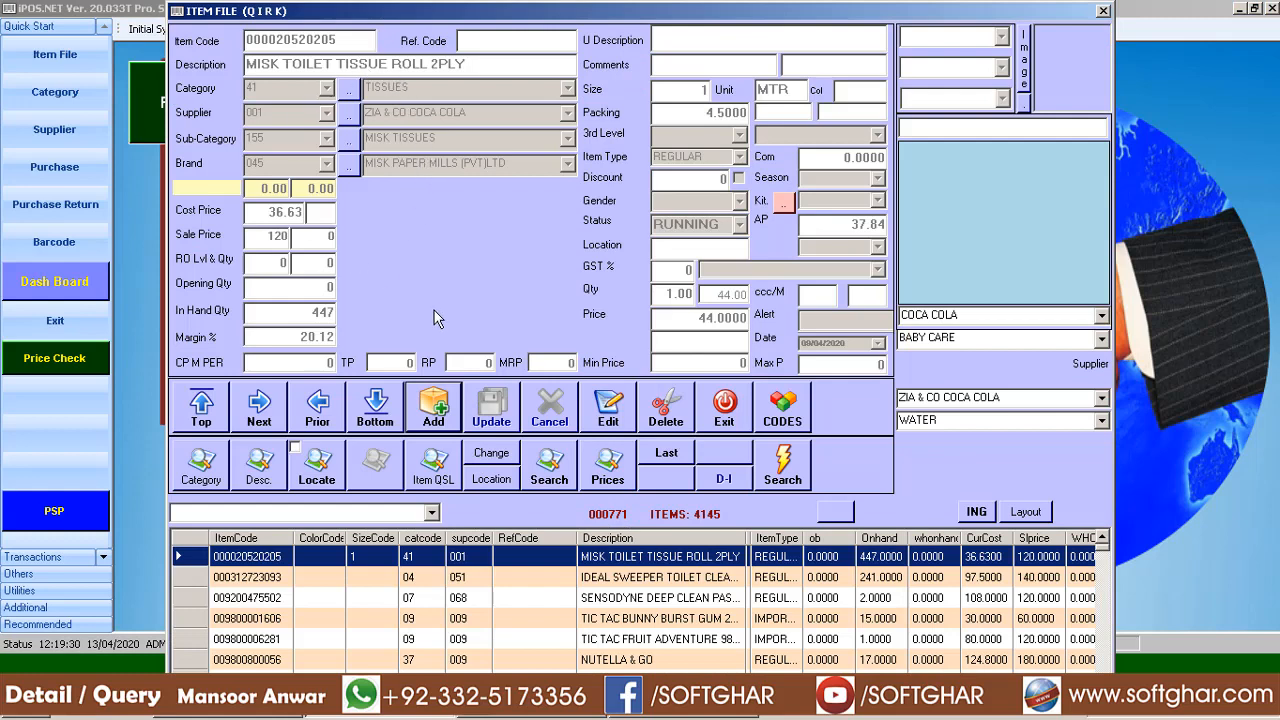
left_click(437, 418)
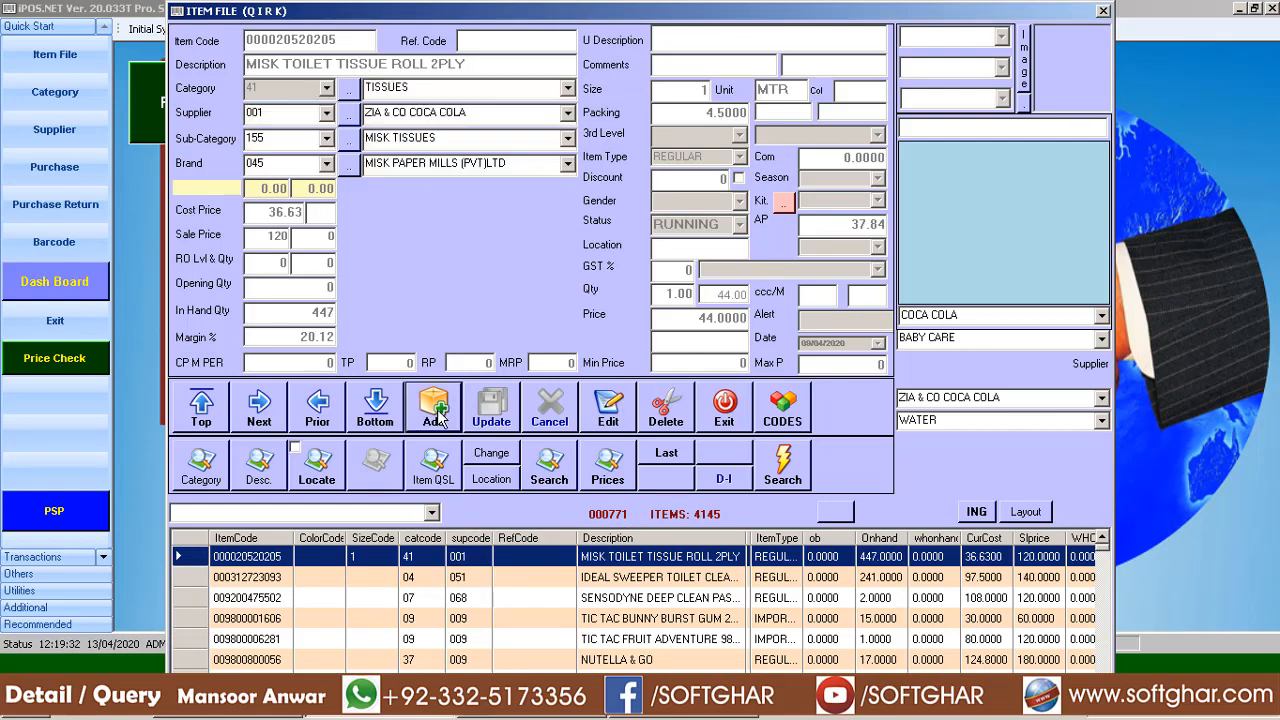
left_click(550, 410)
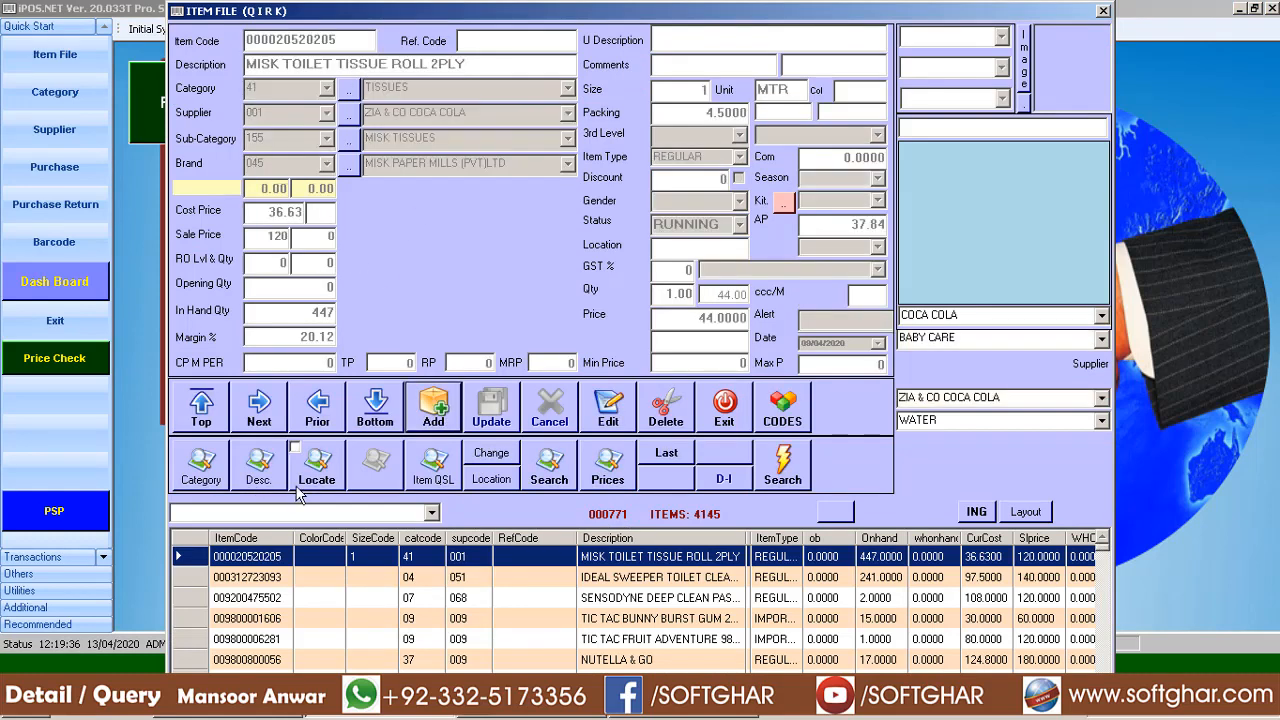
Search item descriptions for 'dal' and load DAL CHANA 1KG, code 110008
left_click(258, 475)
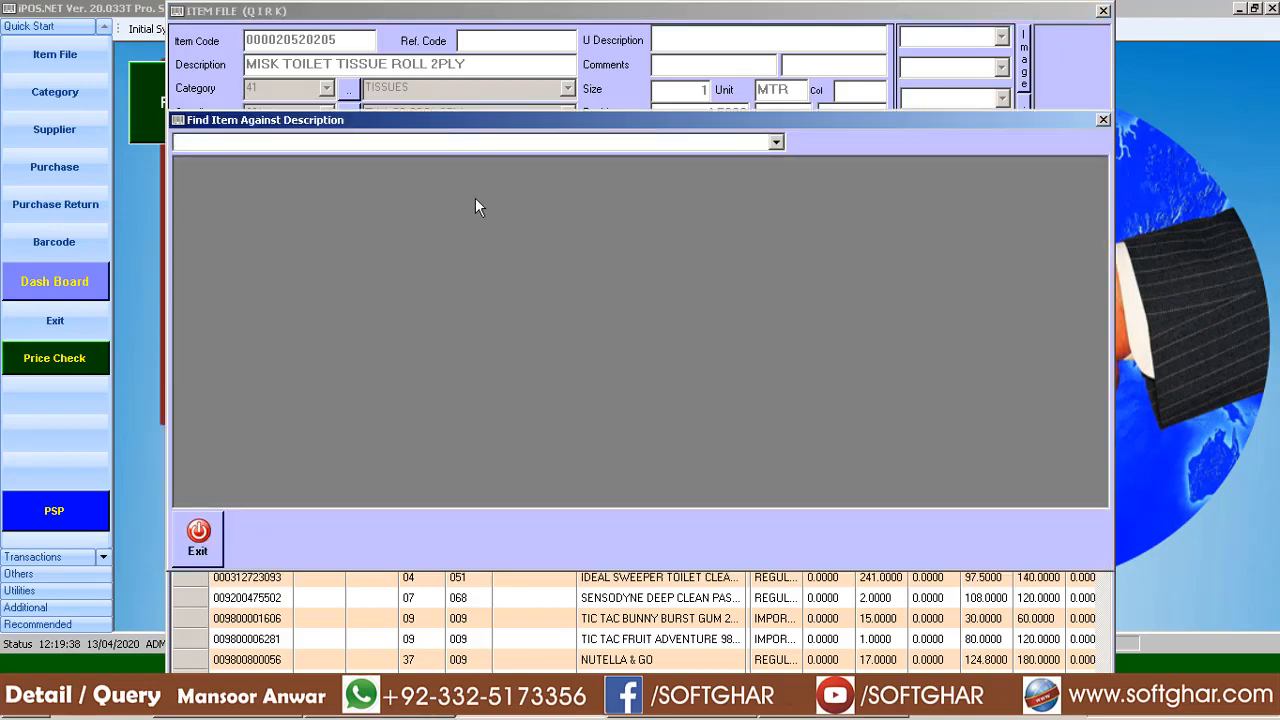
type("dal")
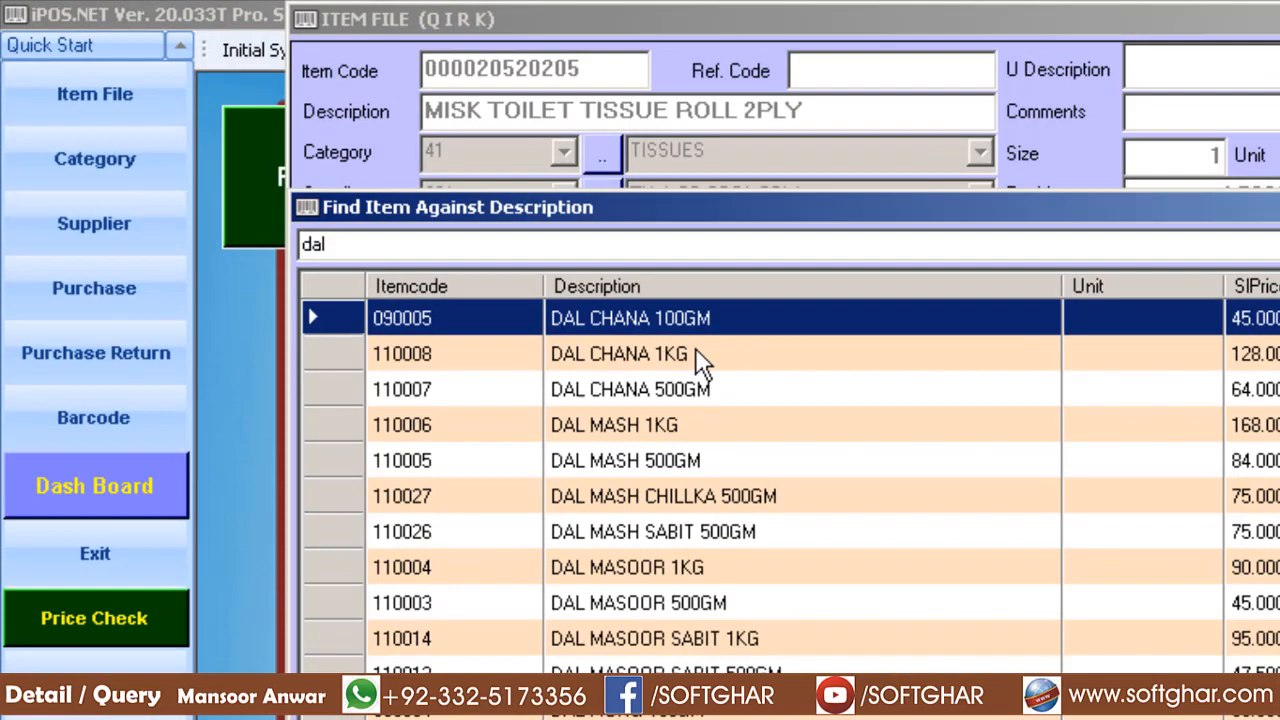
left_click(400, 207)
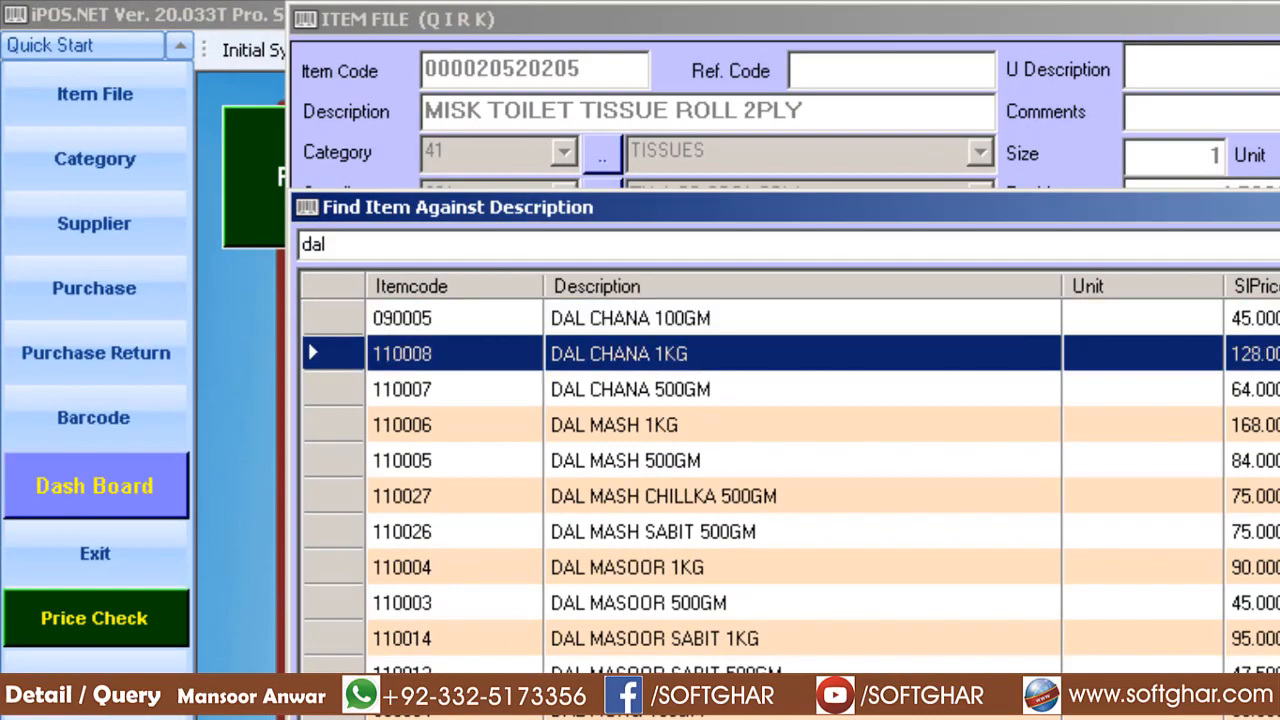
double_click(695, 350)
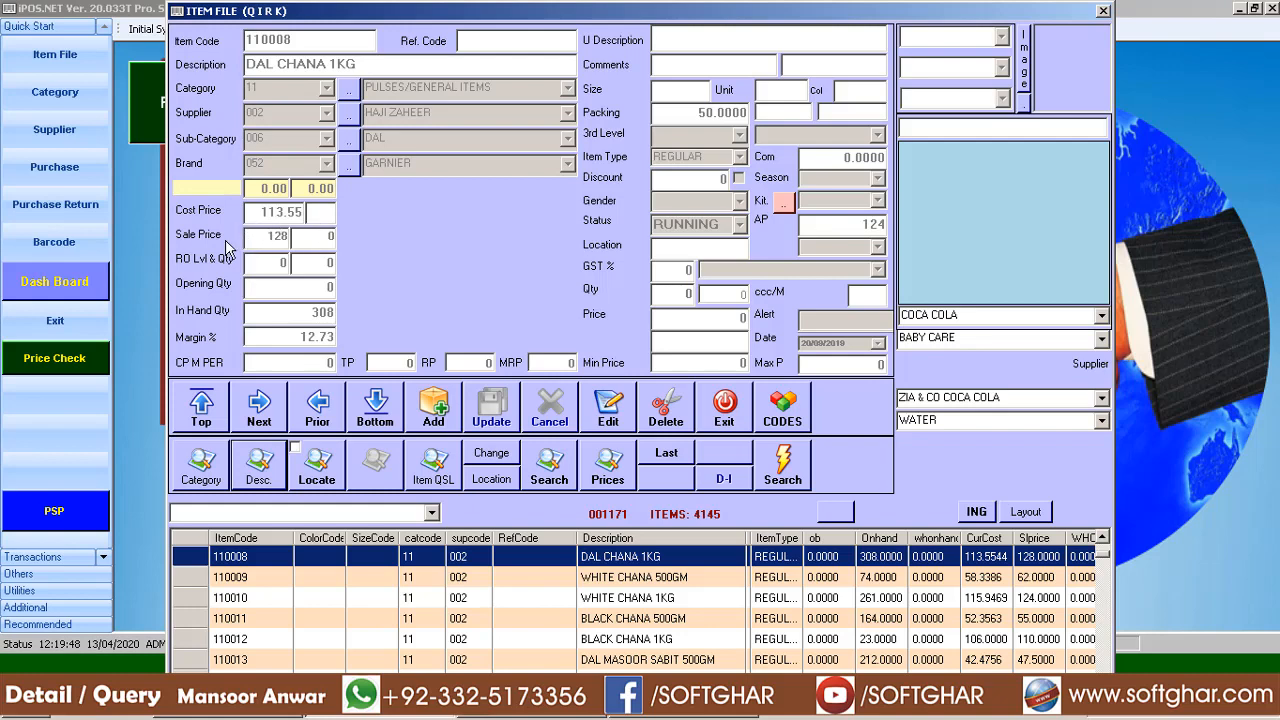
Edit DAL CHANA 1KG to quantity 1, price 120, size 1 KG, reference code 00001, and update
left_click(604, 404)
type("1")
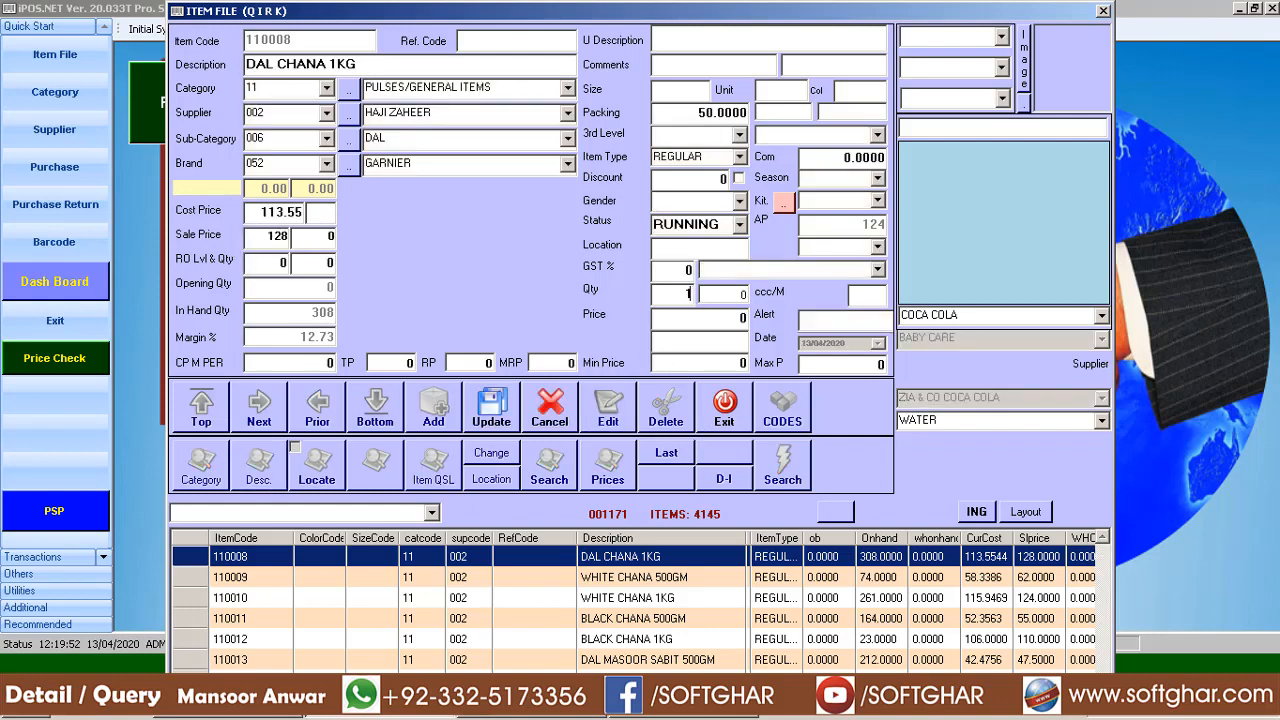
key("Return")
key("Return")
type("120")
left_click(694, 89)
type("0")
key("Tab")
type("KG")
type("0000")
type("1")
left_click(497, 423)
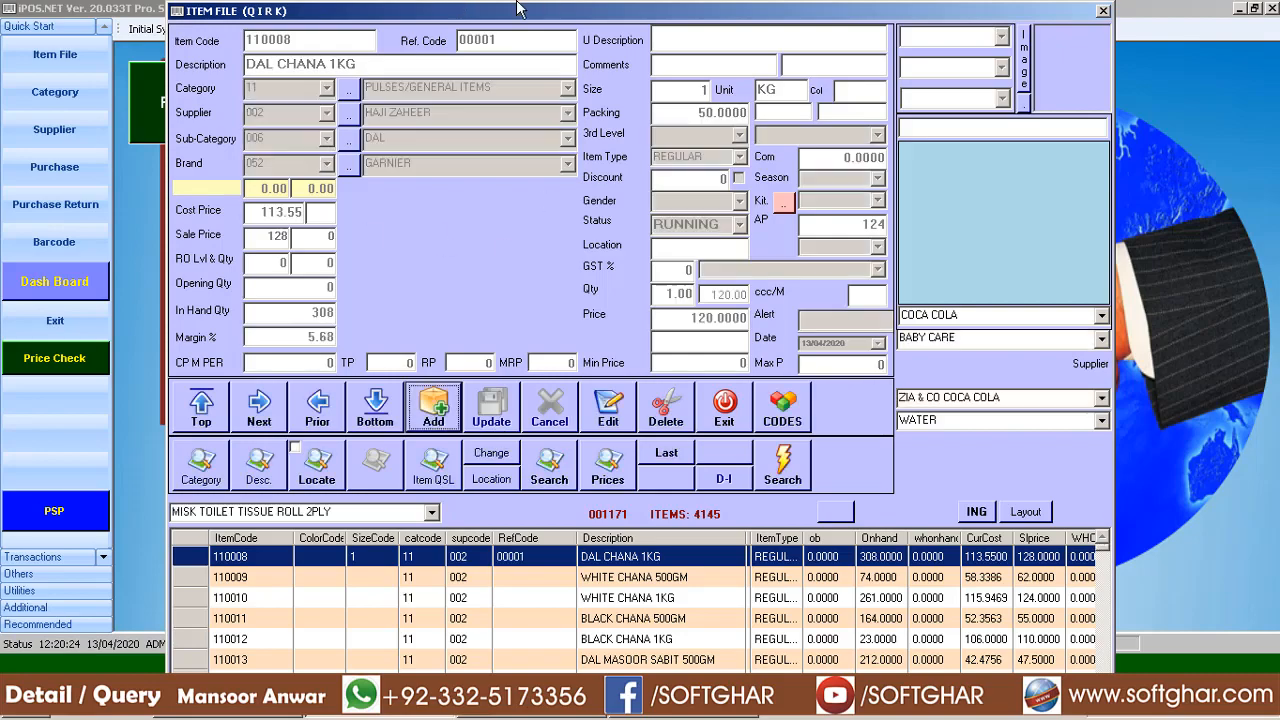
Close the item file and load DAL CHANA 1KG into a new barcode entry via '/DAL' search
left_click(734, 416)
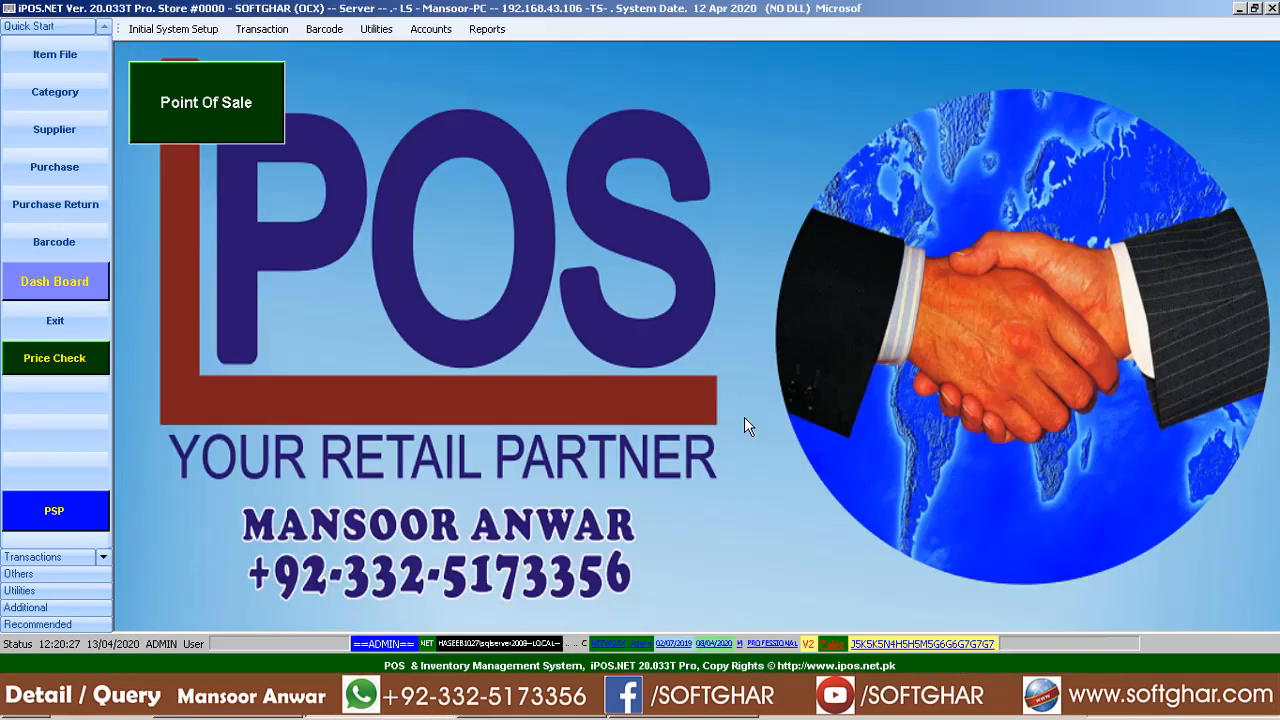
left_click(54, 241)
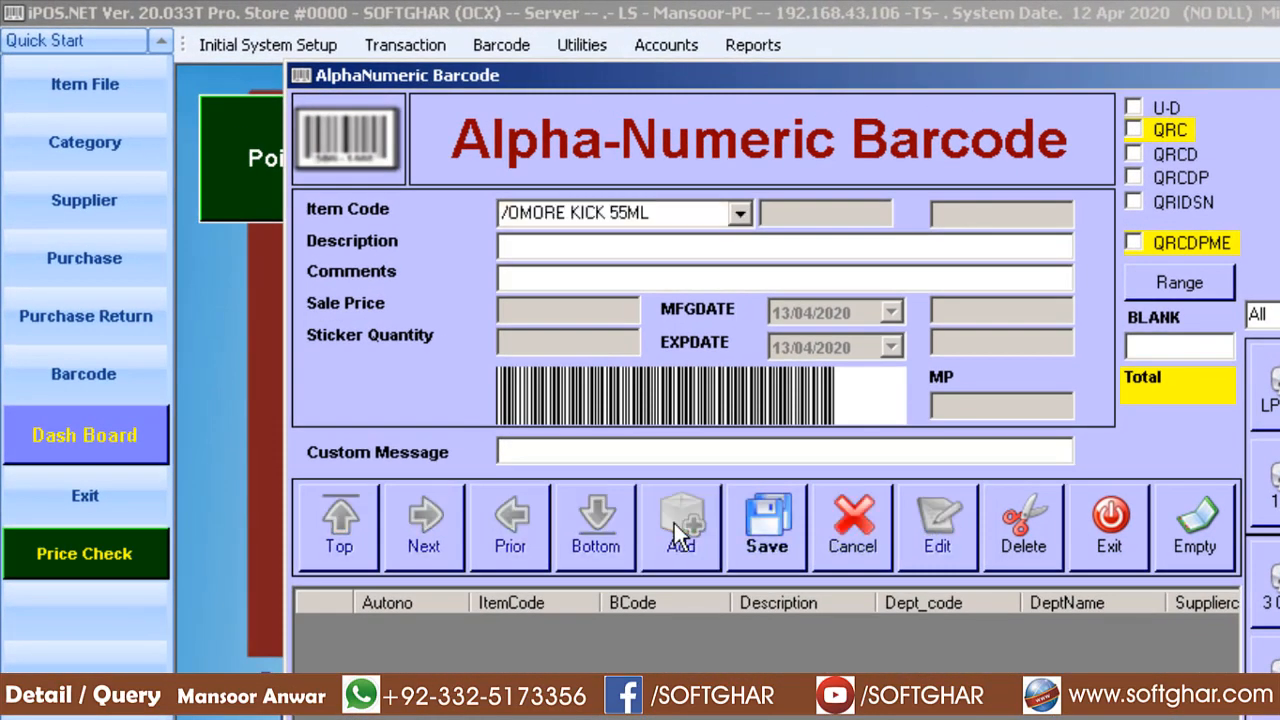
left_click(674, 523)
type("/DAL")
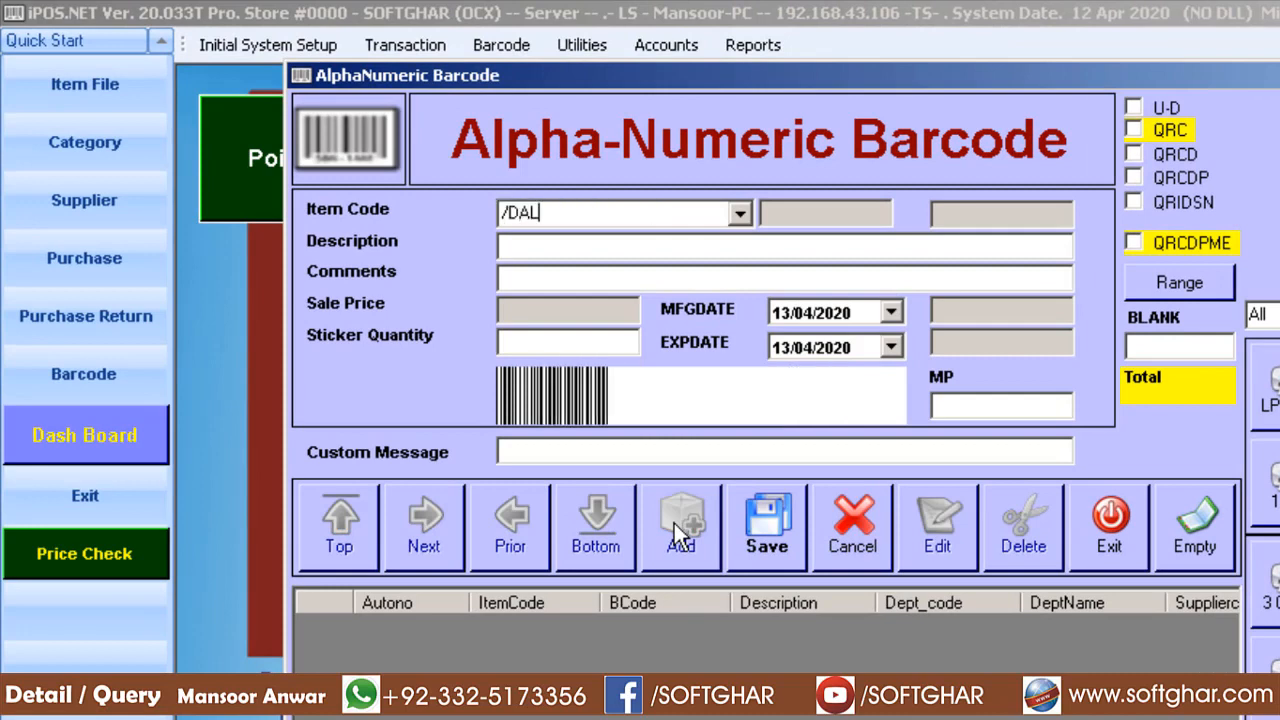
key("Return")
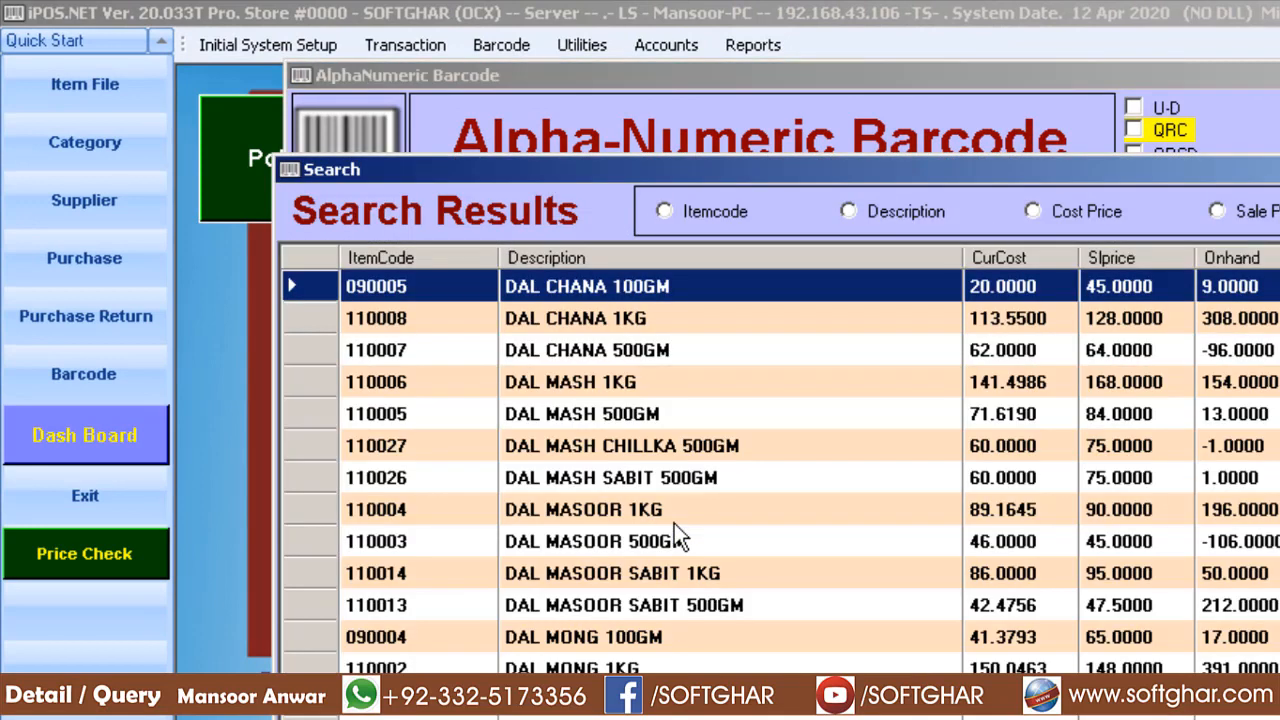
key("Down")
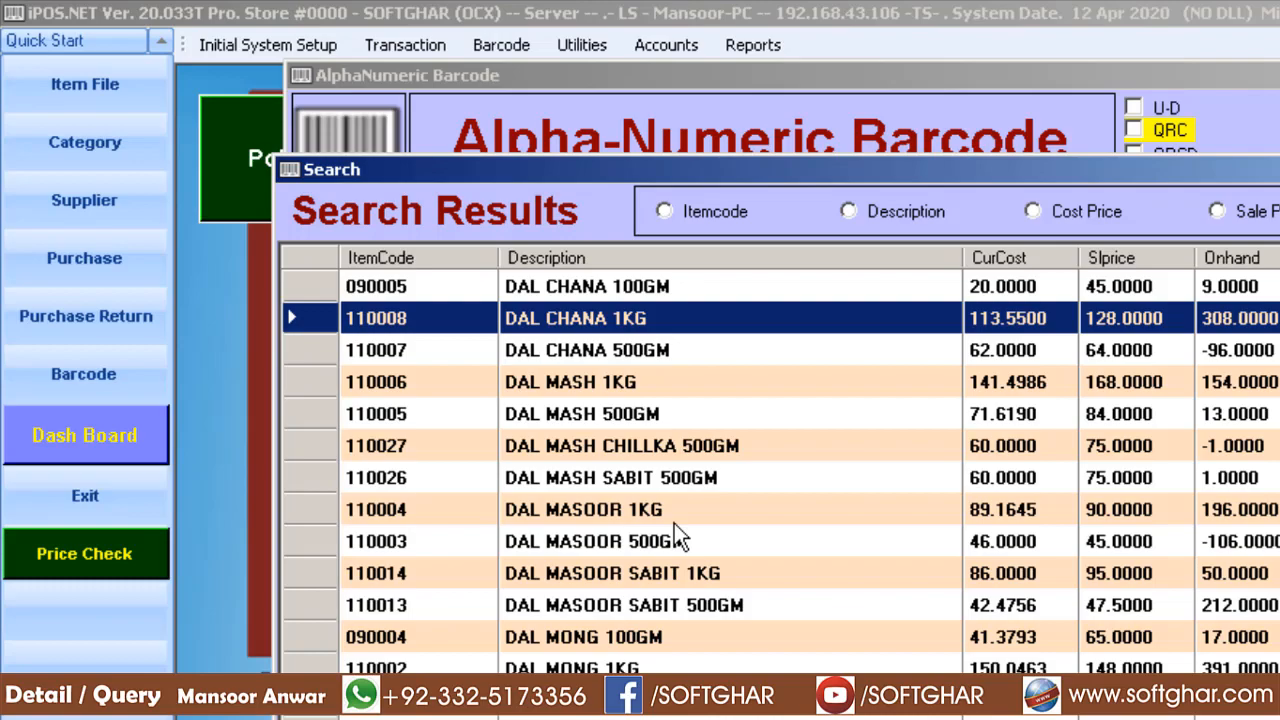
key("Return")
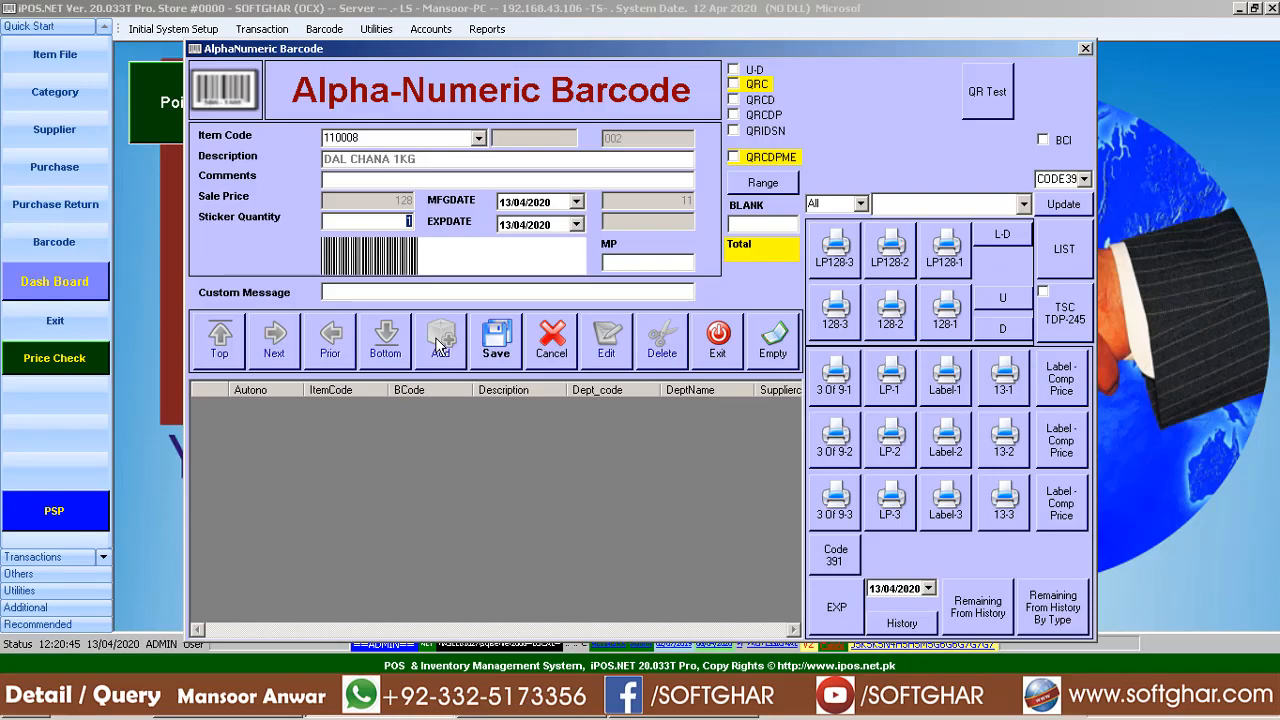
Set the sticker quantity to 2, enable BCI, and save the barcode record
type("2")
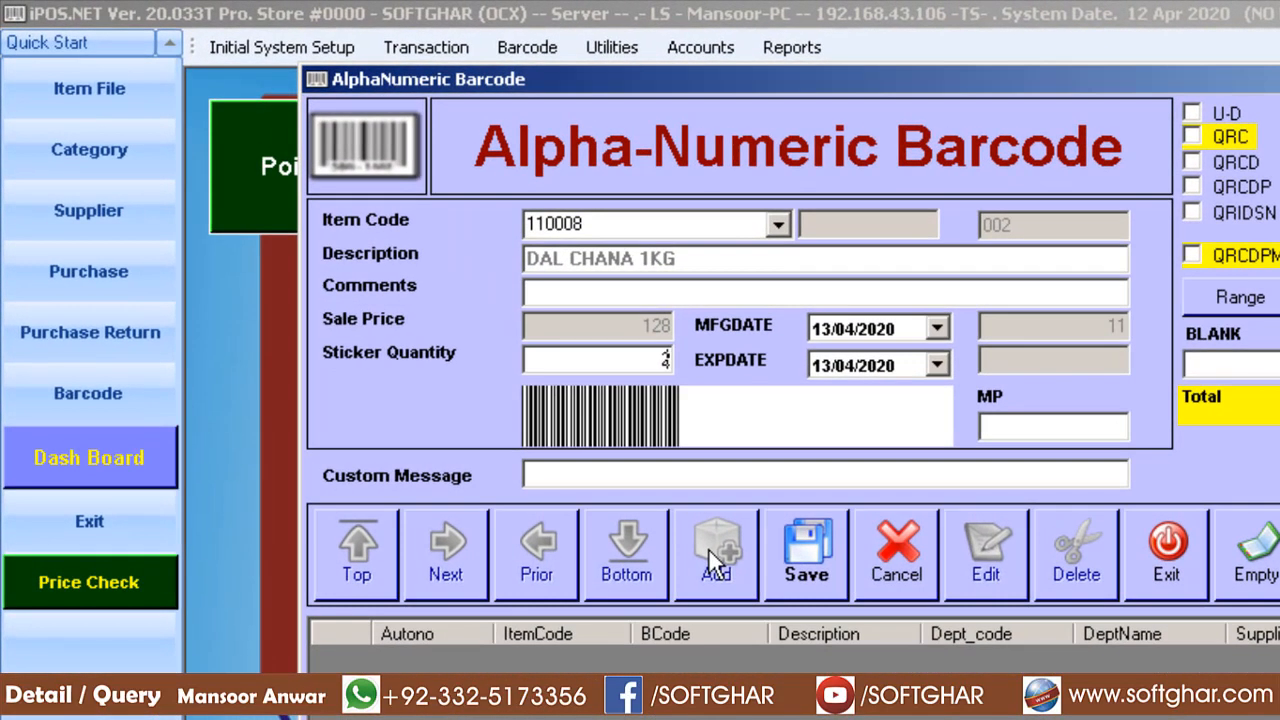
key("Return")
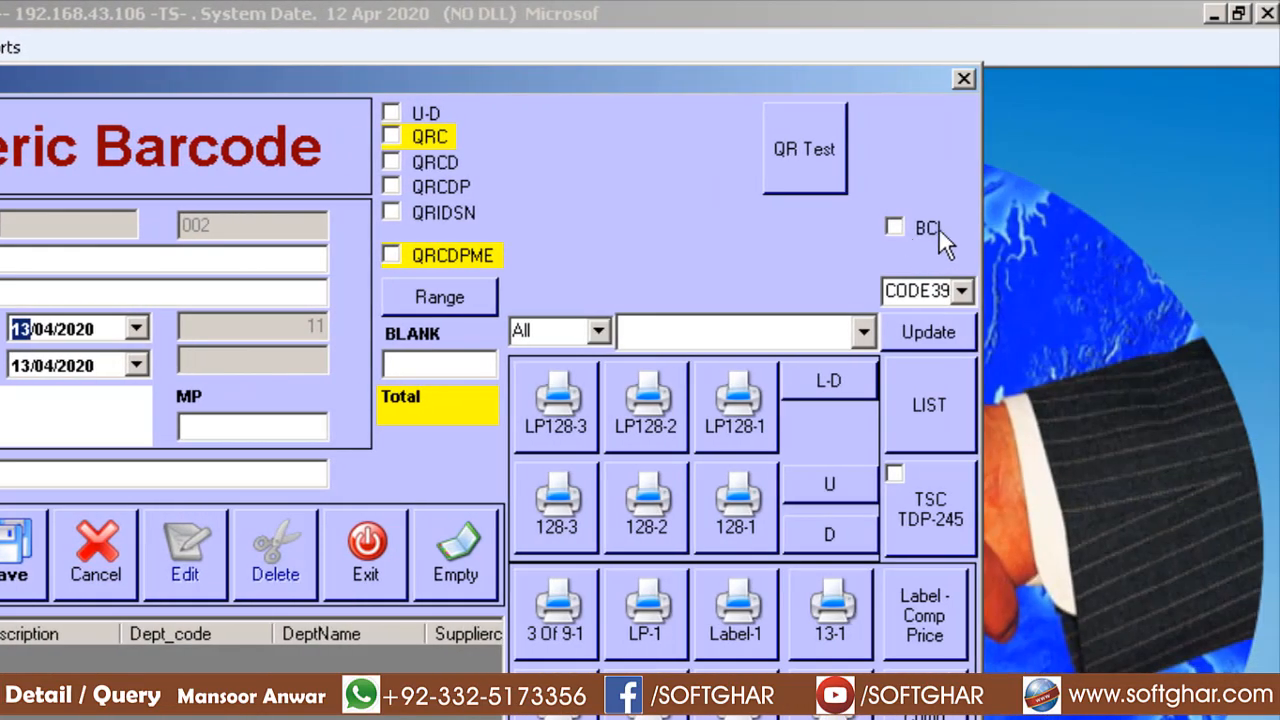
left_click(938, 230)
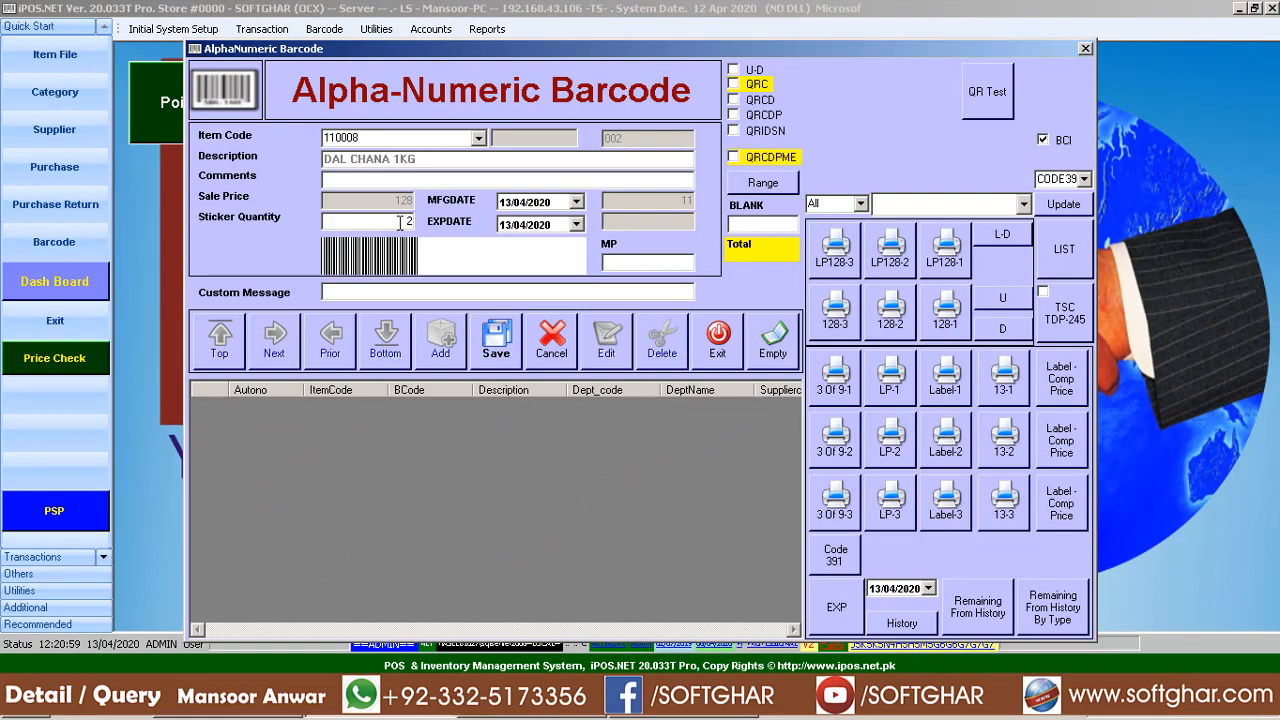
key("Return")
key("Return")
key("Return")
key("Return")
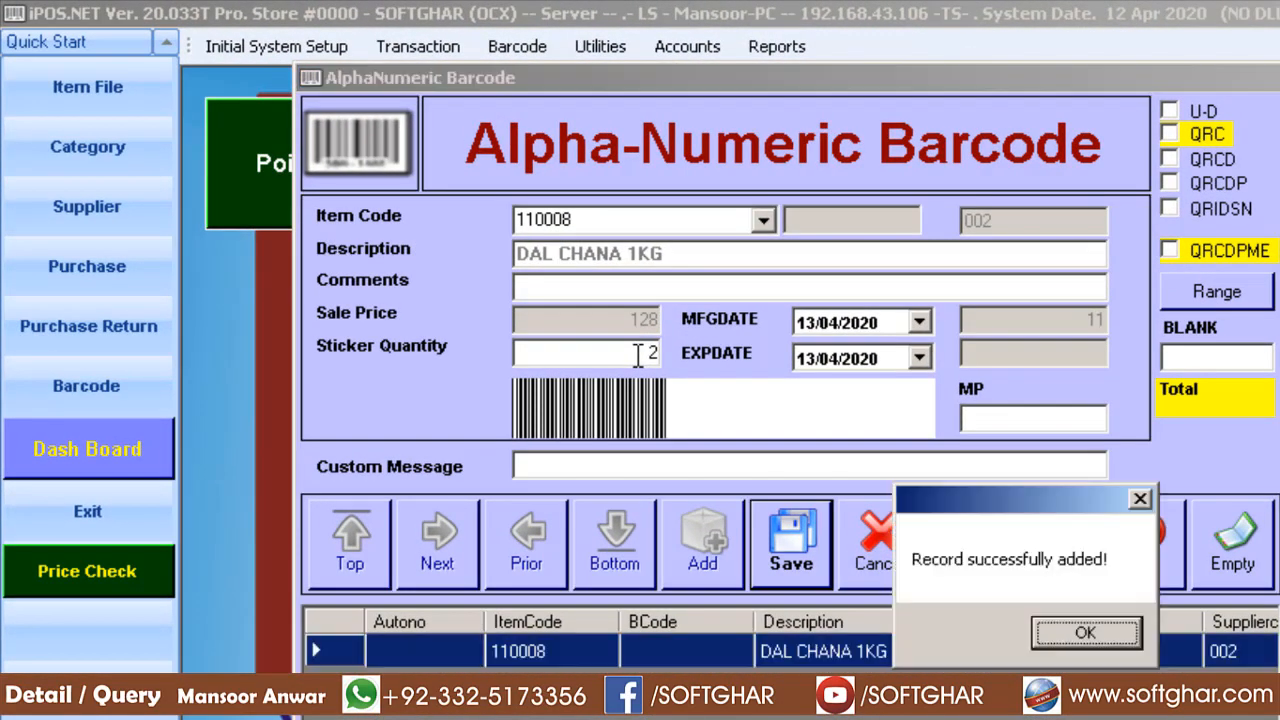
key("Return")
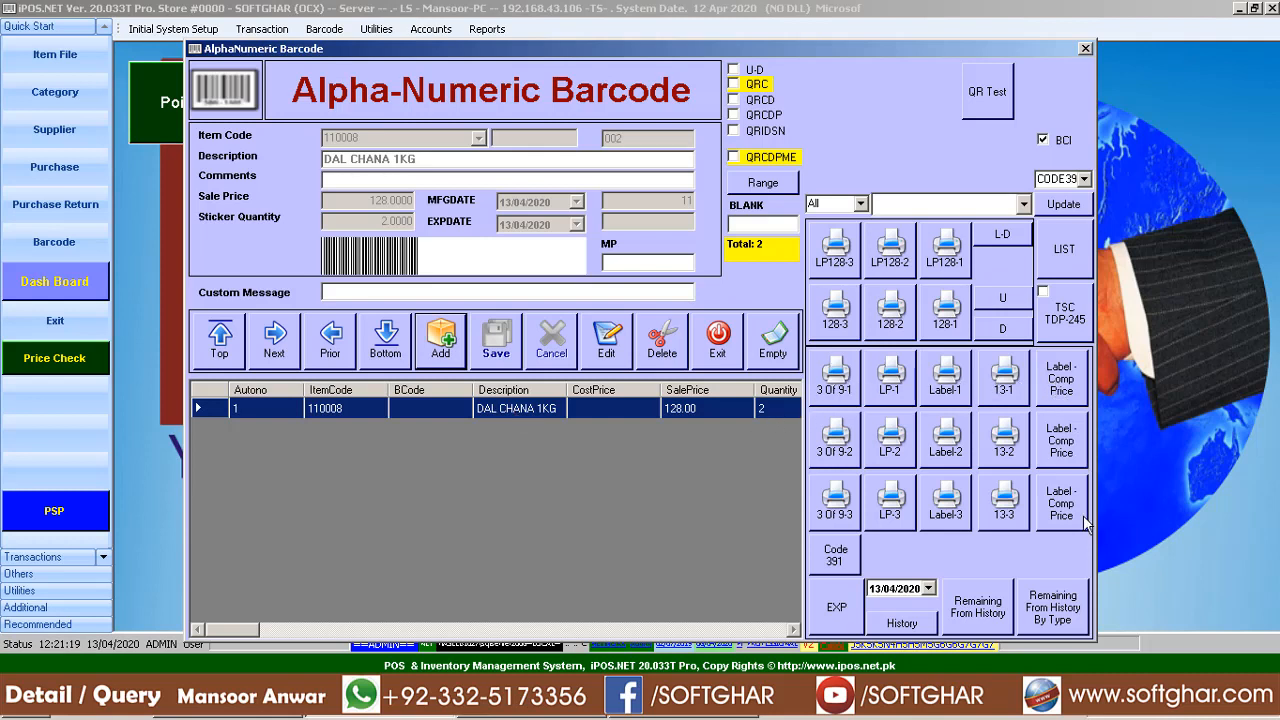
Preview the DAL CHANA labels in the 3 Of 9-1, 3 Of 9-2 and Label-Comp Price layouts
left_click(835, 390)
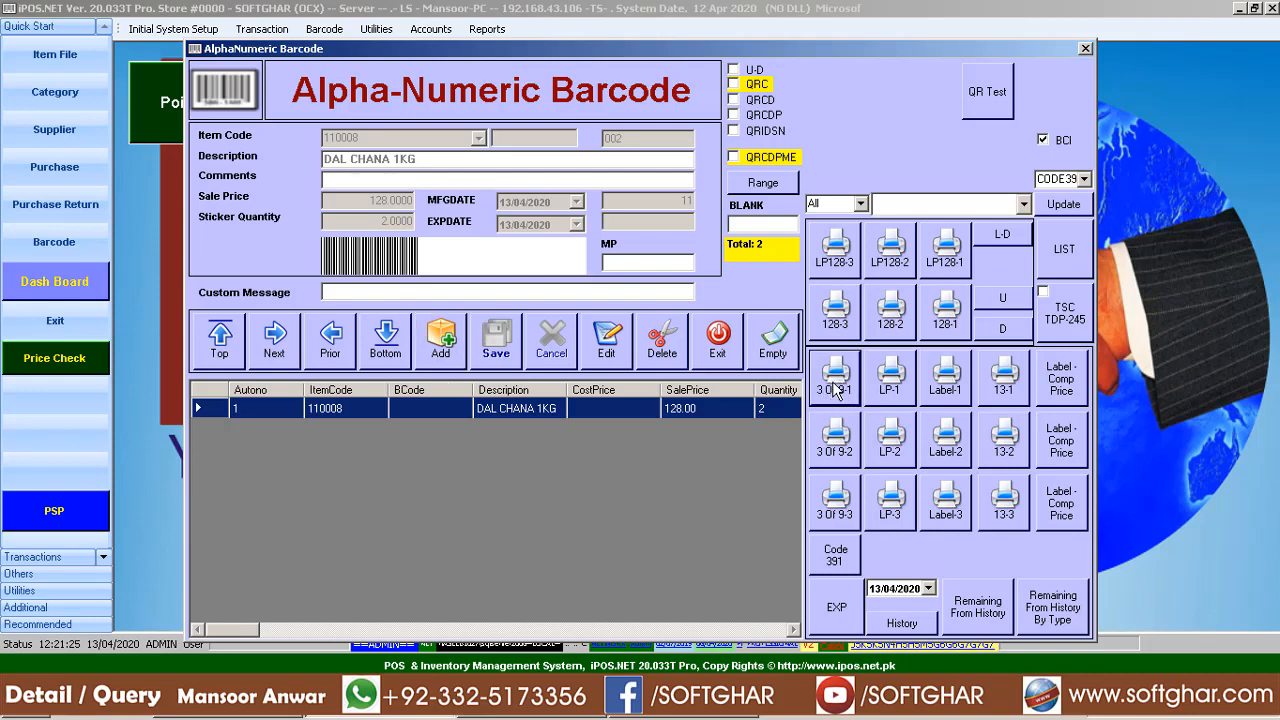
left_click(746, 469)
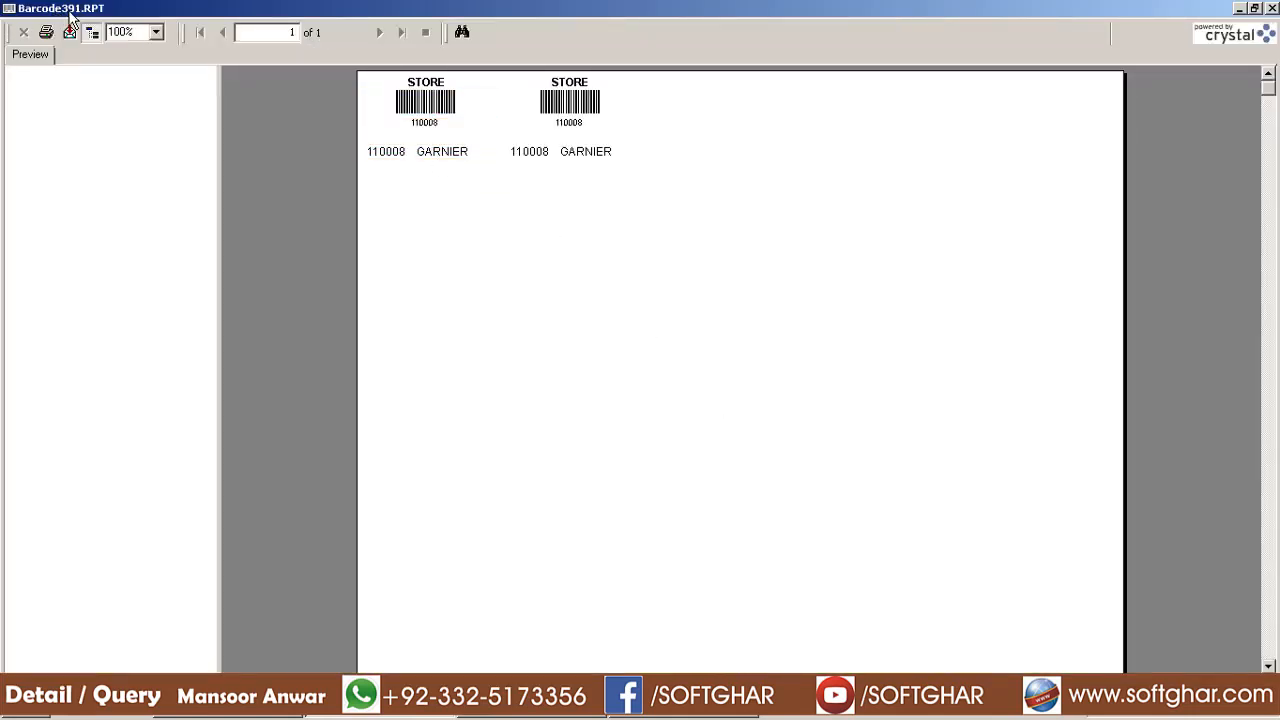
left_click(1273, 8)
left_click(829, 450)
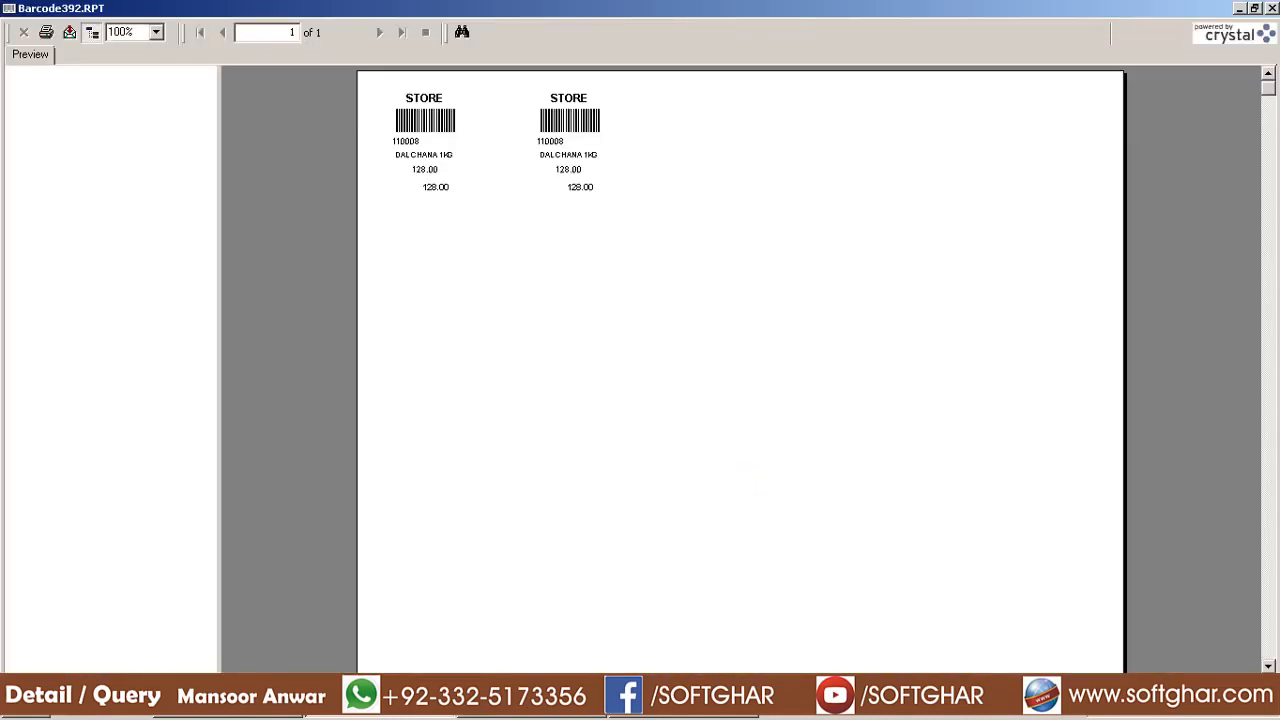
key("Escape")
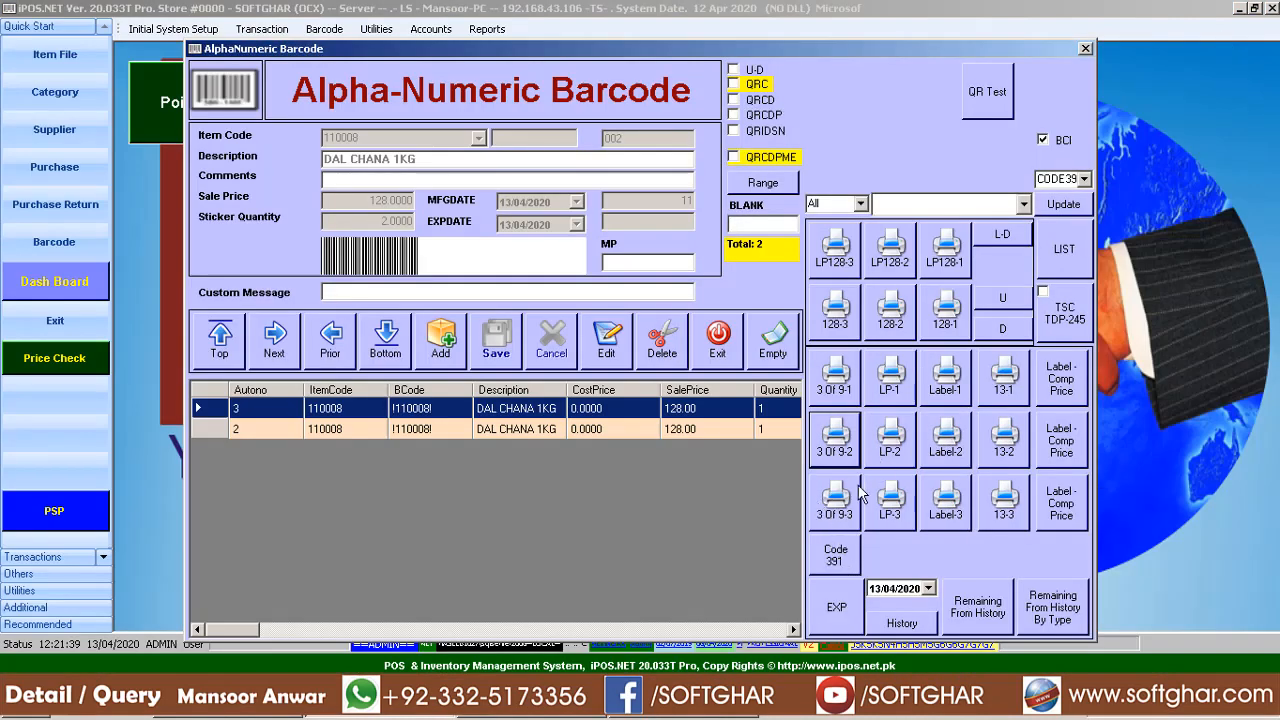
left_click(1066, 382)
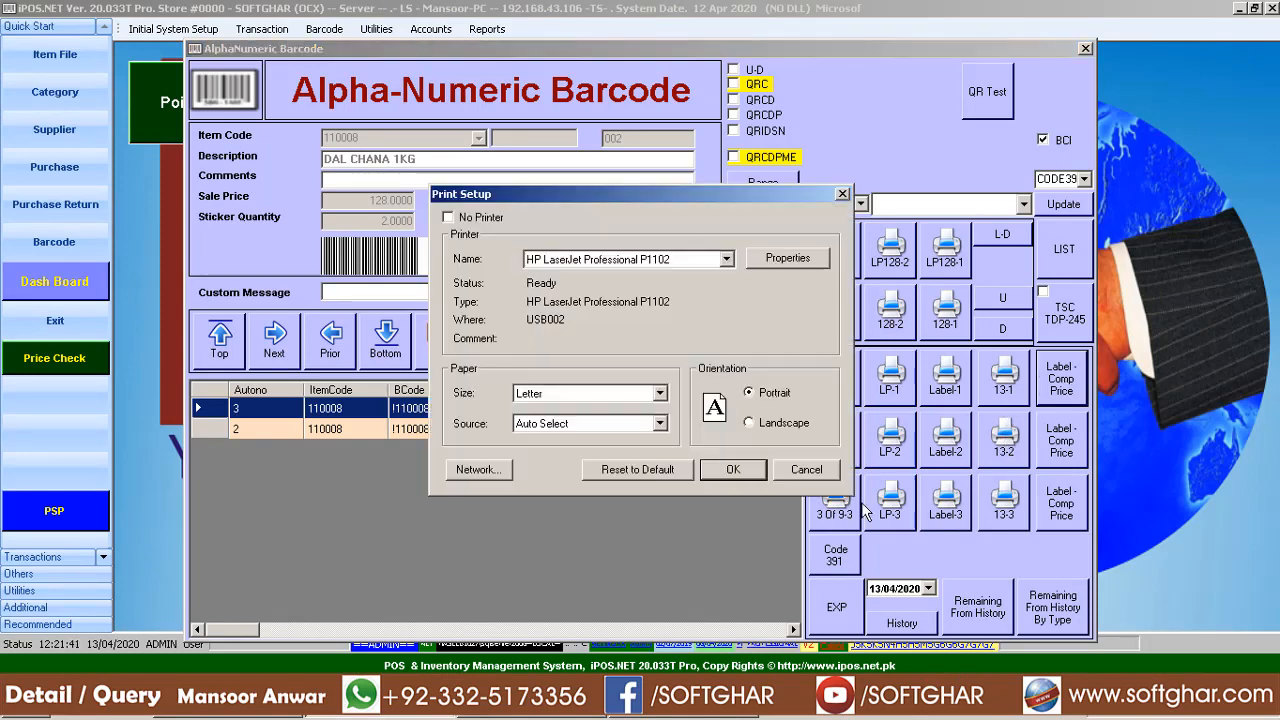
left_click(736, 474)
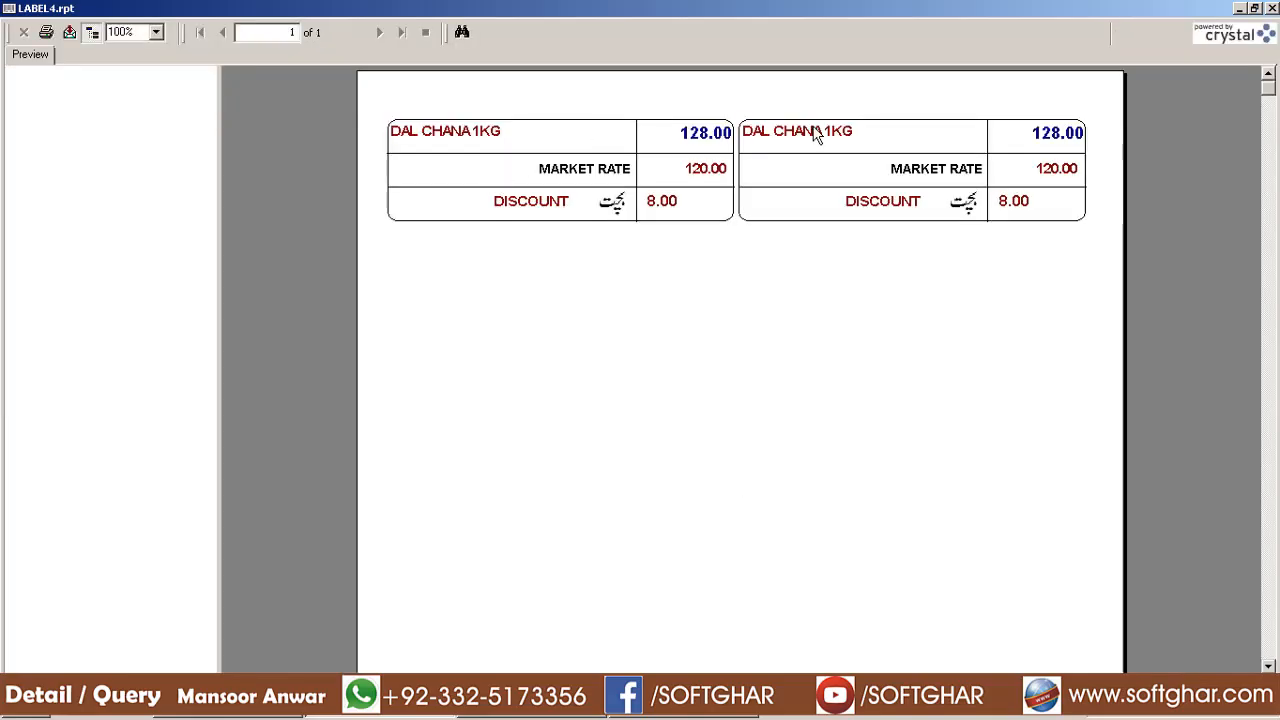
left_click(1272, 8)
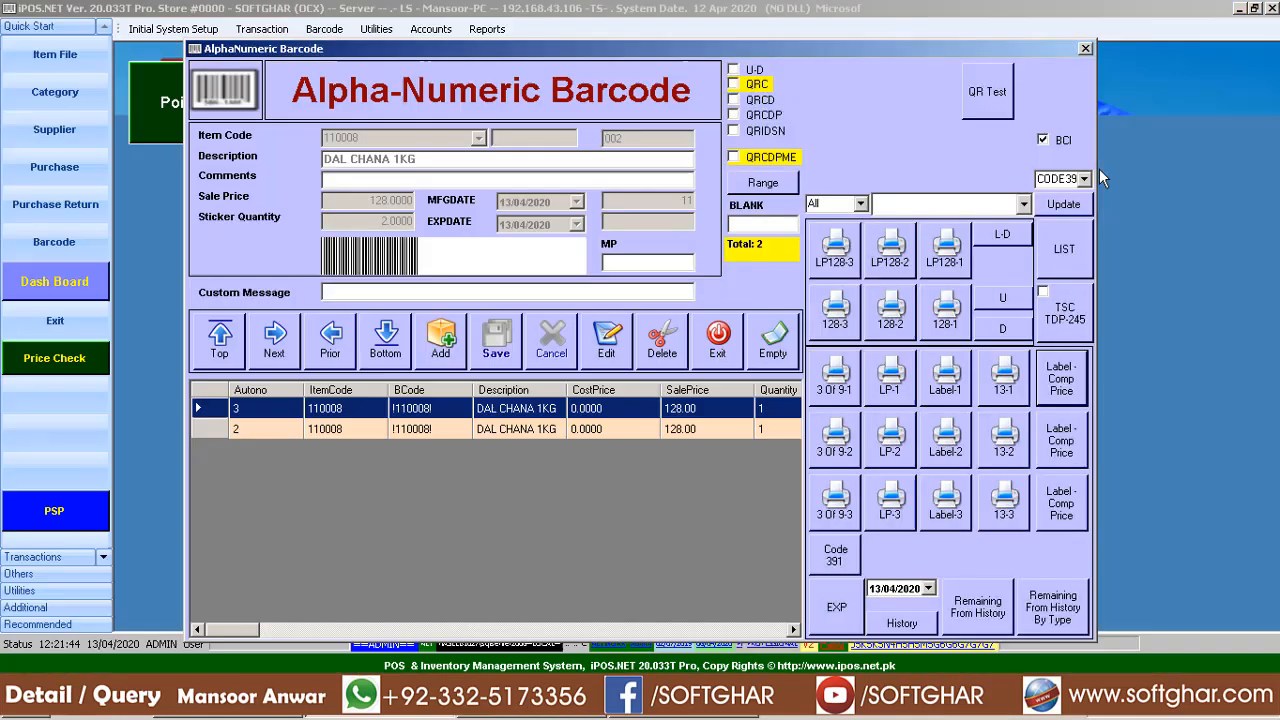
Preview the Barcode391 labels again and begin exporting the report
left_click(838, 388)
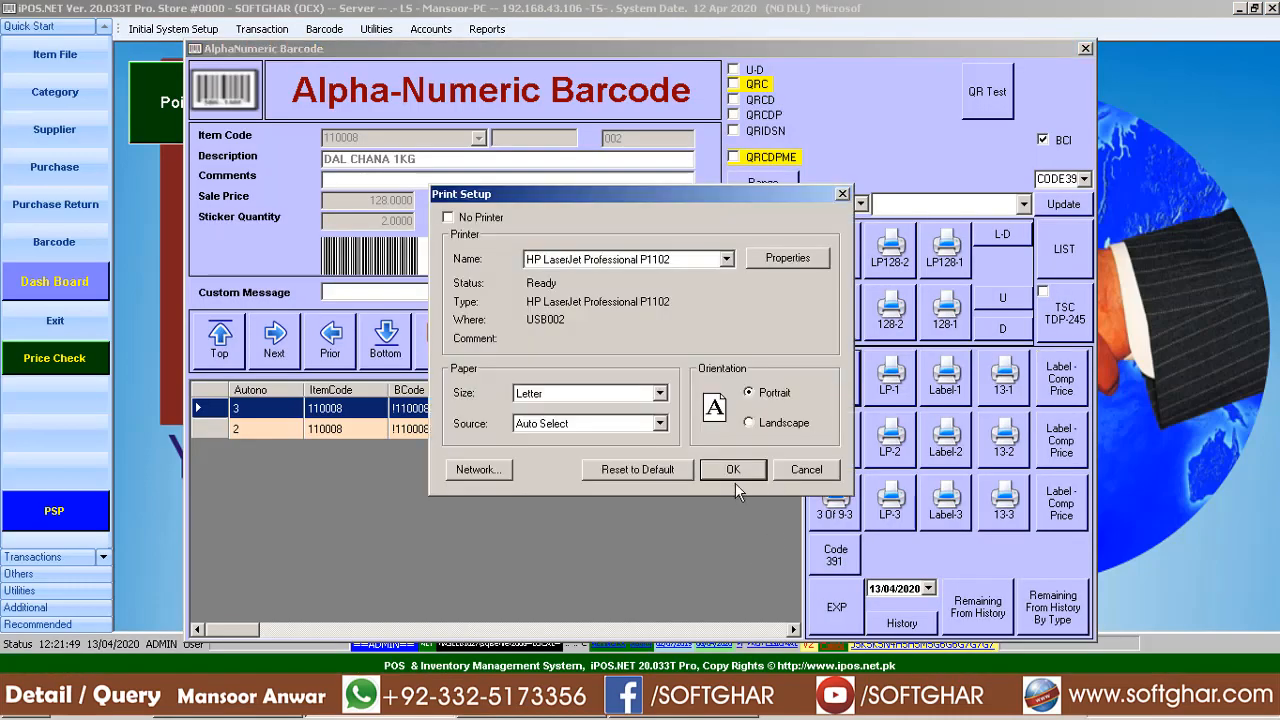
left_click(734, 472)
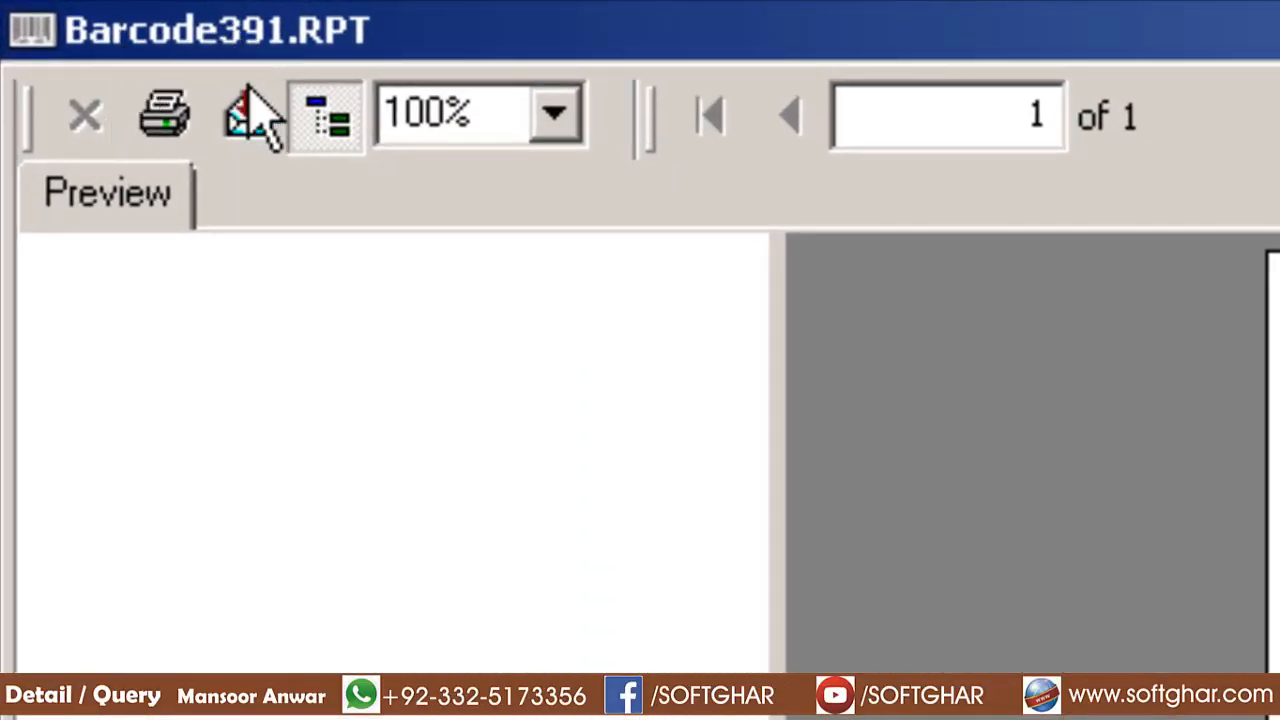
left_click(250, 115)
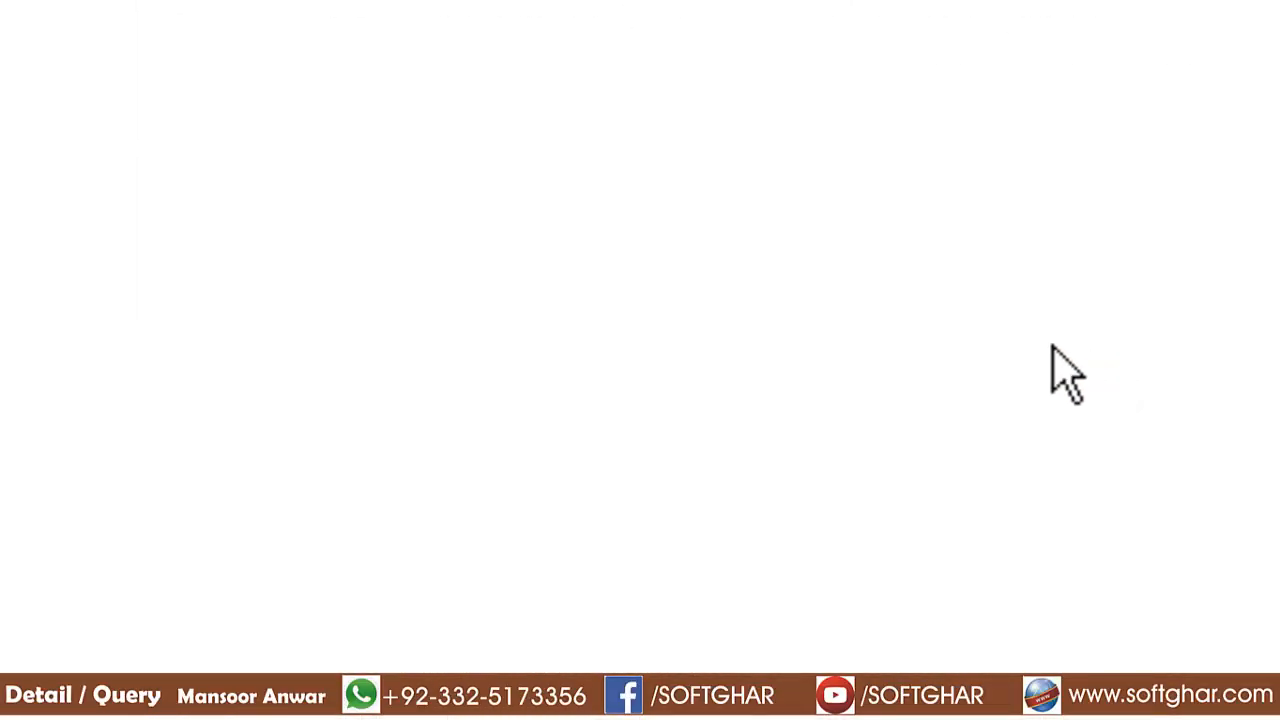
left_click(72, 162)
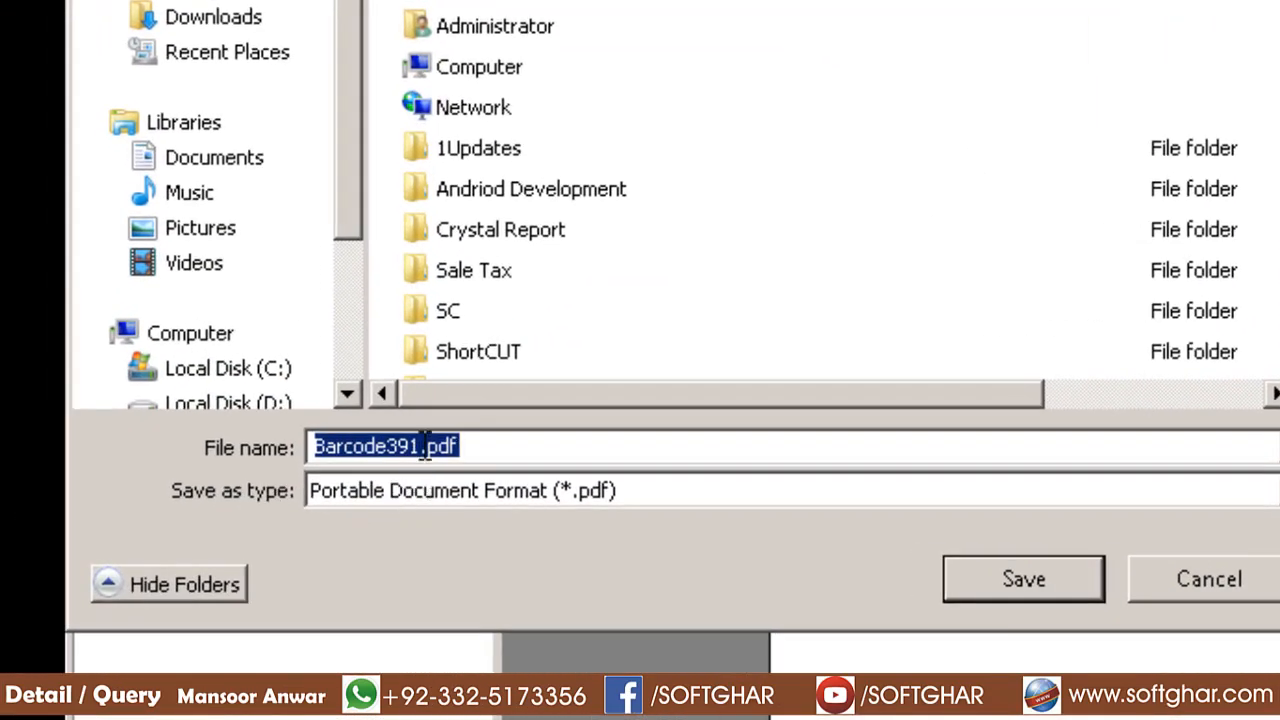
Copy 'Barcode391' from the export file name, cancel the export and close the preview
left_click(400, 446)
left_click_drag(422, 446, 398, 446)
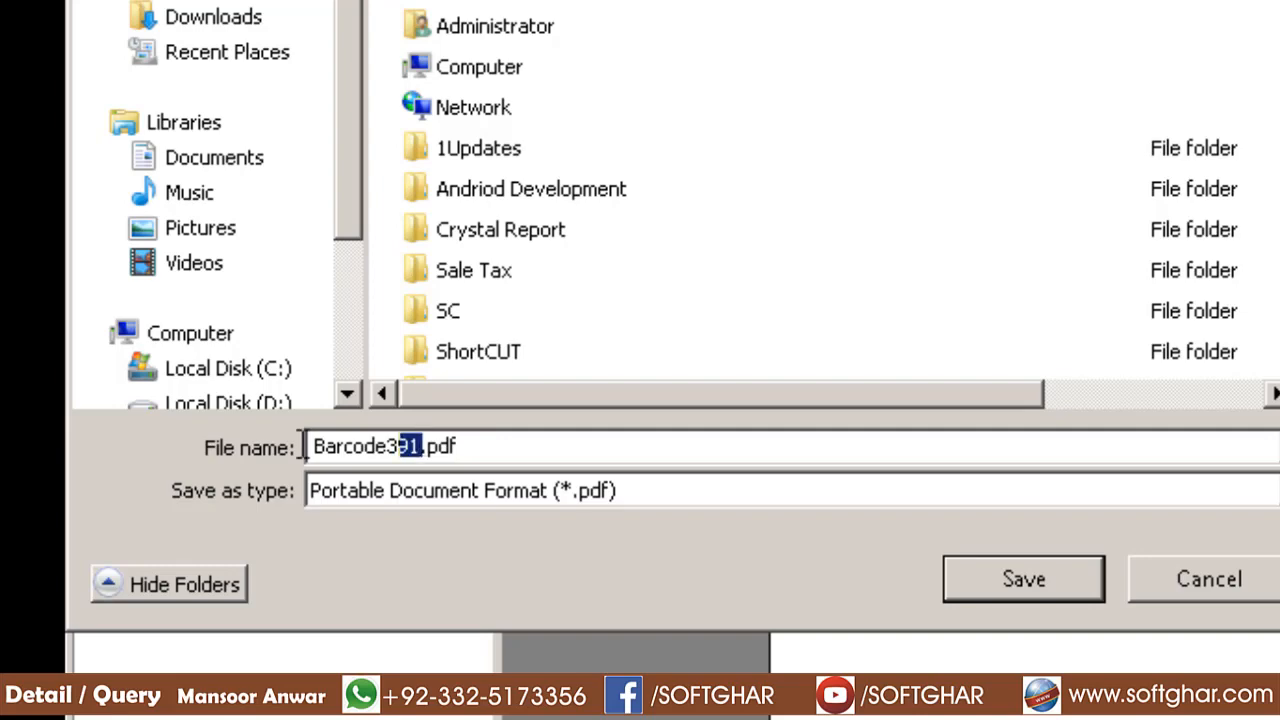
left_click_drag(302, 446, 277, 448)
right_click(333, 458)
left_click(340, 554)
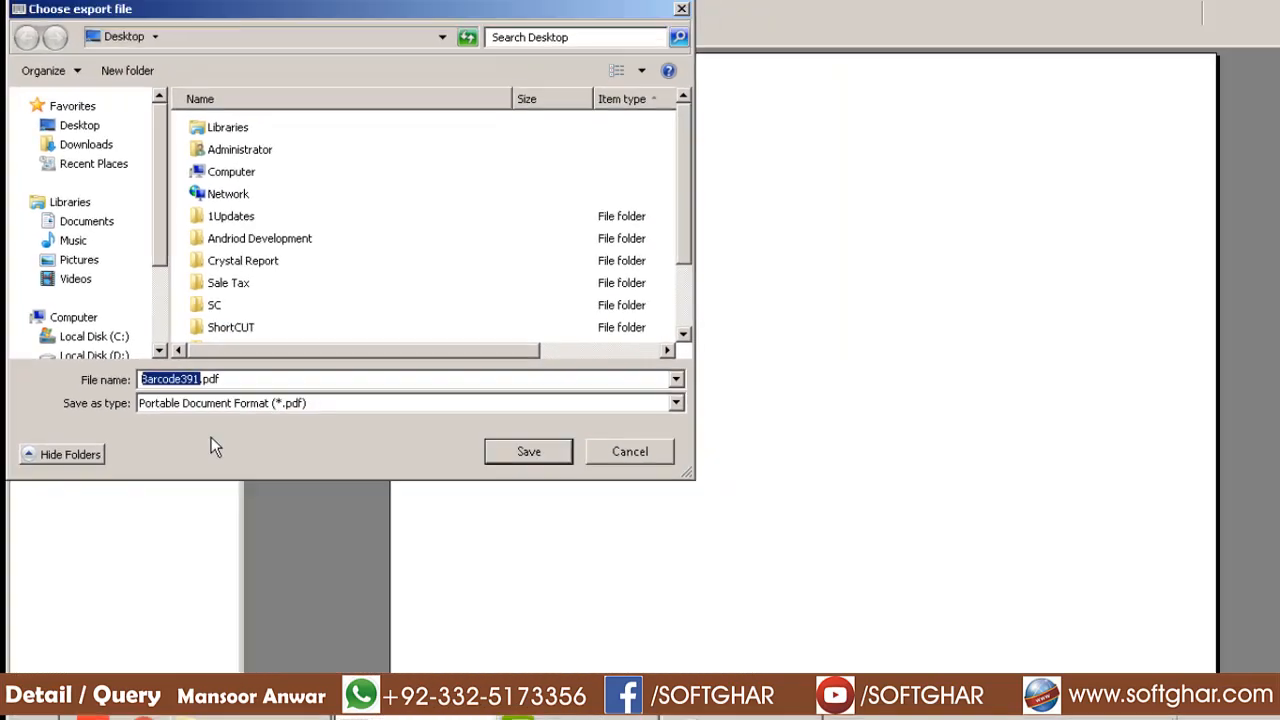
left_click(1150, 580)
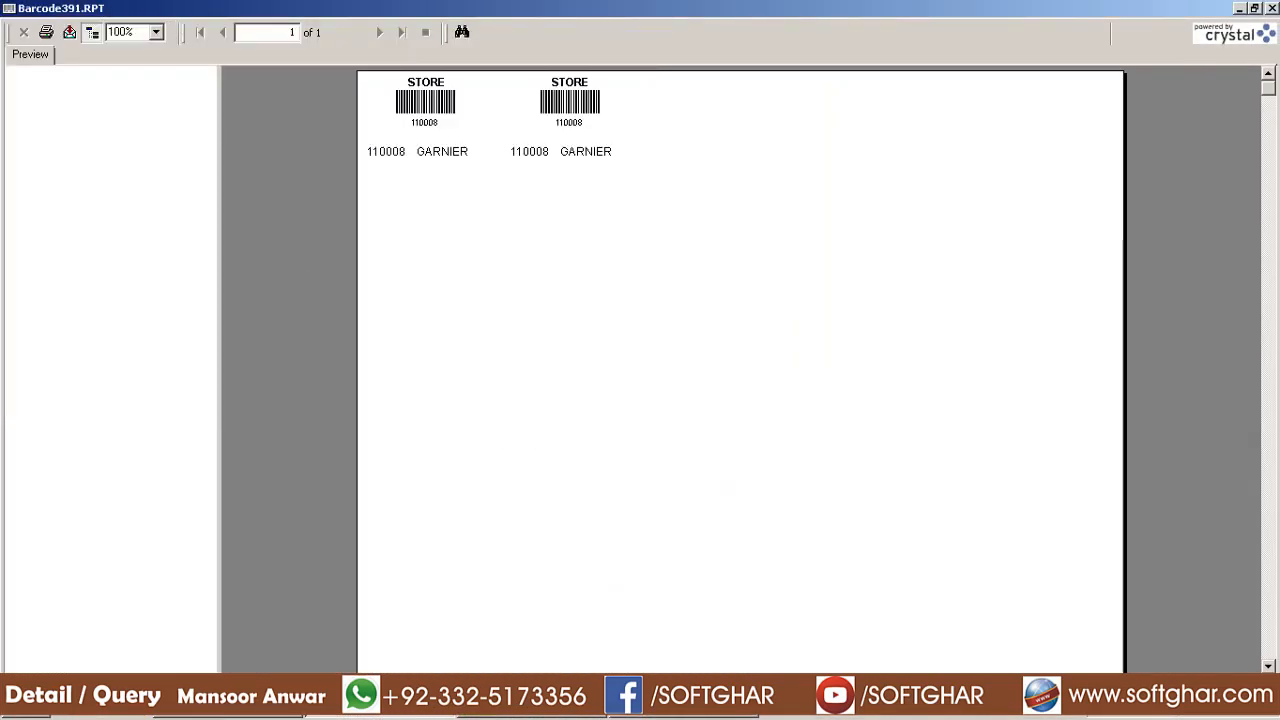
left_click(1272, 8)
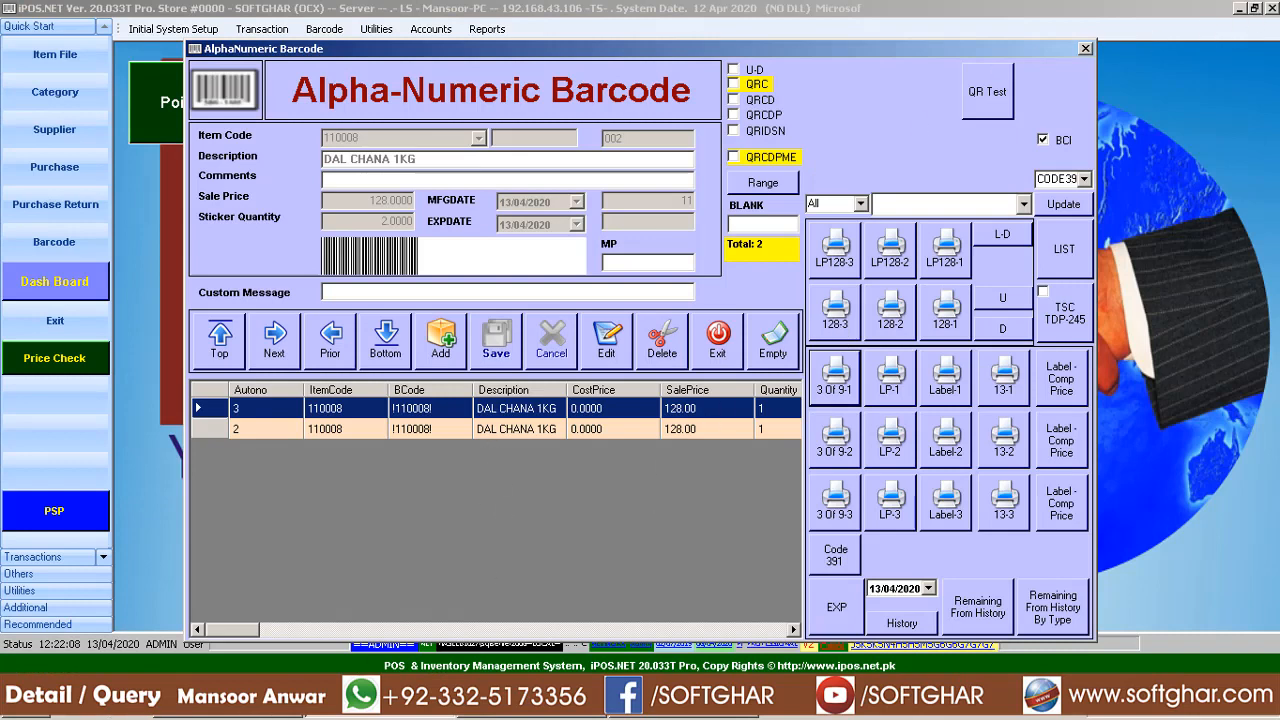
left_click(27, 715)
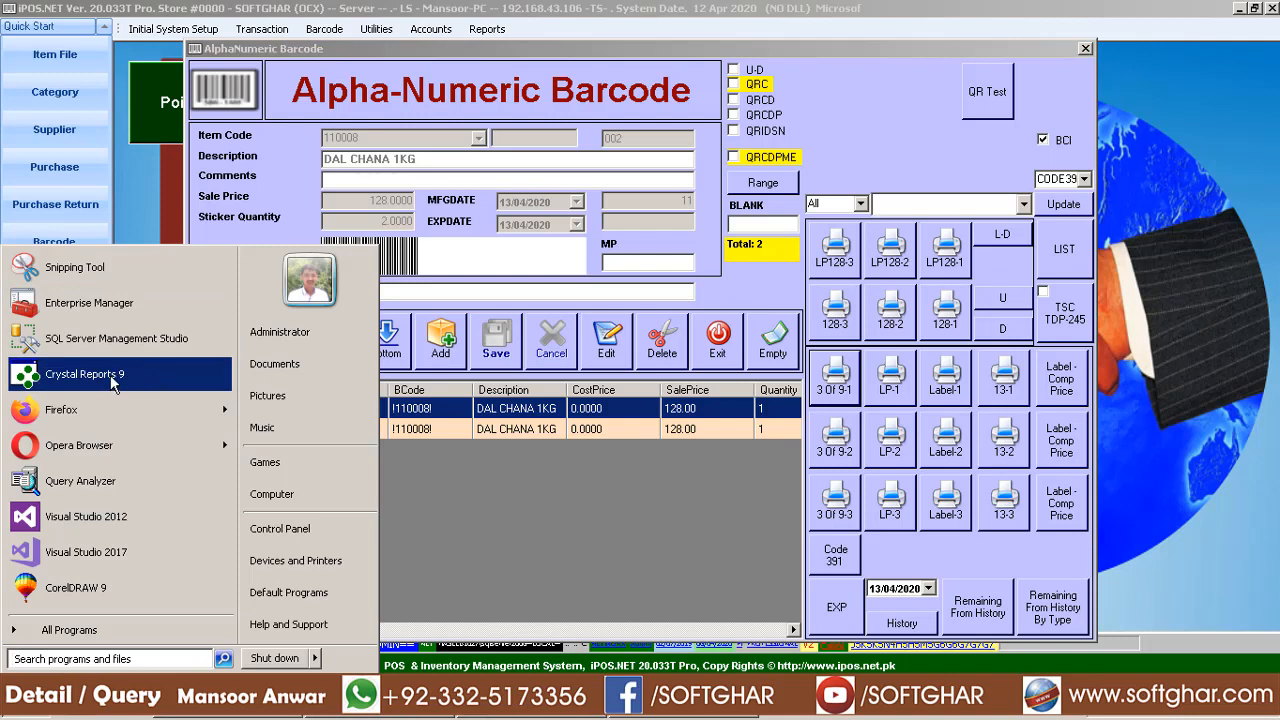
Search 'crystal' in the Start menu and launch Crystal Reports 9
left_click(135, 656)
type("crystal")
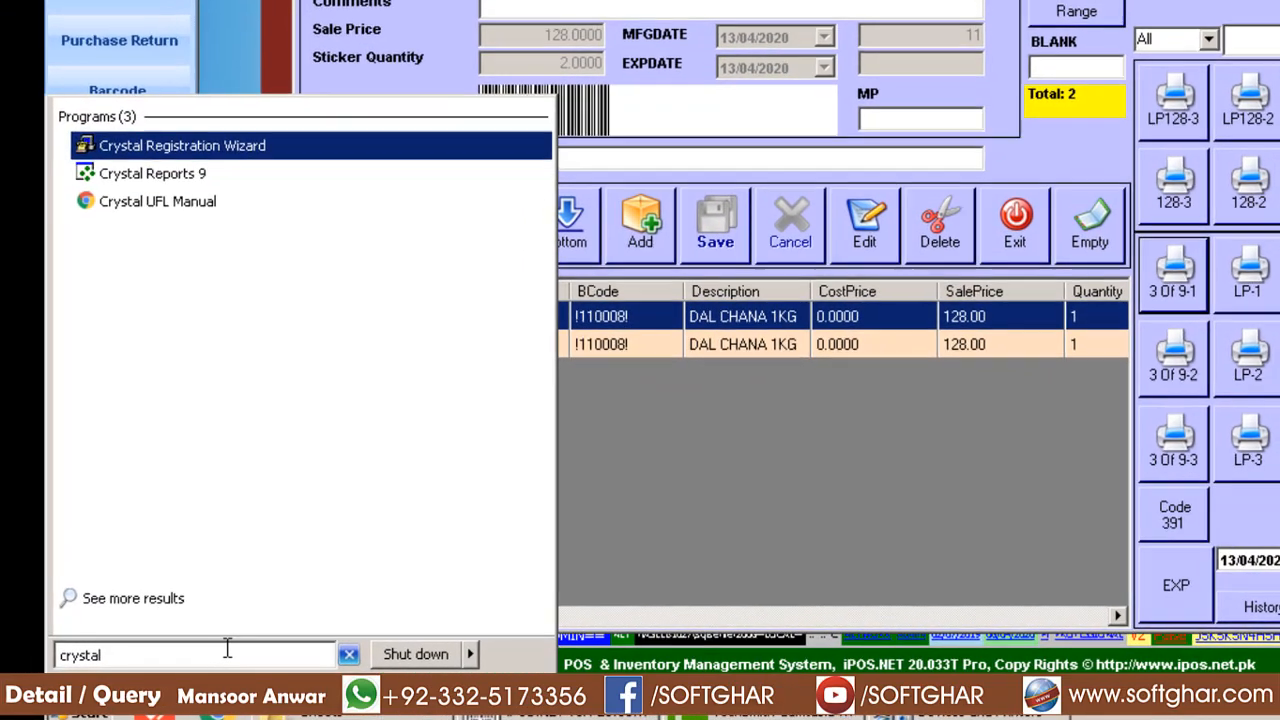
key("Down")
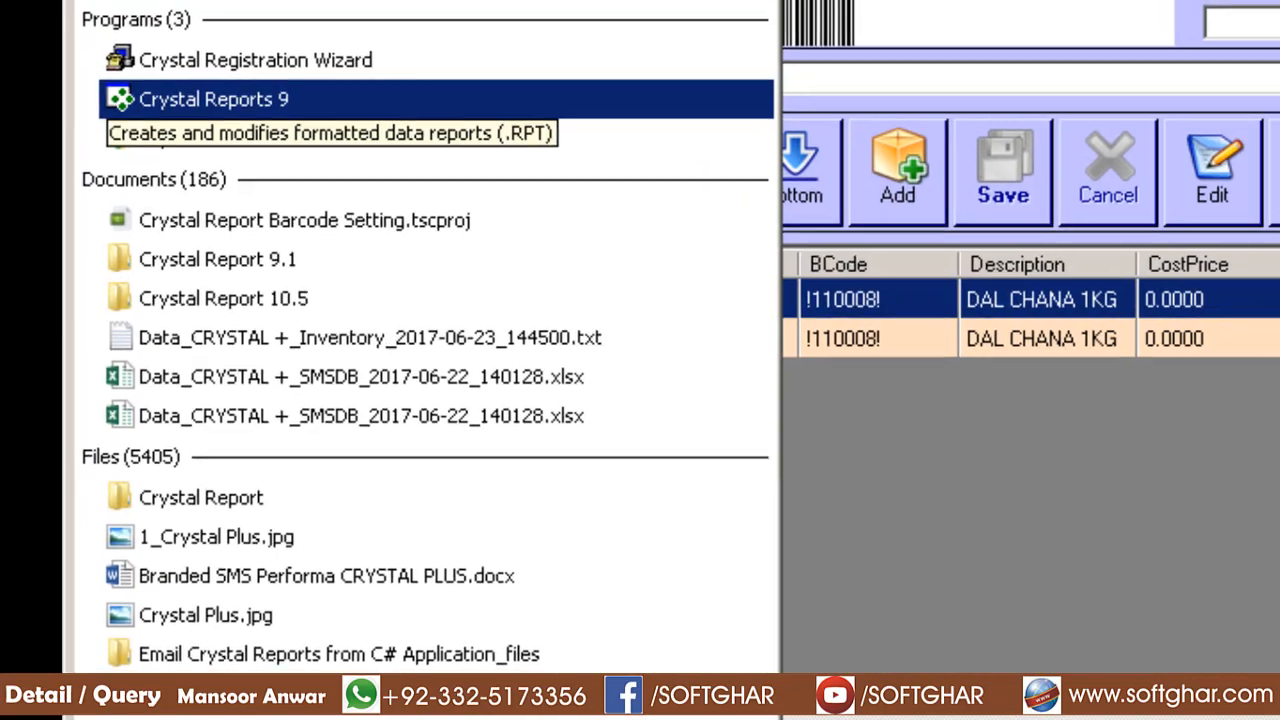
key("Return")
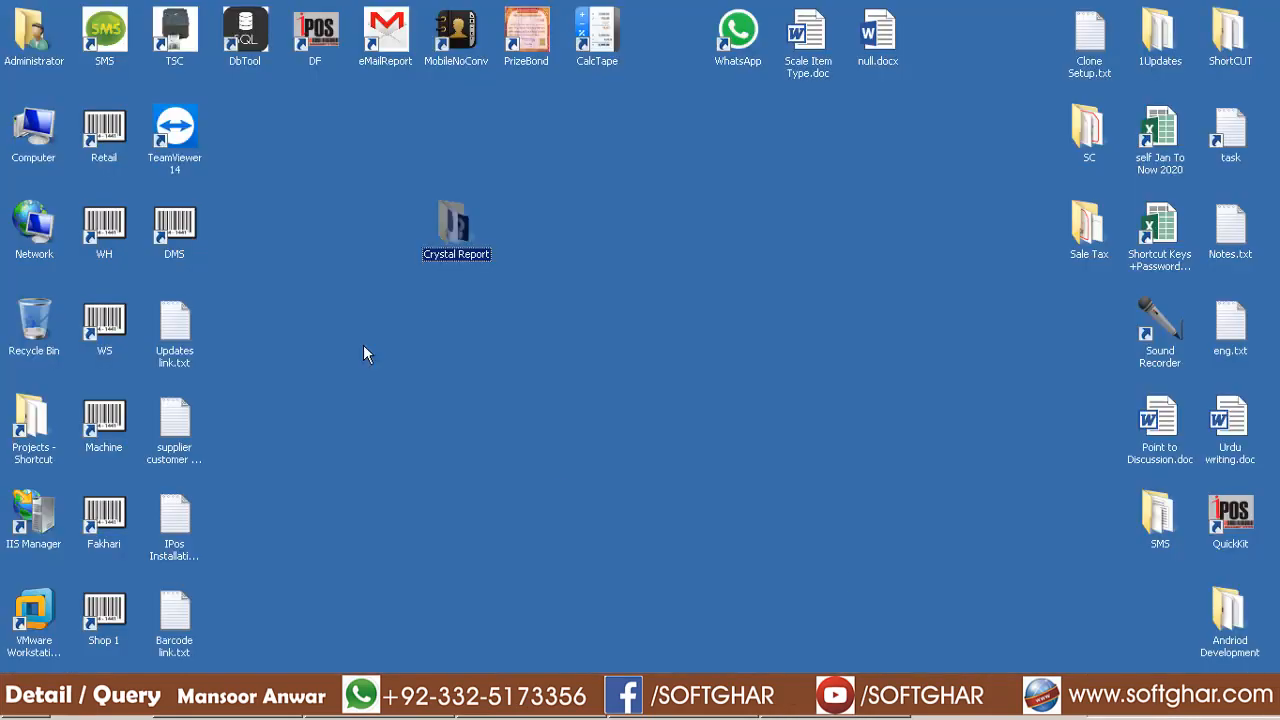
left_click(106, 145)
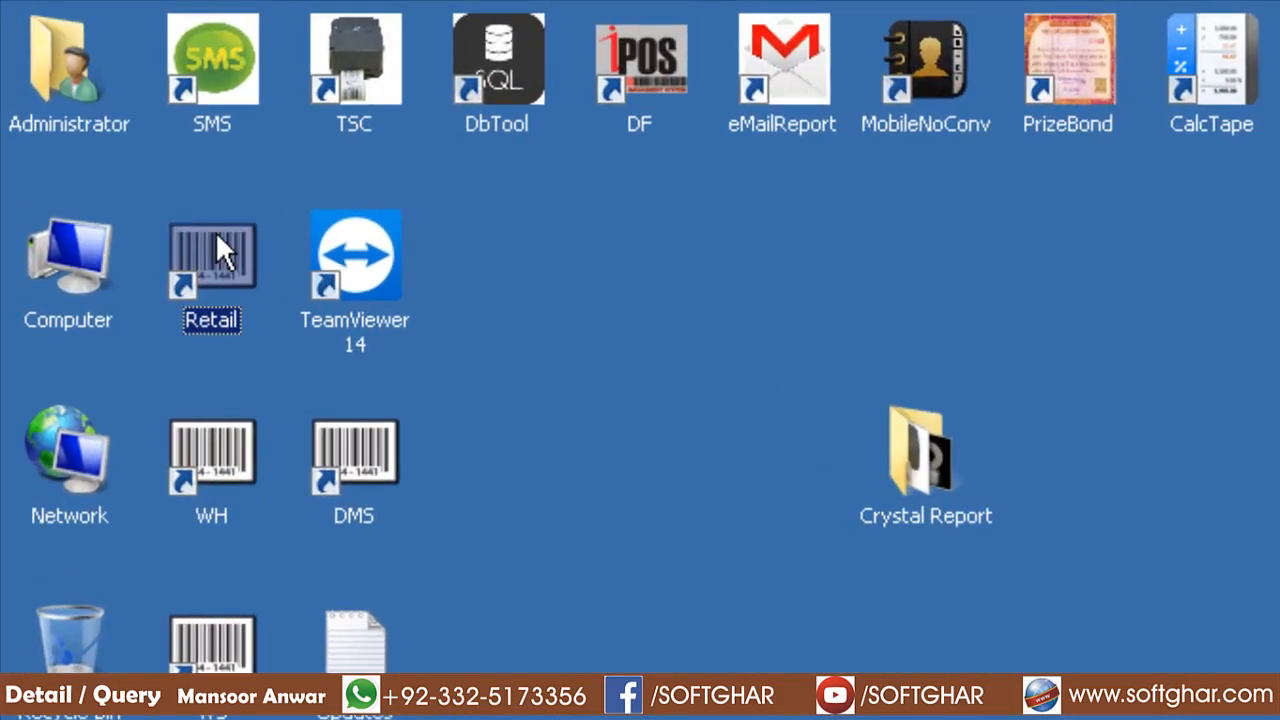
Go from the Retail shortcut's location into REPORTS and copy C:\Program Files (x86)\iPOS.NET\REPORTS
right_click(212, 264)
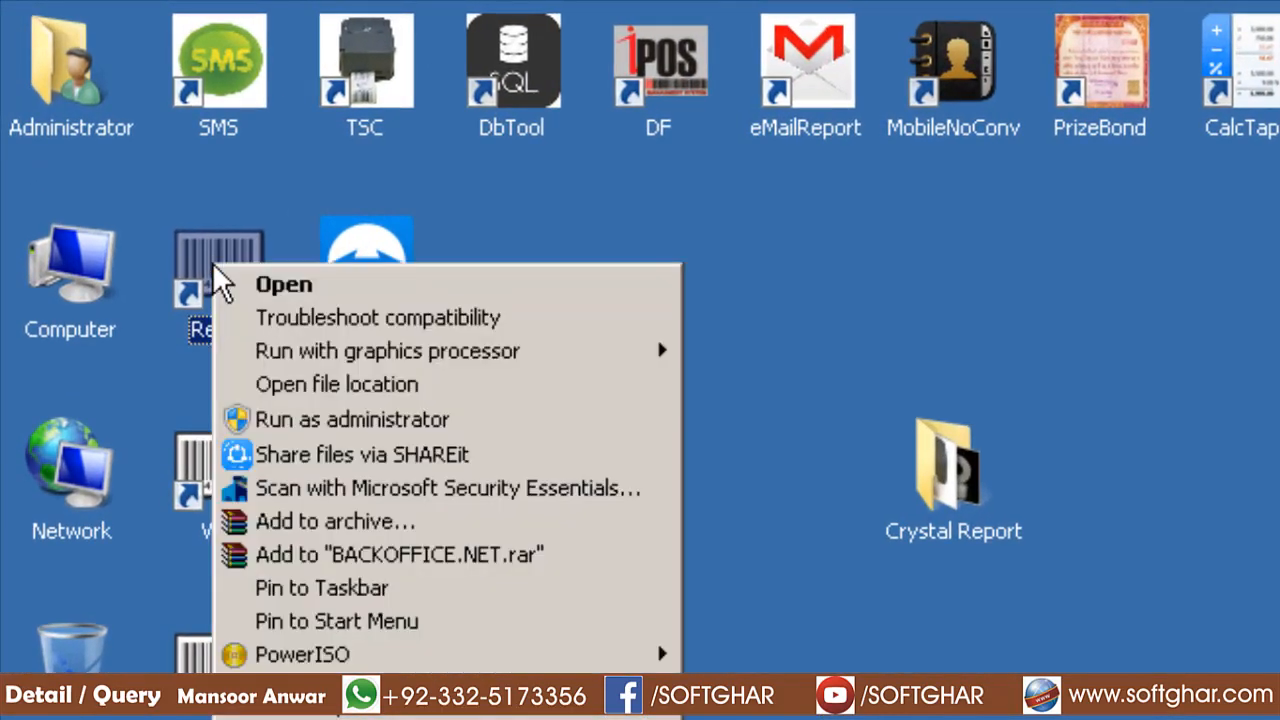
left_click(366, 381)
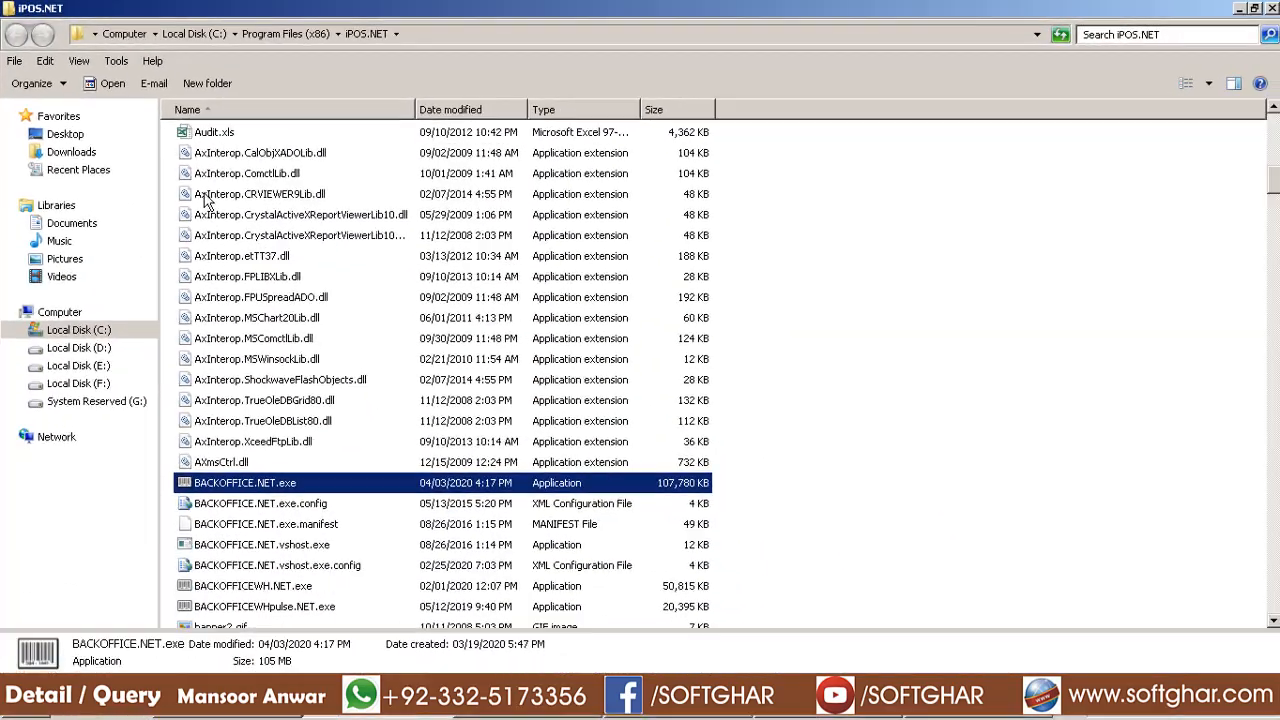
scroll(289, 255, "up", 15)
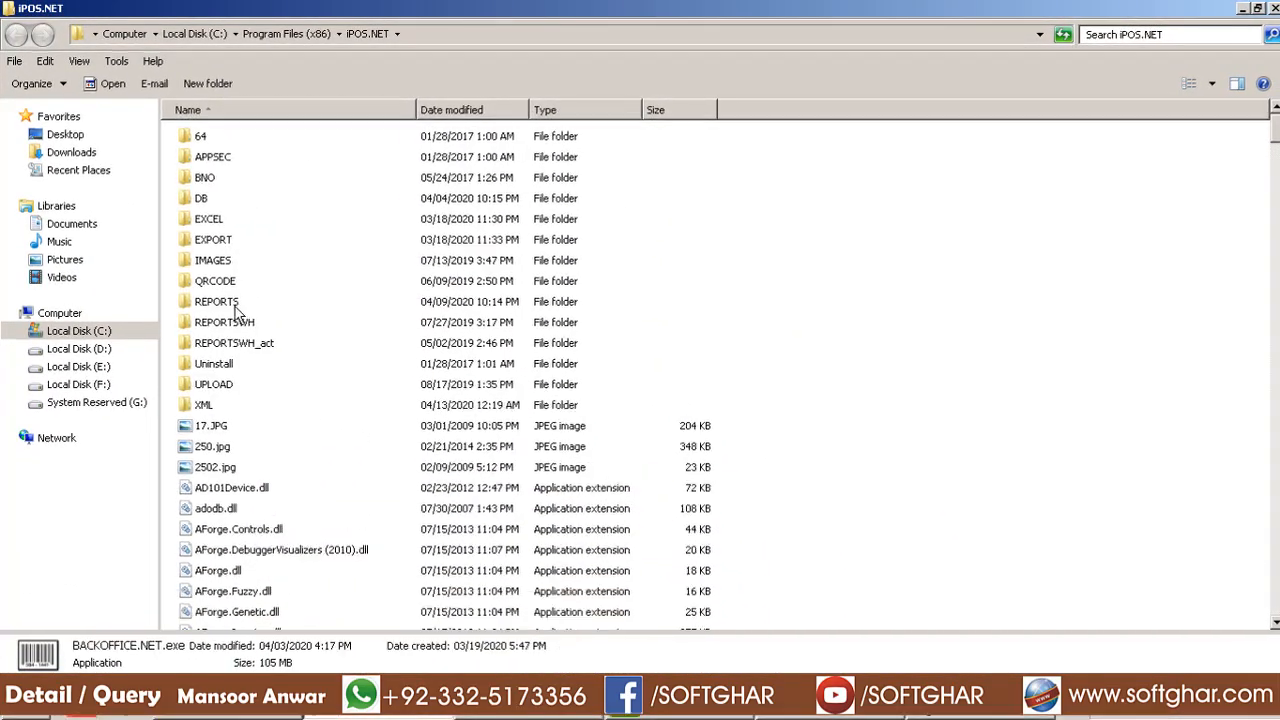
left_click(235, 303)
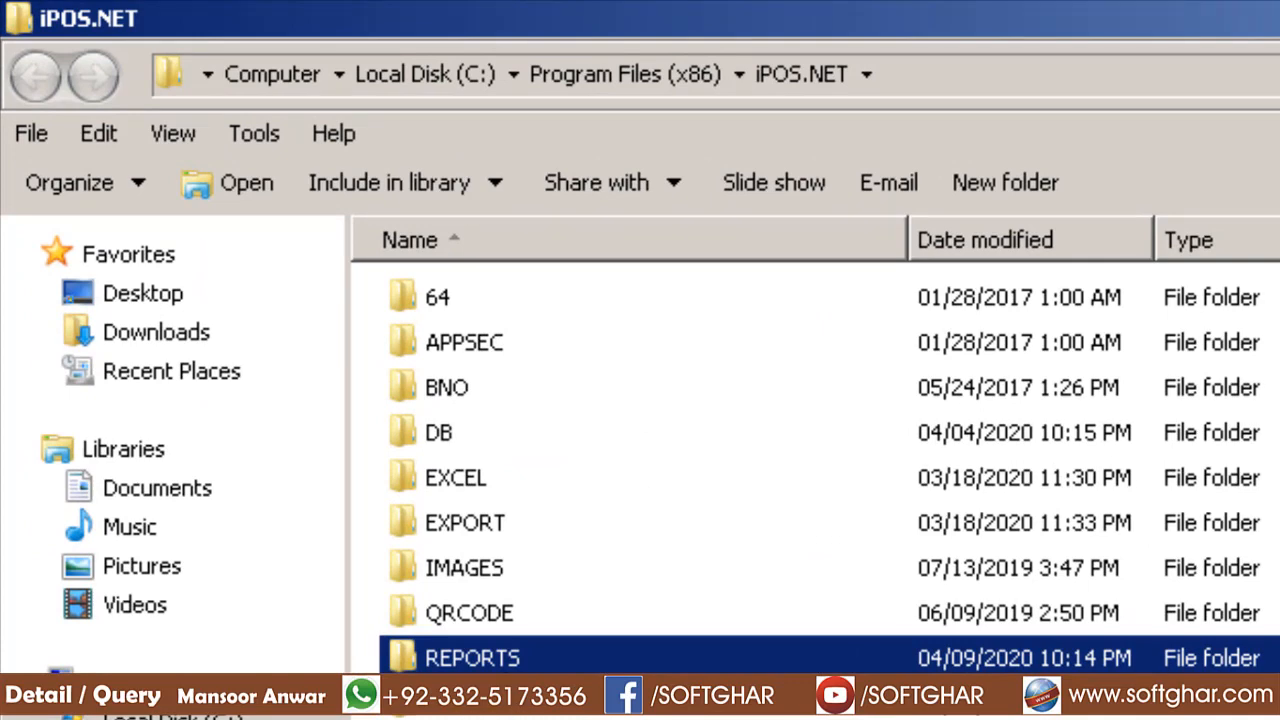
double_click(495, 660)
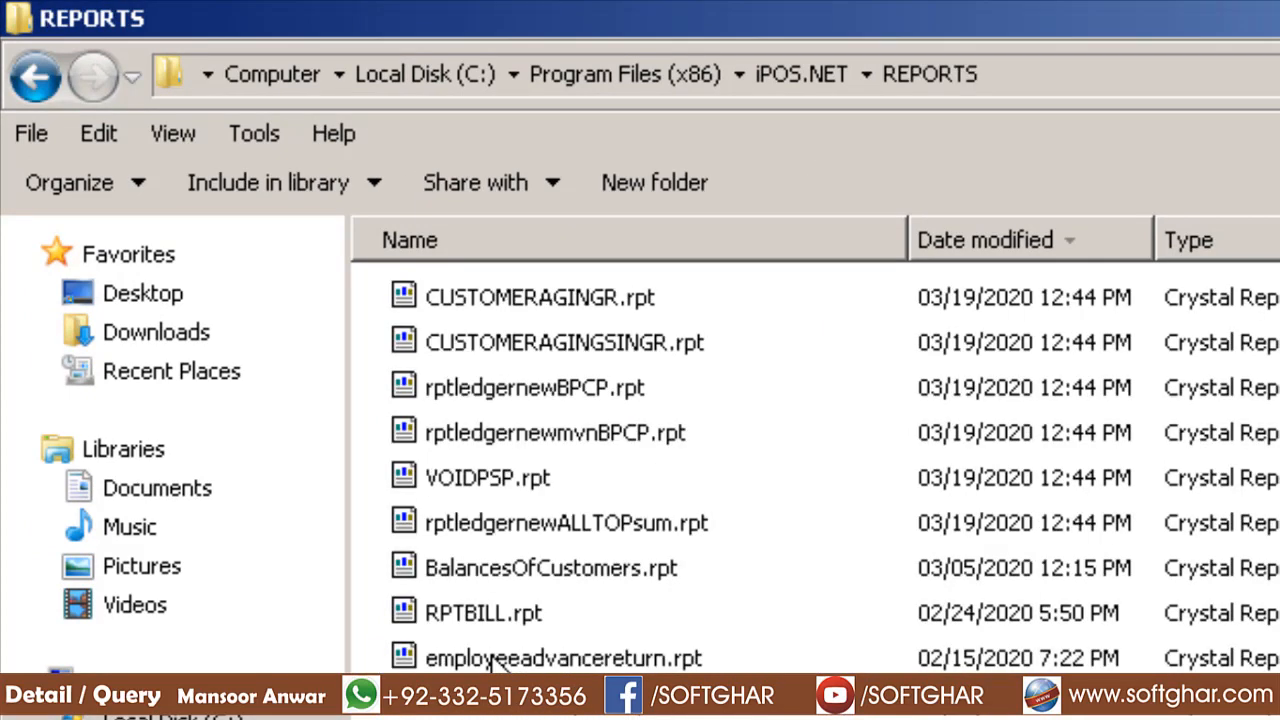
left_click(1031, 85)
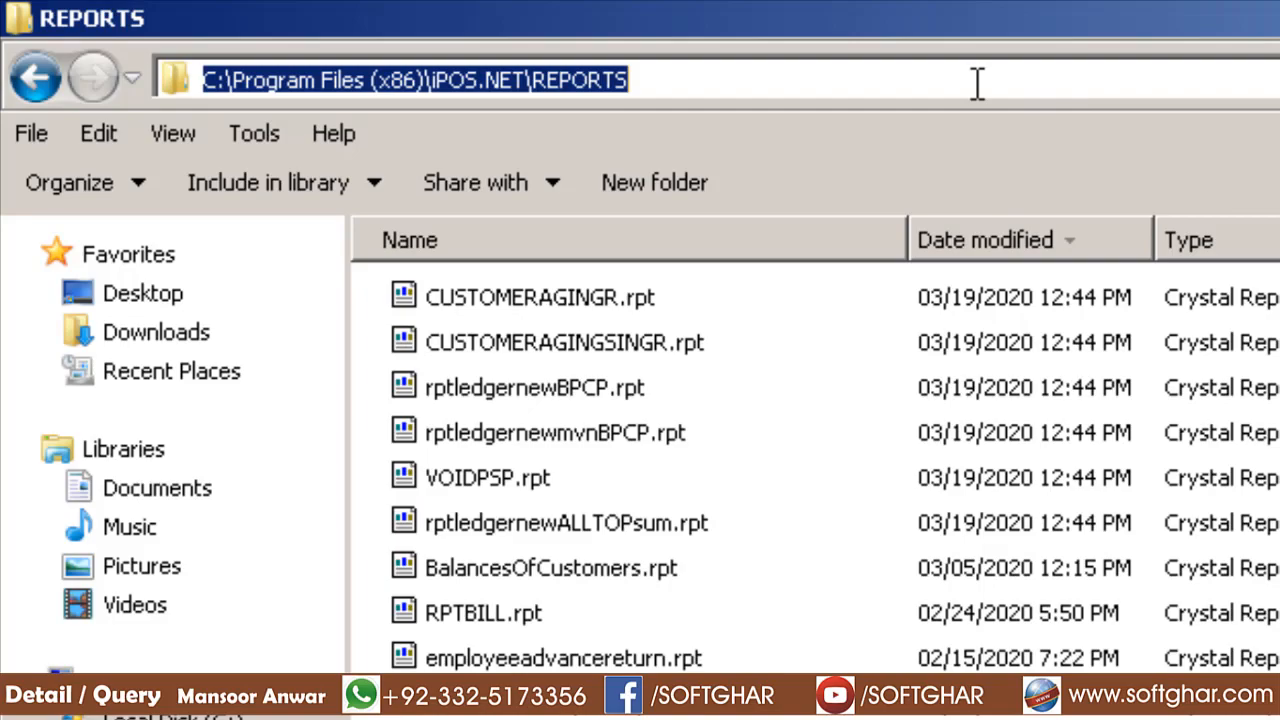
right_click(510, 74)
left_click(590, 183)
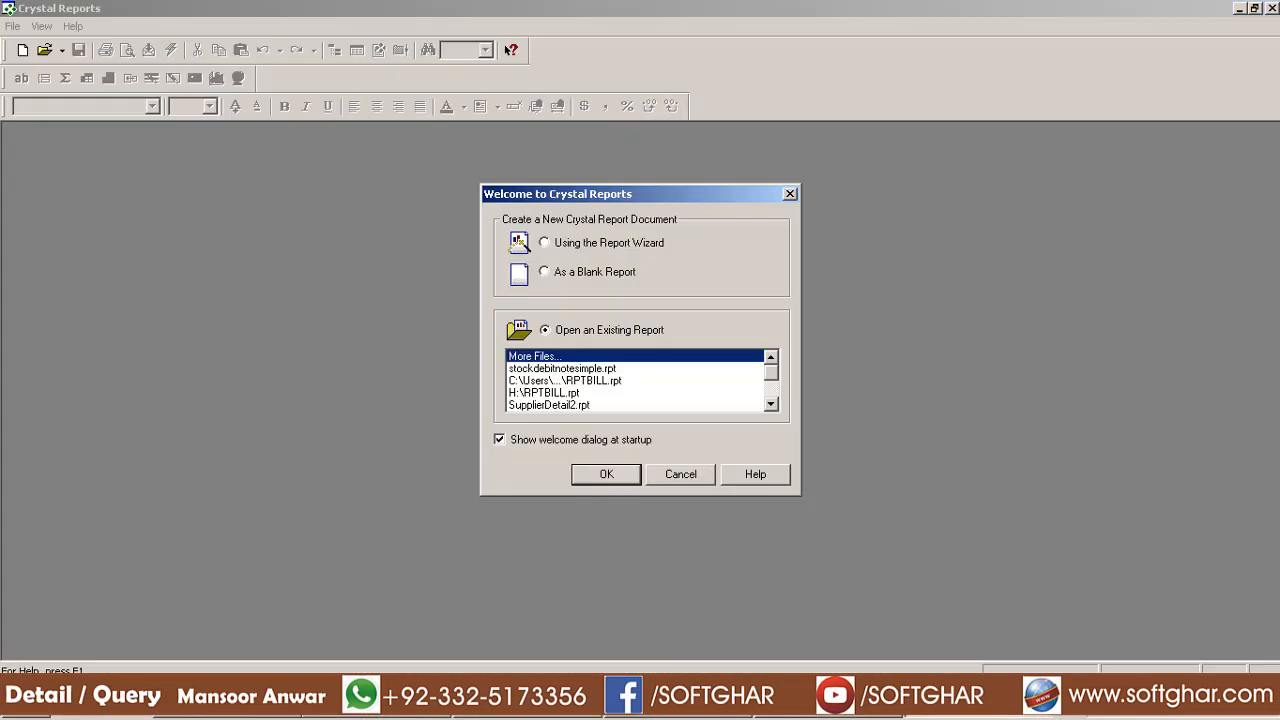
Open an existing report, pasting the copied REPORTS folder path into the file name box
left_click(606, 474)
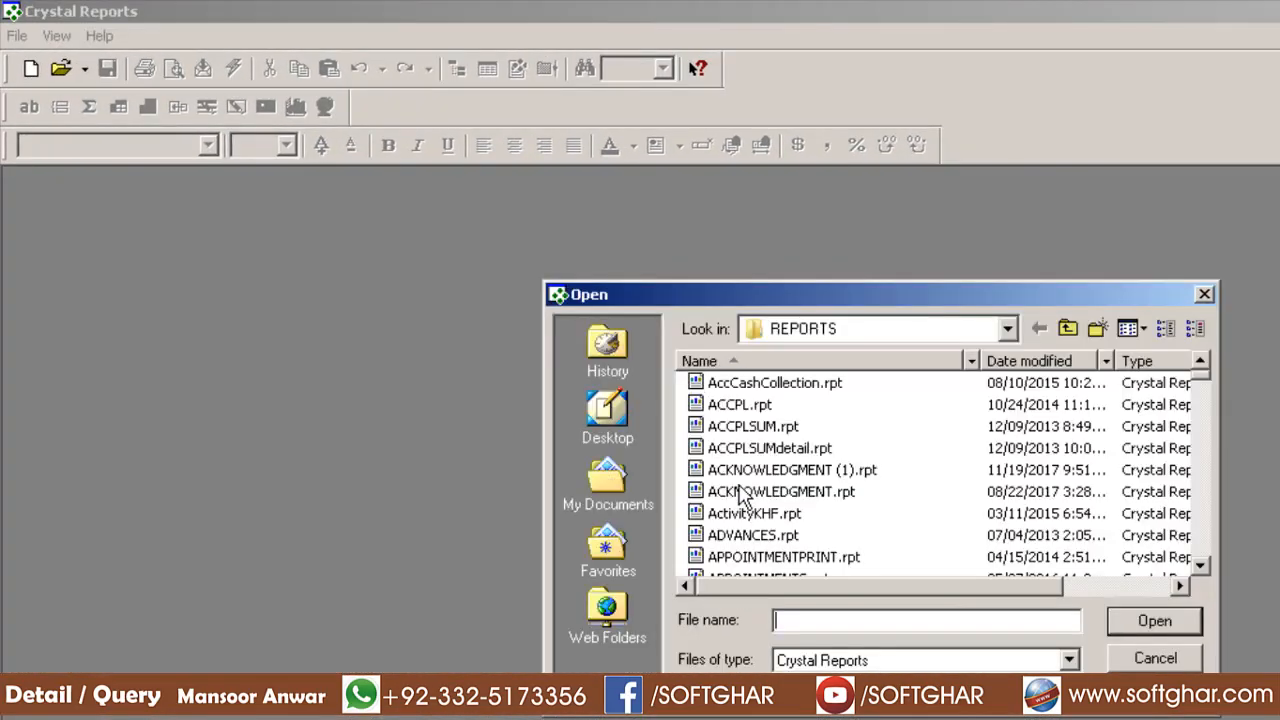
left_click(858, 336)
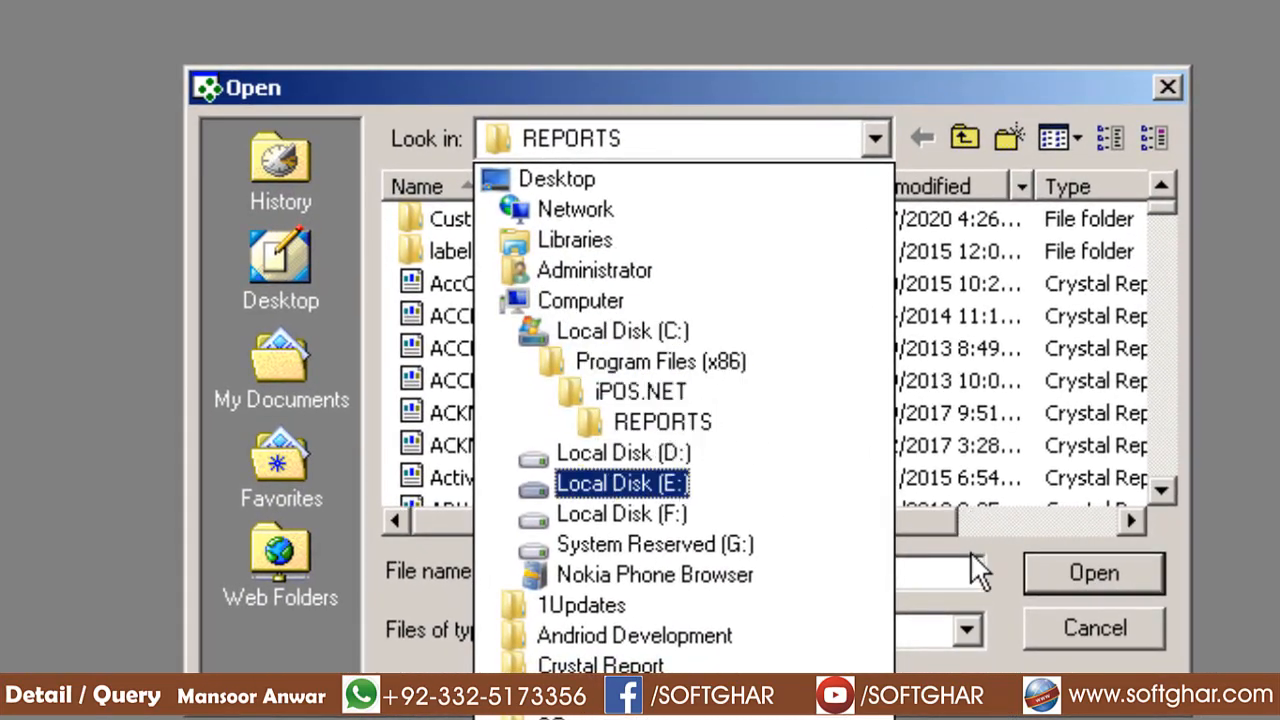
left_click(941, 576)
right_click(941, 576)
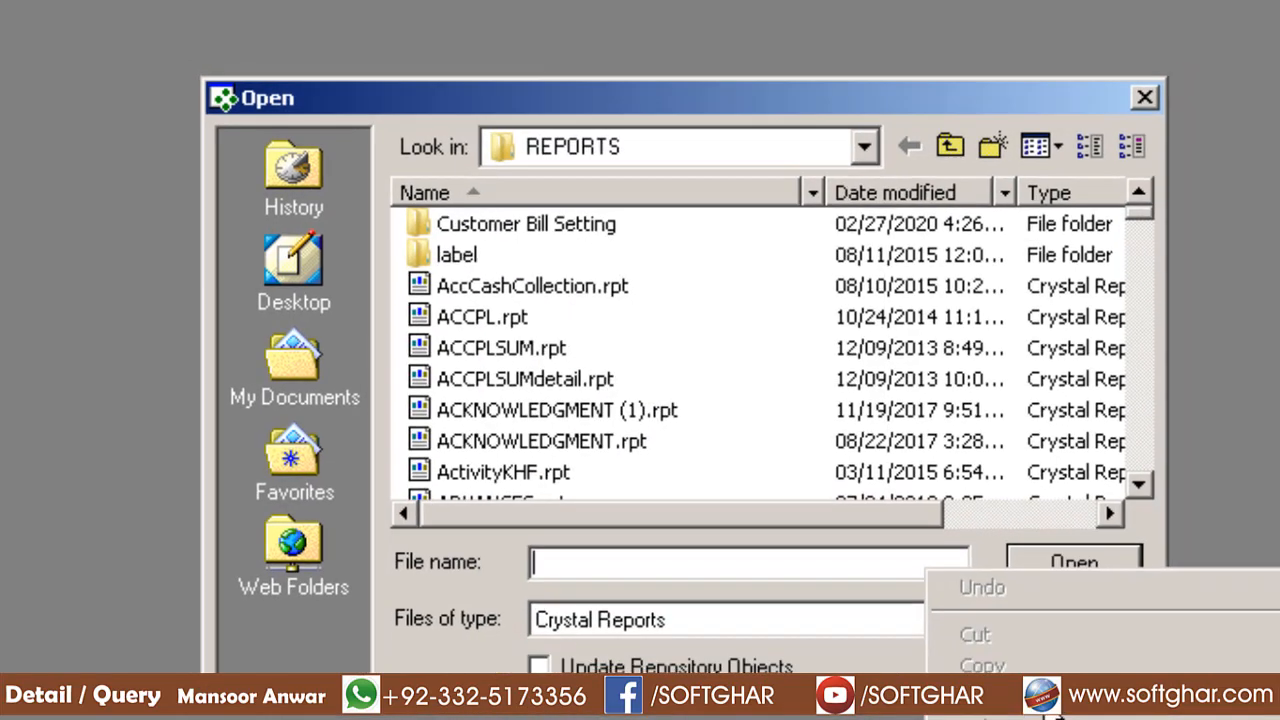
left_click(1005, 700)
left_click(899, 474)
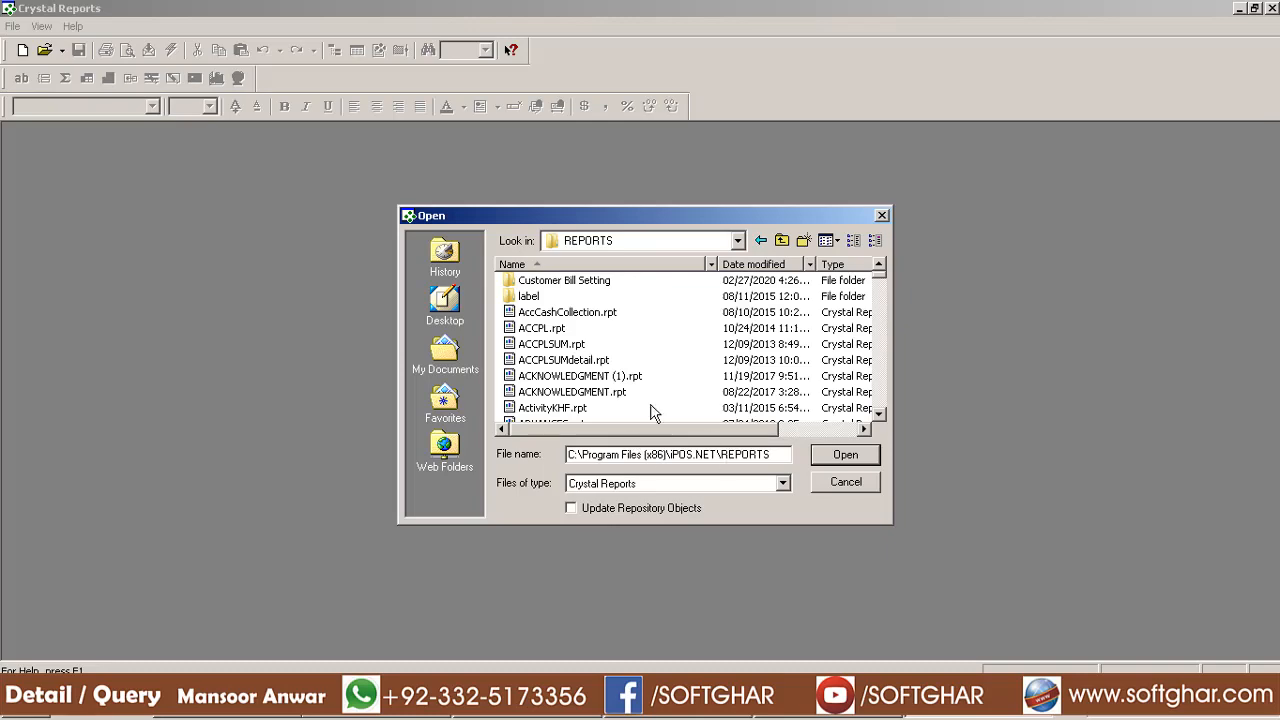
Replace the file name with barcode391 and open barcode391.rpt
key("shift+Home")
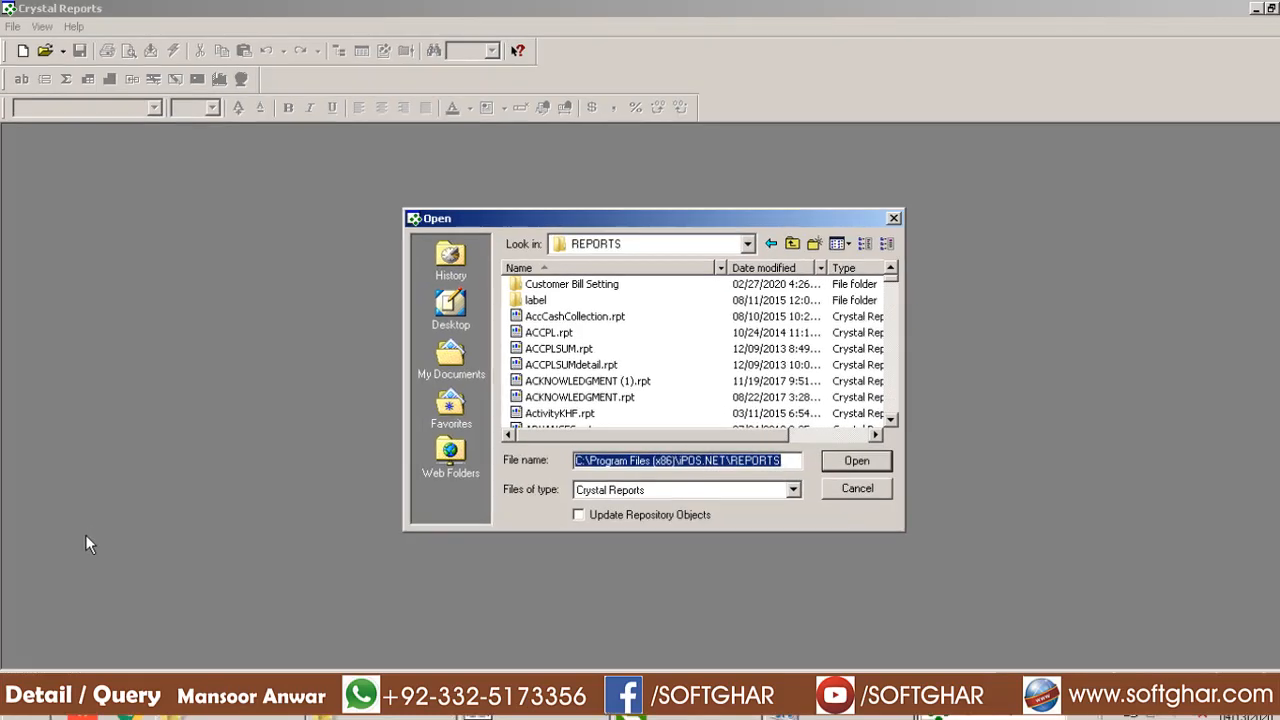
key("Delete")
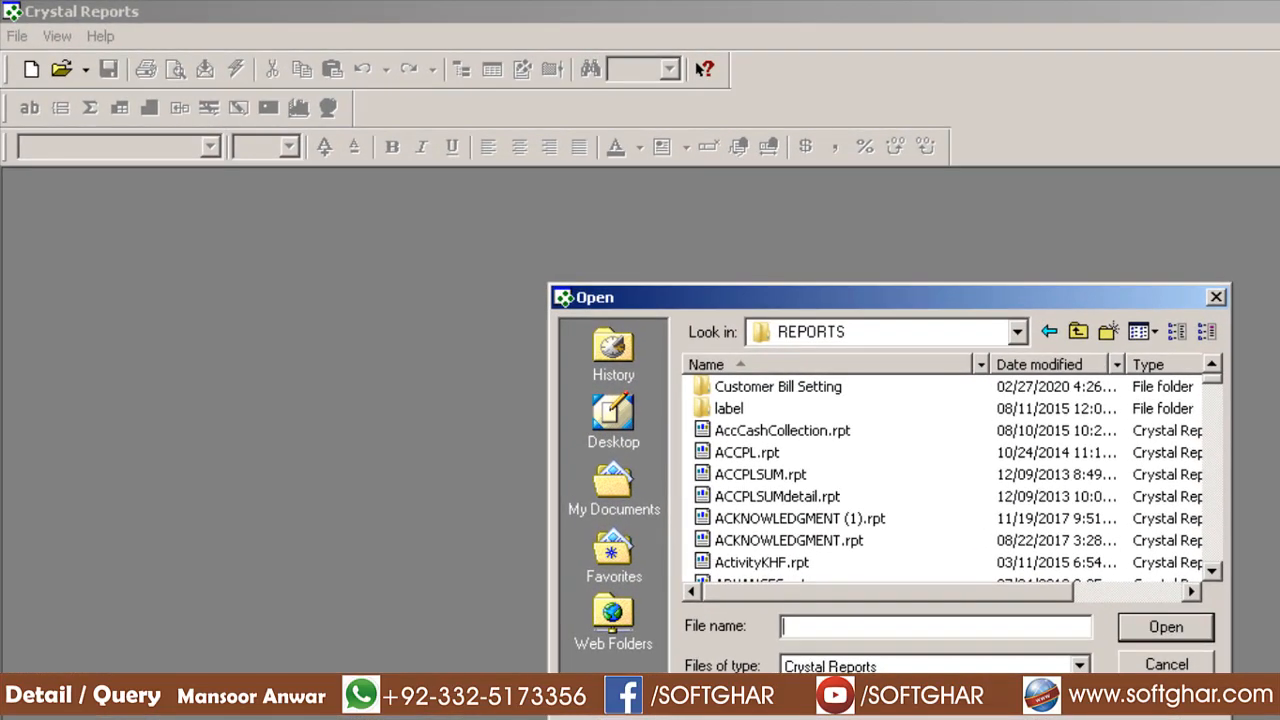
type("barcode")
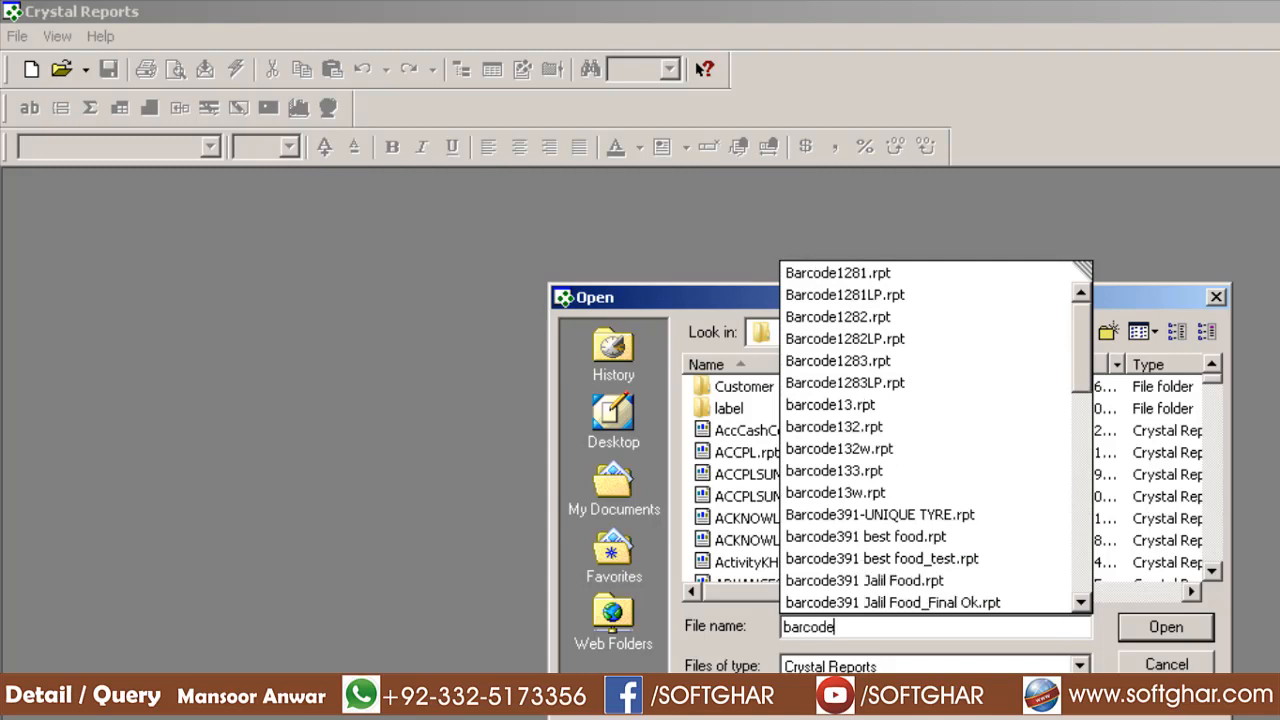
type("391")
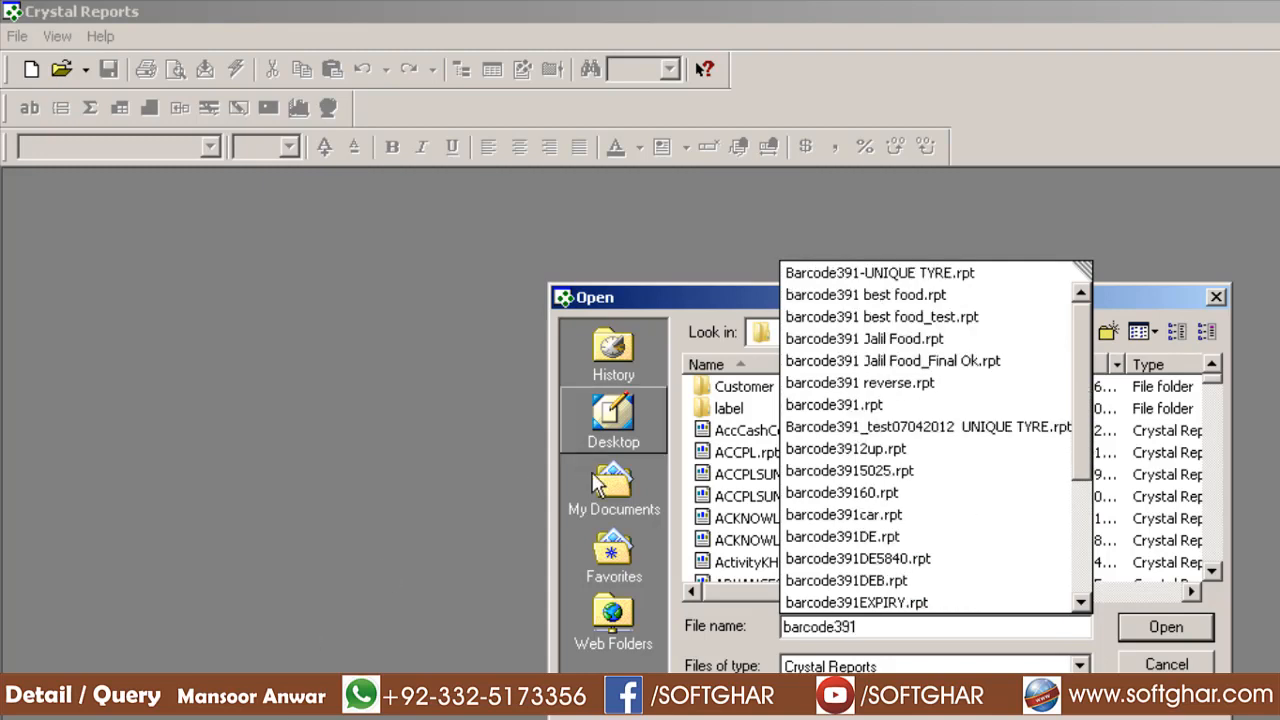
left_click(873, 407)
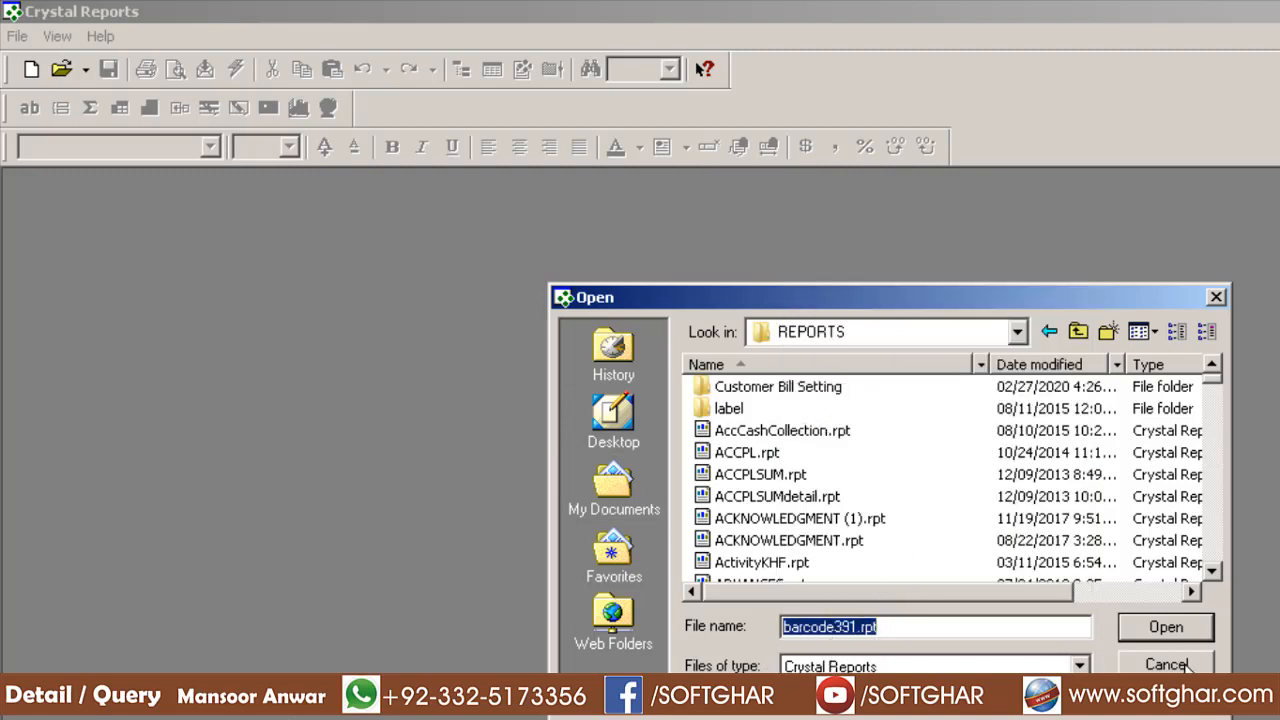
left_click(1157, 624)
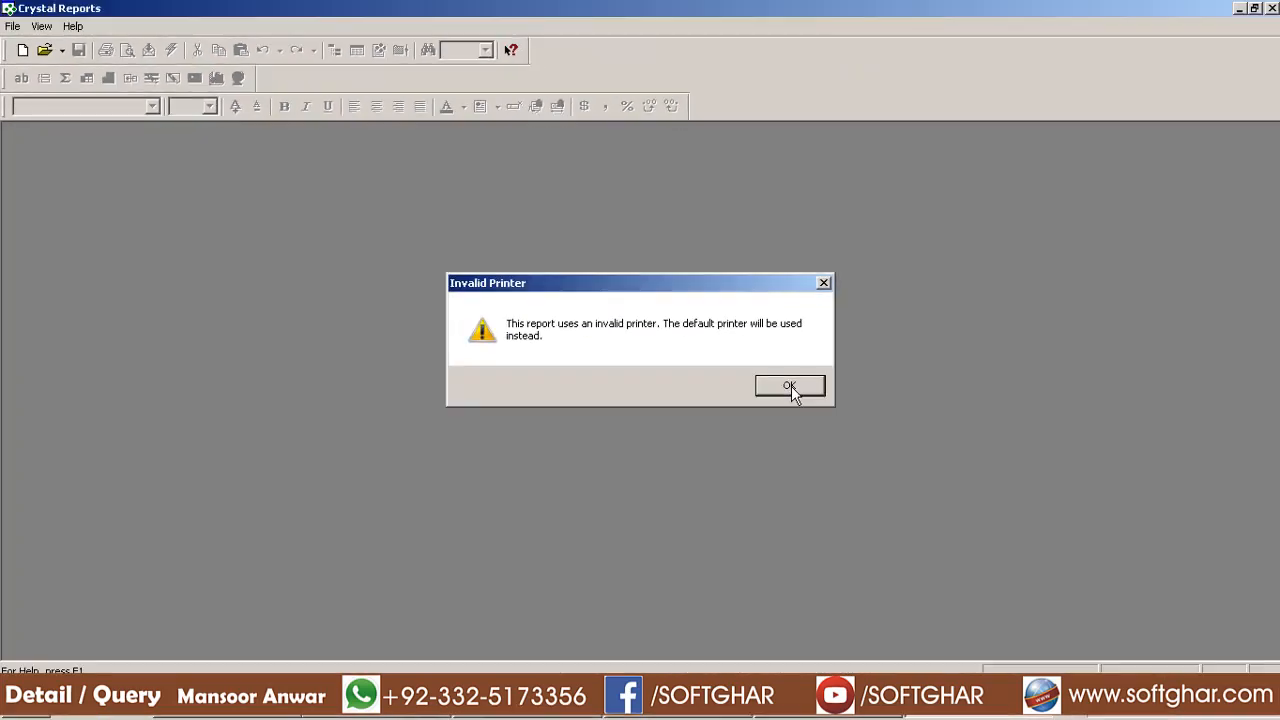
Dismiss the Invalid Printer warning and set the report's printer to TSC TTP-244 Pro
left_click(856, 419)
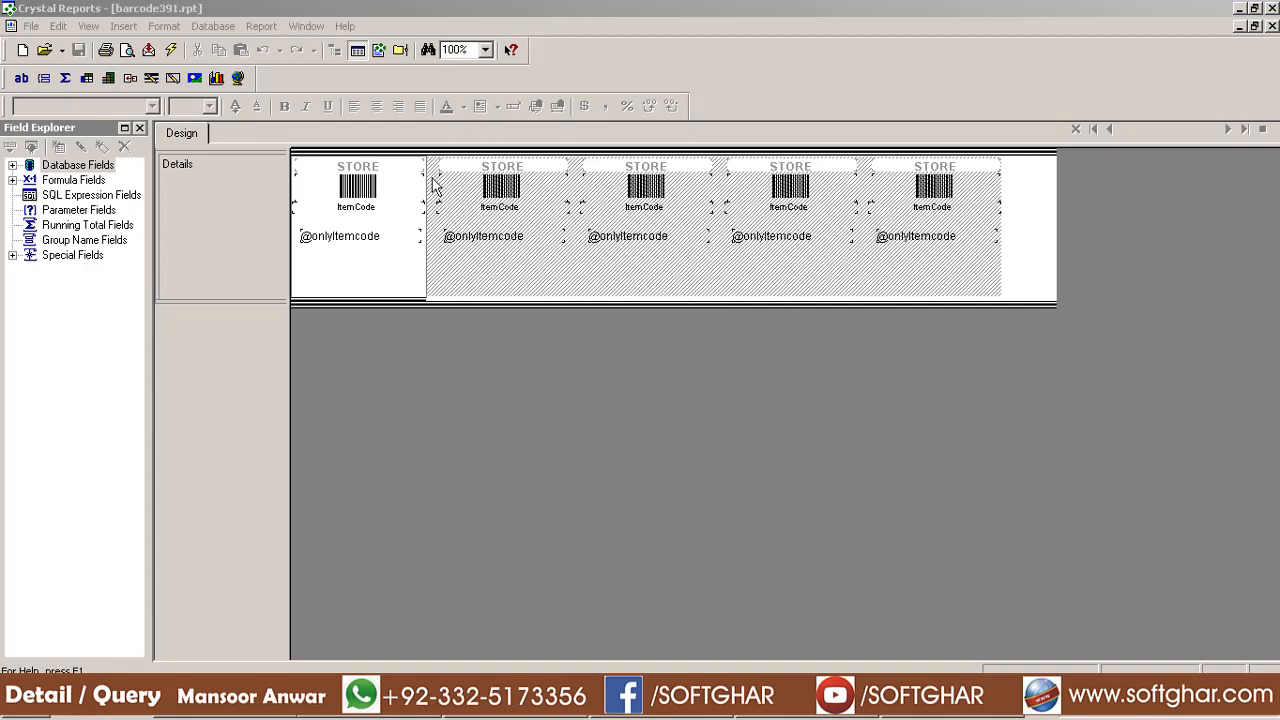
left_click(31, 26)
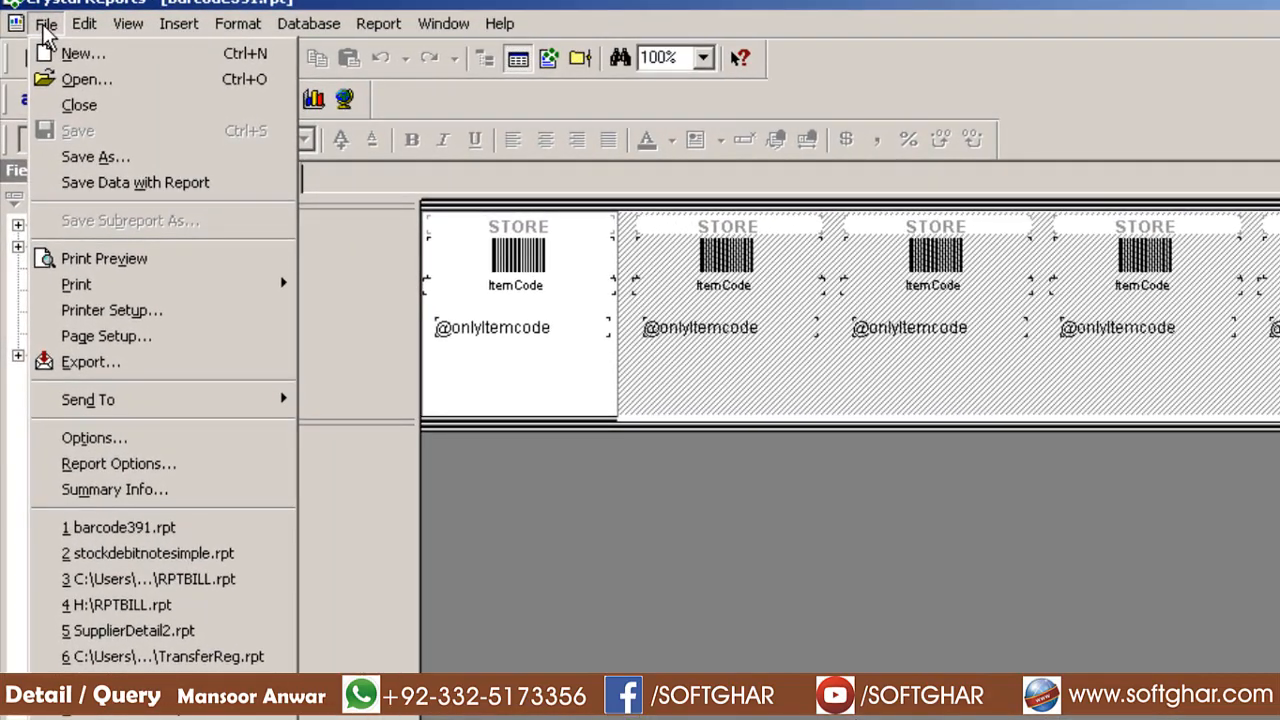
left_click(185, 318)
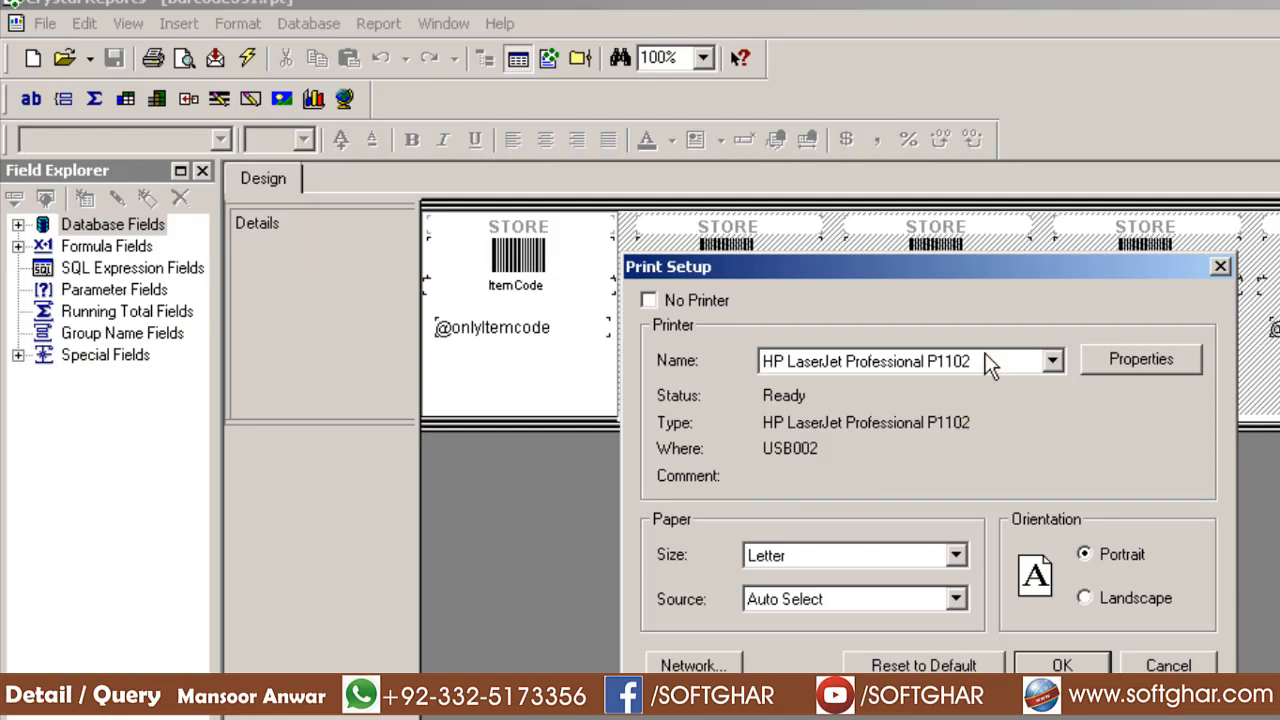
left_click(990, 365)
left_click(835, 506)
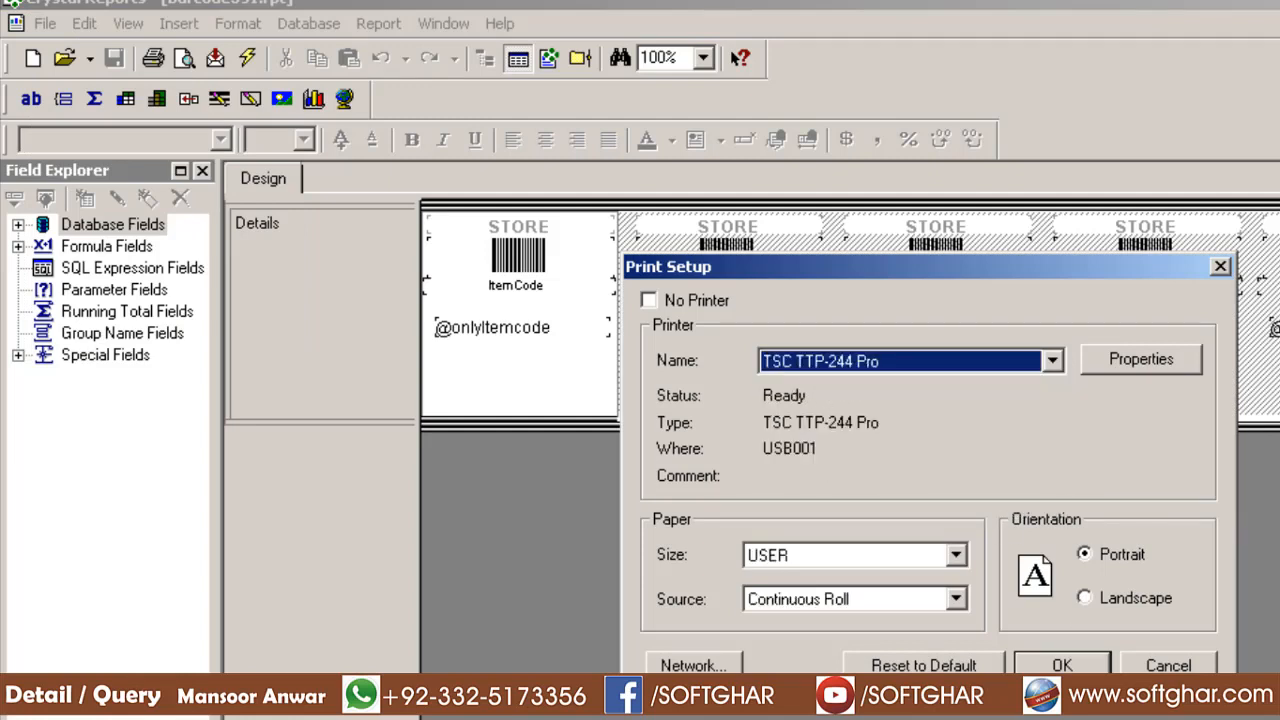
key("Return")
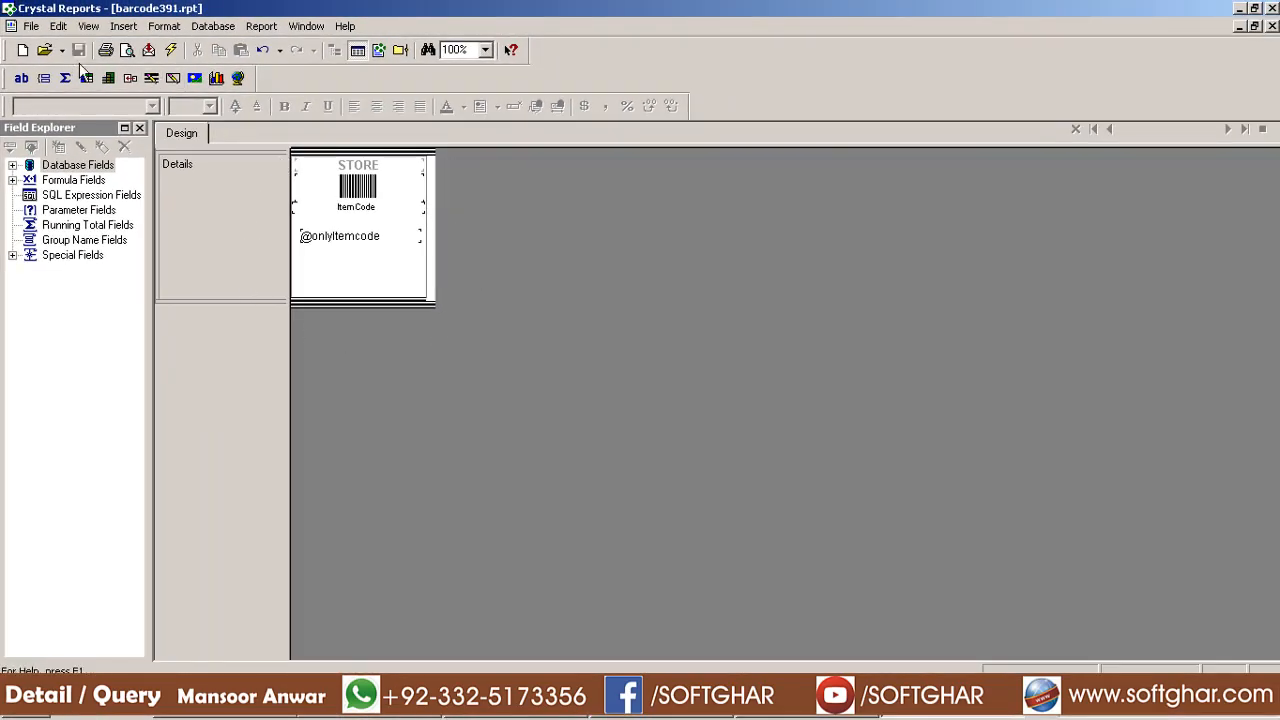
Set the TSC TTP-244 Pro USER label stock to 1.5 in wide by 1.1 in high
left_click(31, 26)
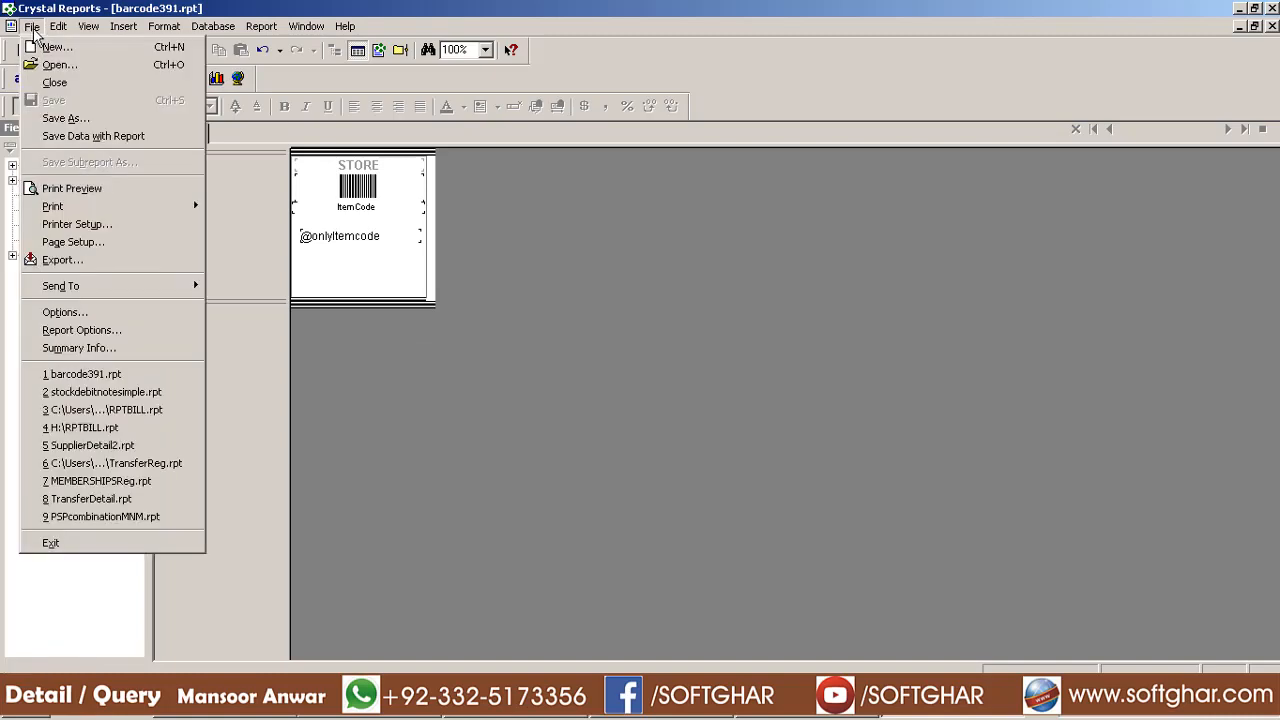
left_click(119, 227)
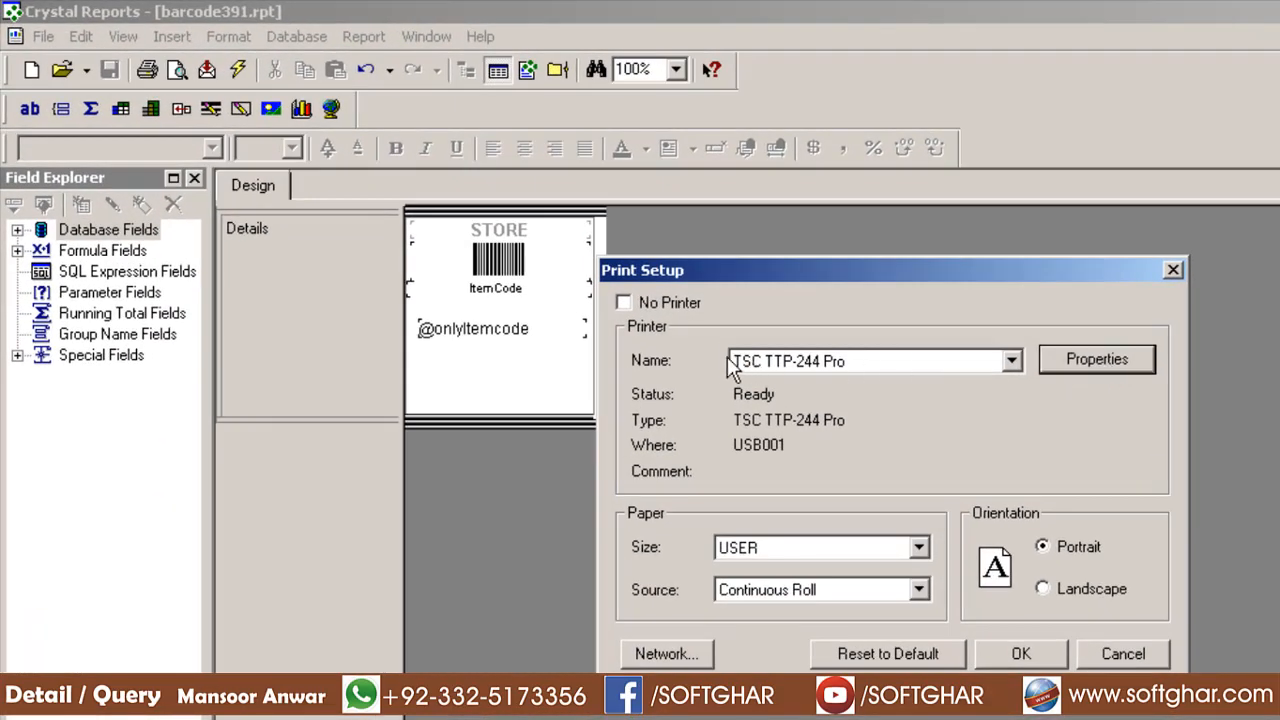
left_click(1084, 364)
left_click(909, 421)
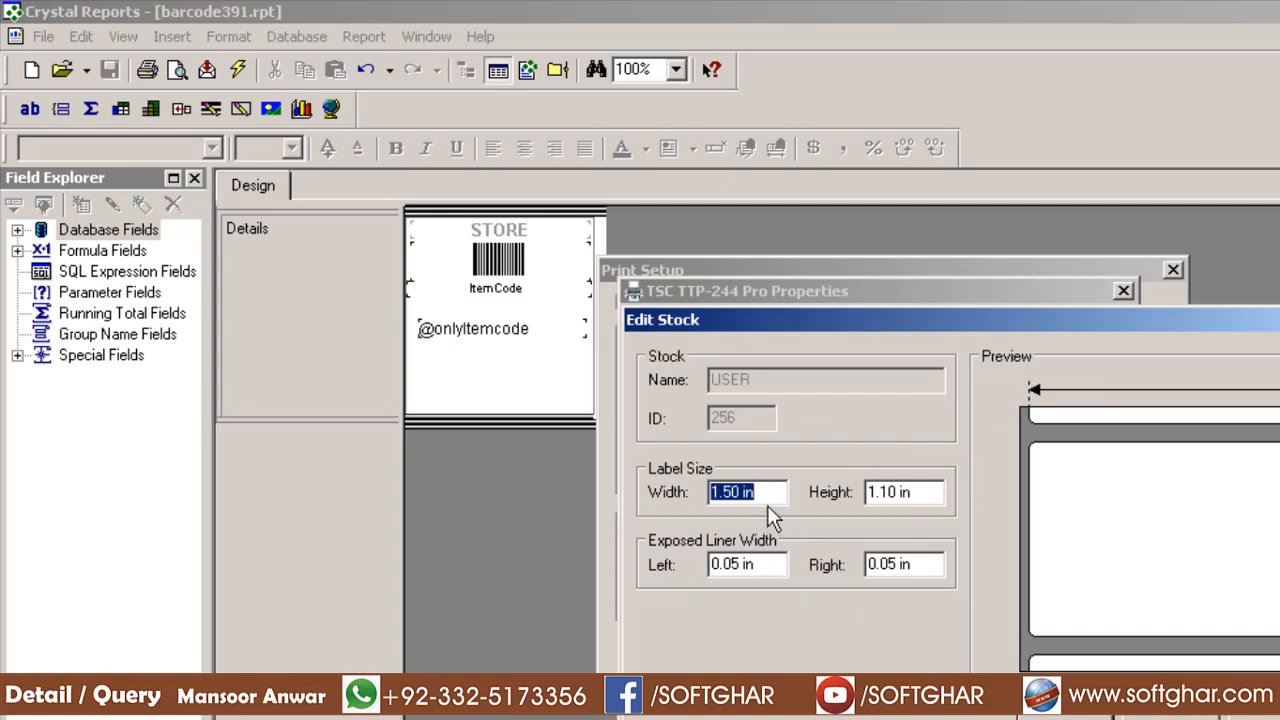
type("1.5")
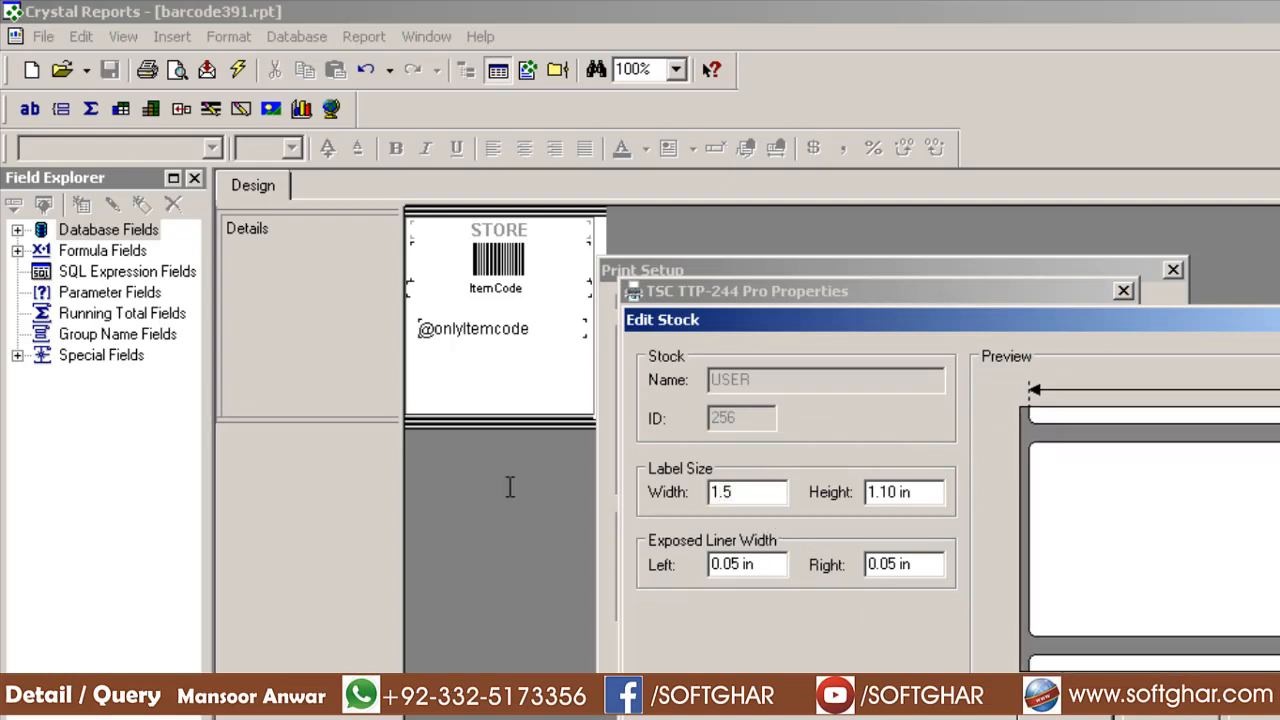
key("Tab")
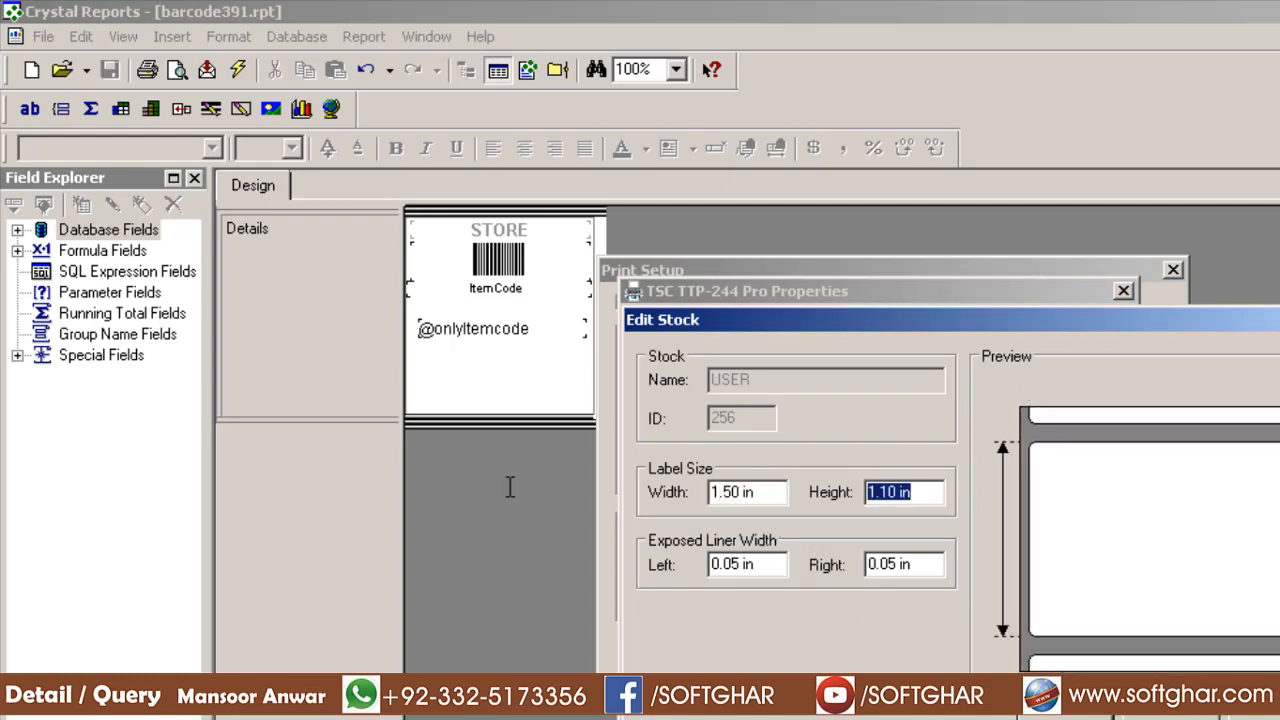
type("1.1")
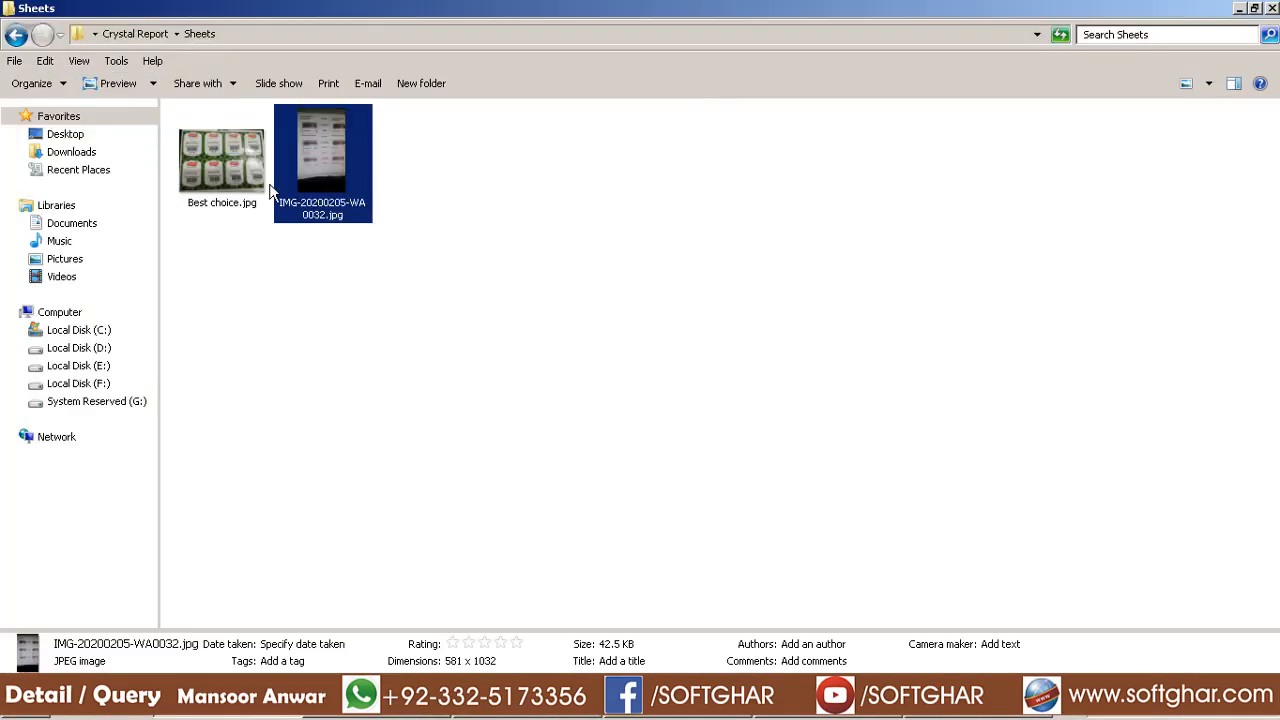
left_click(16, 34)
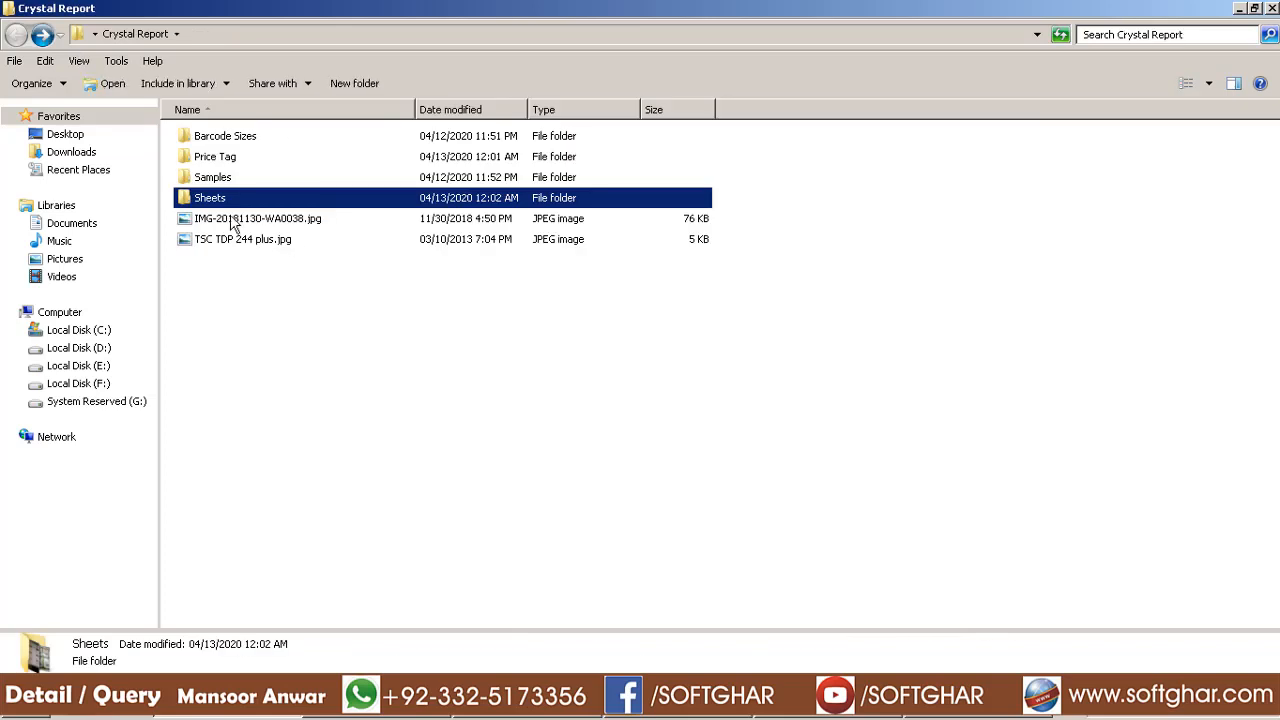
View the barcode_2_up.jpg and barcode_3_Up.jpg label roll photos in Barcode Sizes
double_click(240, 142)
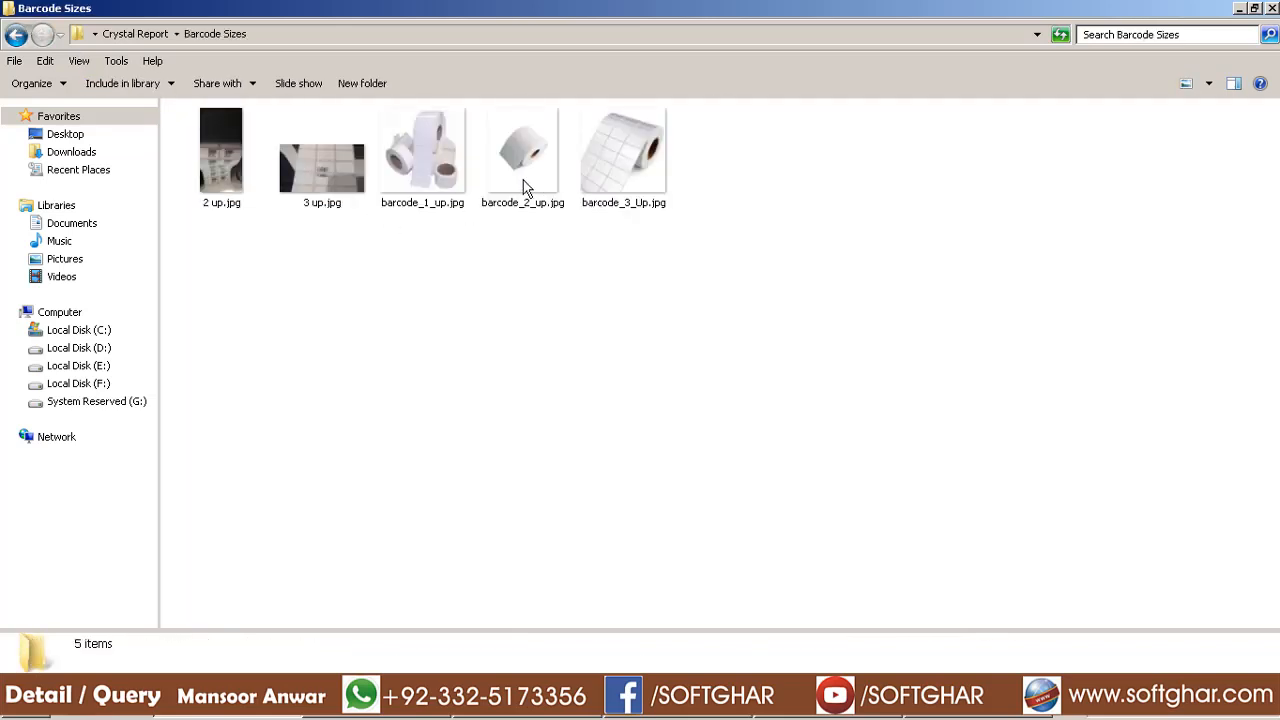
double_click(525, 175)
scroll(641, 376, "up", 4)
scroll(641, 376, "up", 2)
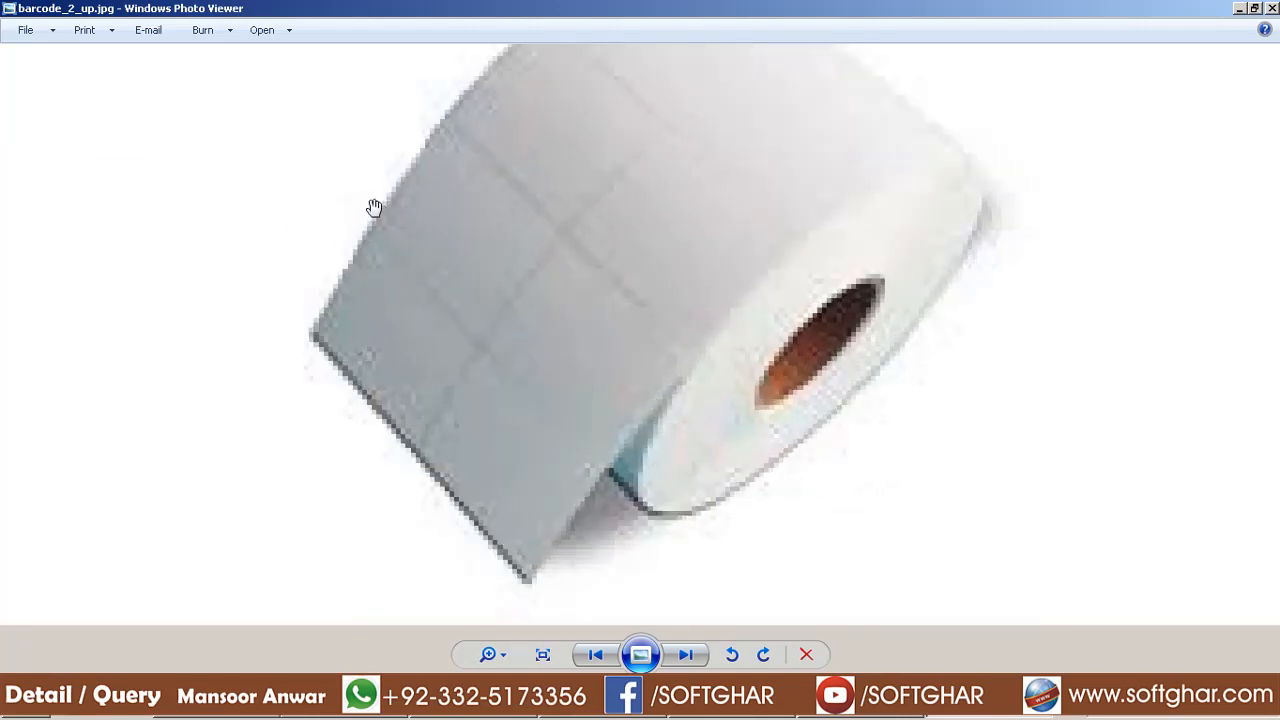
left_click(686, 655)
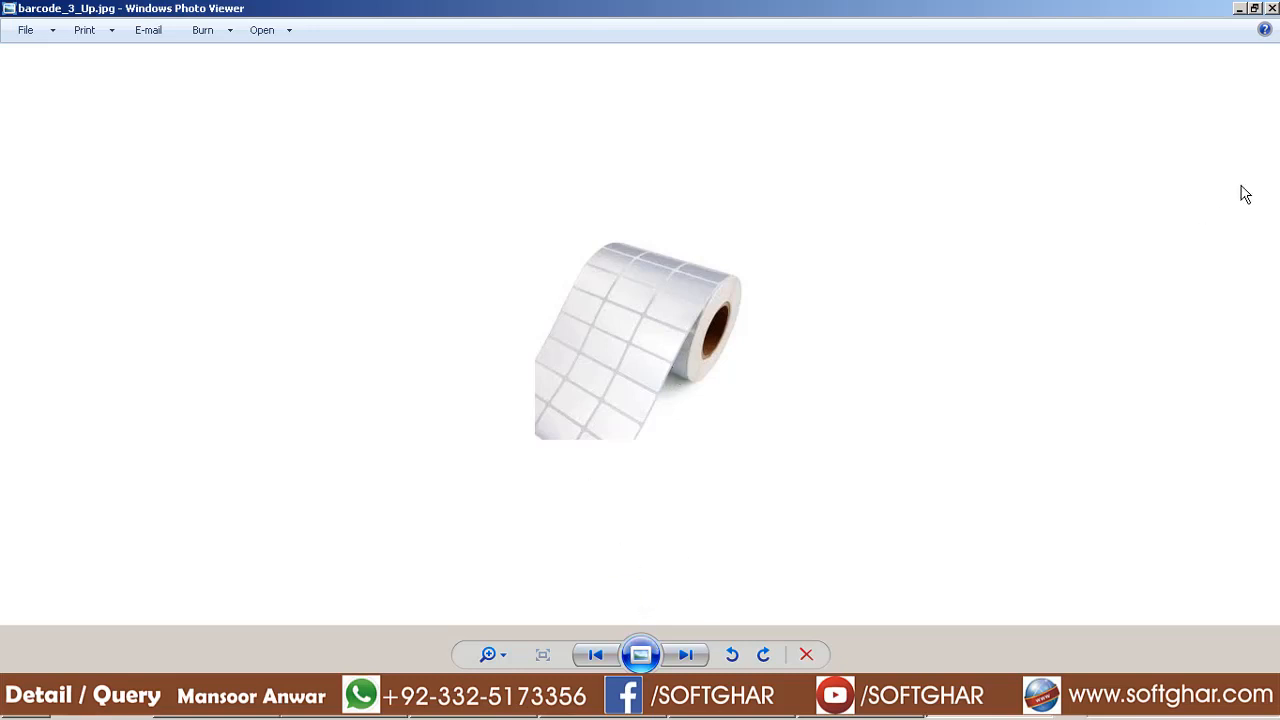
left_click(1272, 8)
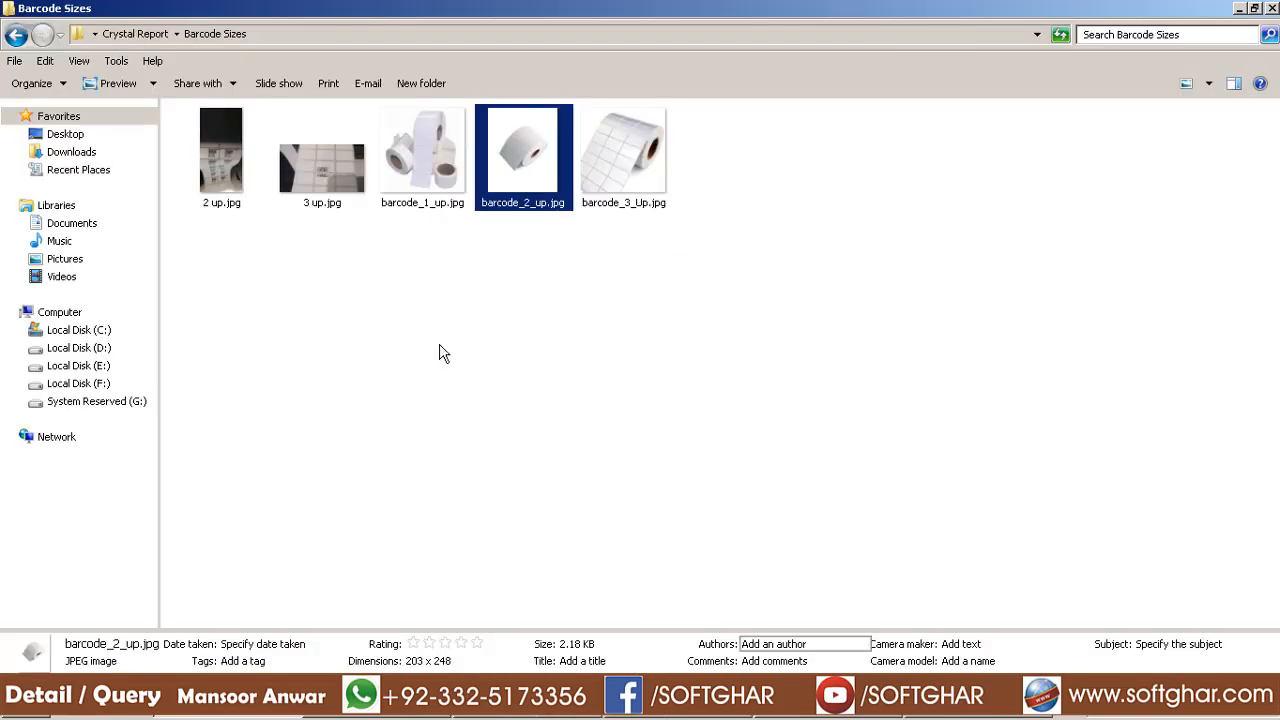
Confirm the 1.50 x 1.10 in stock, then view Best choice.jpg and IMG-20200205-WA0032.jpg in Sheets
left_click(940, 711)
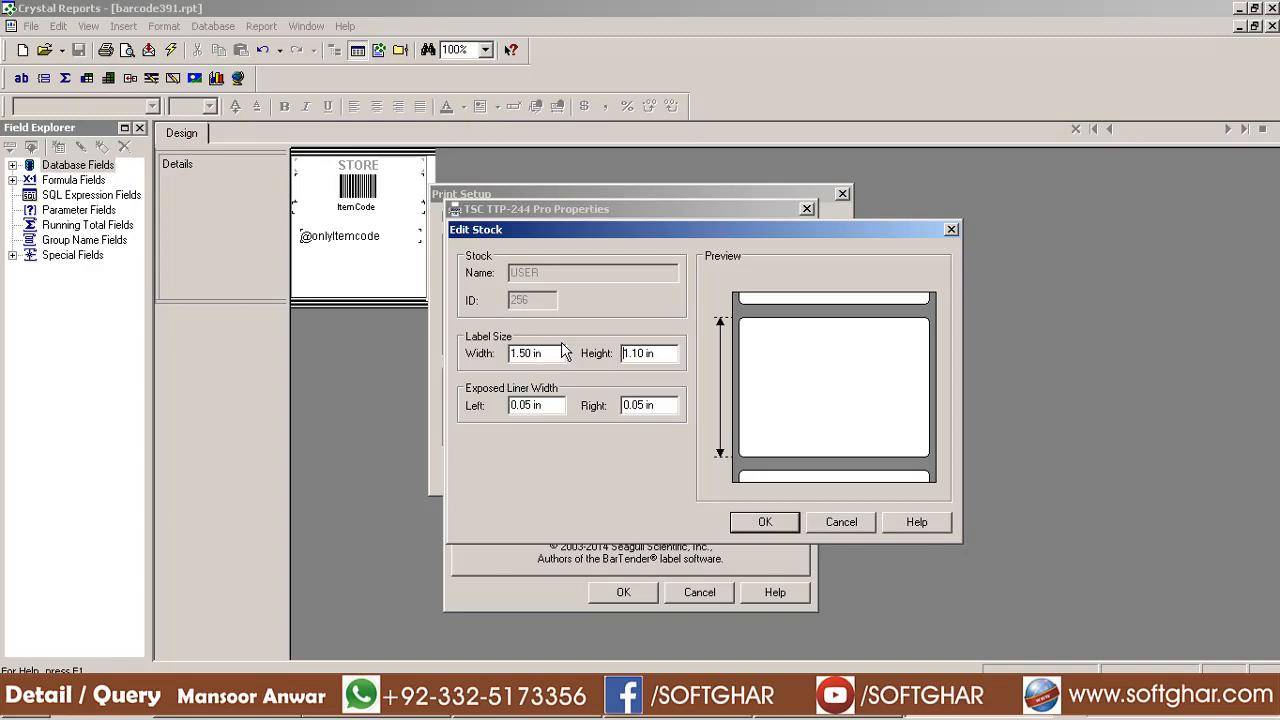
left_click(763, 521)
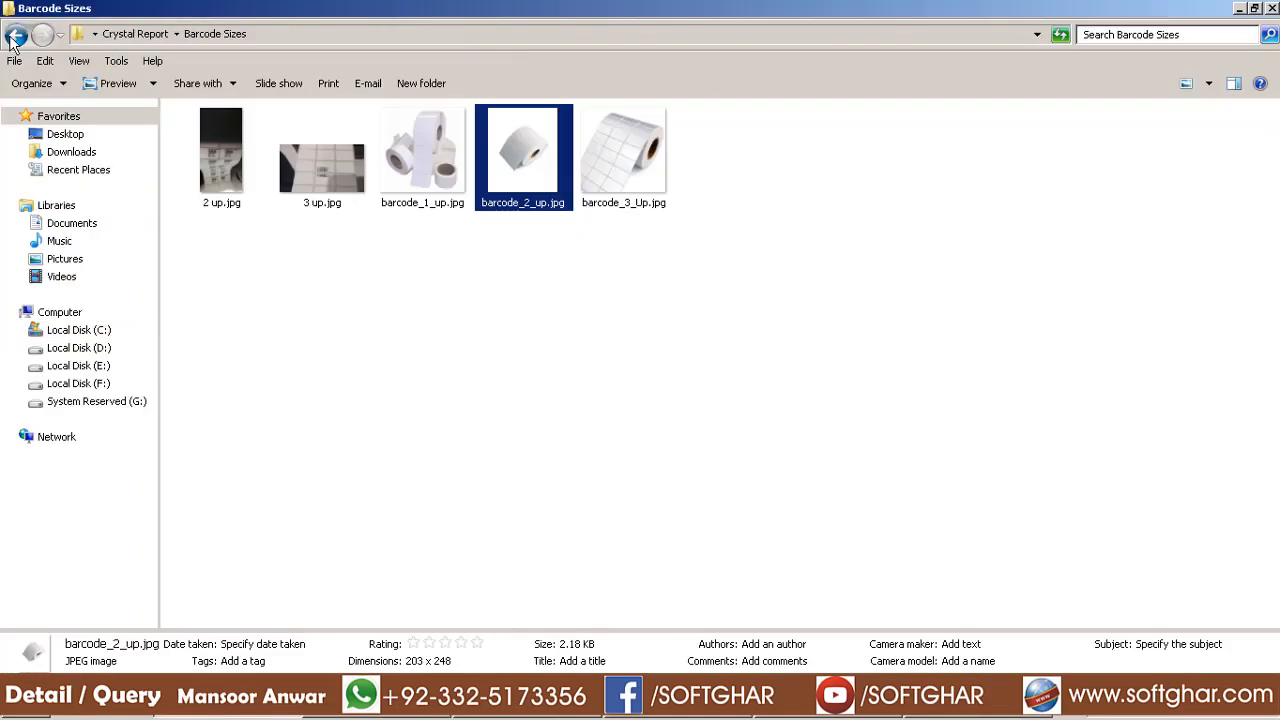
left_click(15, 34)
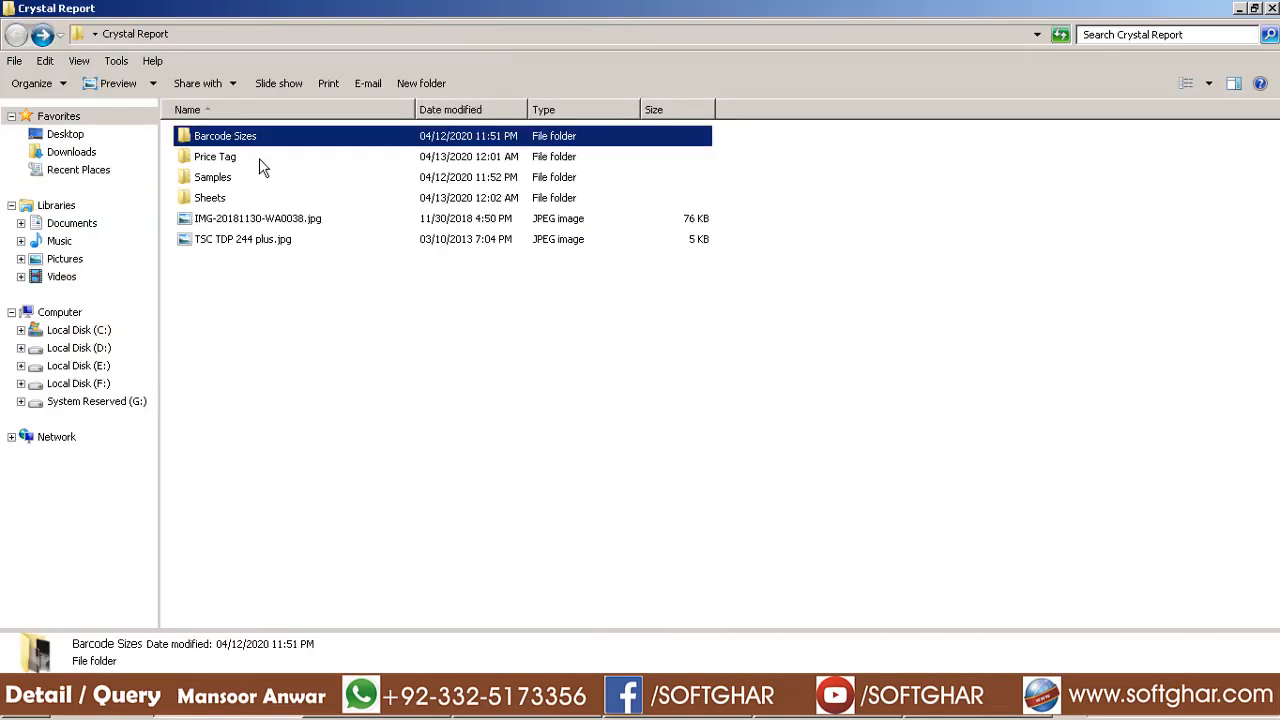
left_click(212, 199)
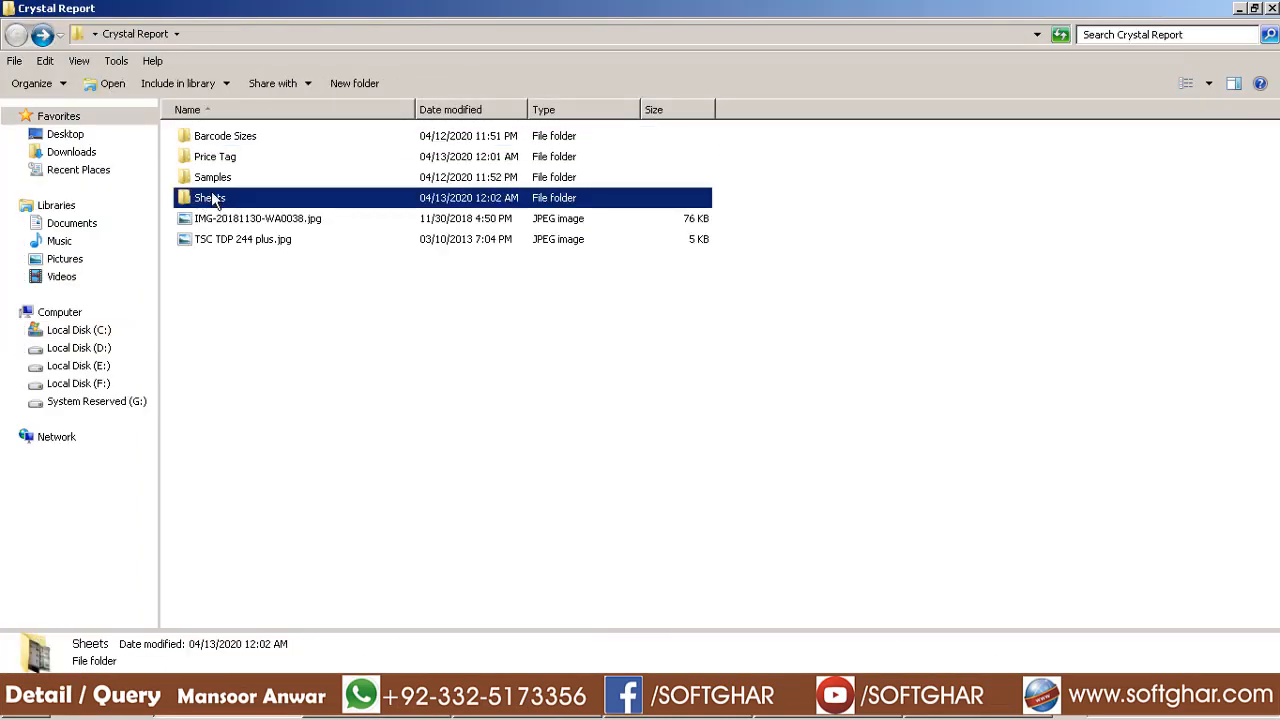
double_click(212, 199)
double_click(222, 168)
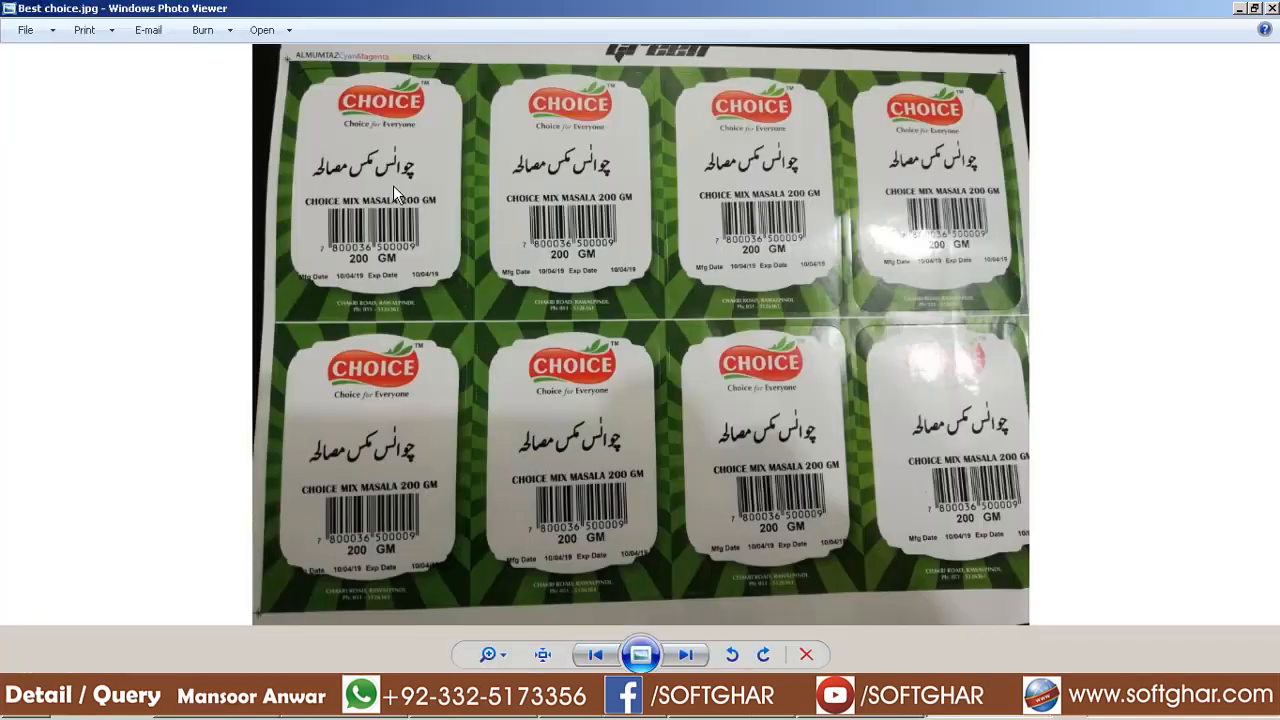
left_click(1272, 10)
double_click(298, 152)
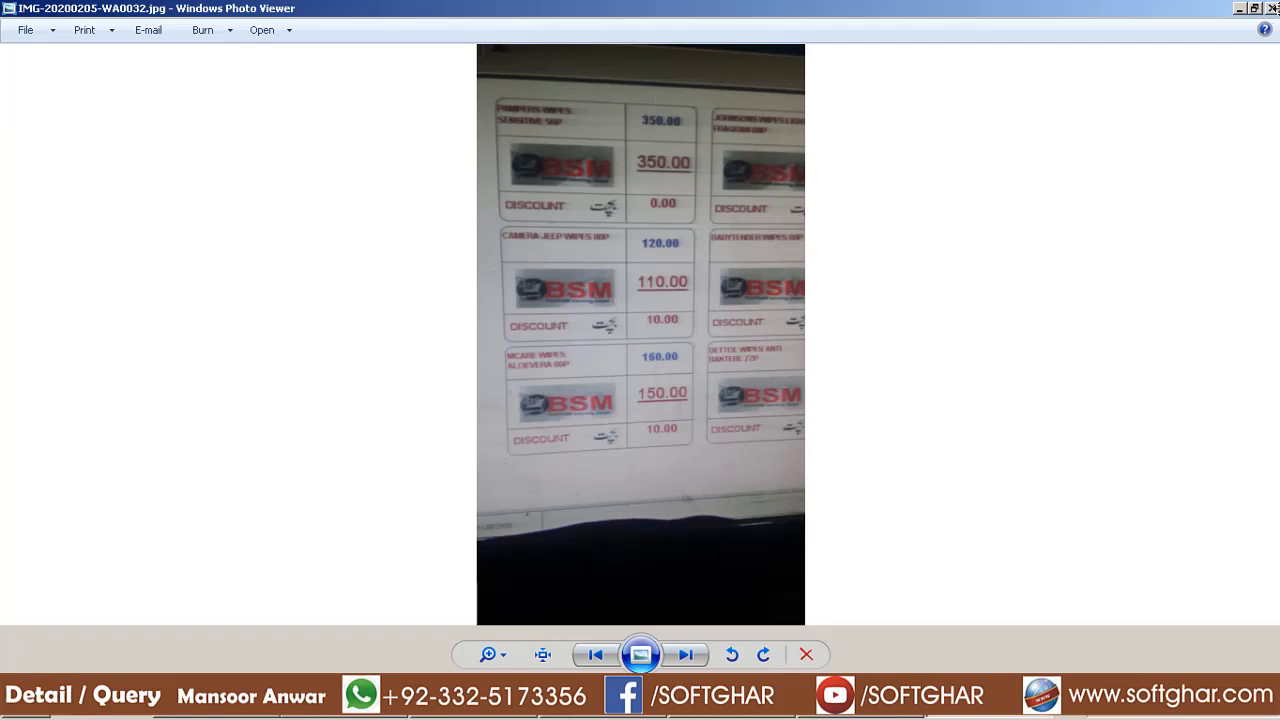
left_click(1272, 9)
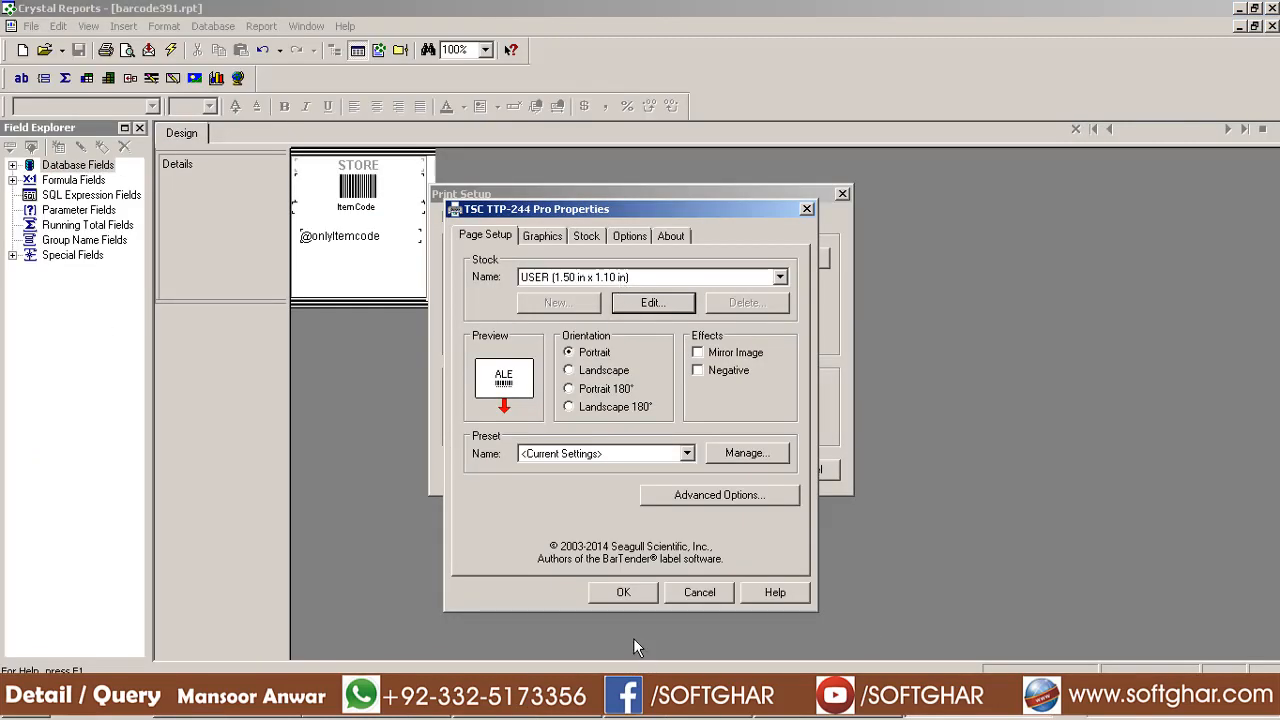
Confirm the TSC printer properties and print setup, save barcode391.rpt, and preview the label
left_click(622, 593)
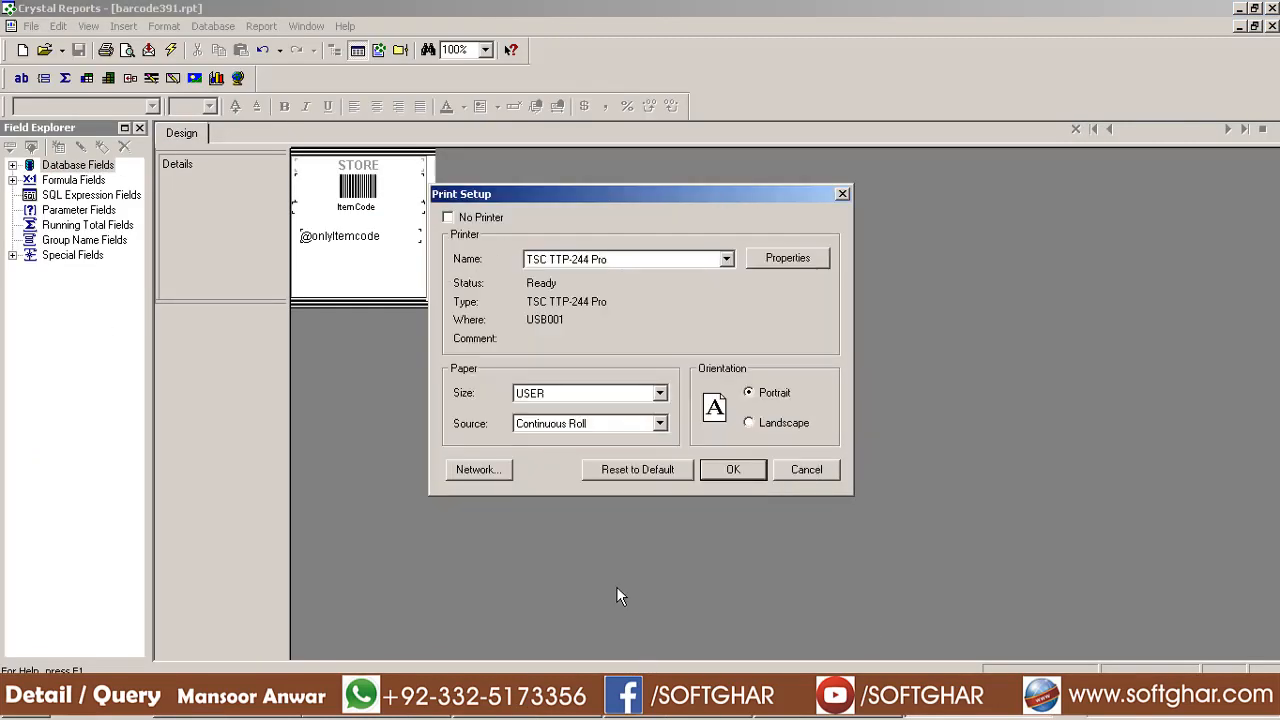
left_click(739, 481)
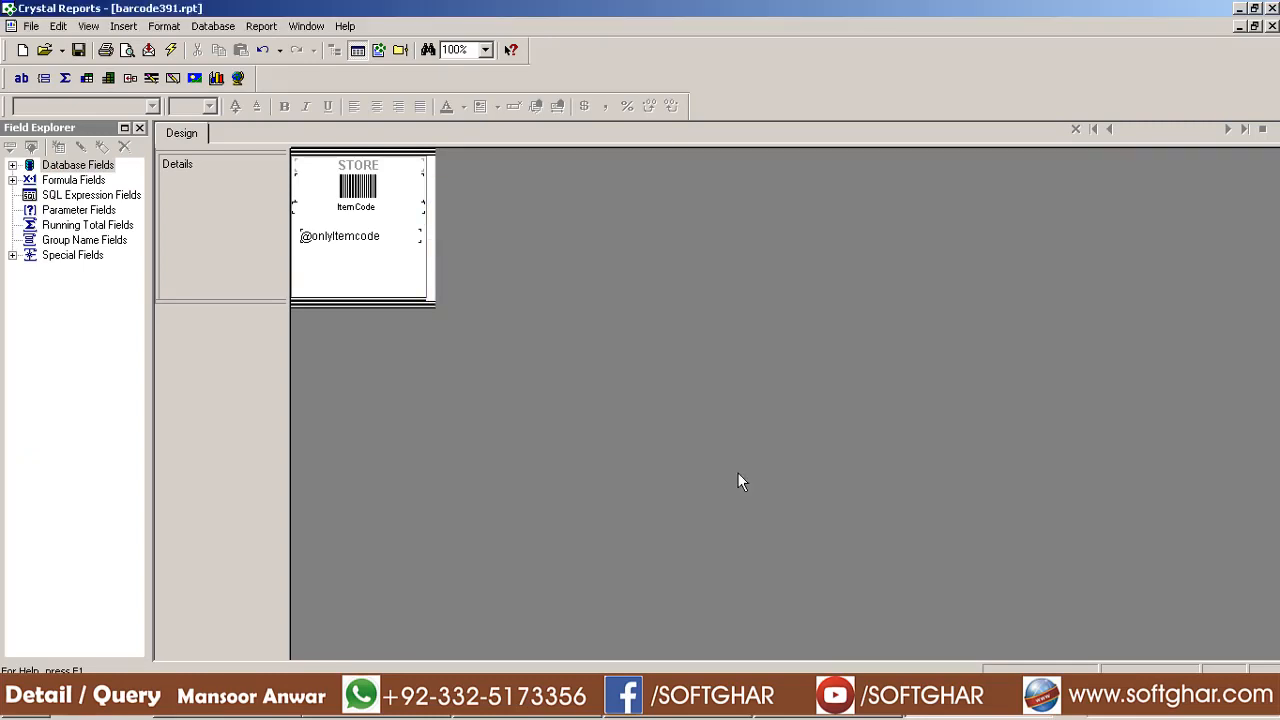
left_click(82, 52)
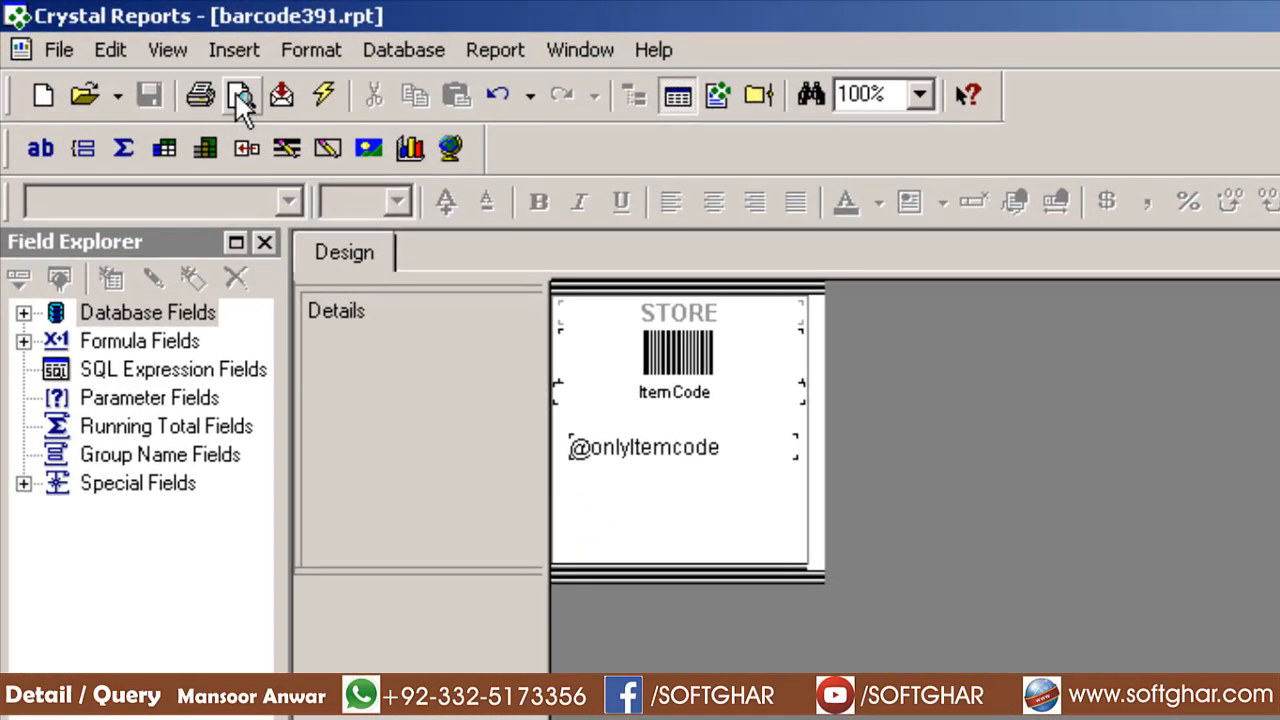
left_click(240, 100)
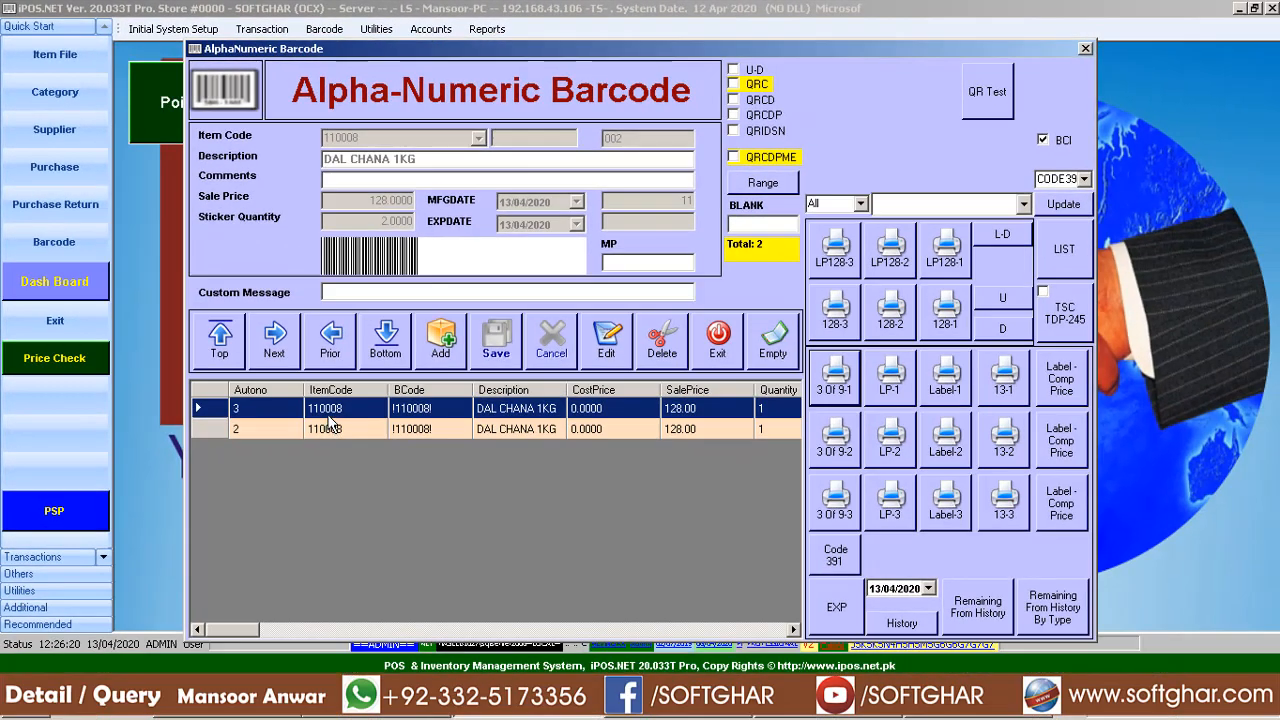
Select and review the two DAL CHANA 1KG barcode records
left_click(352, 428)
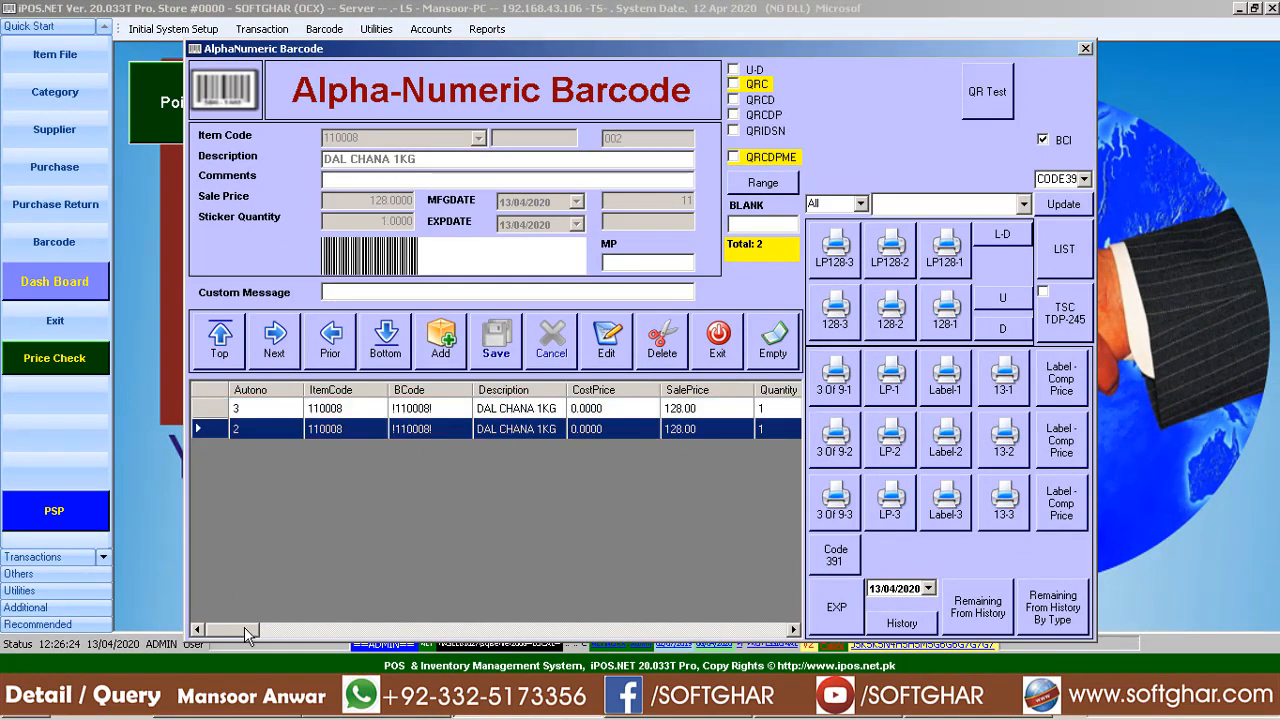
left_click_drag(249, 634, 262, 634)
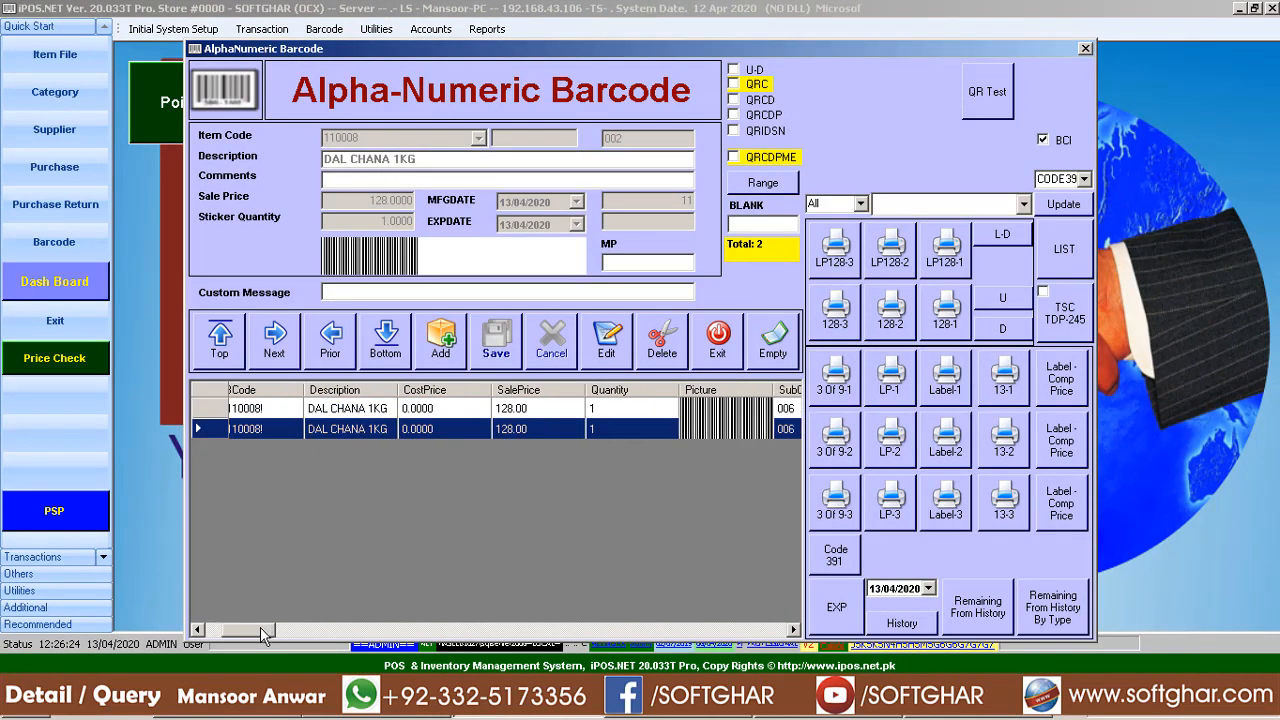
left_click(518, 414)
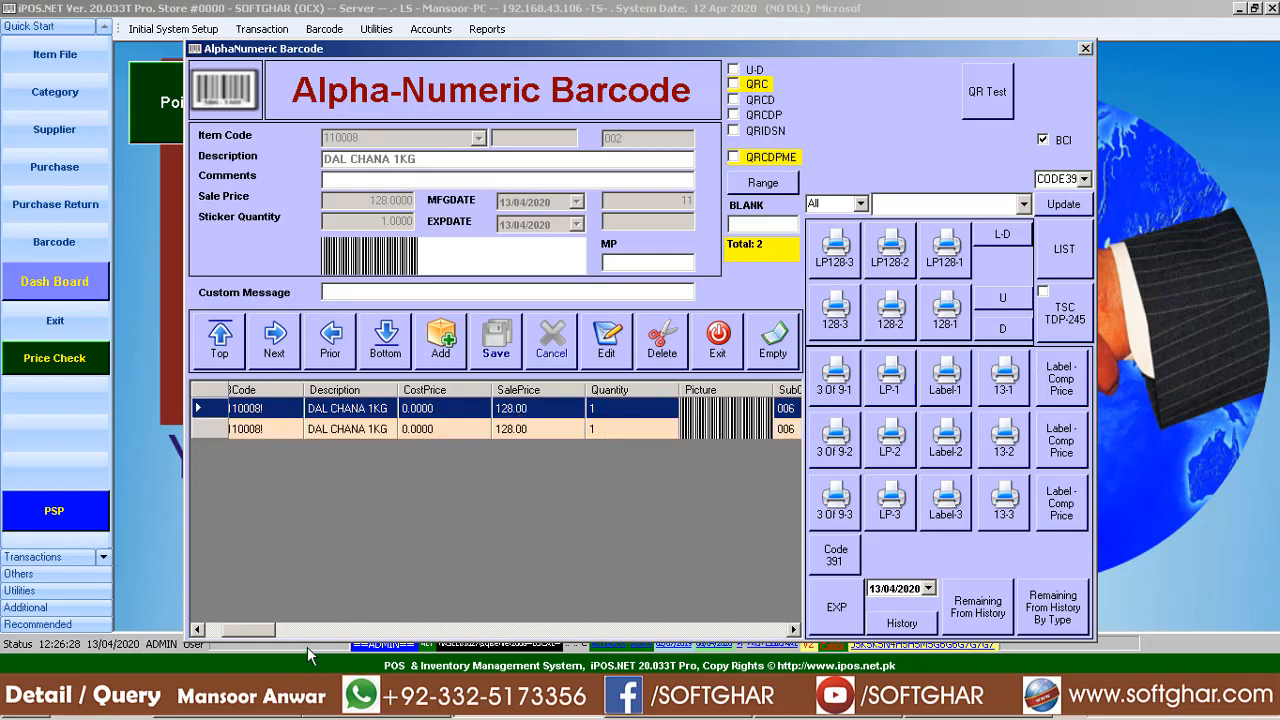
left_click(287, 629)
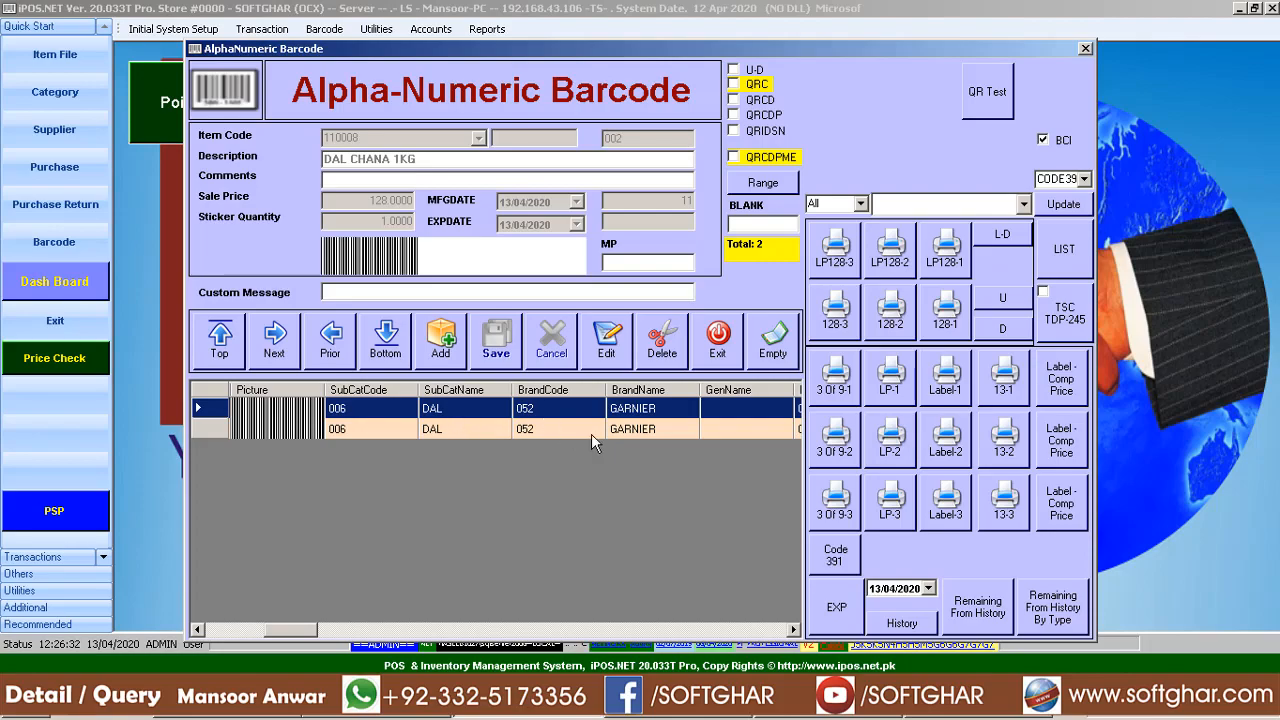
left_click_drag(303, 631, 340, 631)
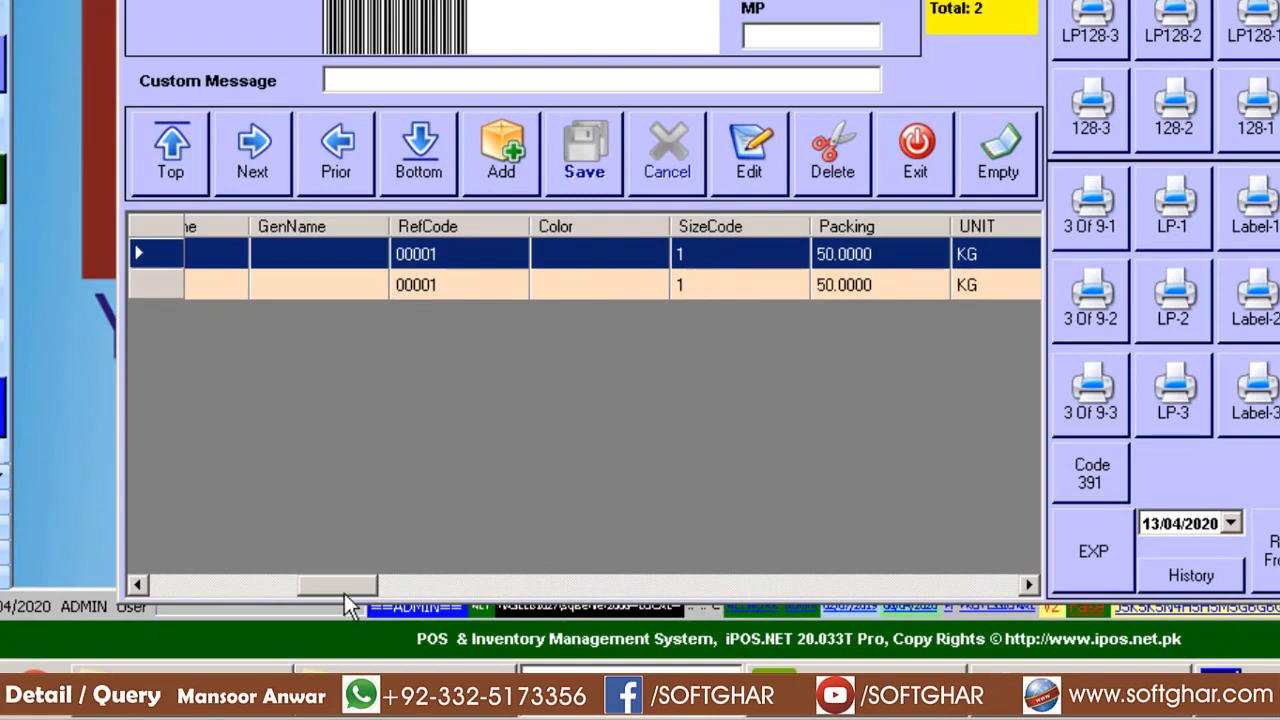
left_click_drag(344, 593, 394, 590)
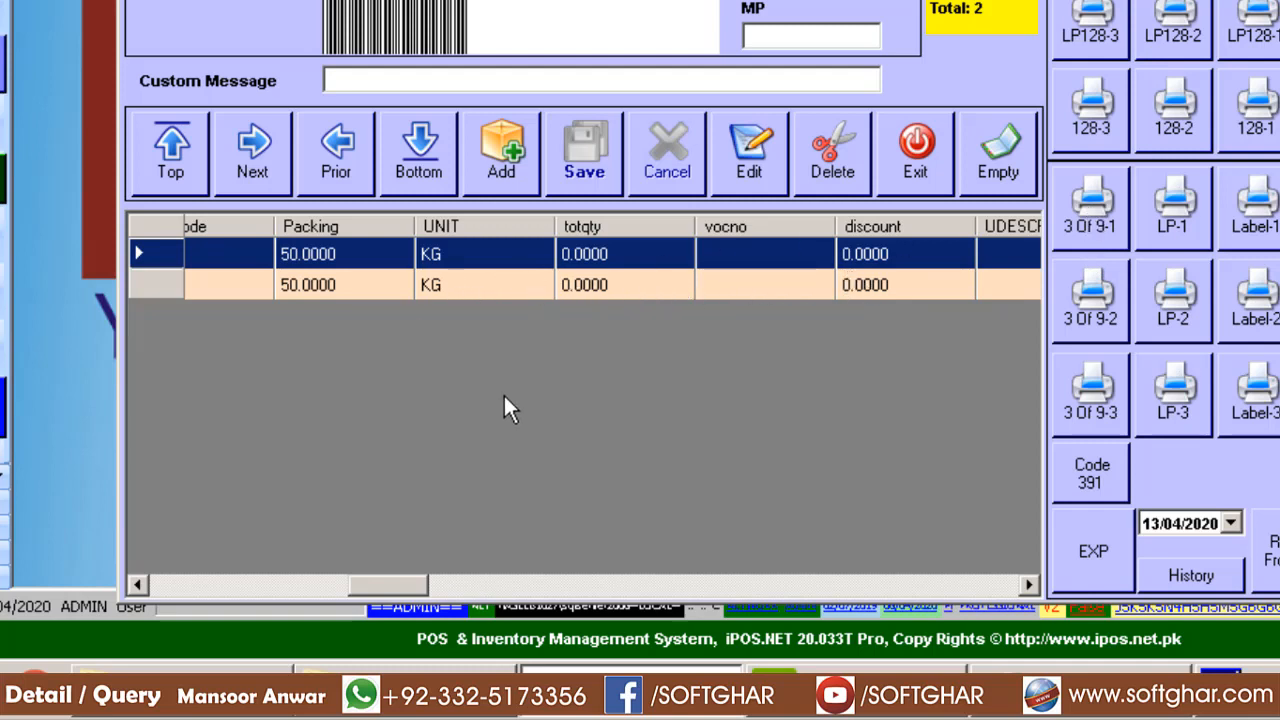
left_click_drag(385, 582, 472, 588)
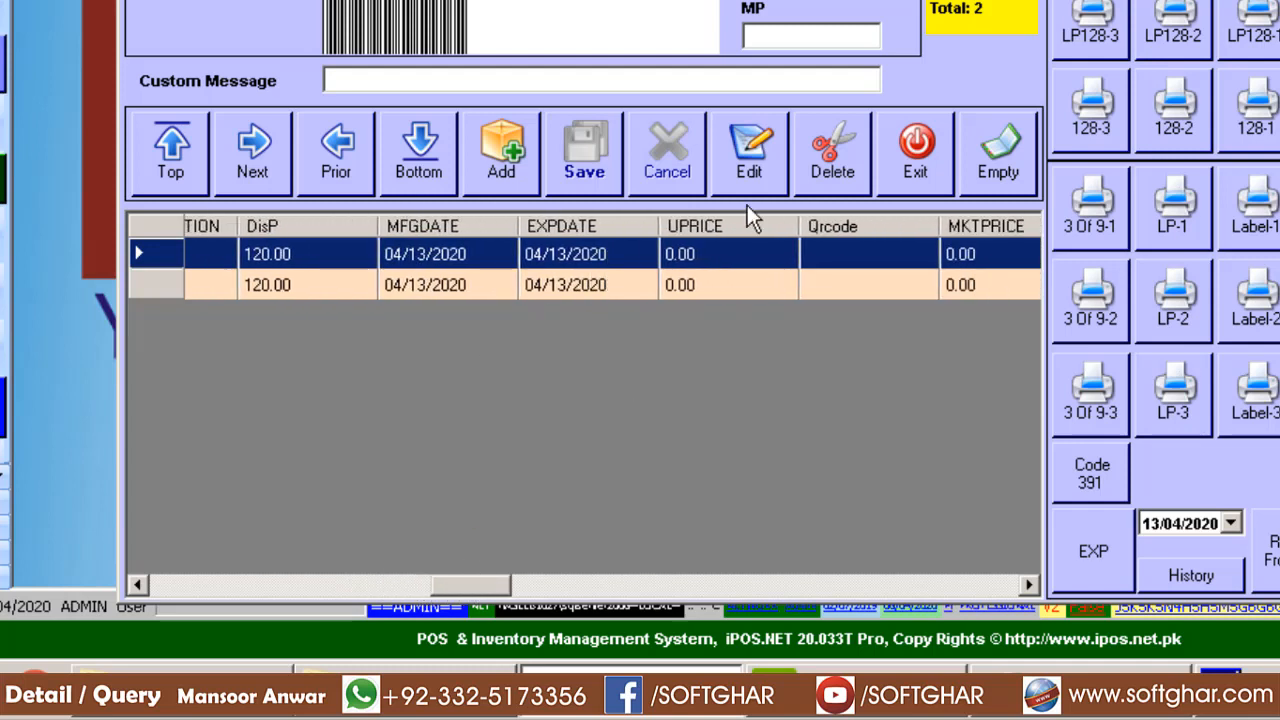
Change the selected record's expiry date month to 06 (13/06/2020) and save
left_click(749, 150)
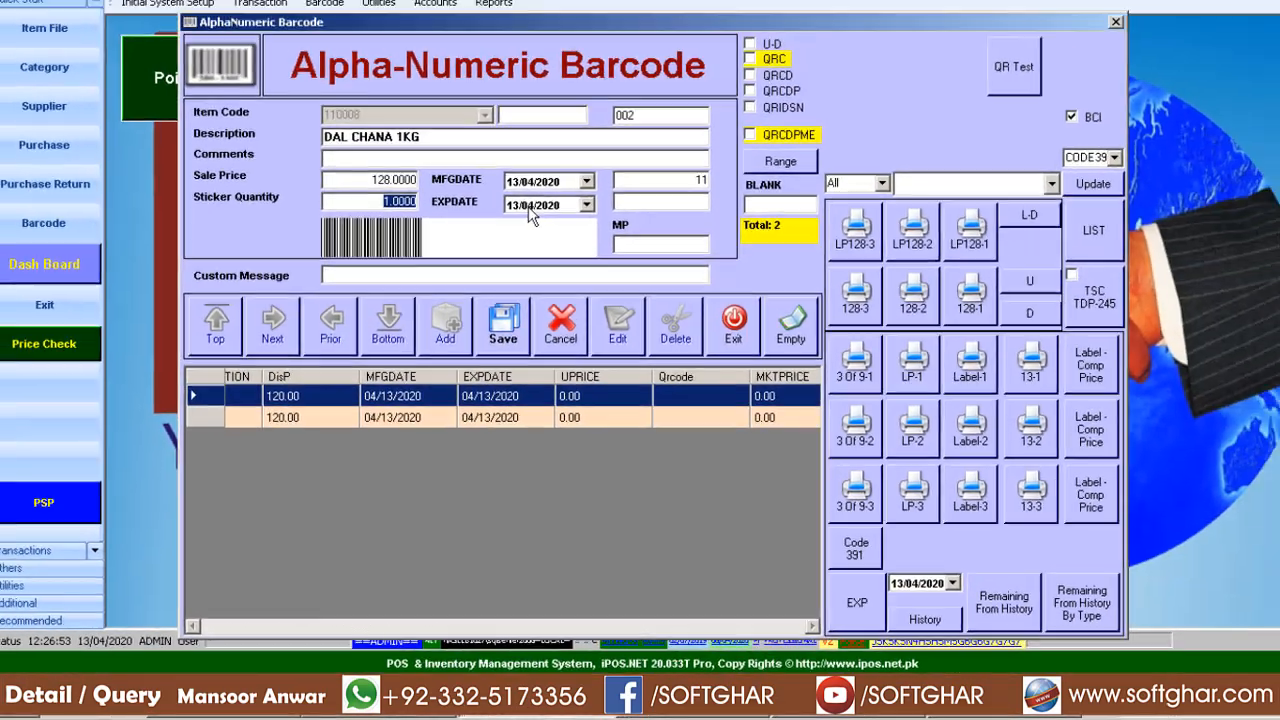
left_click(530, 205)
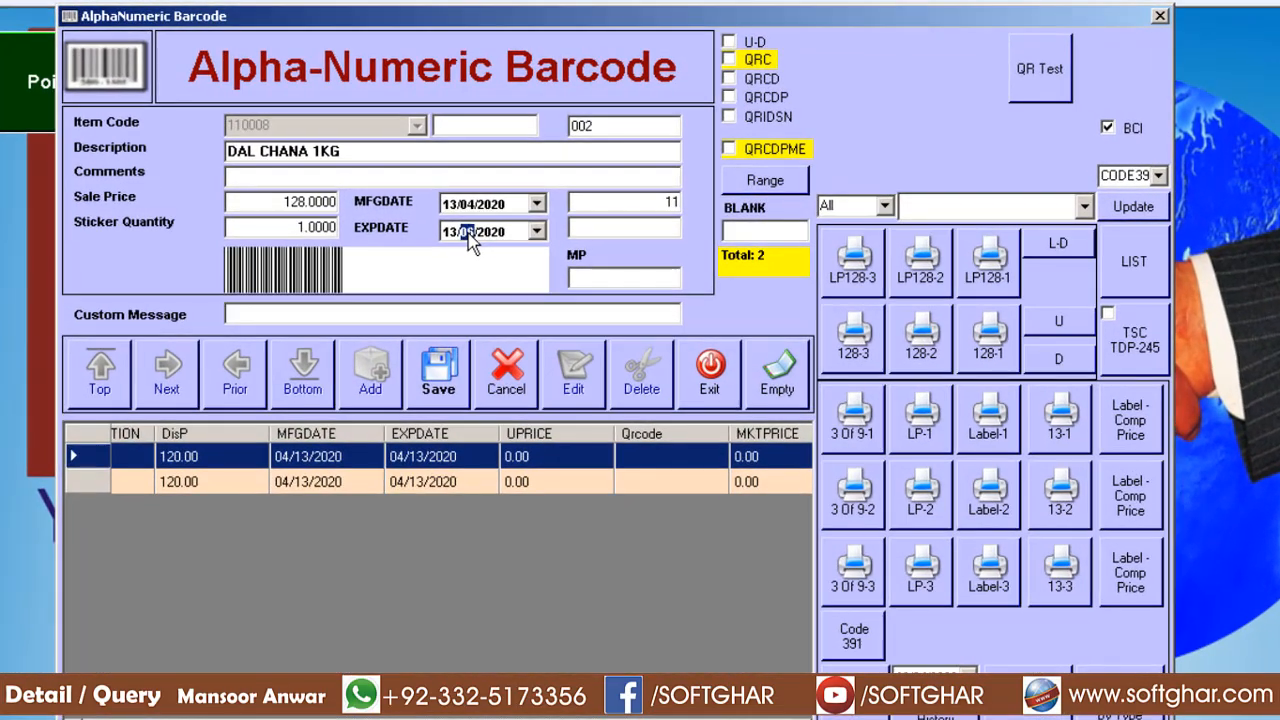
type("6")
left_click(456, 362)
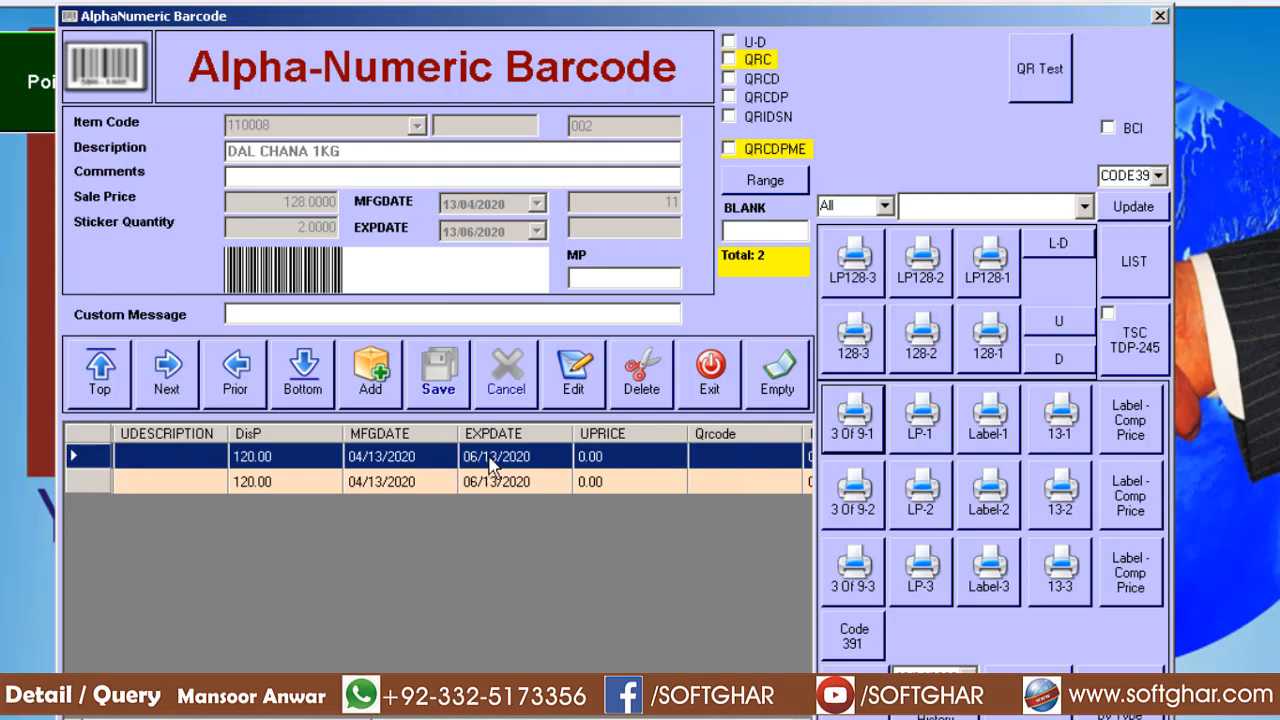
left_click_drag(490, 700, 650, 700)
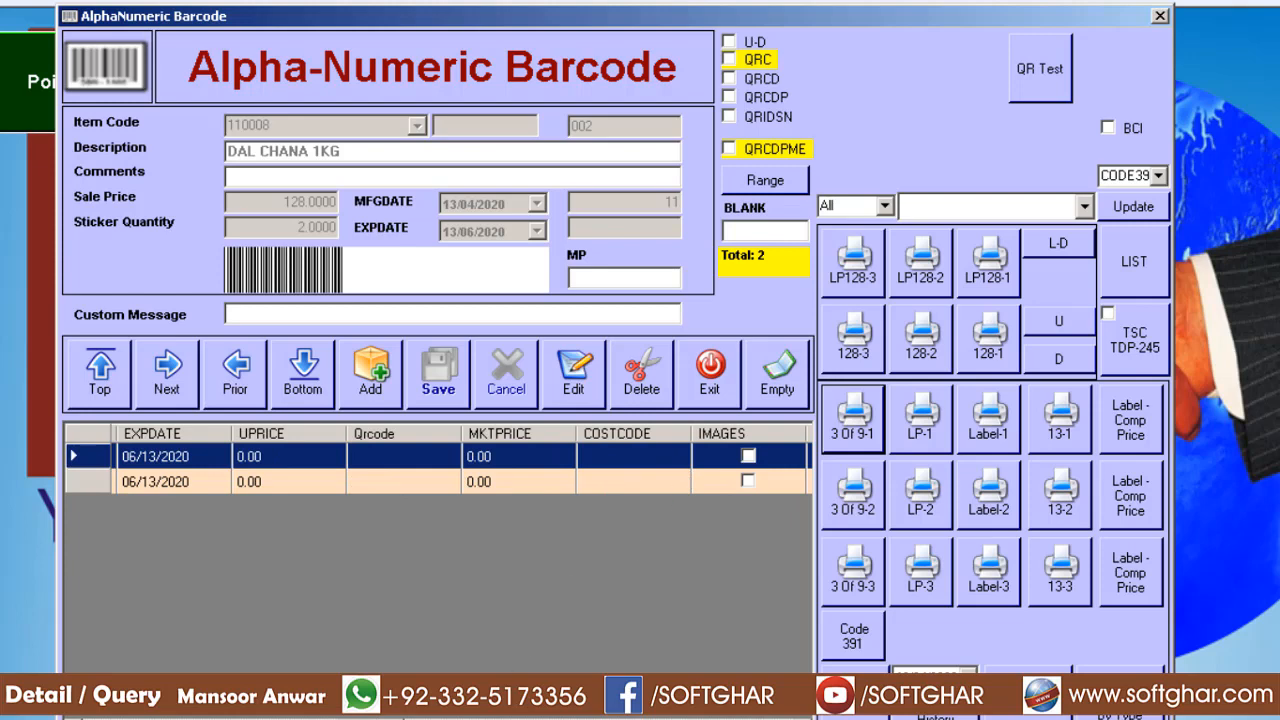
left_click_drag(650, 700, 770, 700)
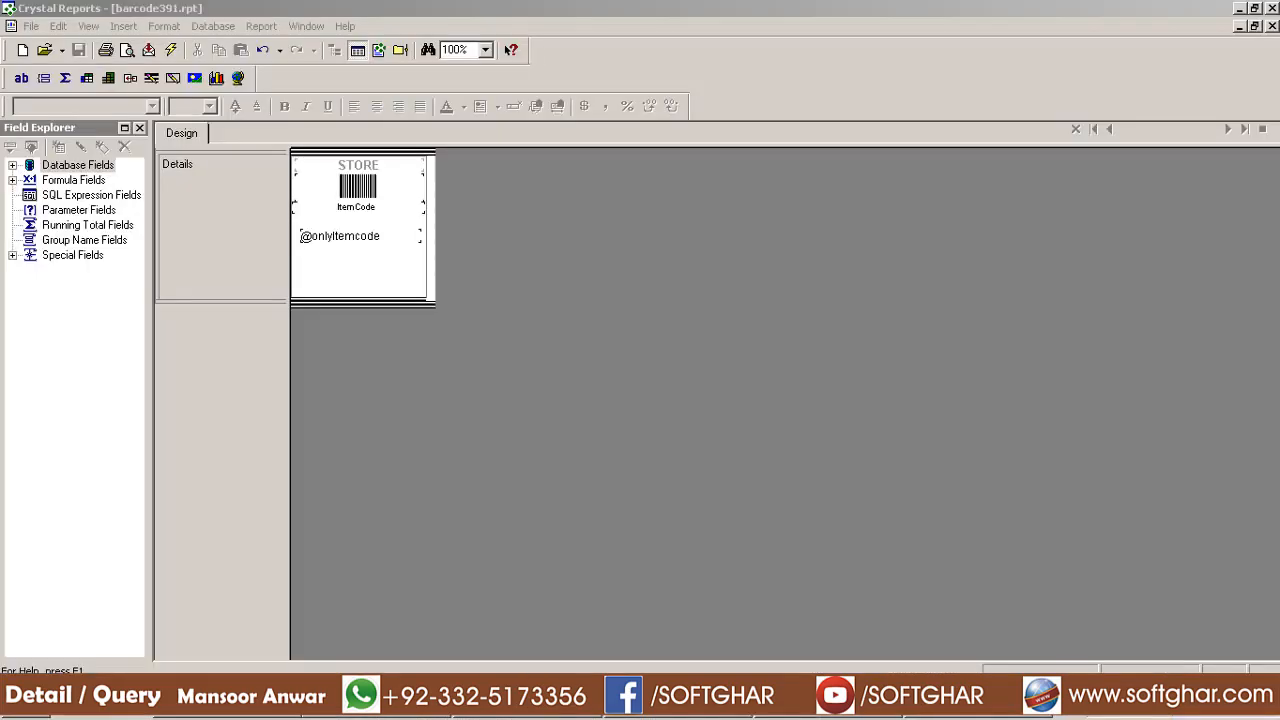
Preview the label, enter the SQL login password, and accept the BarCode table update messages
left_click(127, 51)
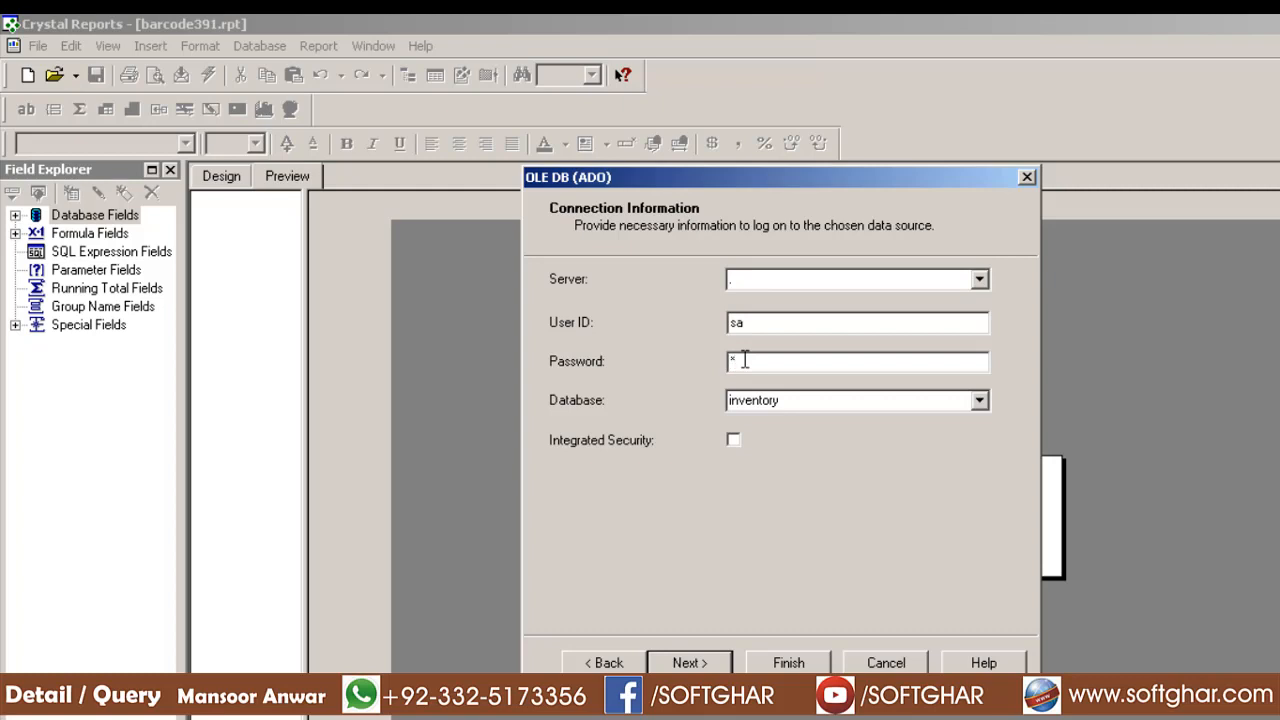
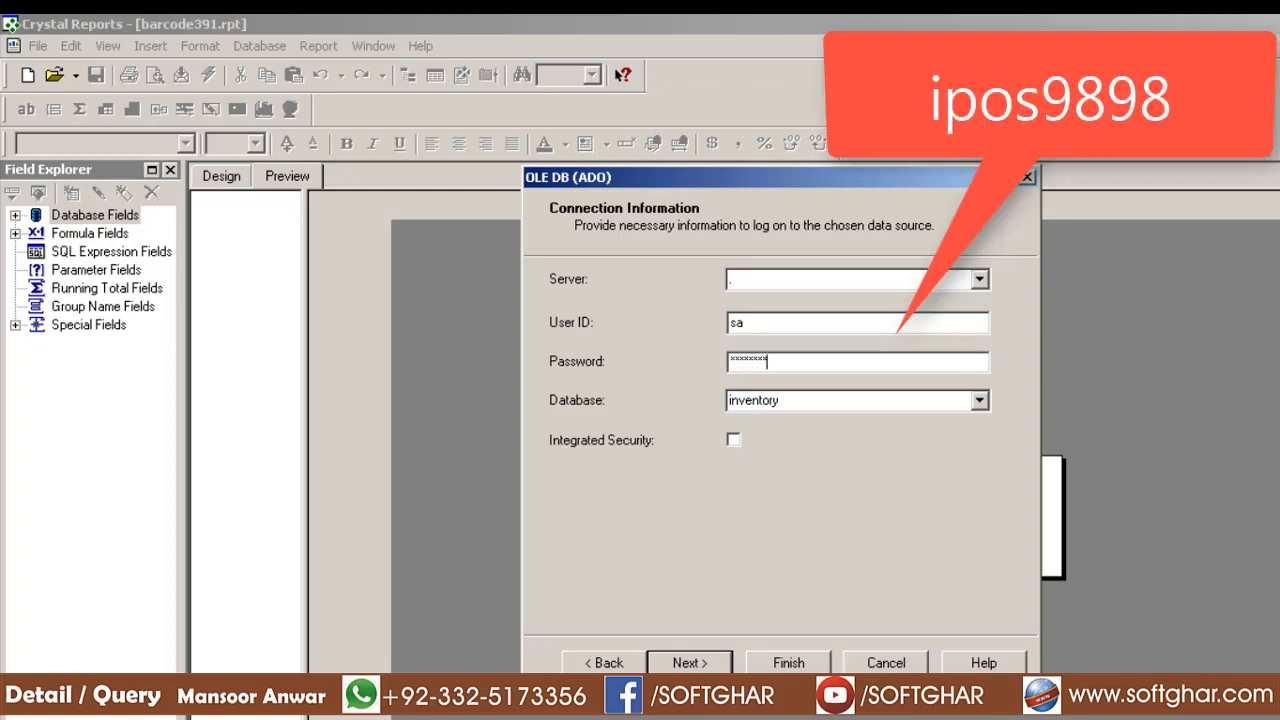
left_click(790, 664)
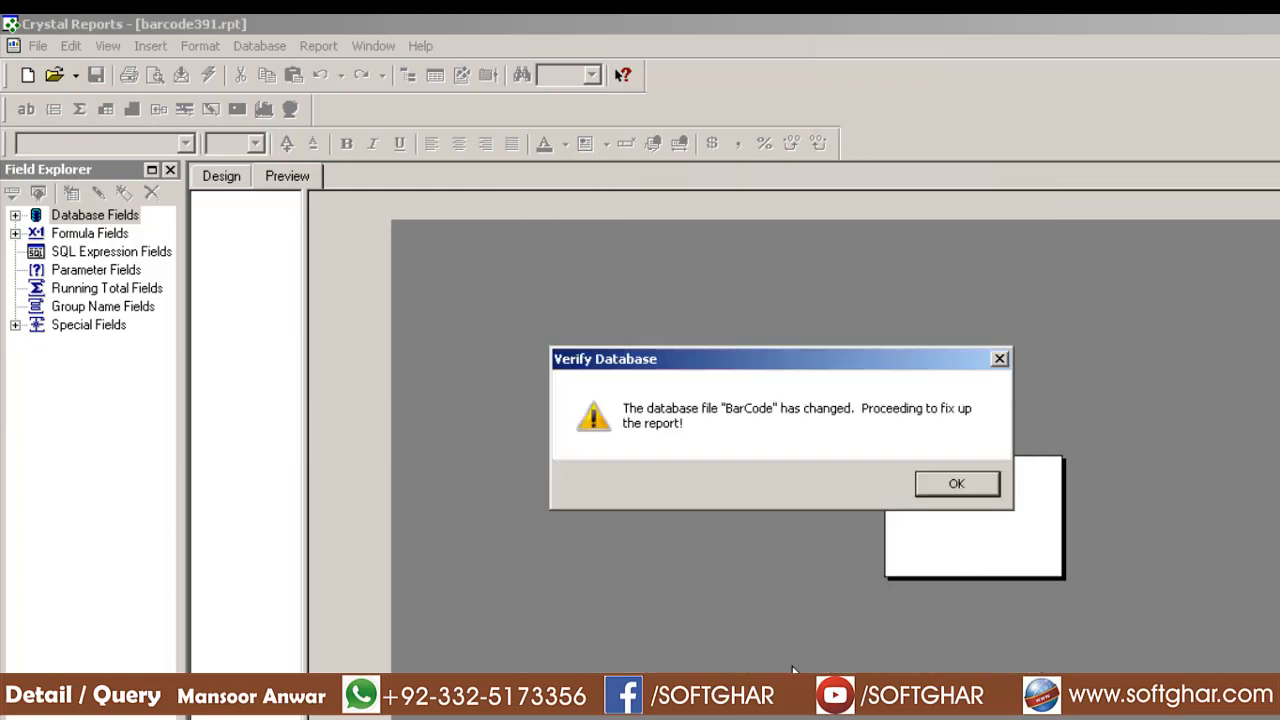
left_click(965, 491)
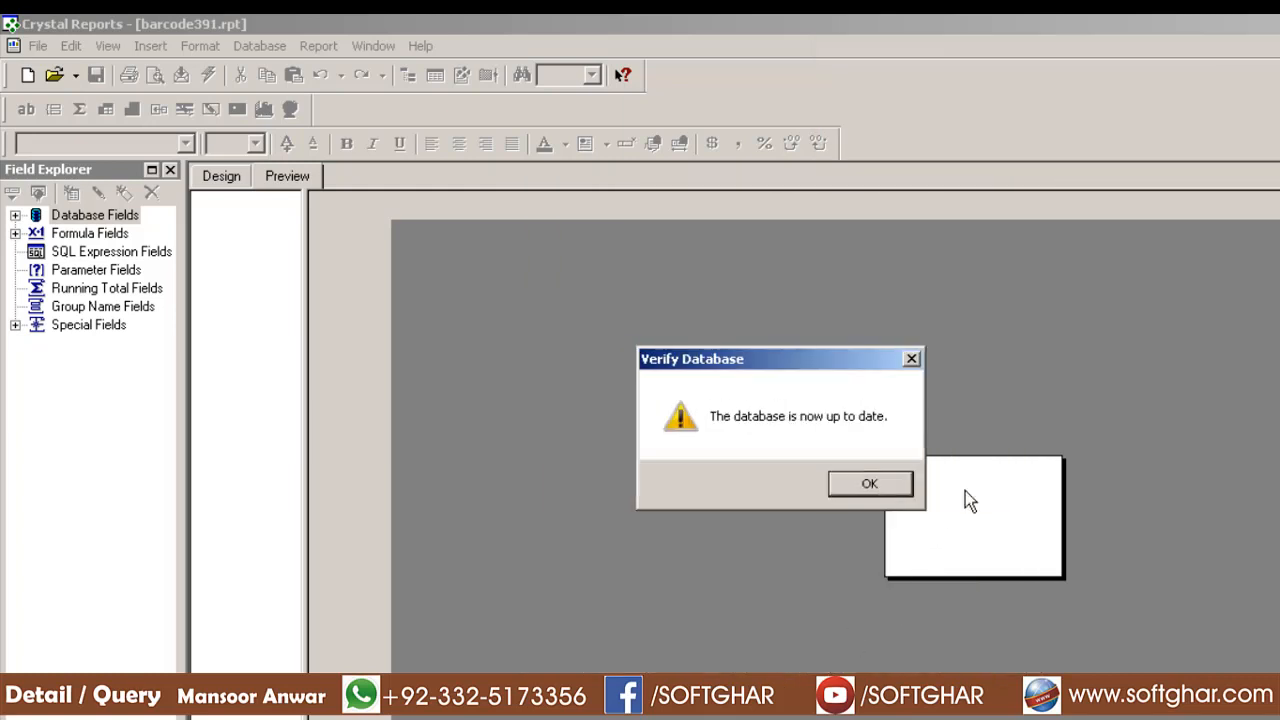
left_click(884, 487)
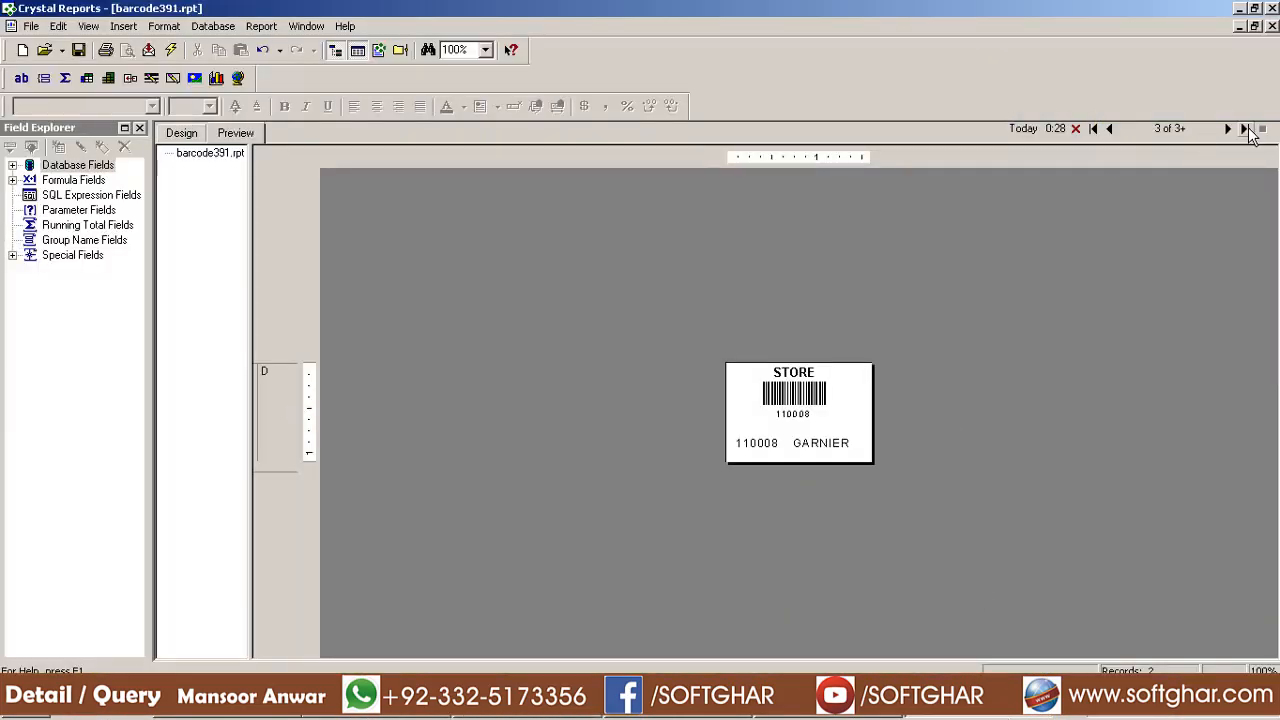
left_click(1228, 129)
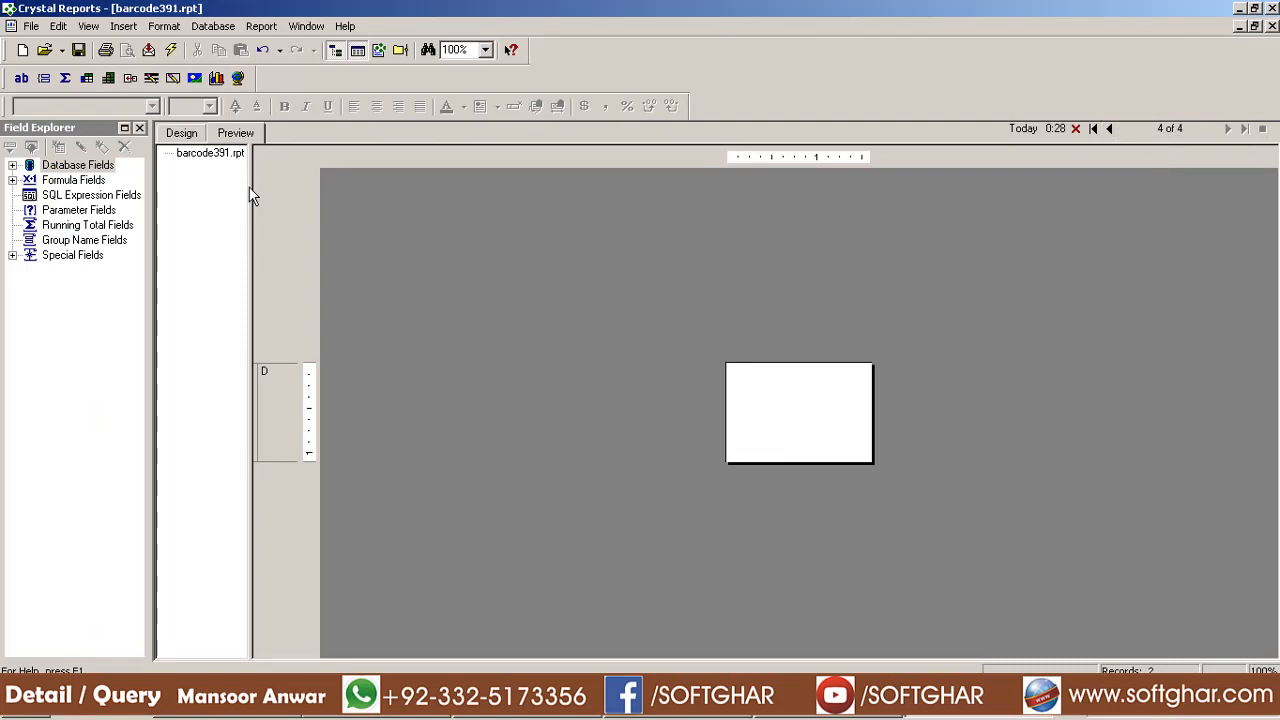
left_click(185, 134)
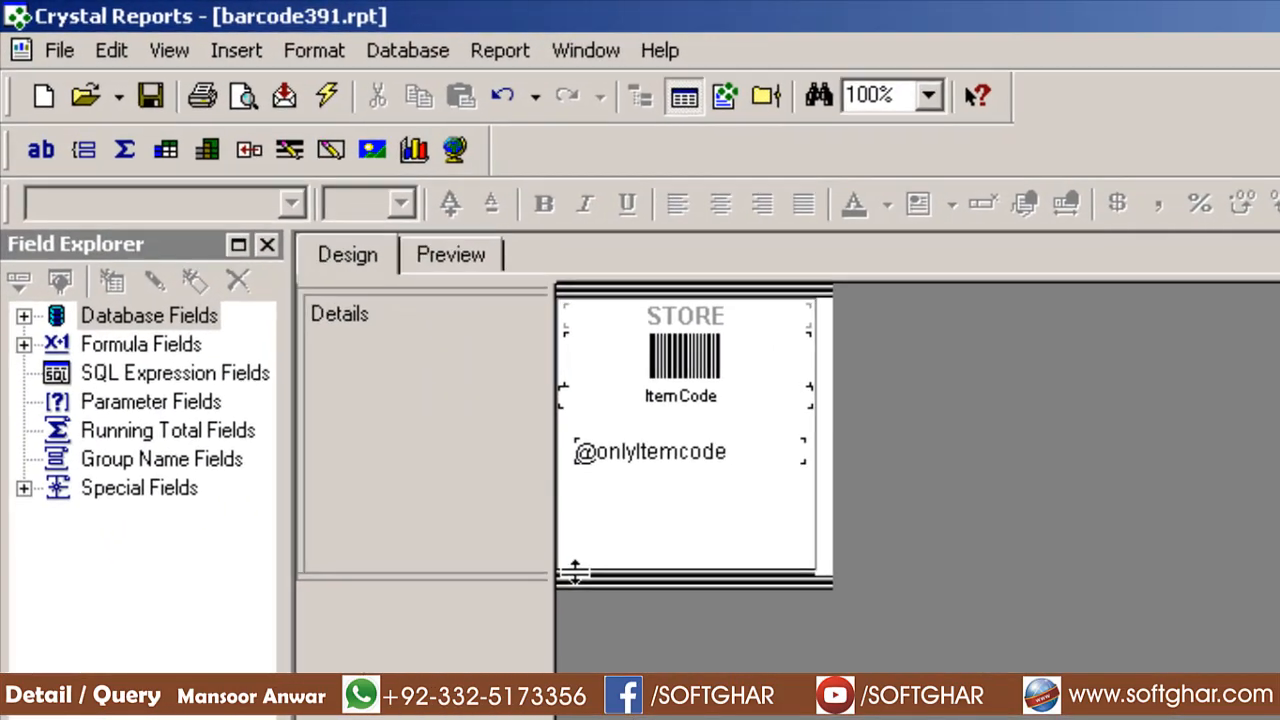
left_click_drag(293, 296, 313, 258)
left_click_drag(606, 502, 610, 491)
left_click(678, 459)
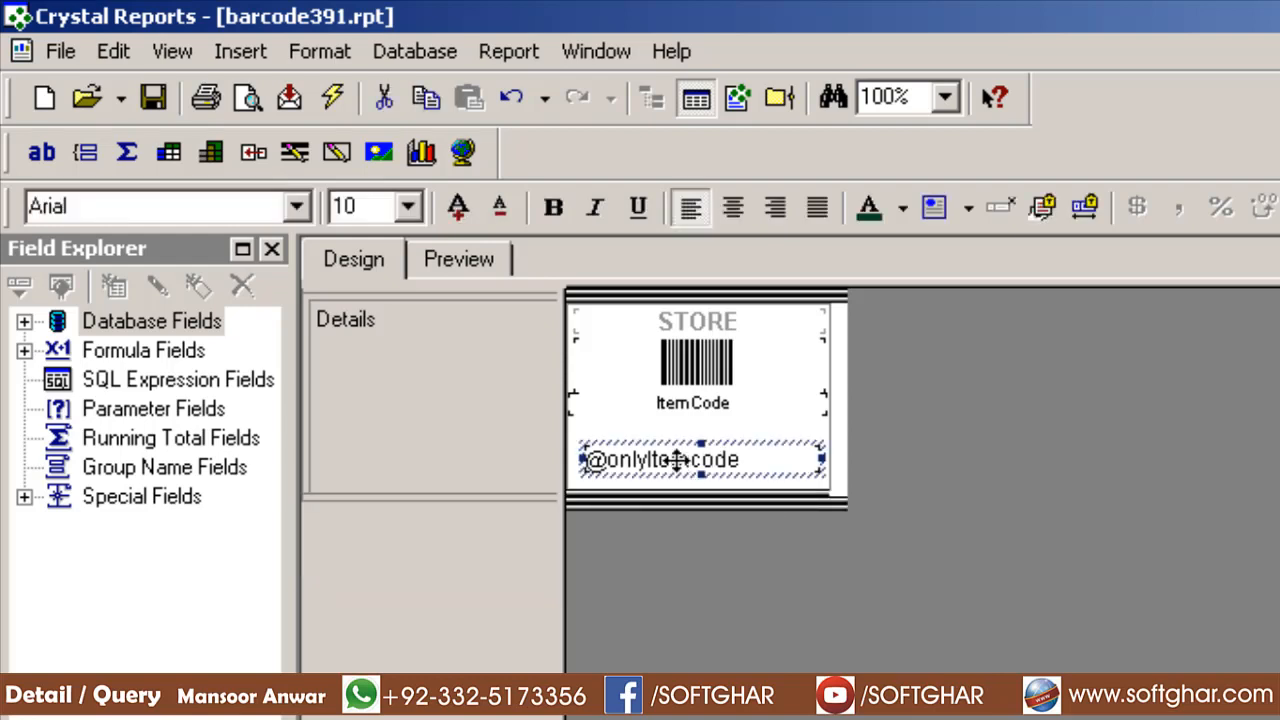
key("ctrl+x")
Rename the STORE heading to 'Store Name' and narrow its box from the right
left_click(752, 318)
double_click(754, 318)
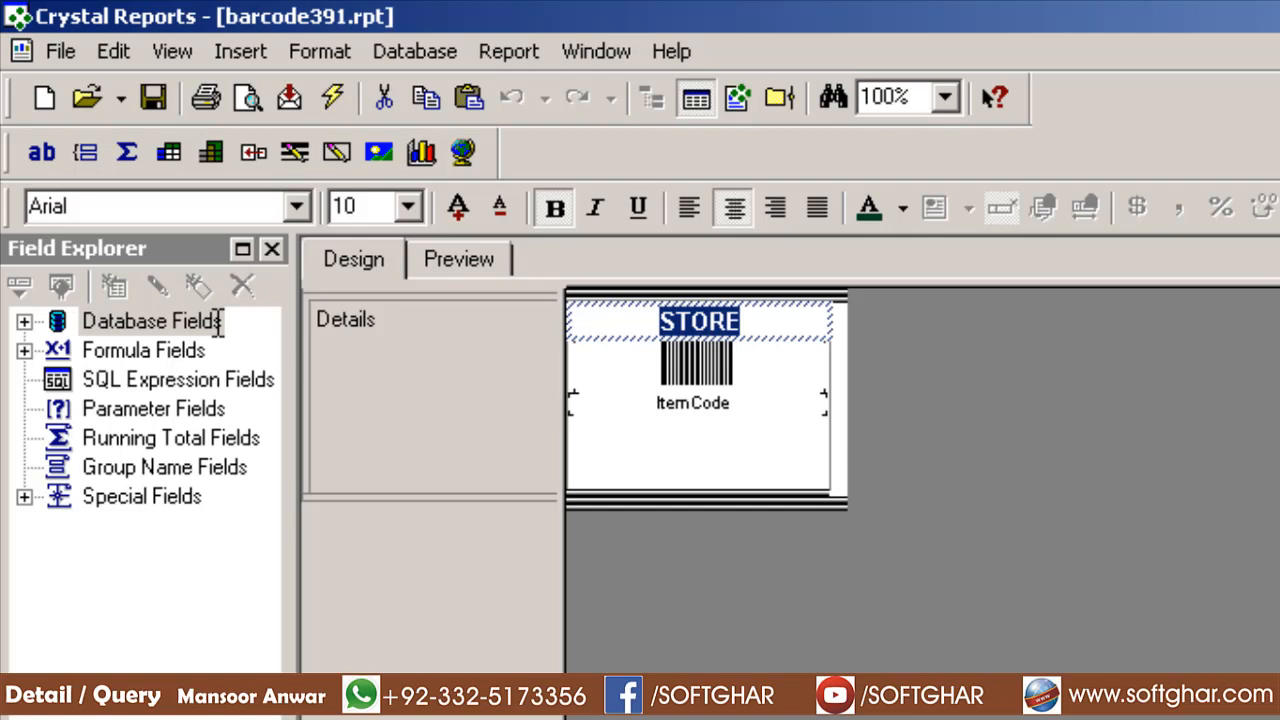
type("Store ")
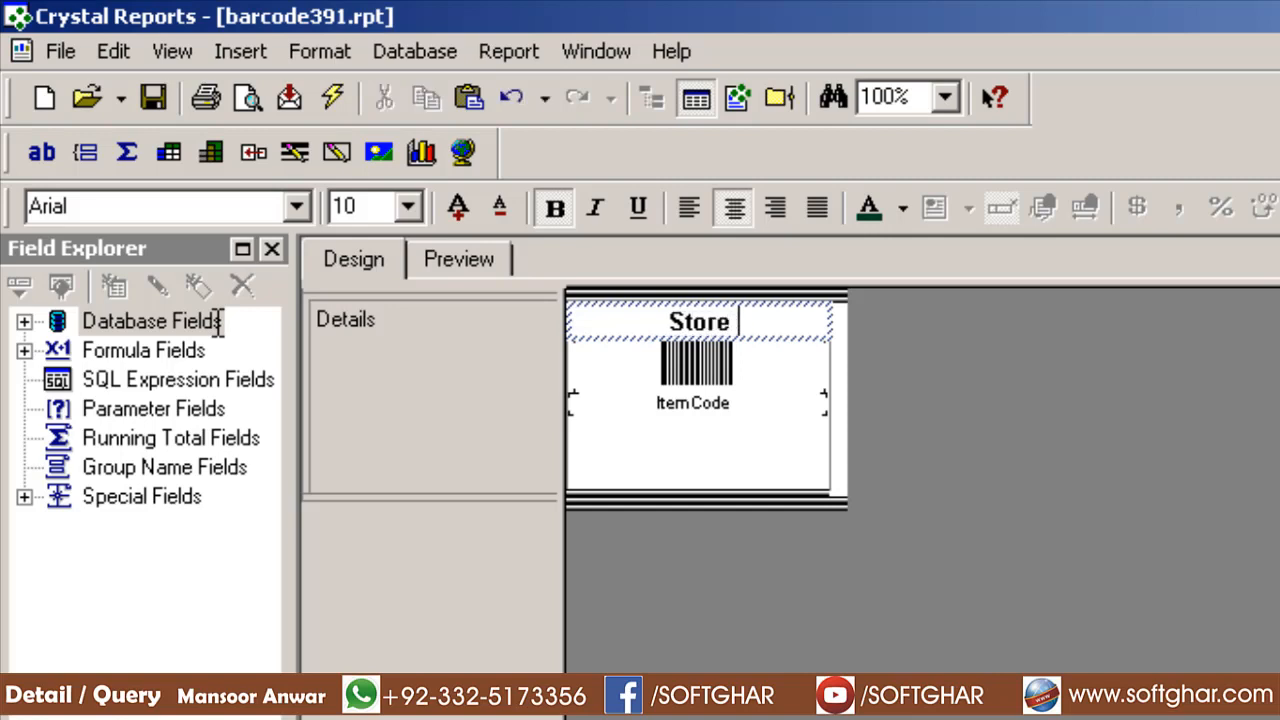
type("Name")
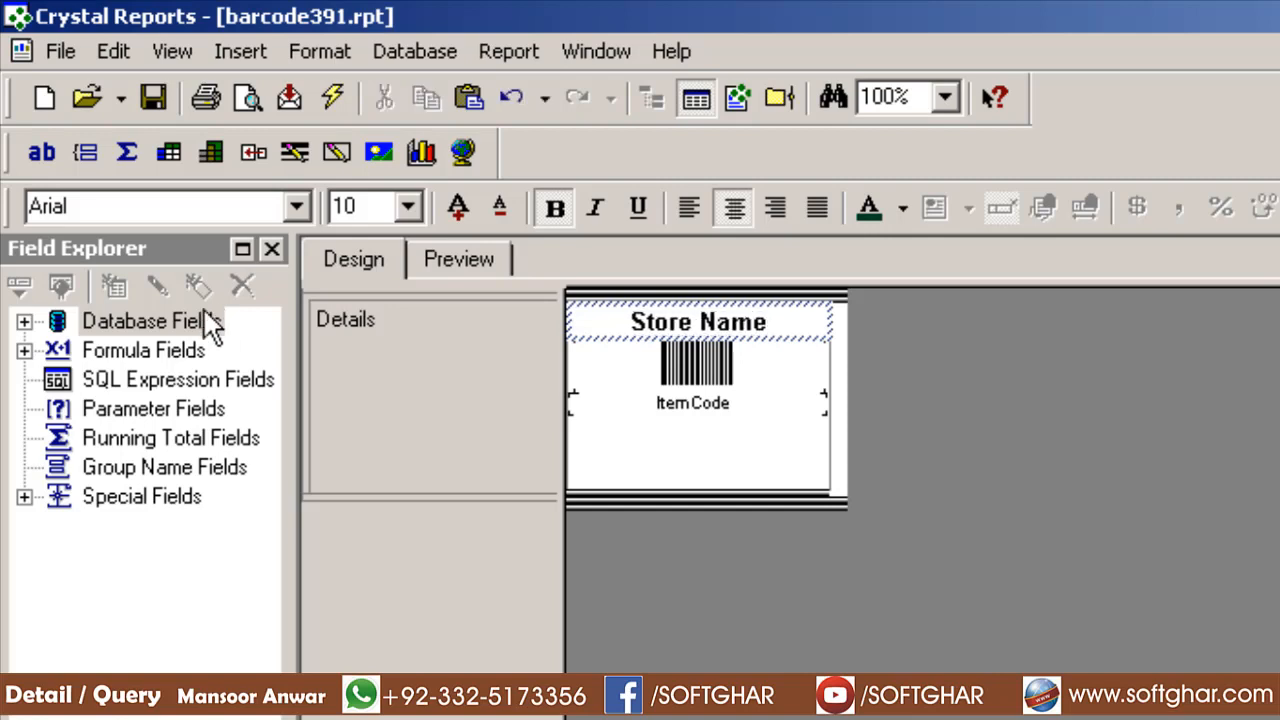
left_click(1043, 410)
left_click(757, 316)
left_click(766, 316)
left_click(1108, 390)
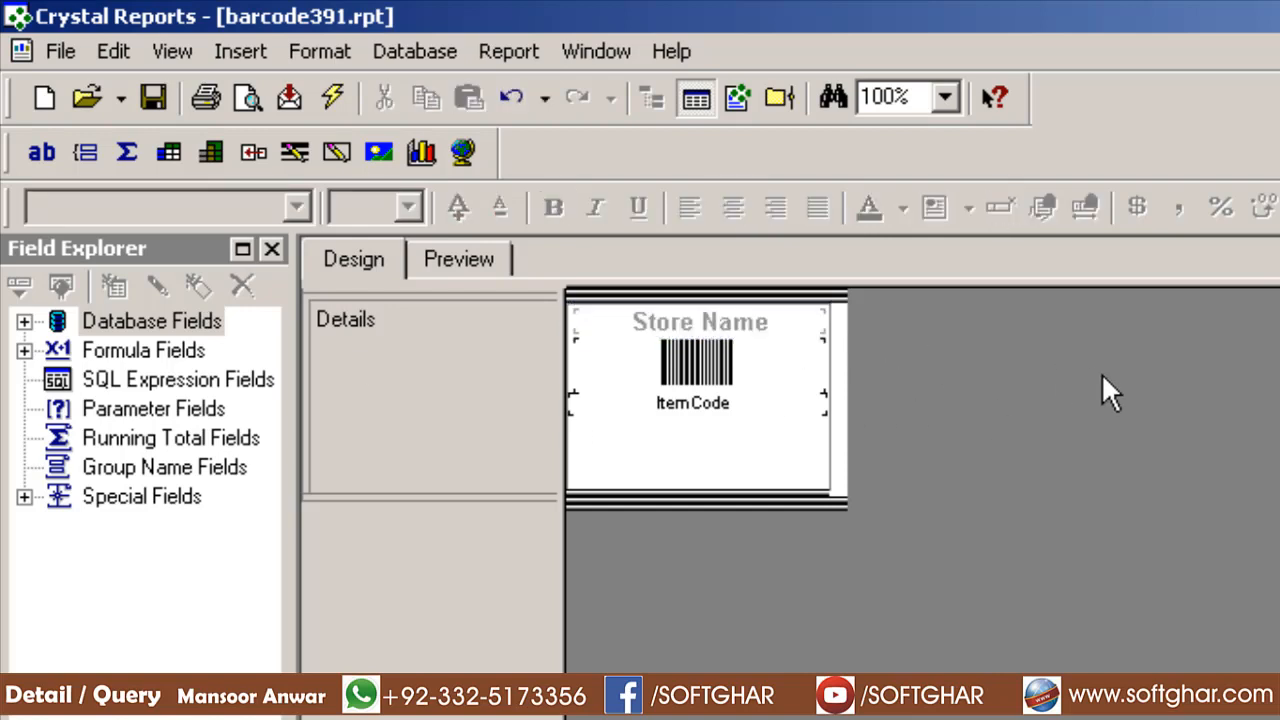
left_click(762, 326)
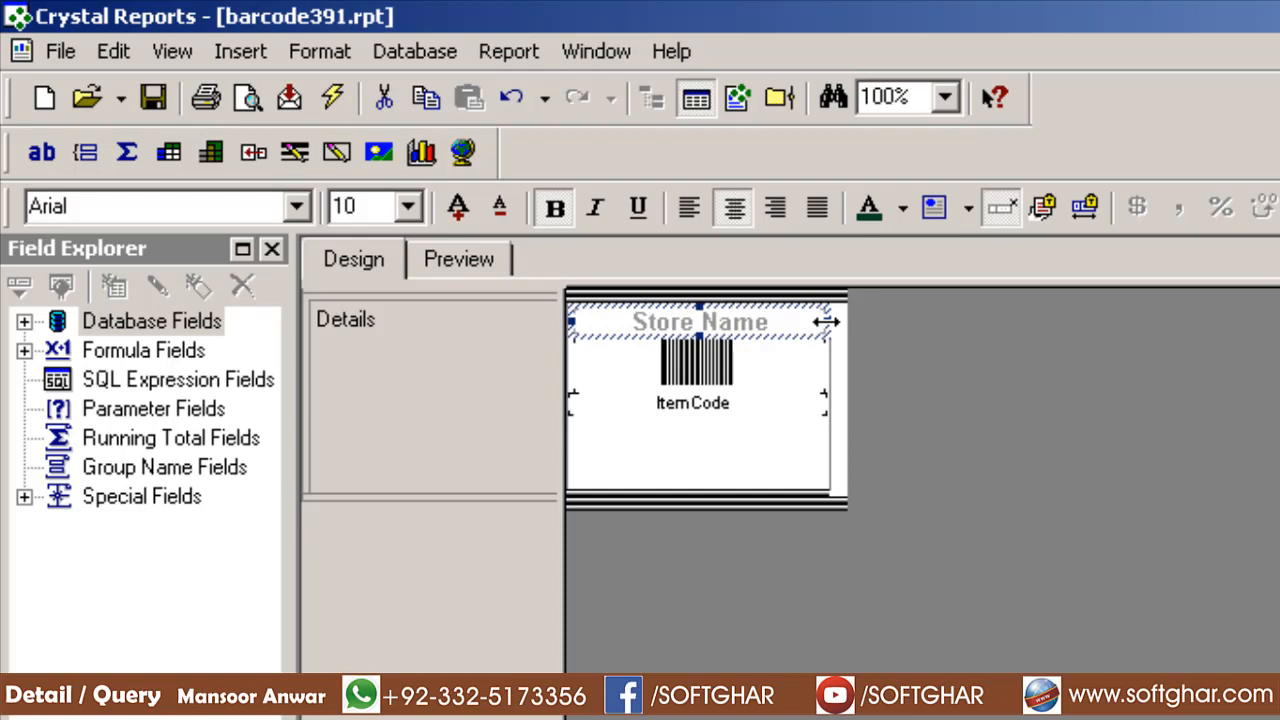
left_click_drag(826, 321, 766, 321)
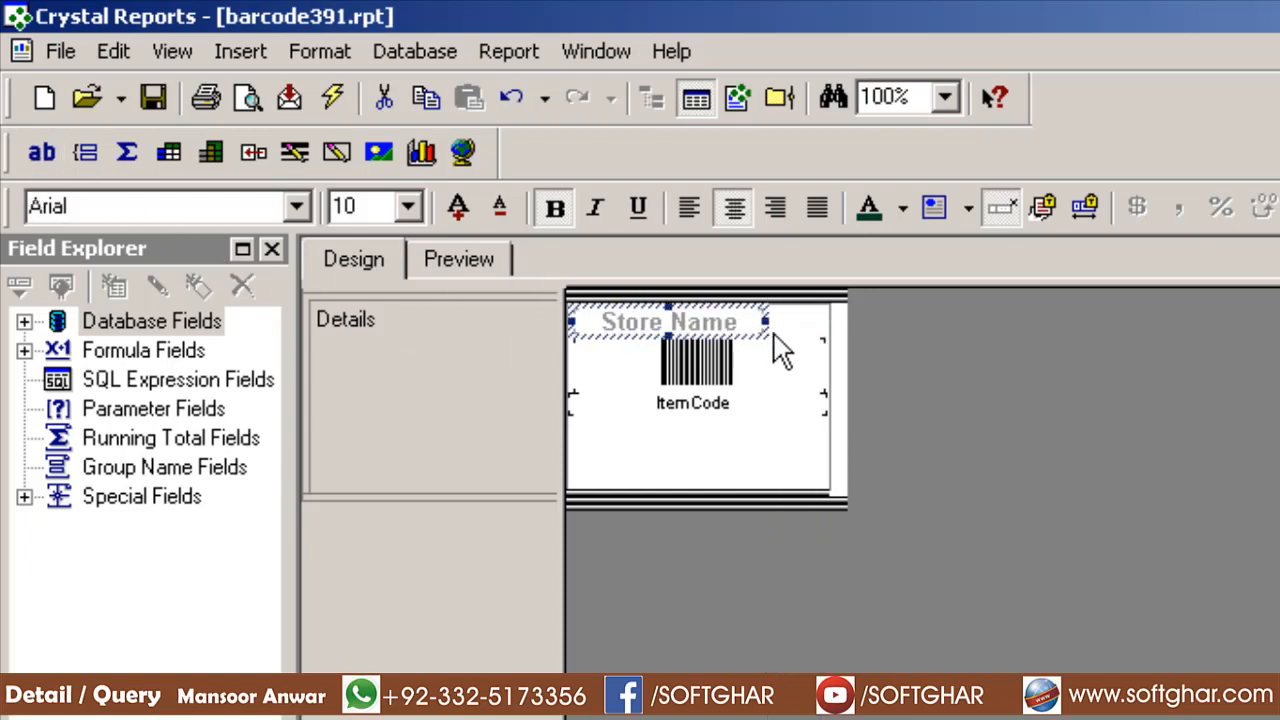
left_click(895, 96)
Zoom to 300% and add a 'fasdf' text box to the right of Store Name
type("300")
key("Return")
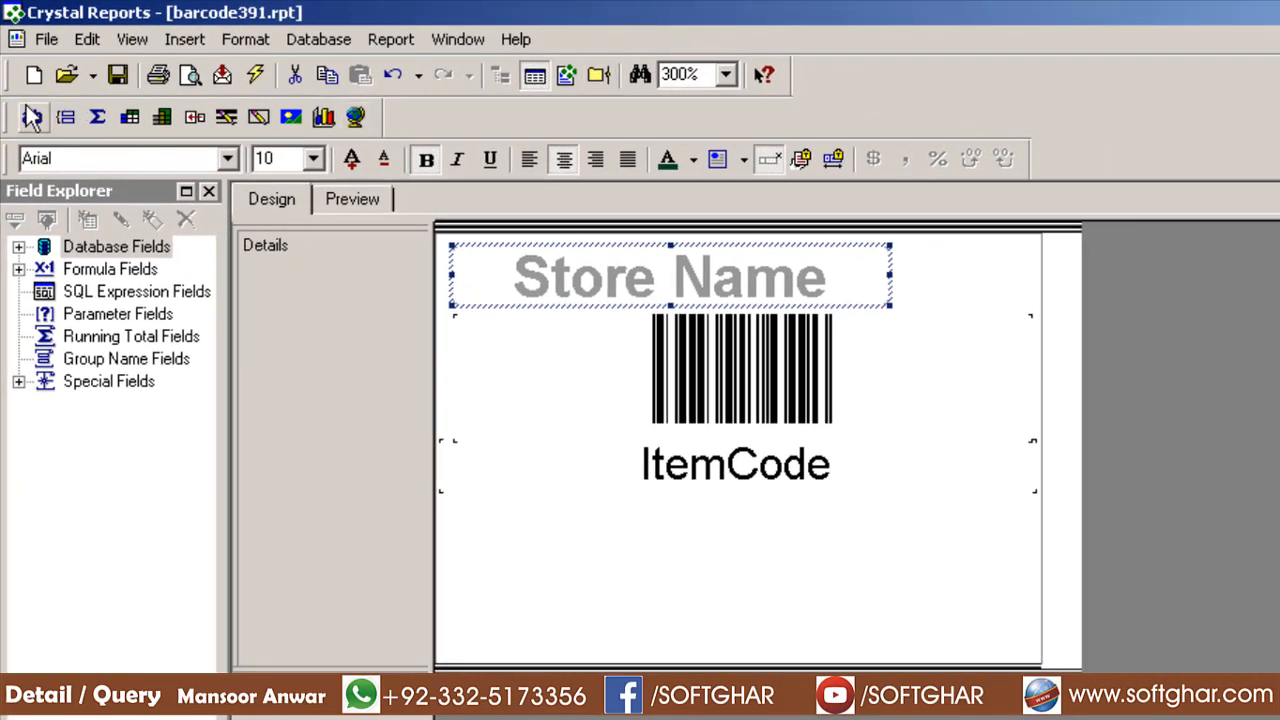
left_click(33, 122)
left_click(922, 250)
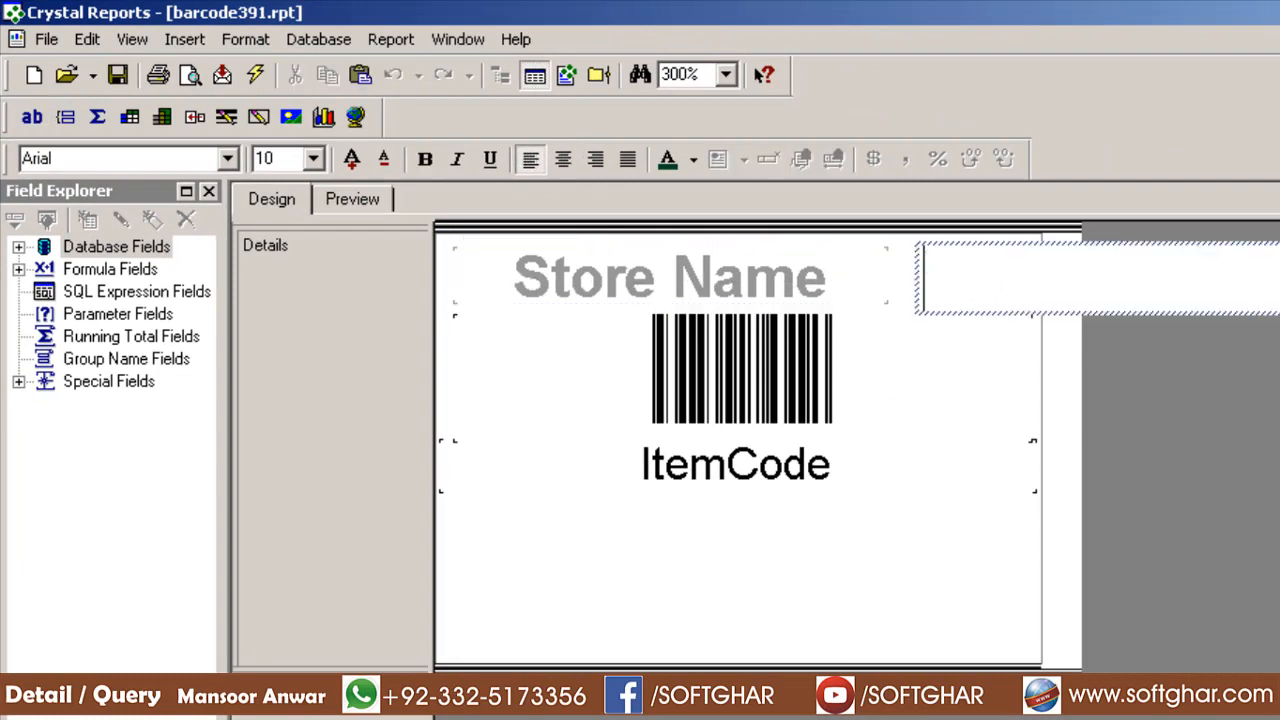
left_click(1066, 310)
left_click(1061, 298)
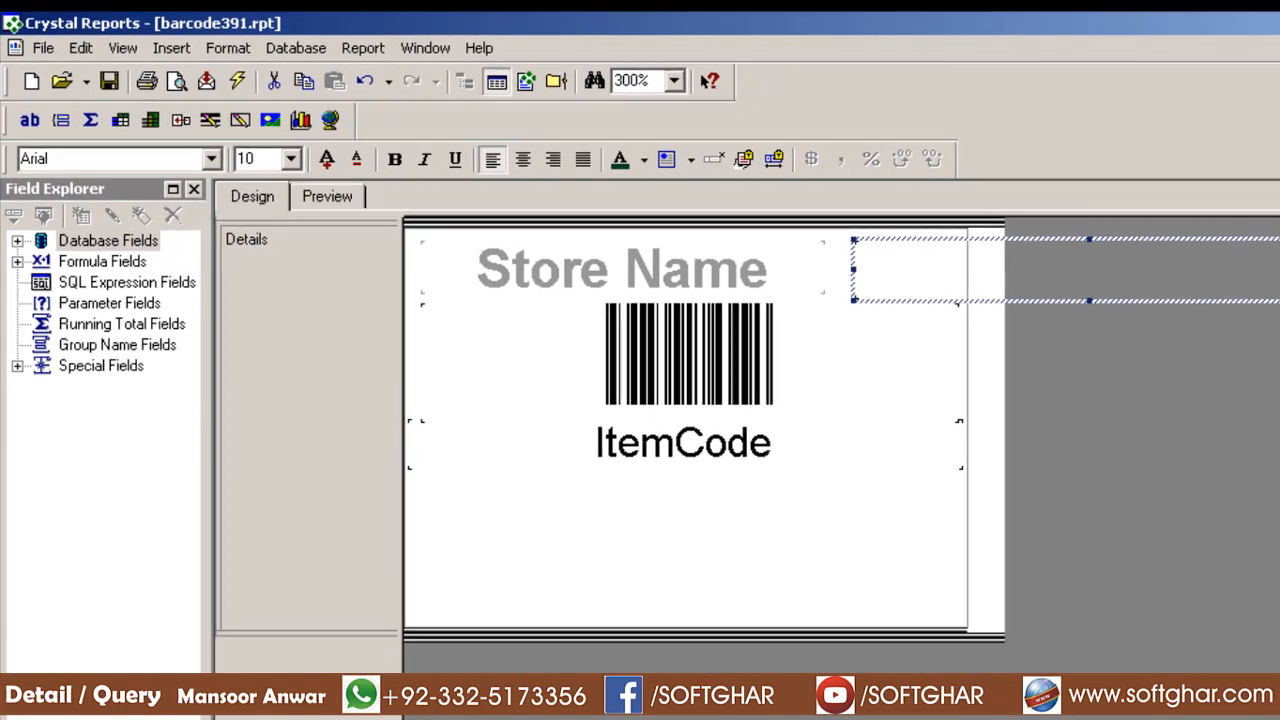
left_click_drag(1226, 262, 896, 262)
double_click(828, 265)
type("fasdf")
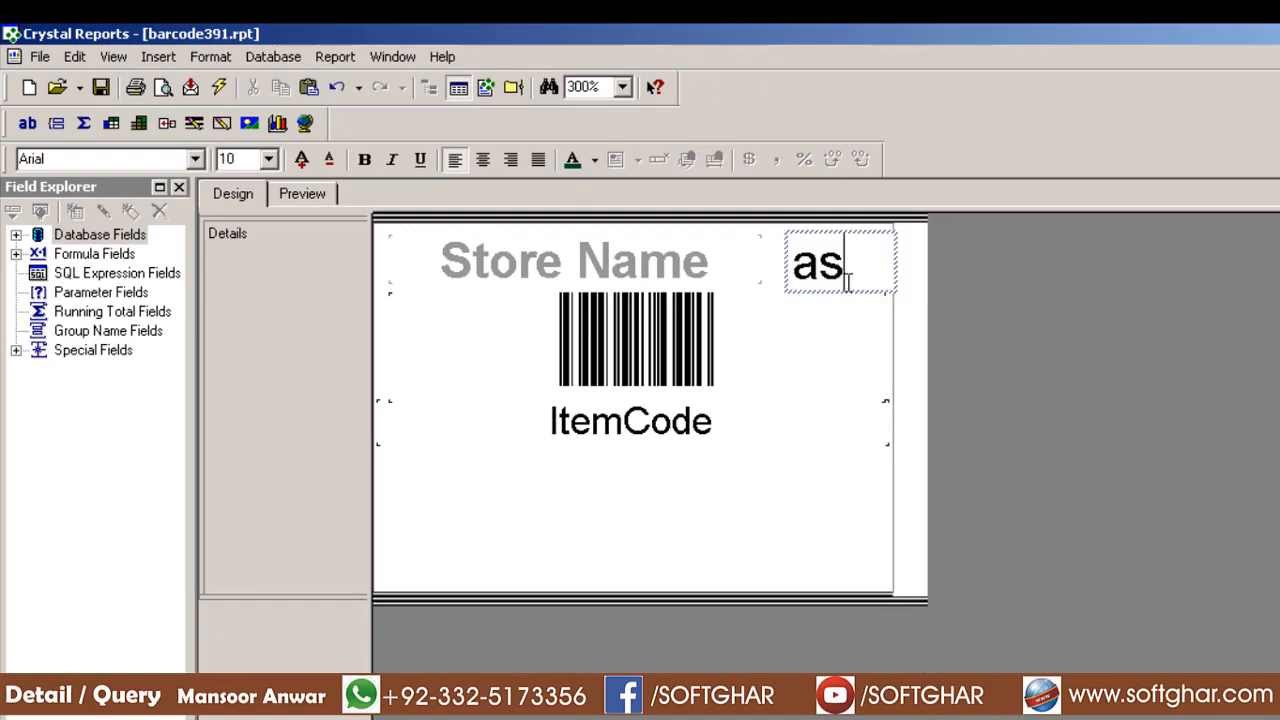
left_click(1013, 288)
Extend the Store Name box slightly to the left
left_click(805, 275)
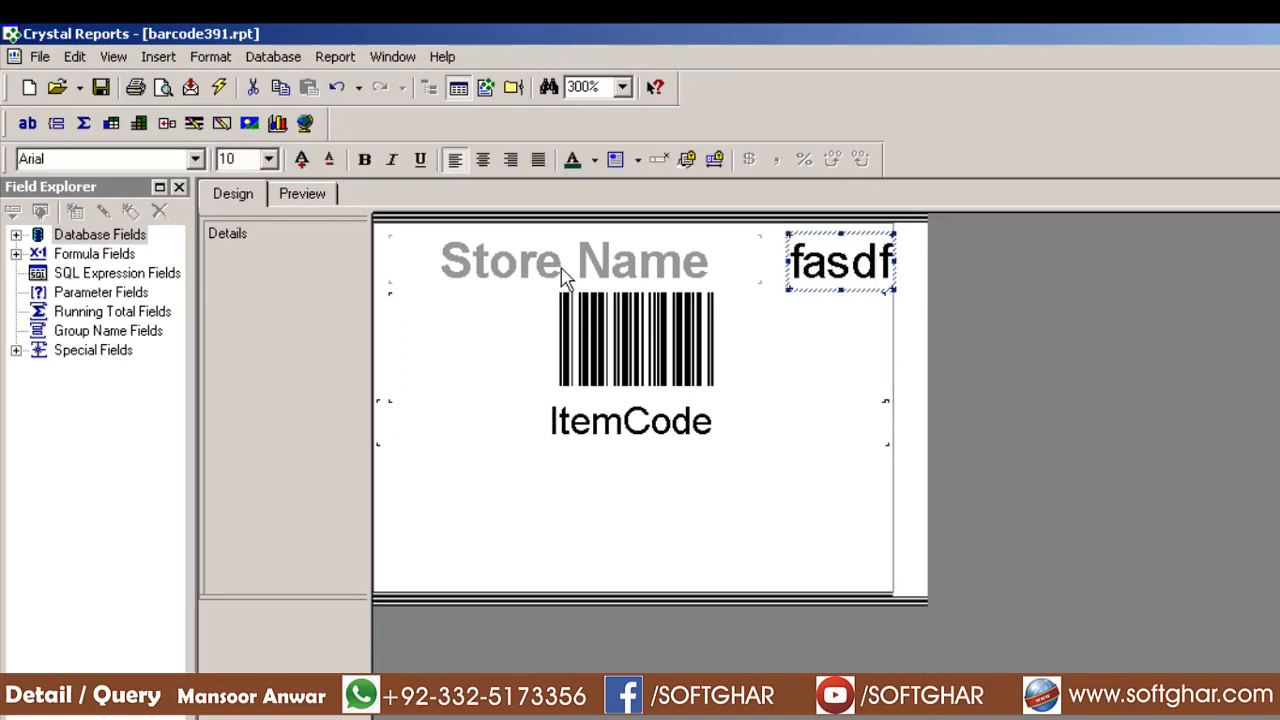
left_click(487, 265)
left_click_drag(385, 259, 378, 259)
left_click(703, 340)
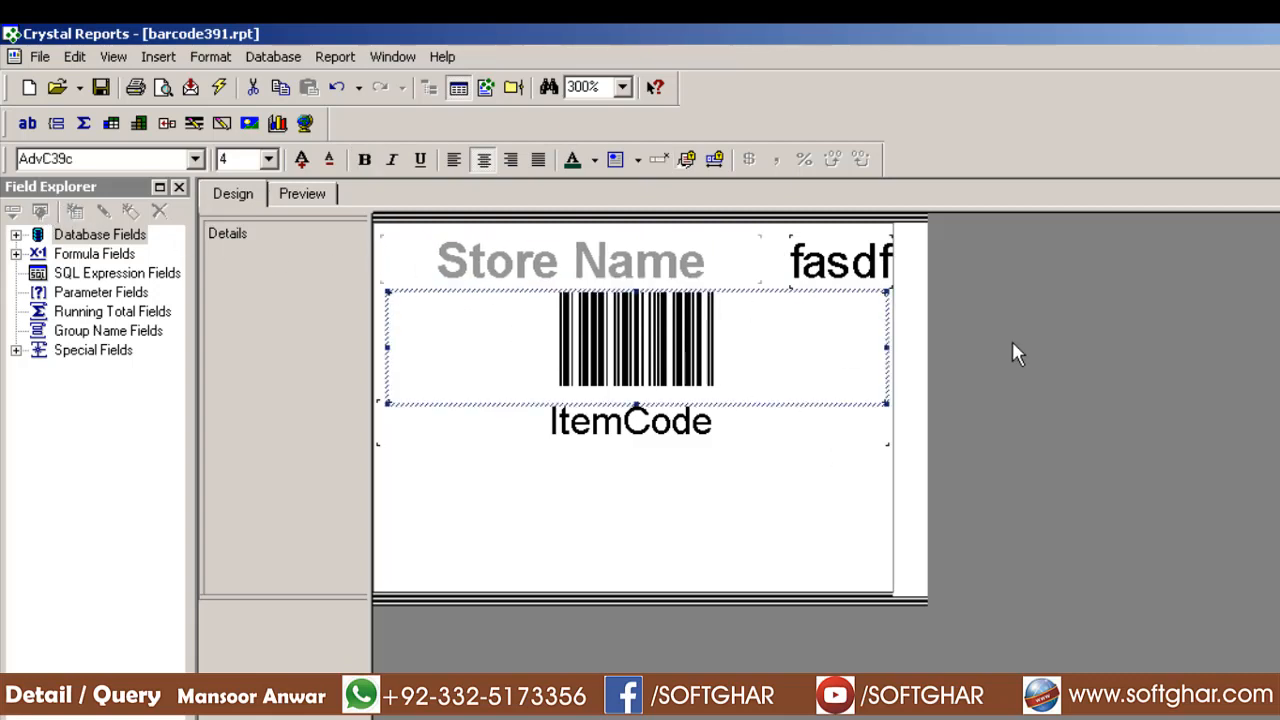
Delete the stray 'fasdf' text object from the label
left_click(632, 432)
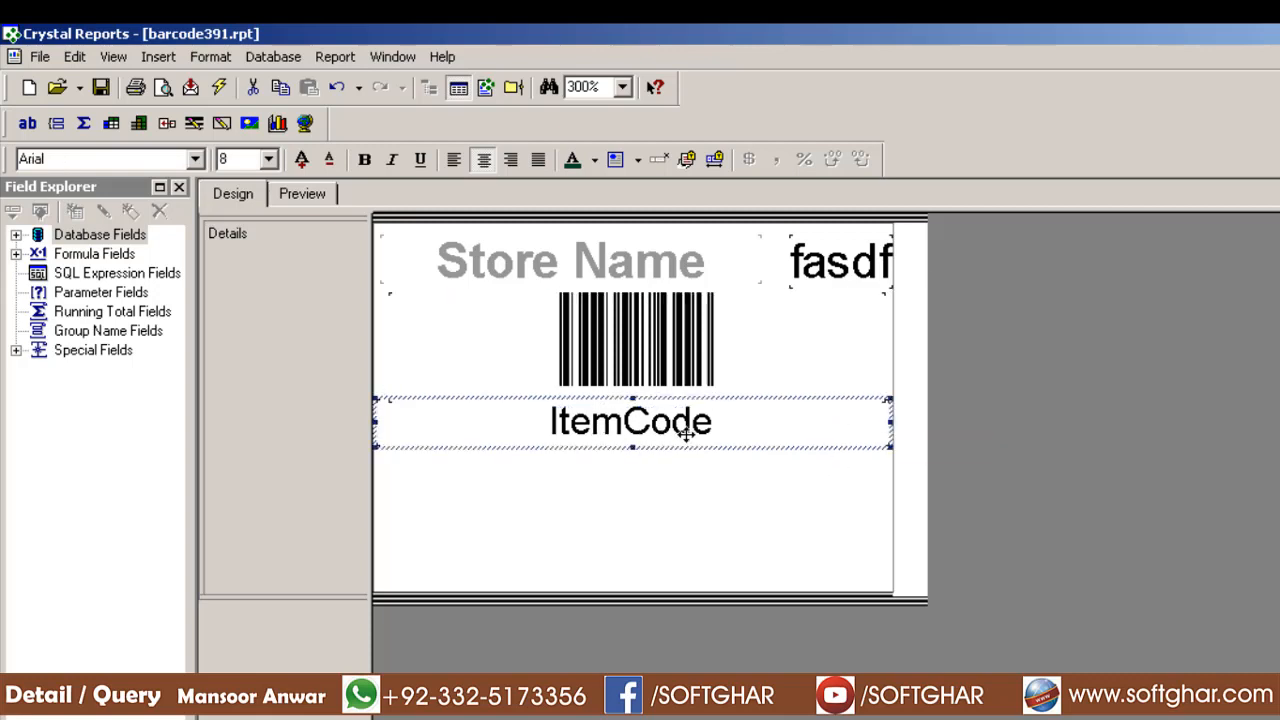
left_click(863, 276)
key("Delete")
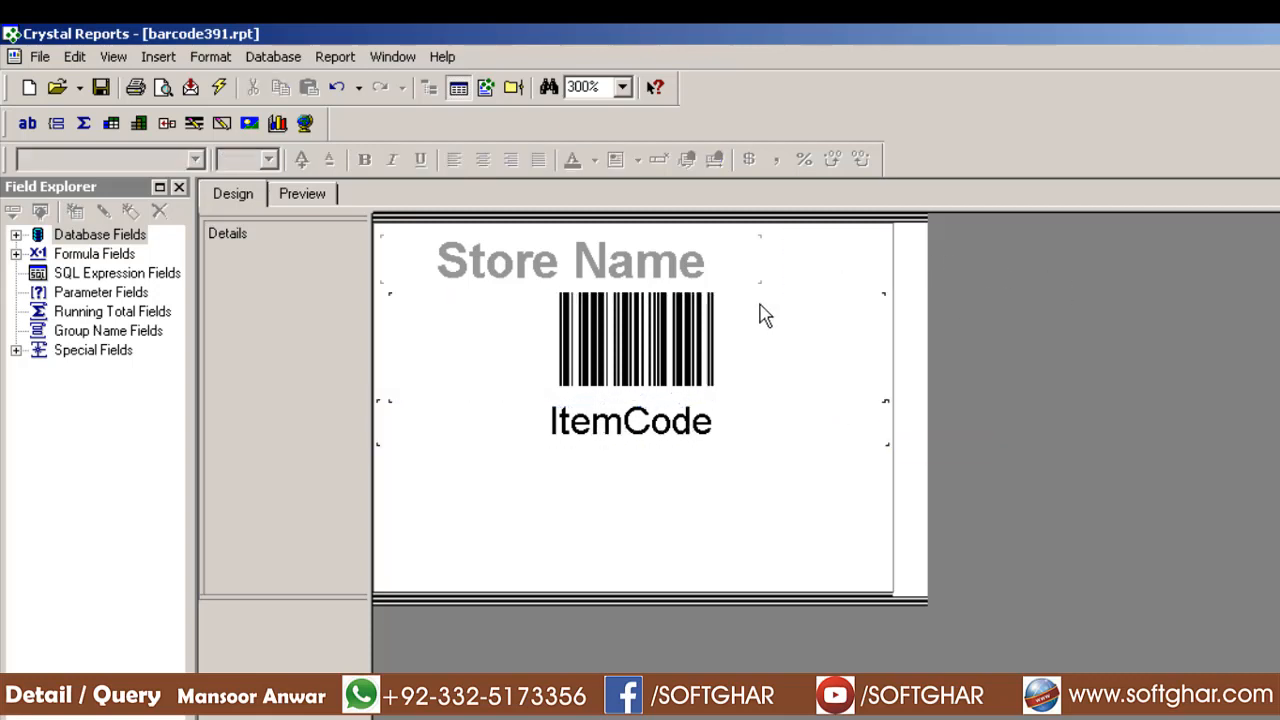
left_click(666, 363)
left_click(644, 440)
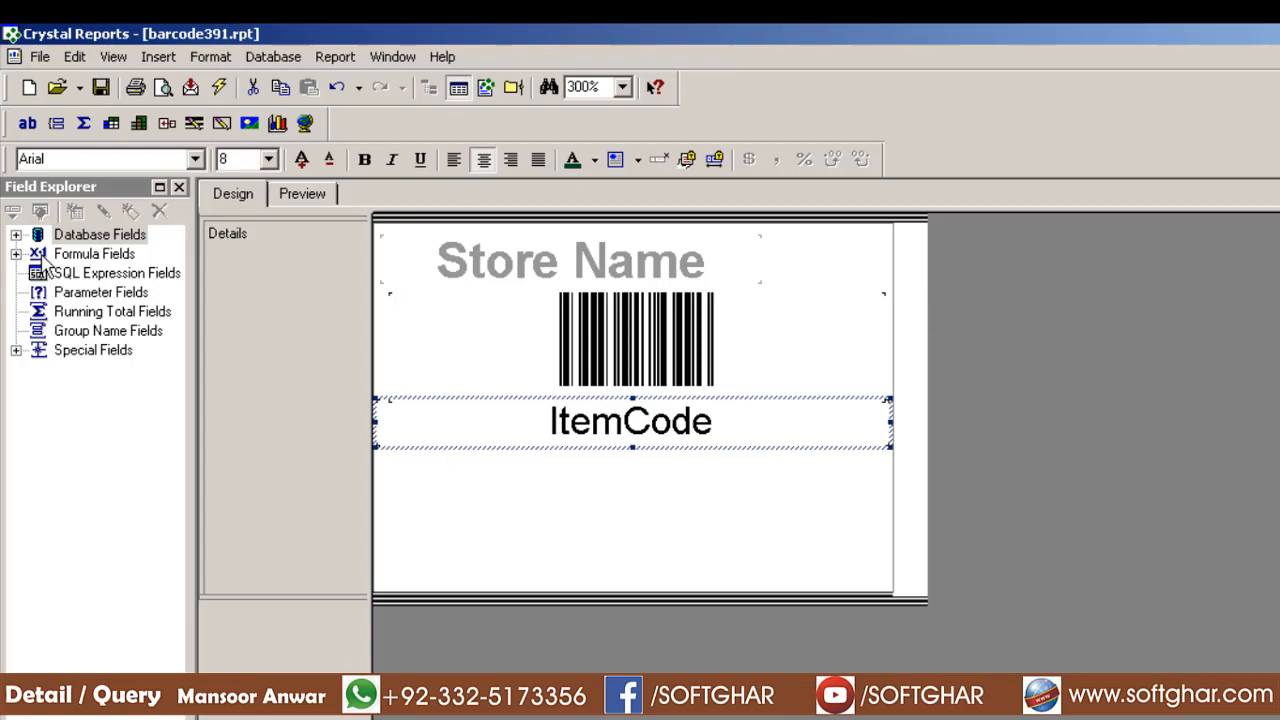
Expand Database Fields to list the BarCode table's fields in Field Explorer
double_click(96, 236)
double_click(100, 257)
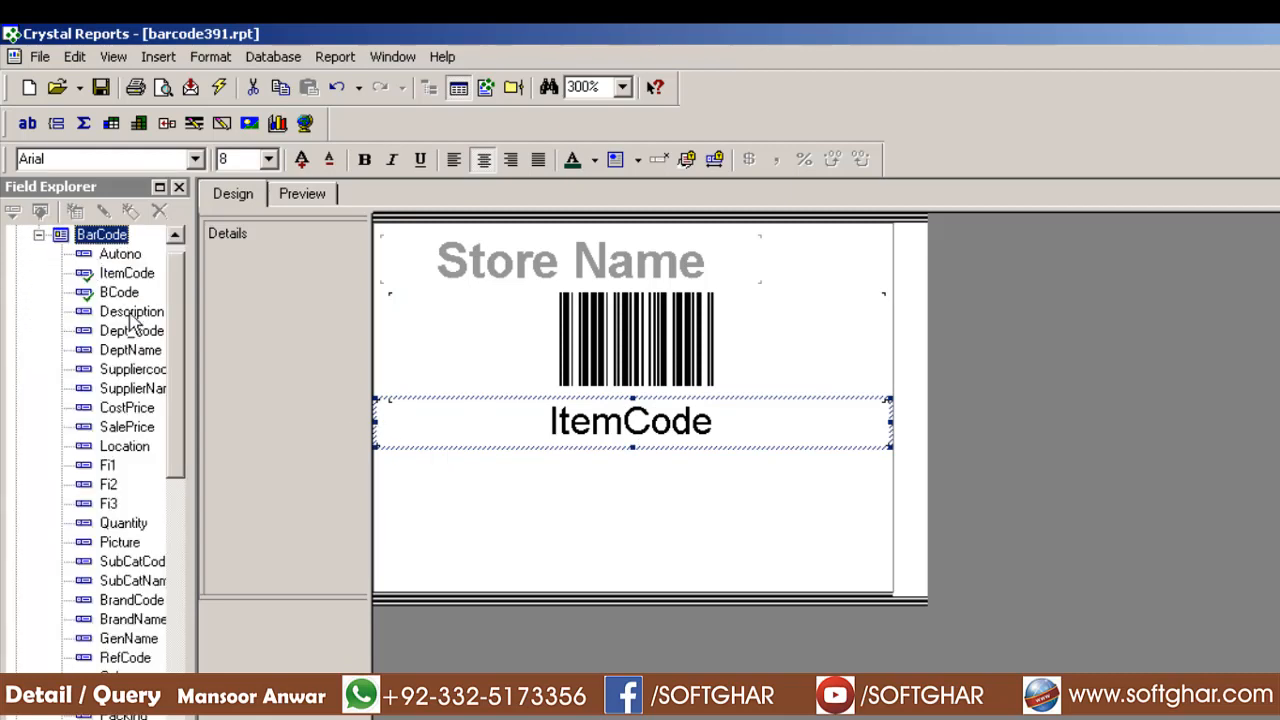
left_click(37, 234)
double_click(37, 236)
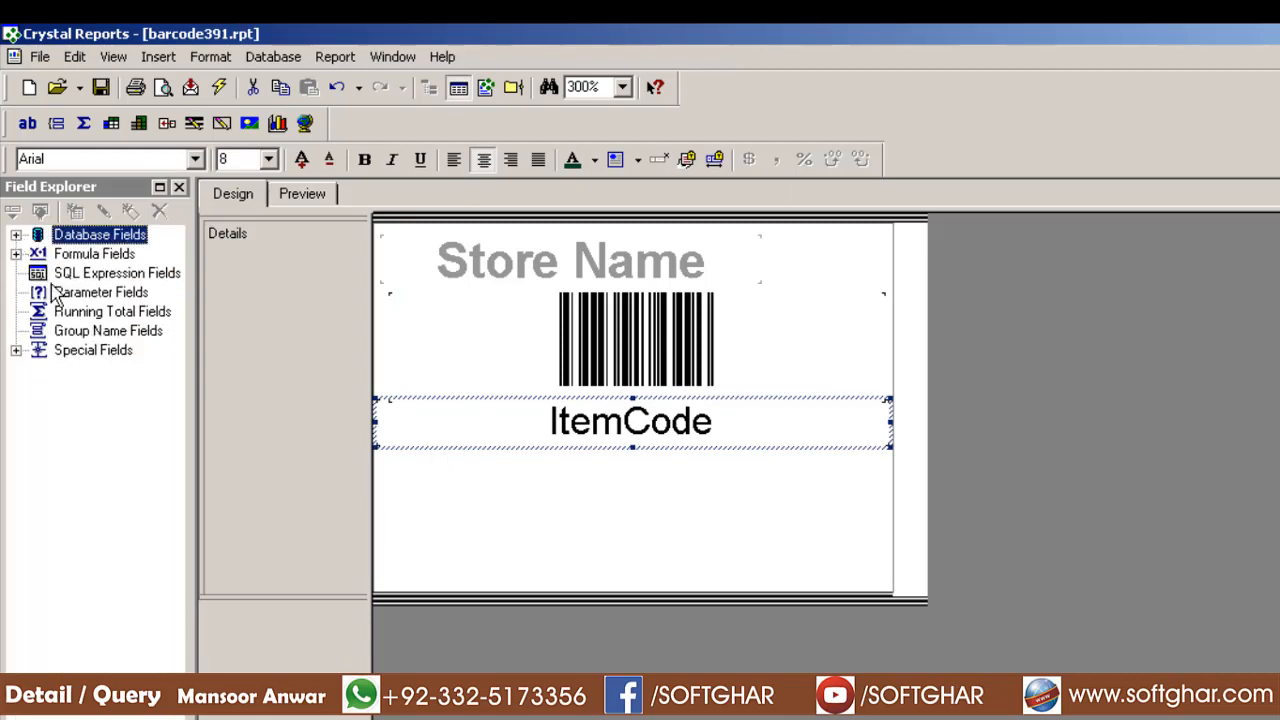
double_click(100, 238)
double_click(110, 256)
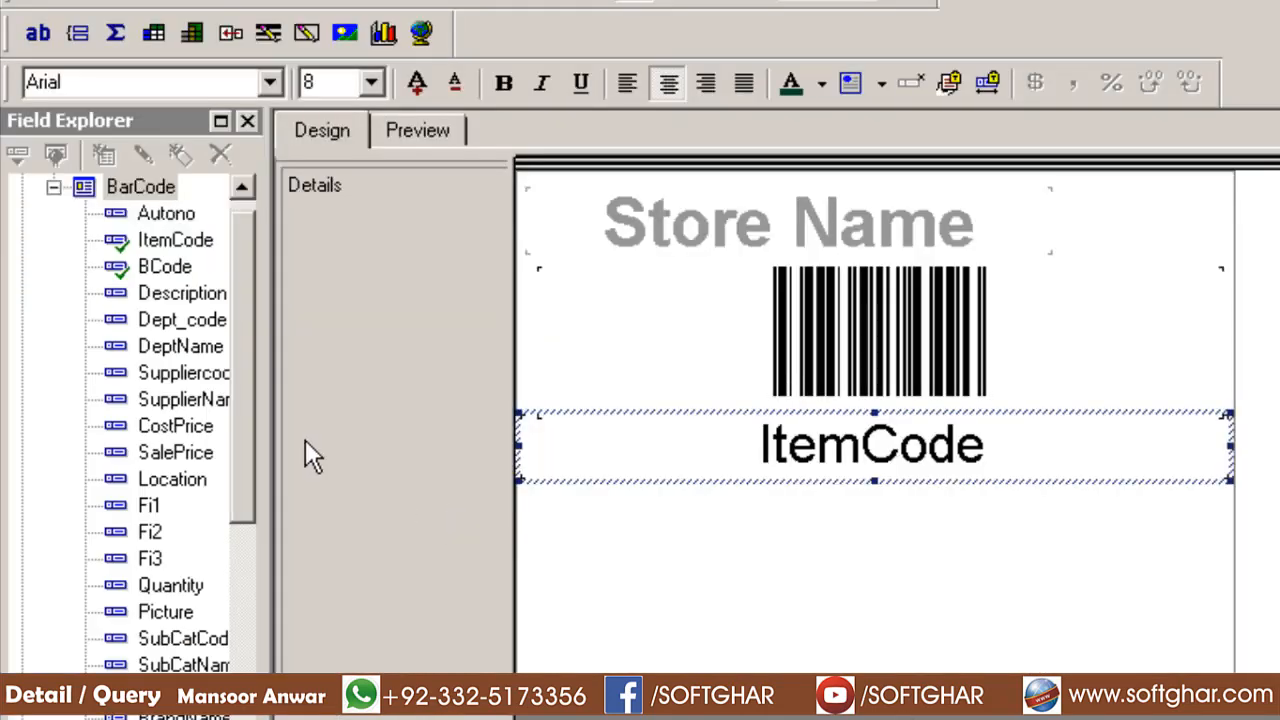
Place the Description and SalePrice fields below ItemCode and check them in preview
left_click_drag(182, 292, 548, 512)
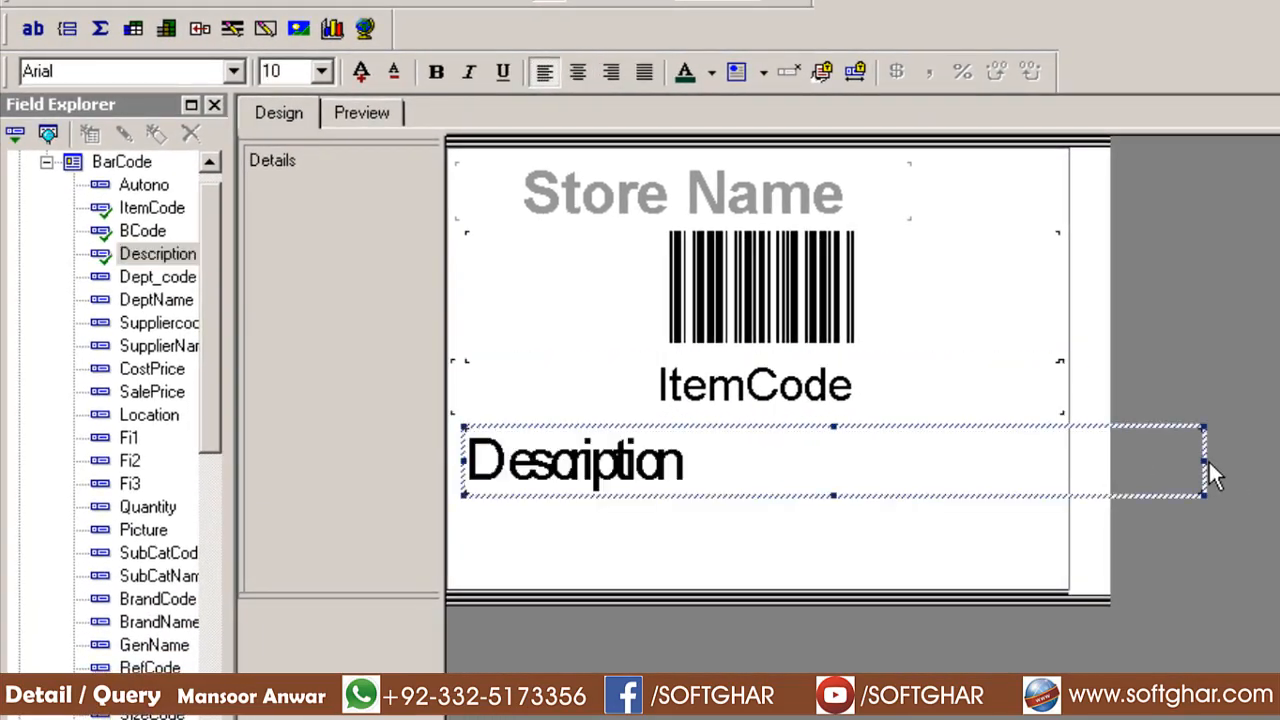
left_click_drag(1199, 459, 1071, 457)
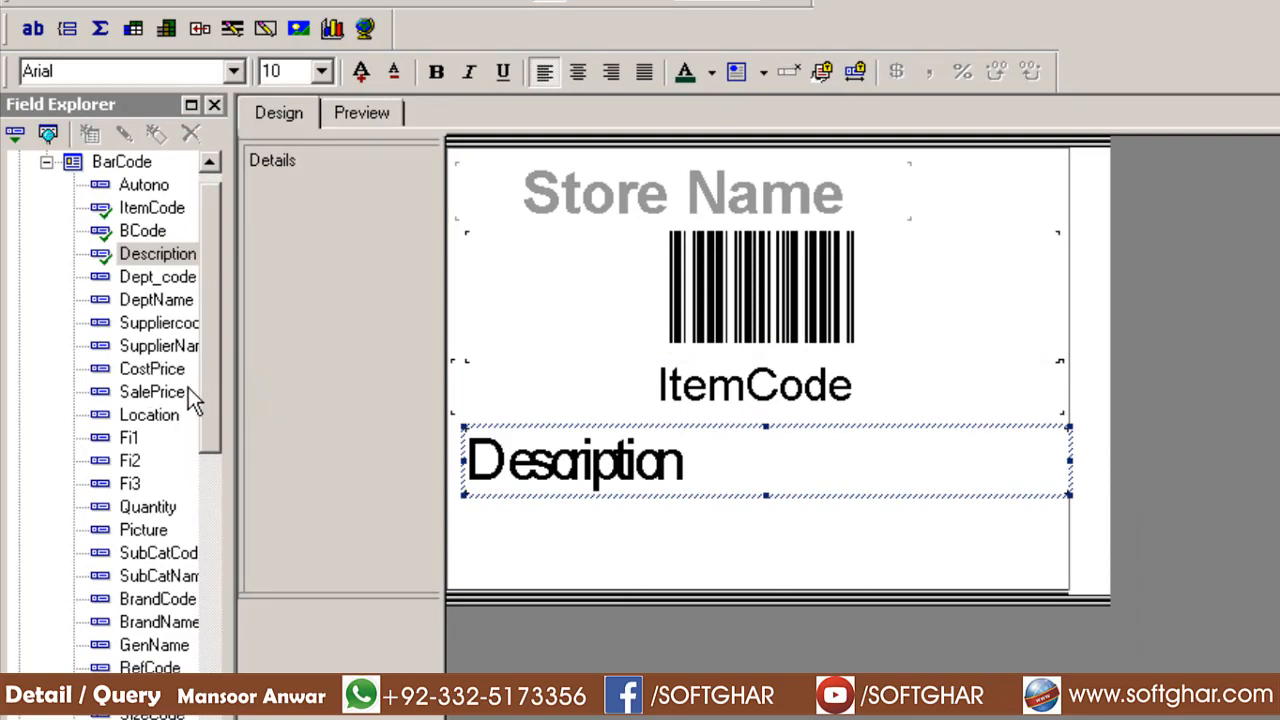
left_click_drag(160, 392, 472, 510)
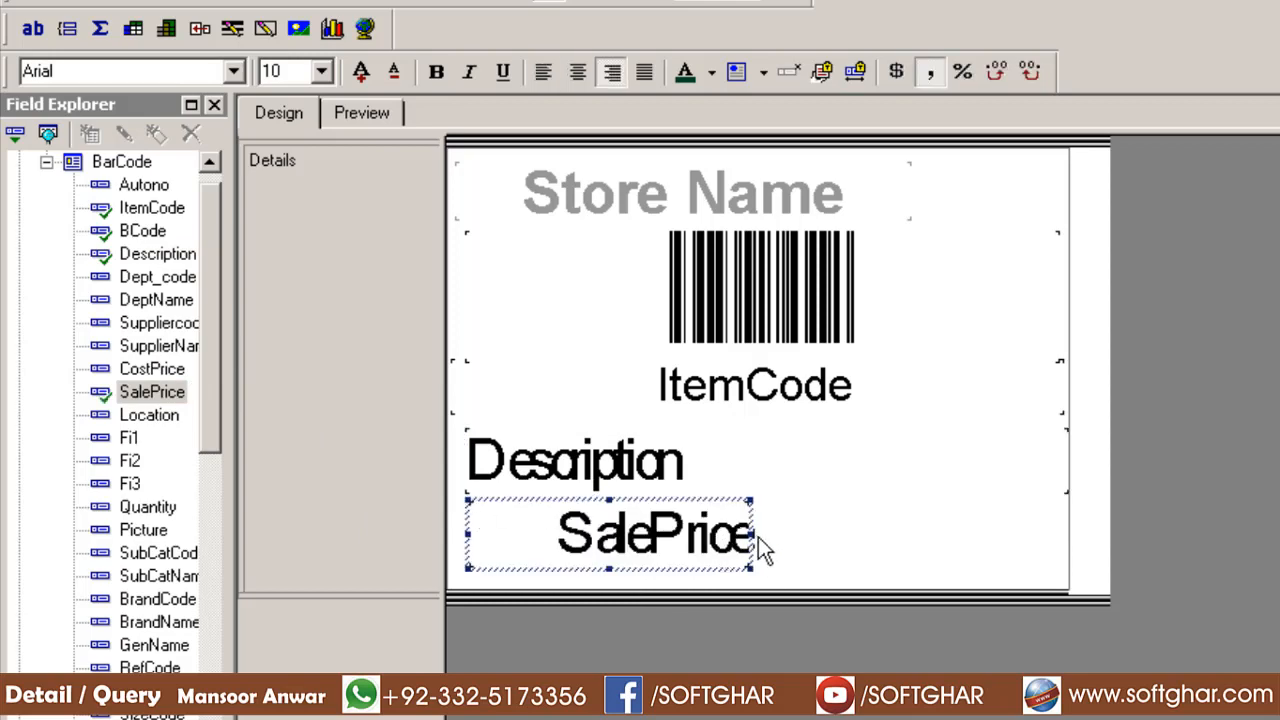
left_click_drag(749, 534, 1068, 534)
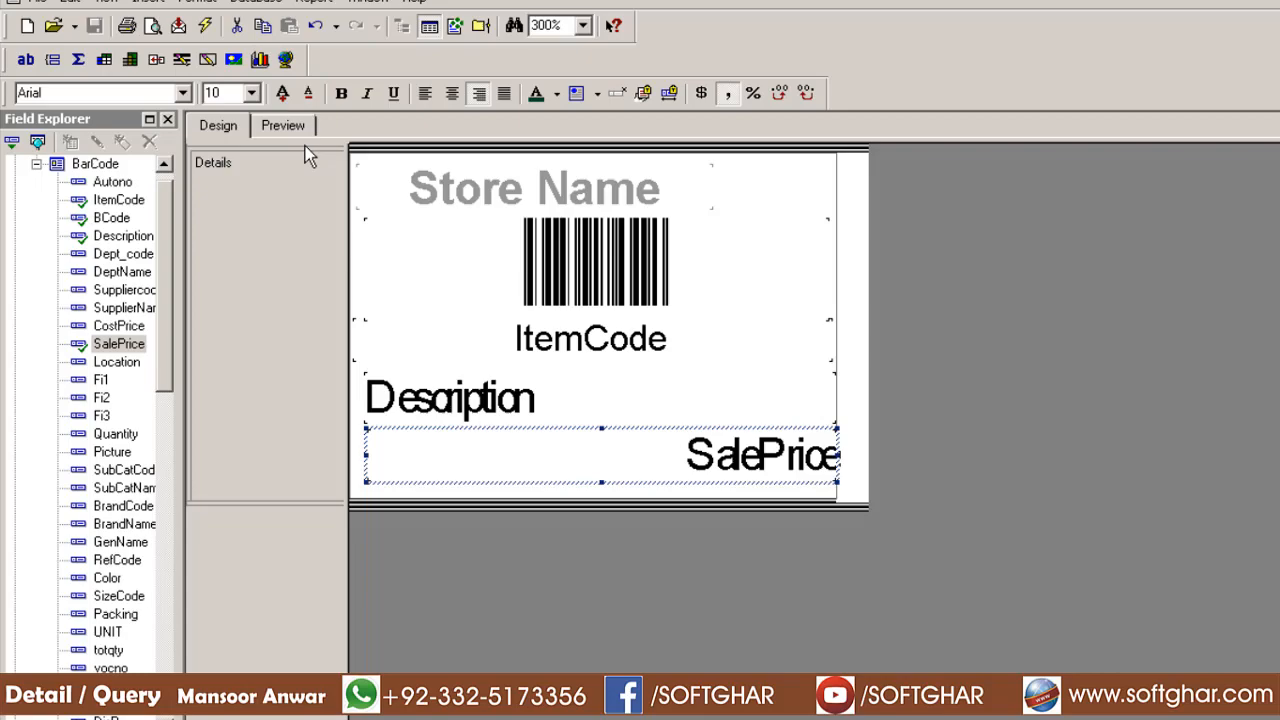
left_click(361, 113)
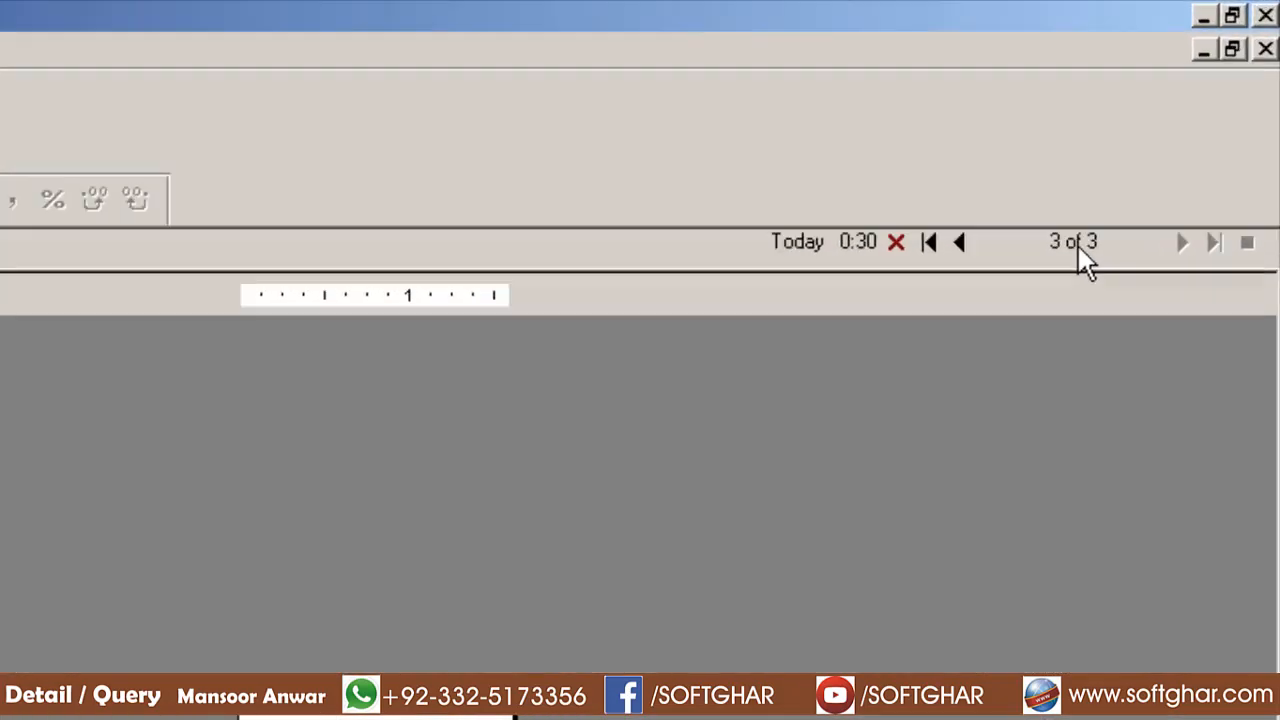
left_click(181, 133)
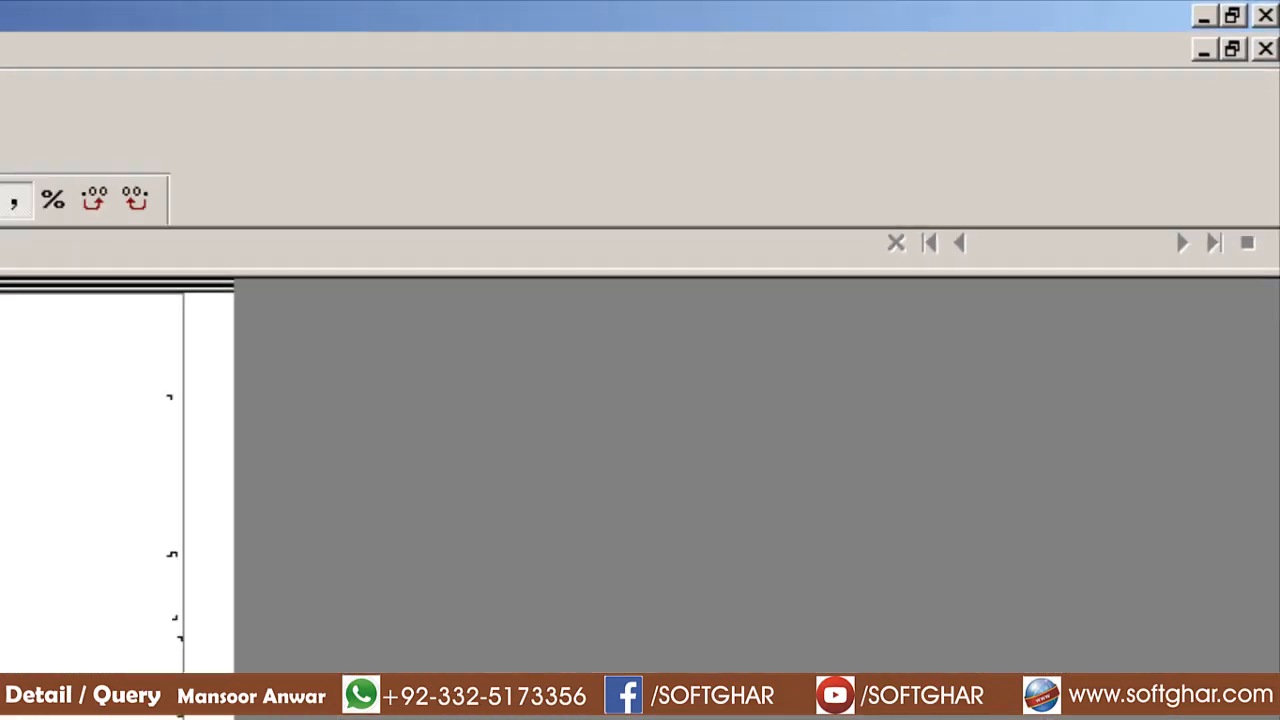
Set Description's font size to 8 and shorten the Description and SalePrice boxes
left_click(385, 360)
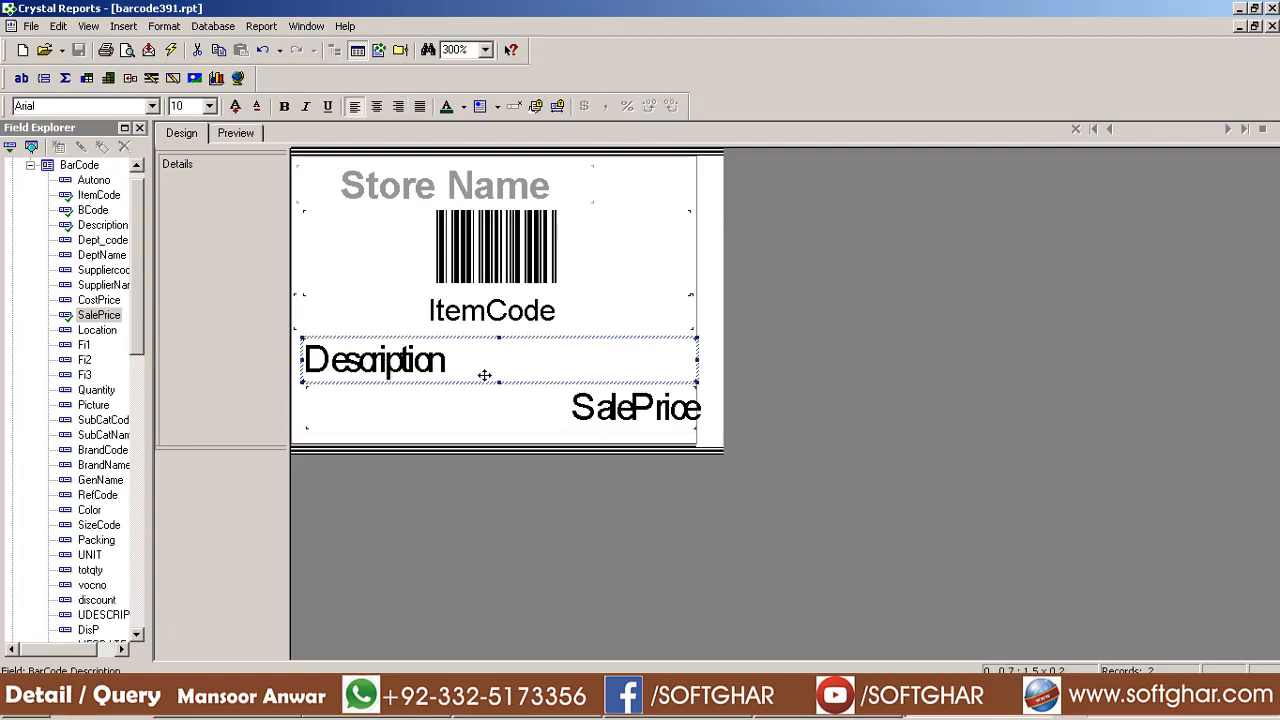
left_click(189, 105)
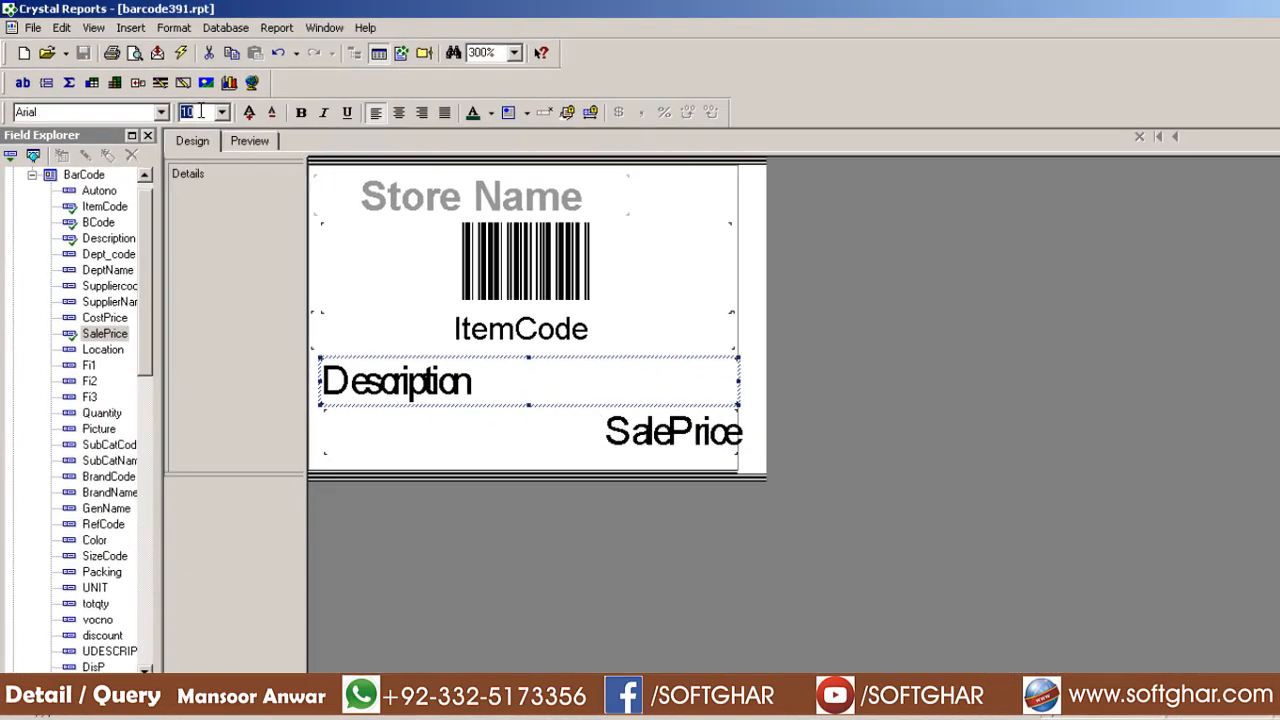
type("8")
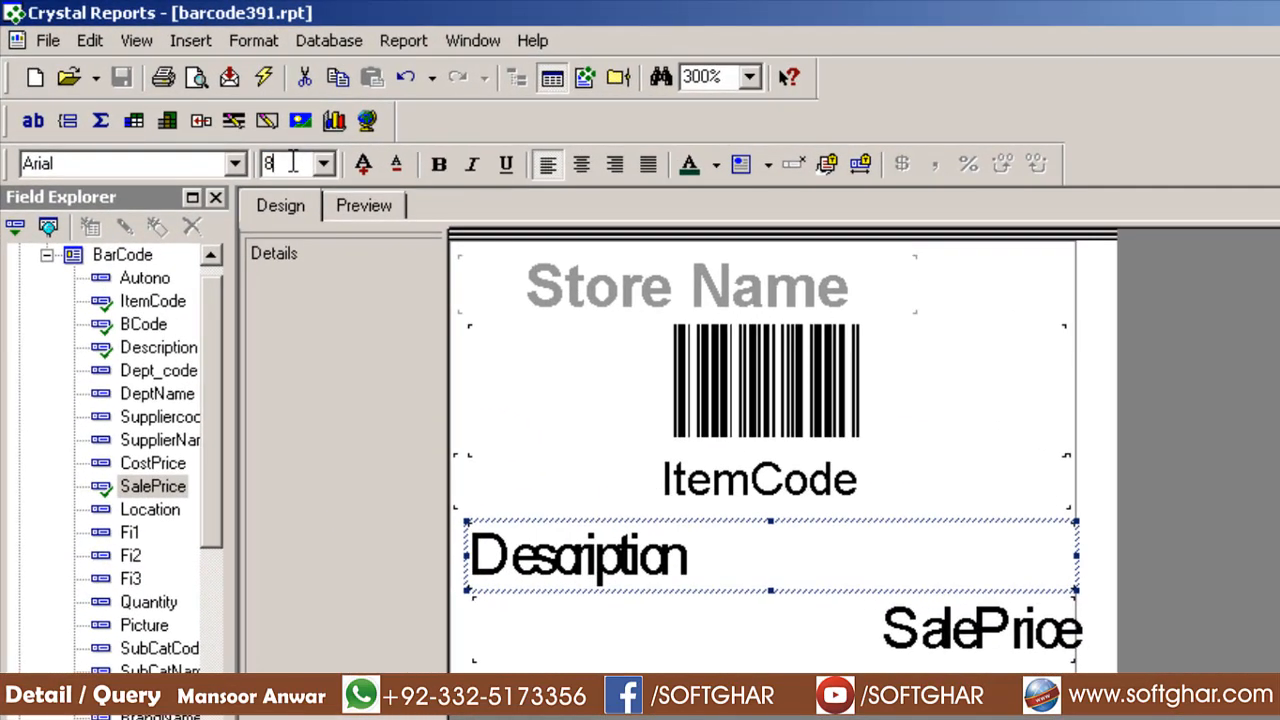
key("Return")
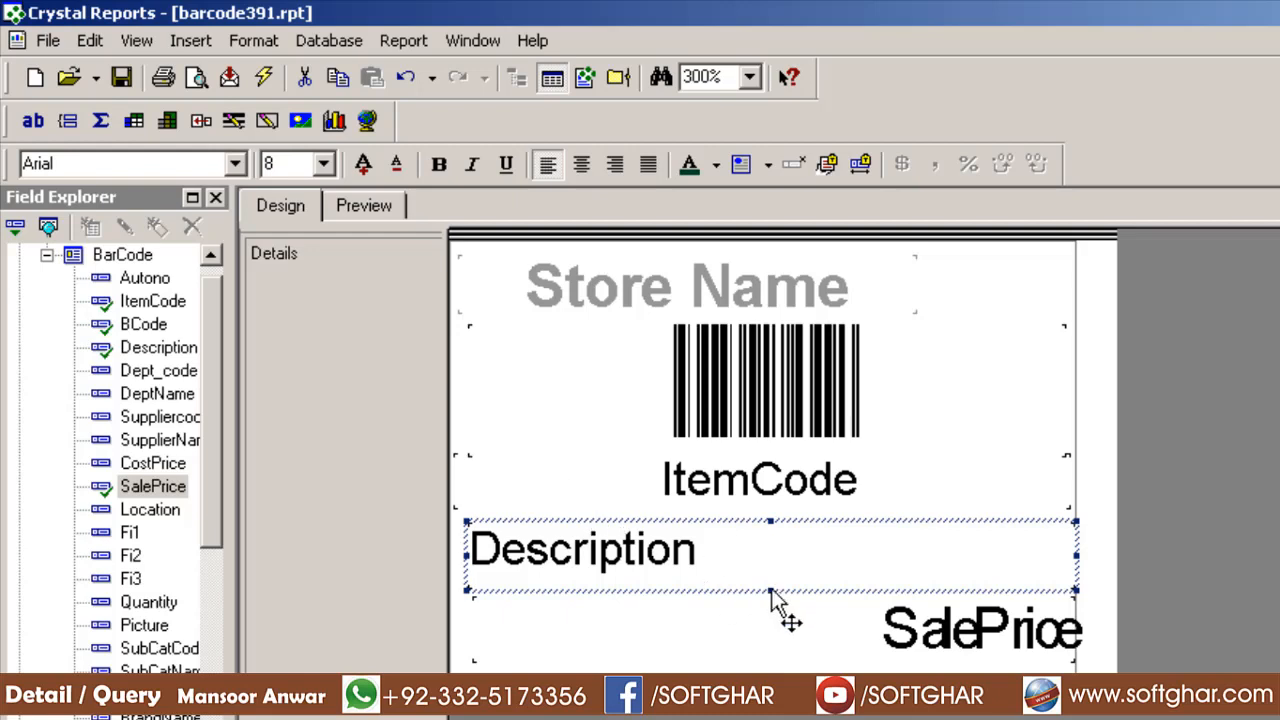
left_click_drag(771, 591, 769, 572)
left_click(932, 634)
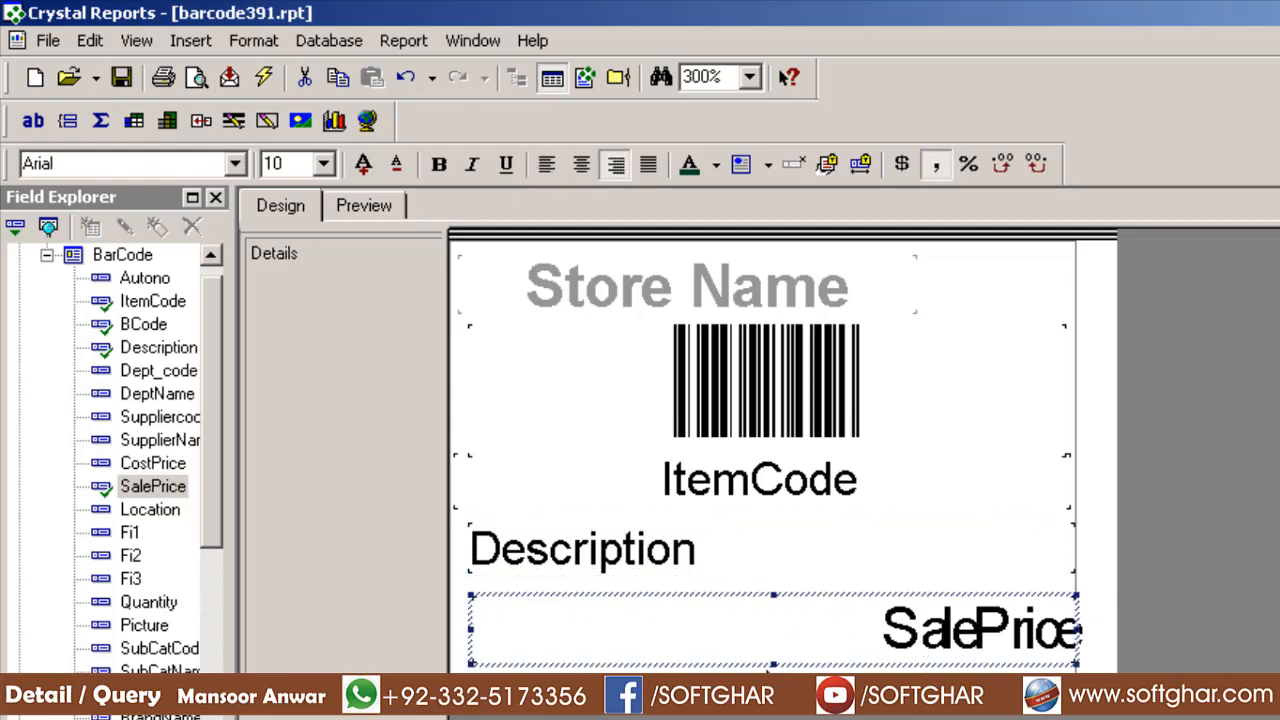
left_click_drag(775, 665, 797, 610)
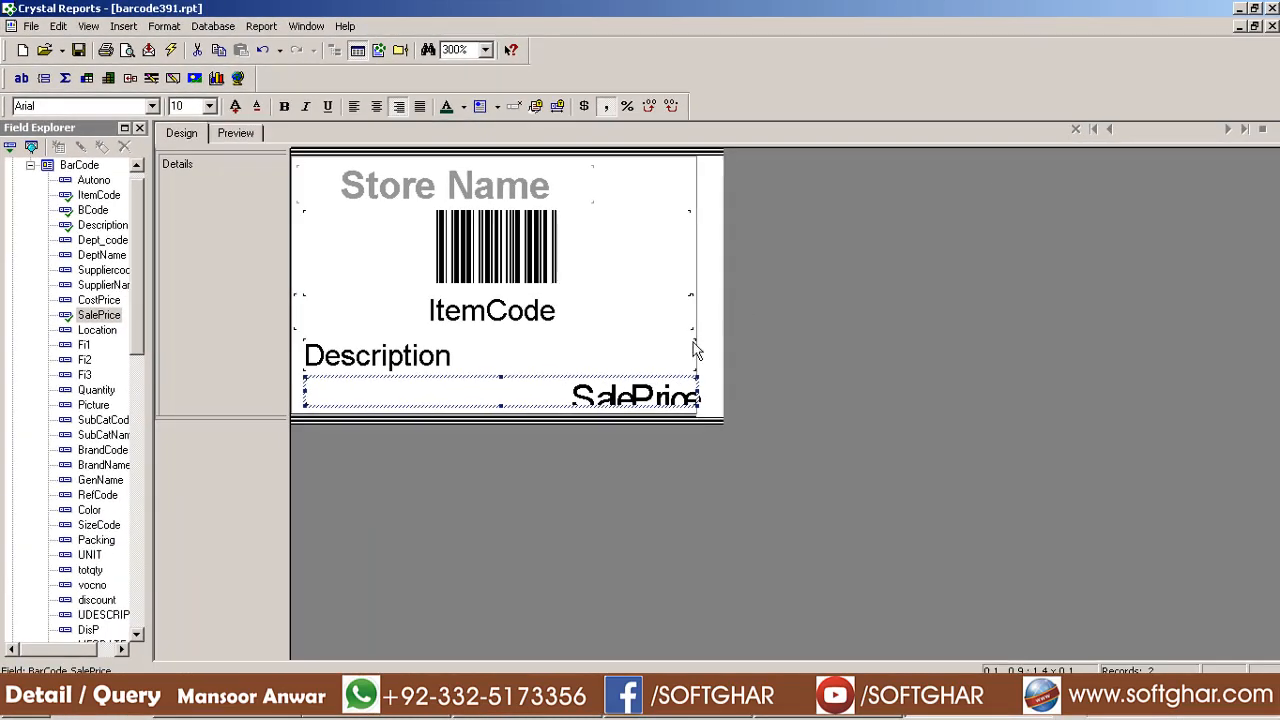
Center Store Name, barcode, description and price at the same width in preview, and save
left_click(238, 136)
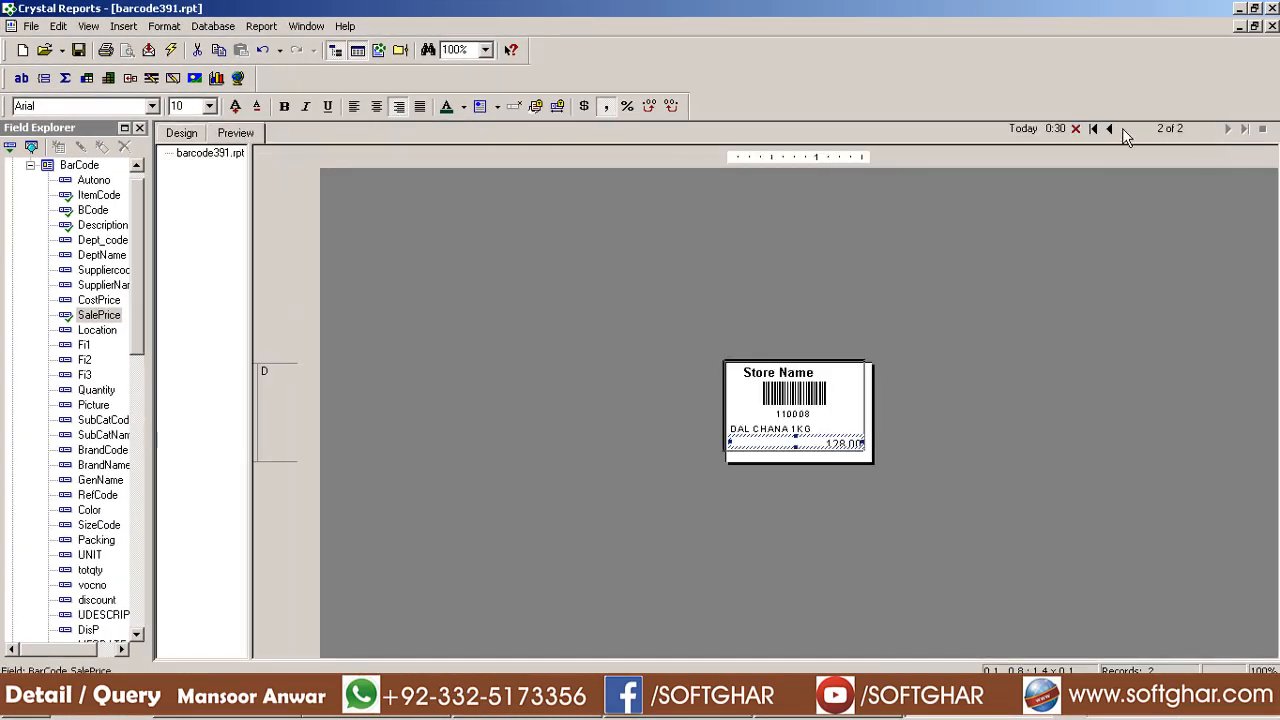
left_click(1047, 388)
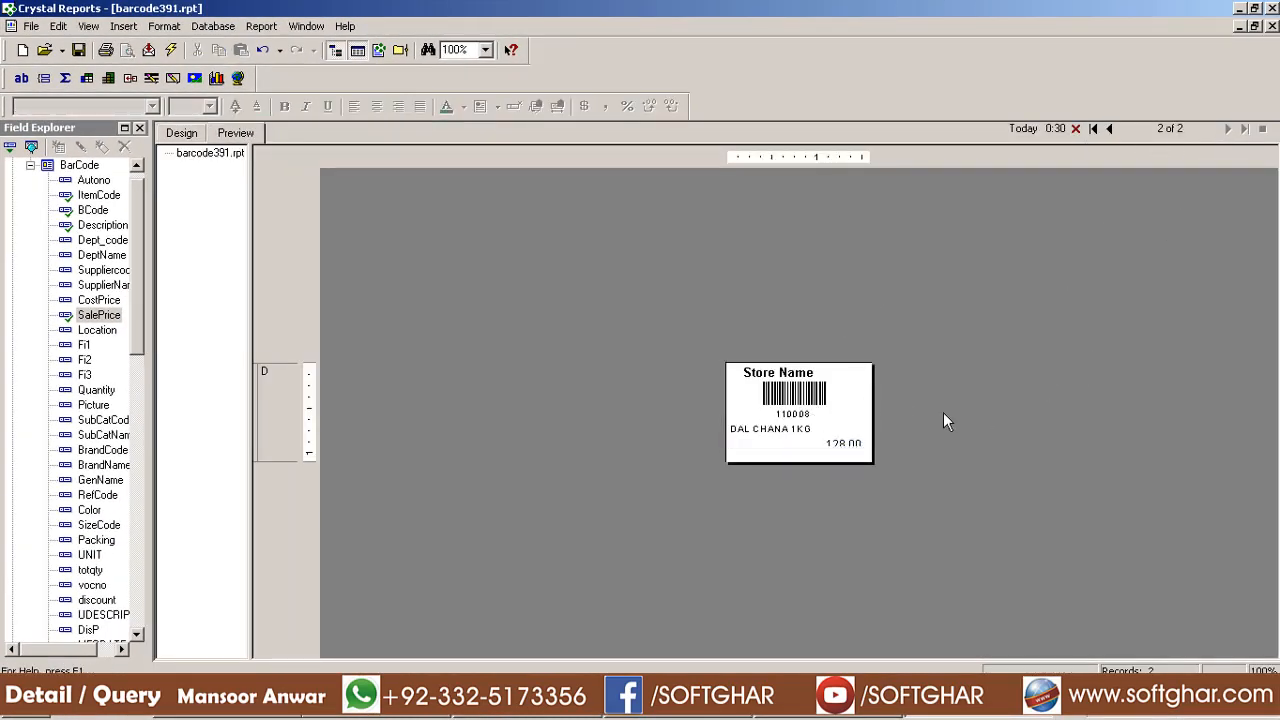
left_click(78, 50)
left_click(800, 375)
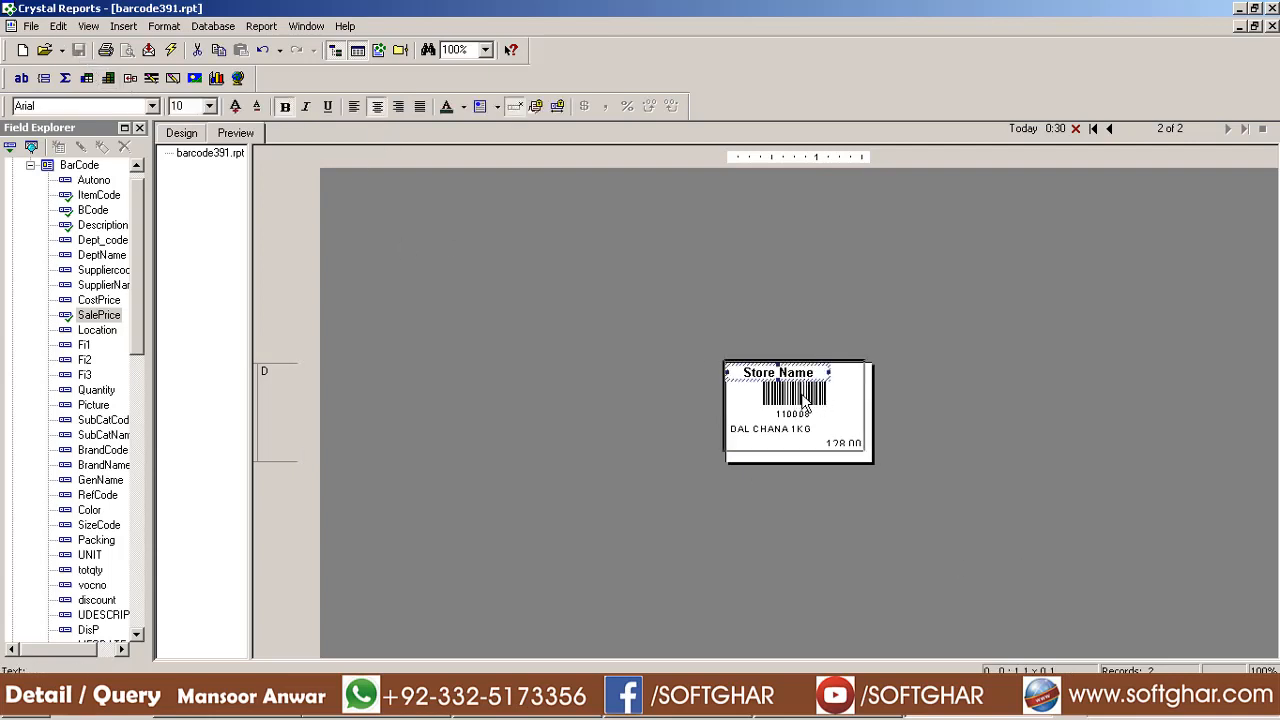
left_click(802, 400, "ctrl")
left_click(808, 428, "ctrl")
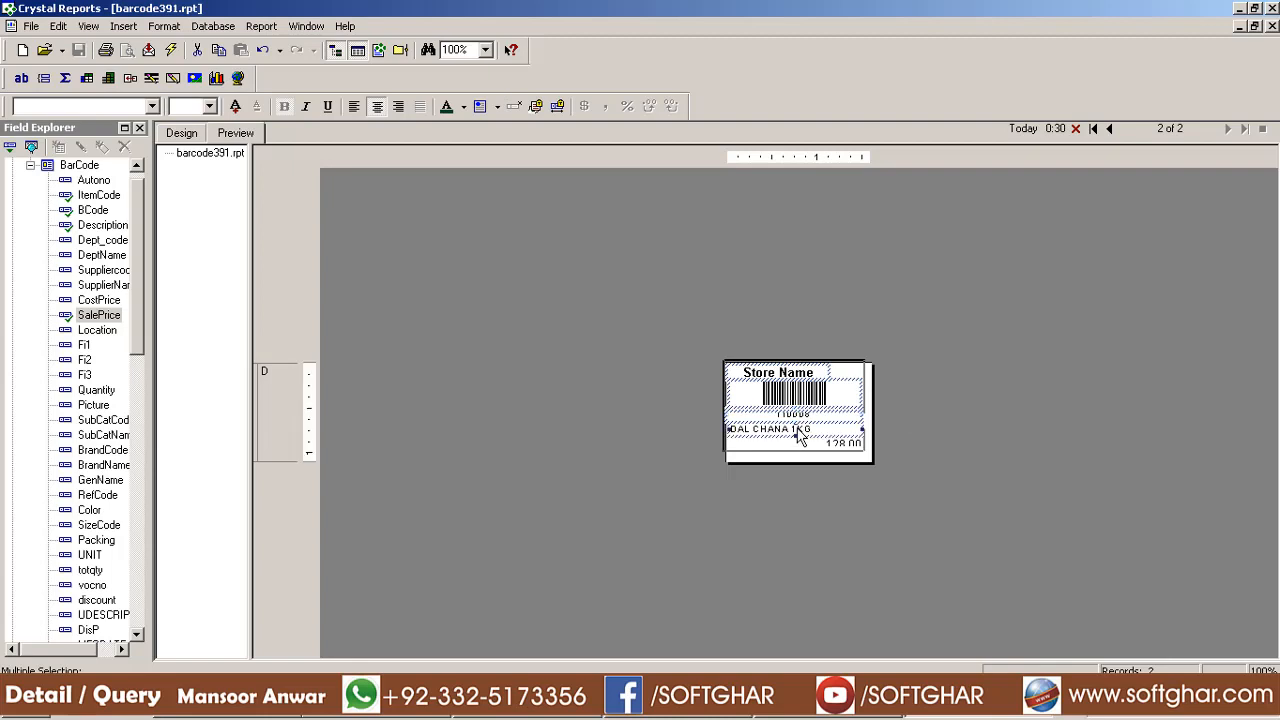
left_click(843, 443, "ctrl")
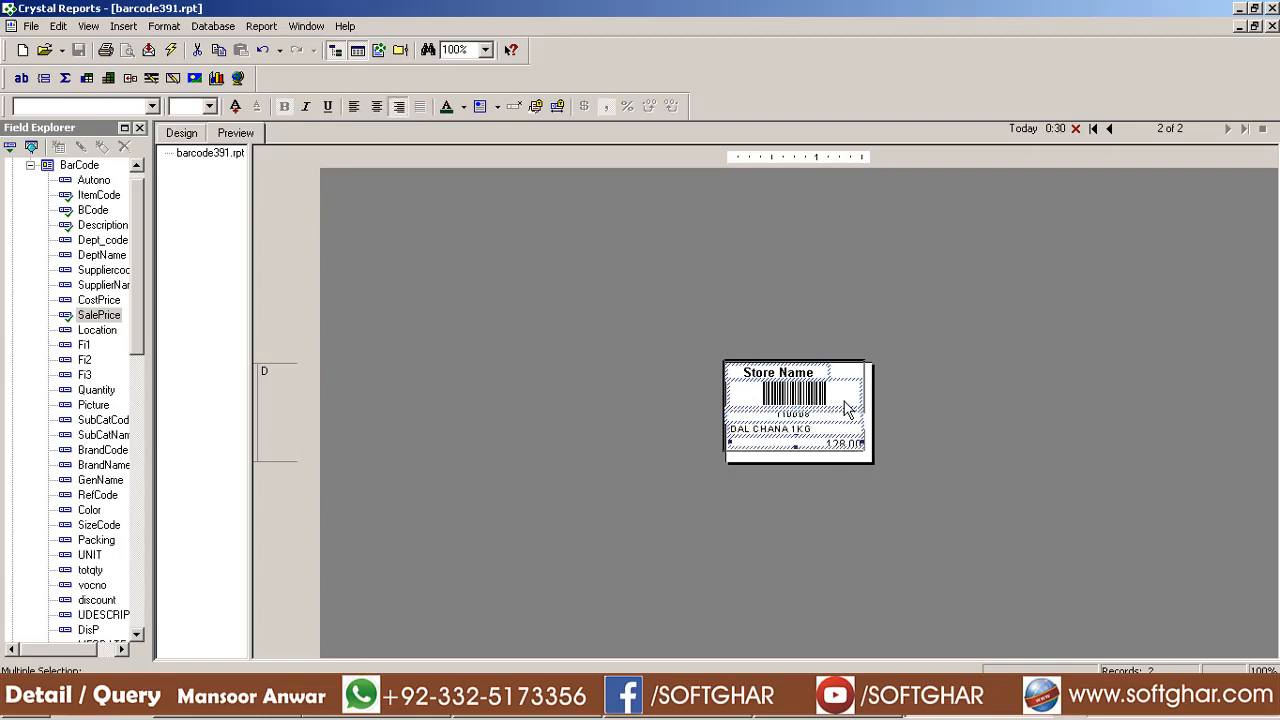
left_click(377, 107)
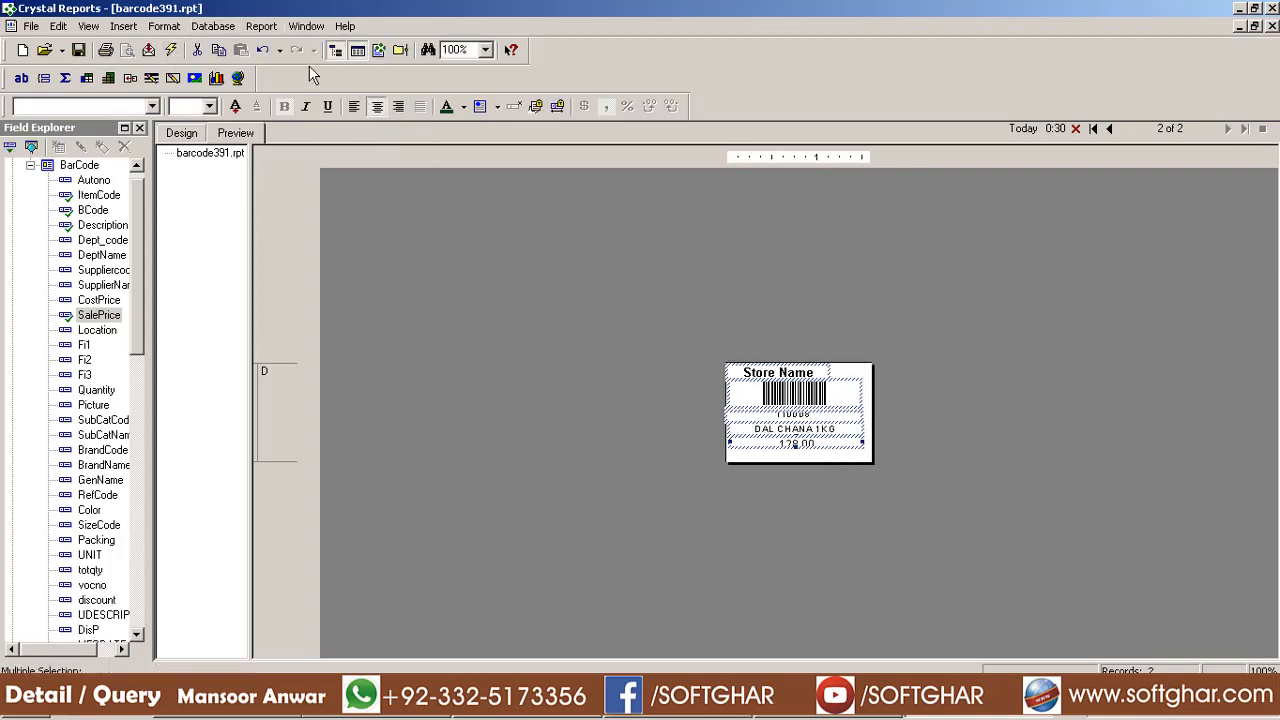
left_click(164, 26)
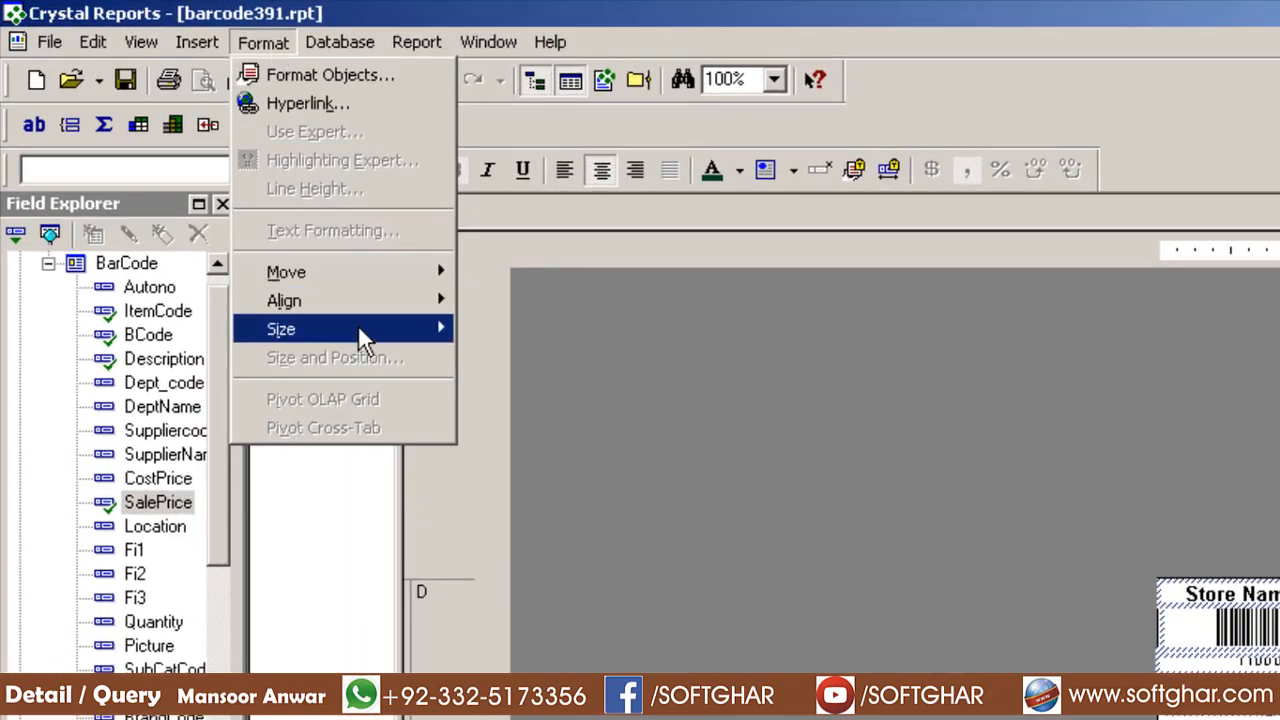
mouse_move(358, 330)
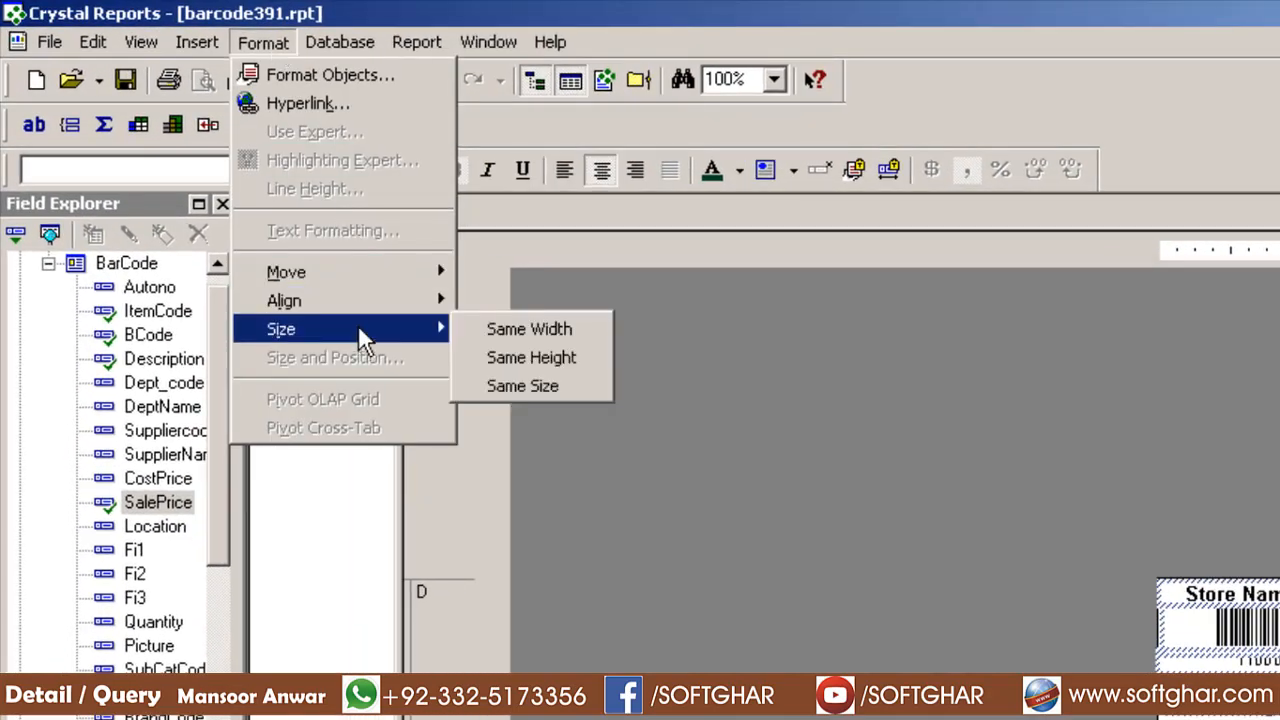
left_click(567, 329)
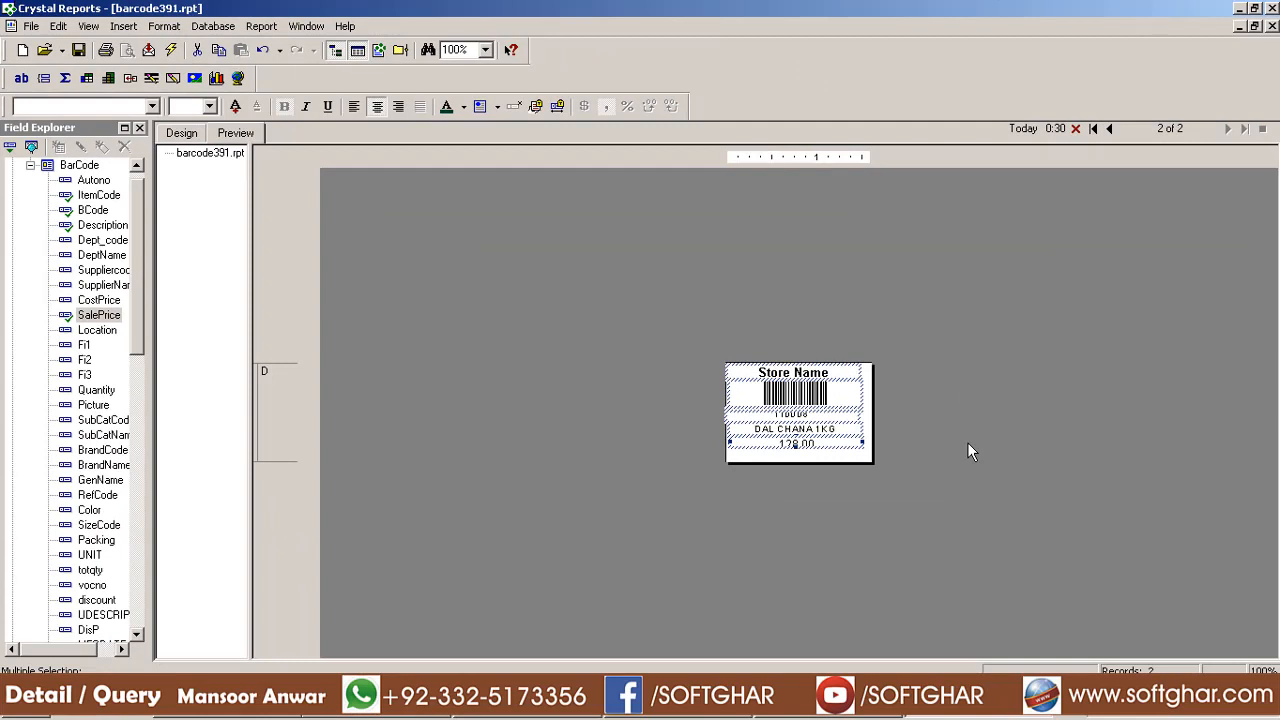
left_click(967, 442)
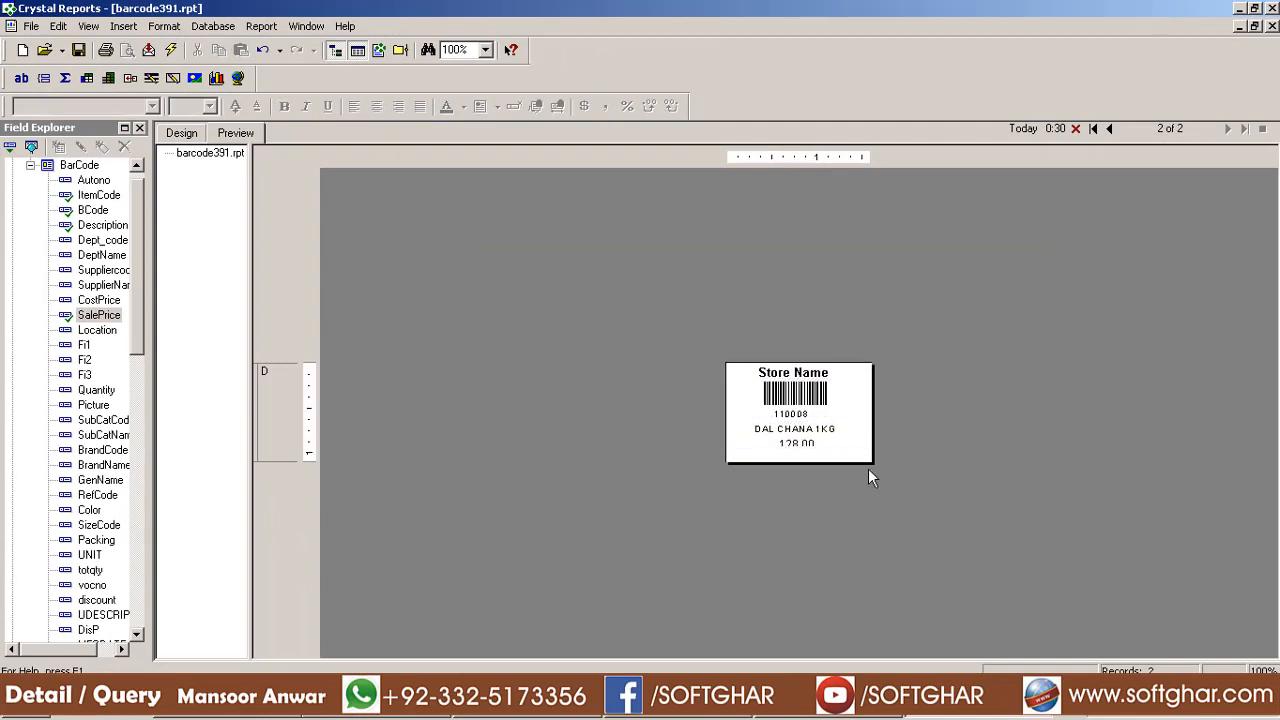
left_click(78, 50)
Make the 128.00 price field slightly taller and save the report again
left_click(792, 445)
left_click_drag(796, 448, 796, 452)
left_click(976, 446)
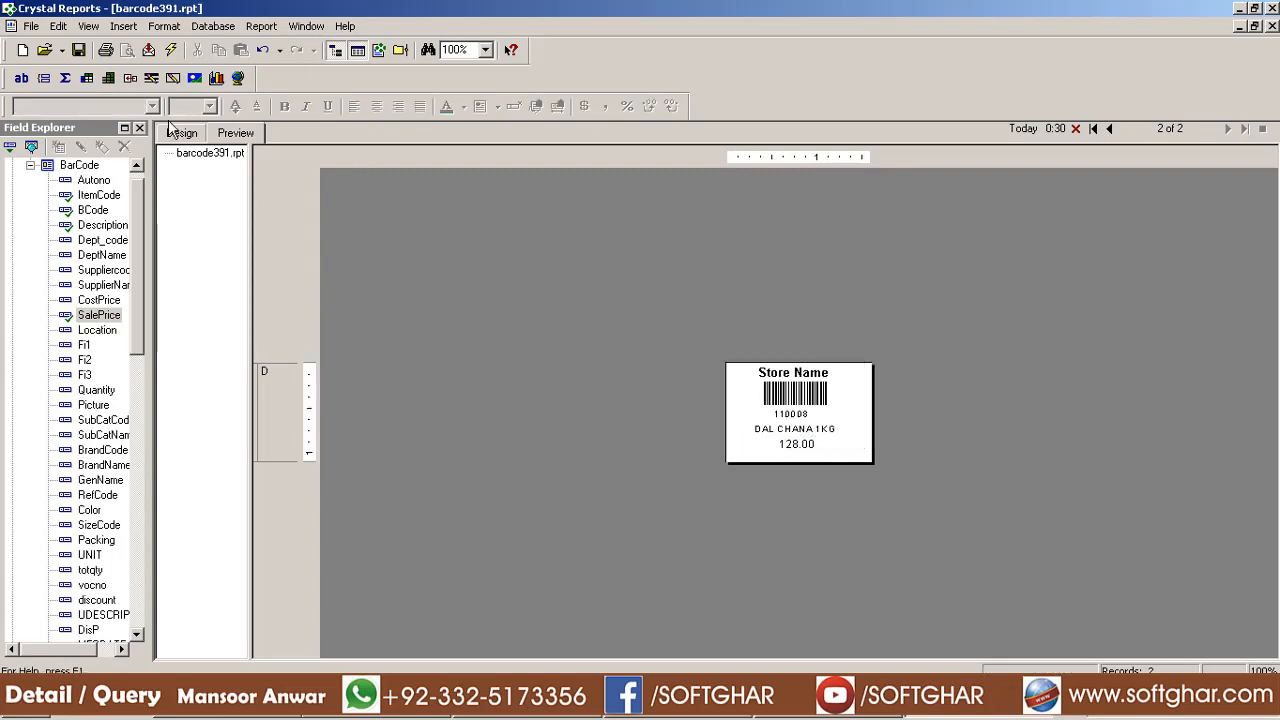
left_click(78, 50)
Print the label on the TSC TTP-244 Pro printer, then select the 128.00 price field
left_click(105, 50)
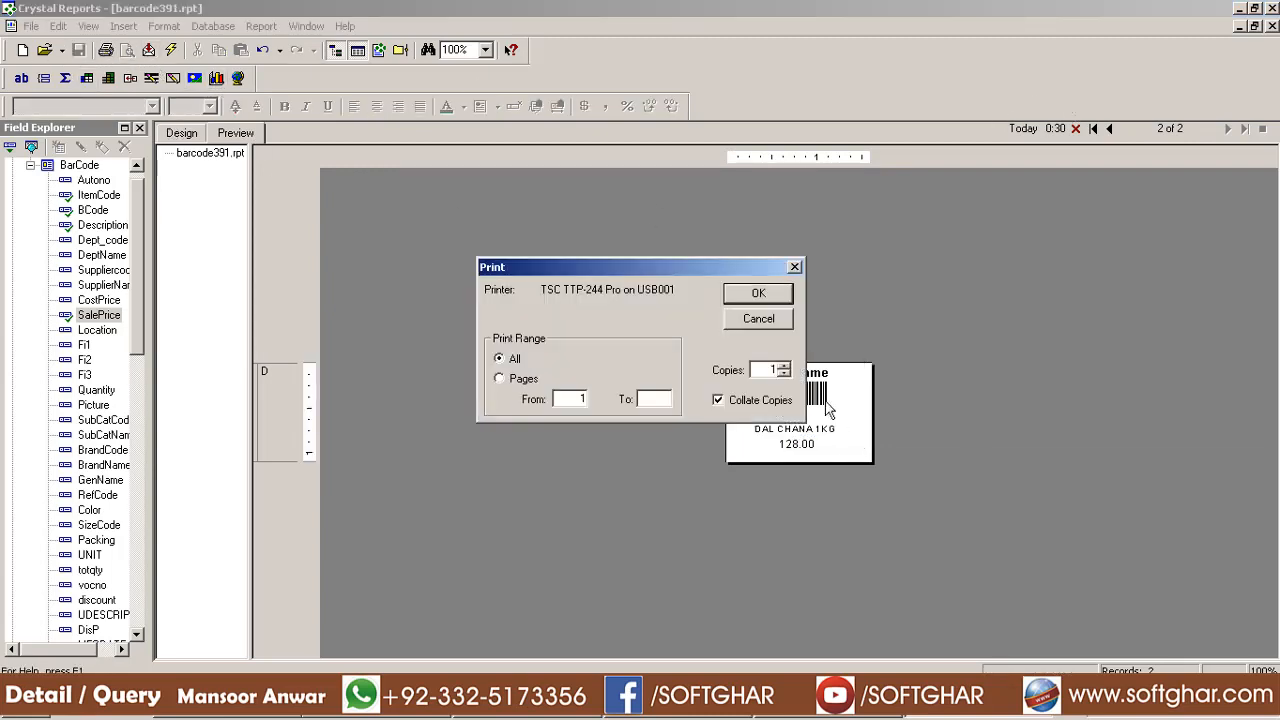
left_click(757, 292)
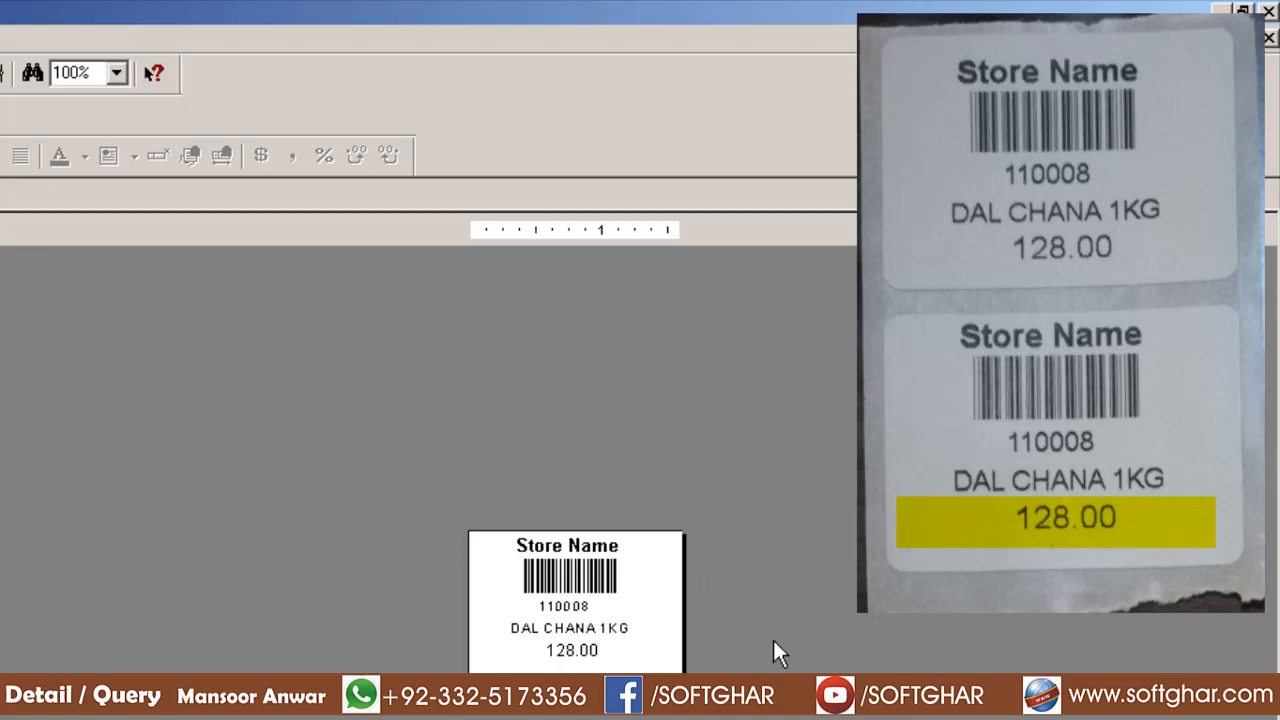
left_click(568, 652)
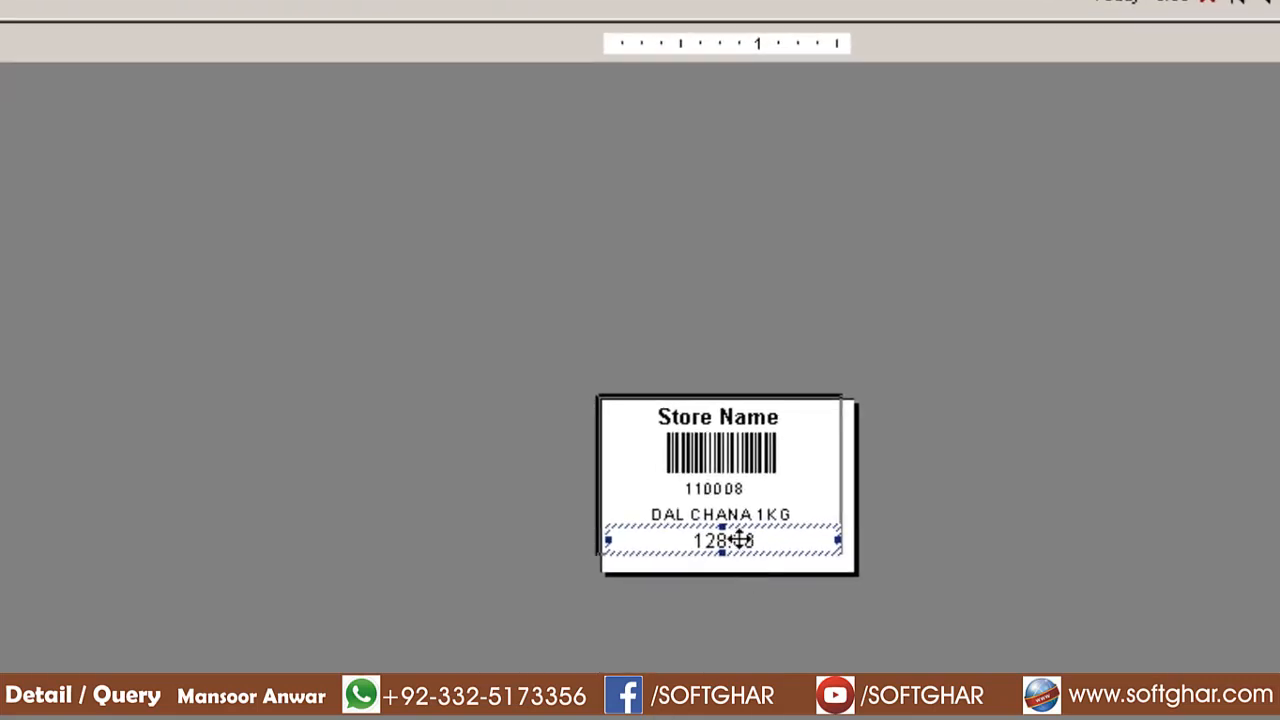
Enable a custom 'Rs.' currency symbol on the price field so it reads Rs. 128.00
right_click(742, 540)
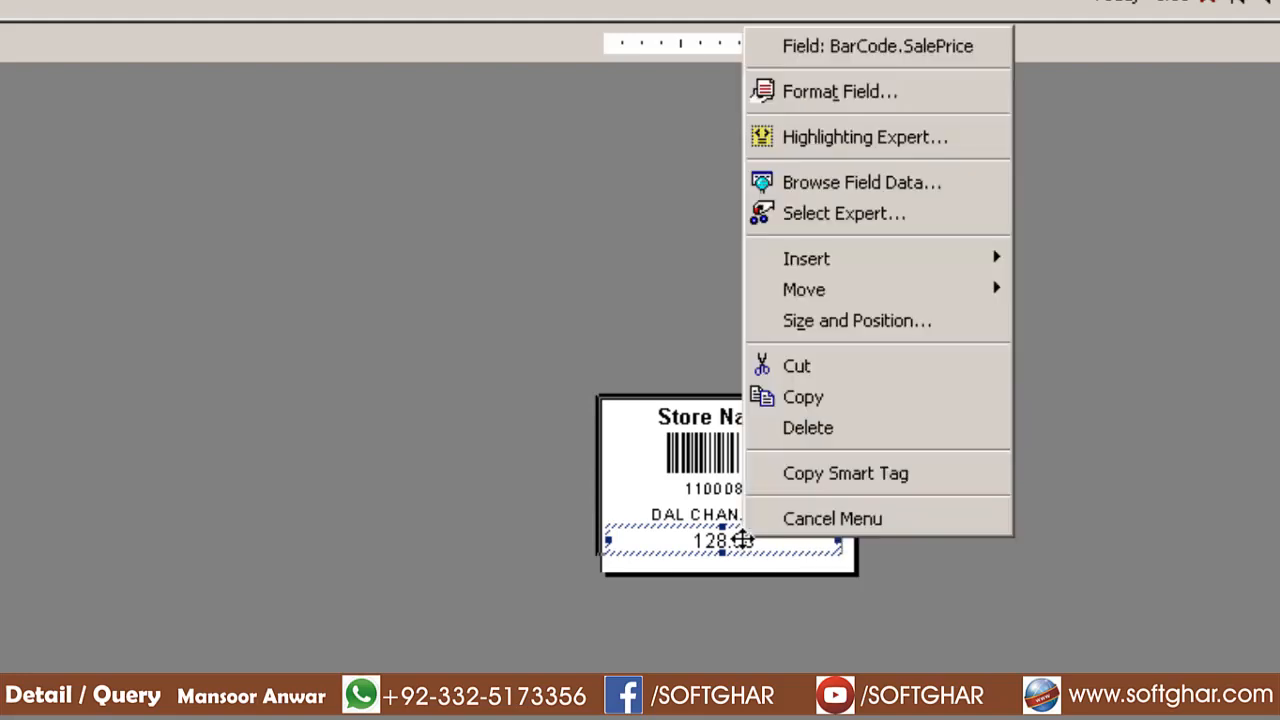
left_click(850, 91)
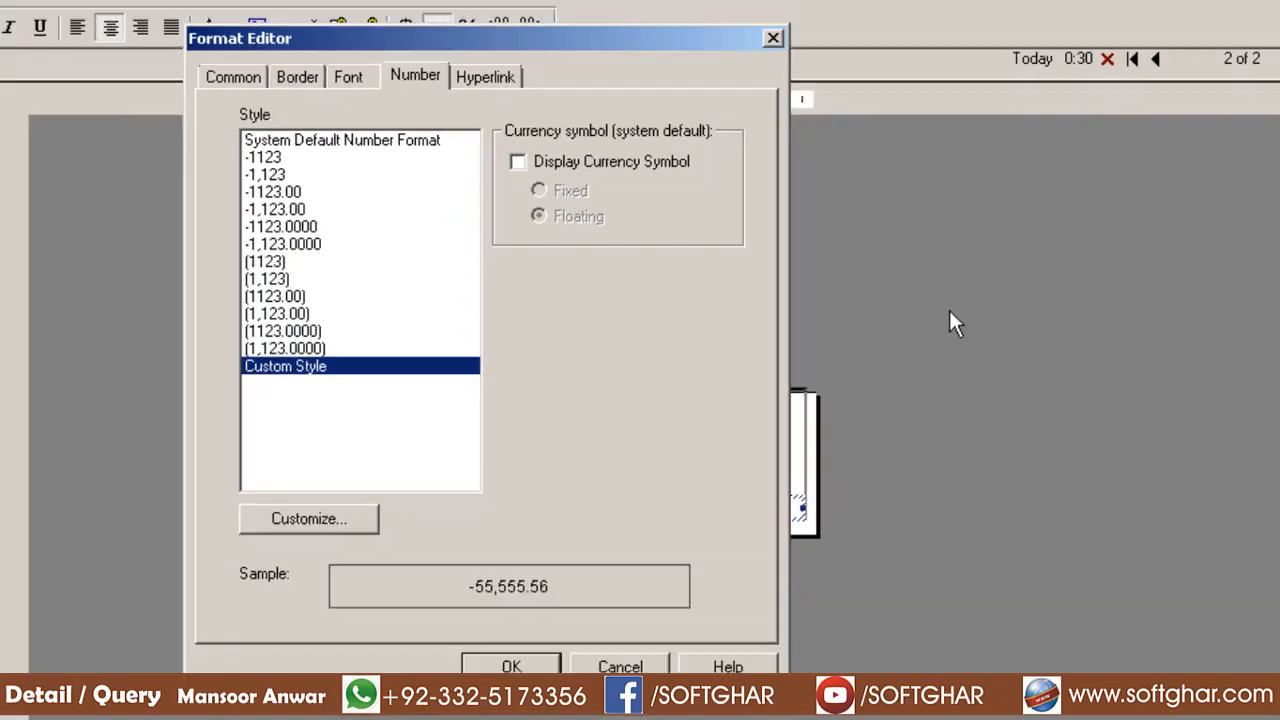
left_click(314, 519)
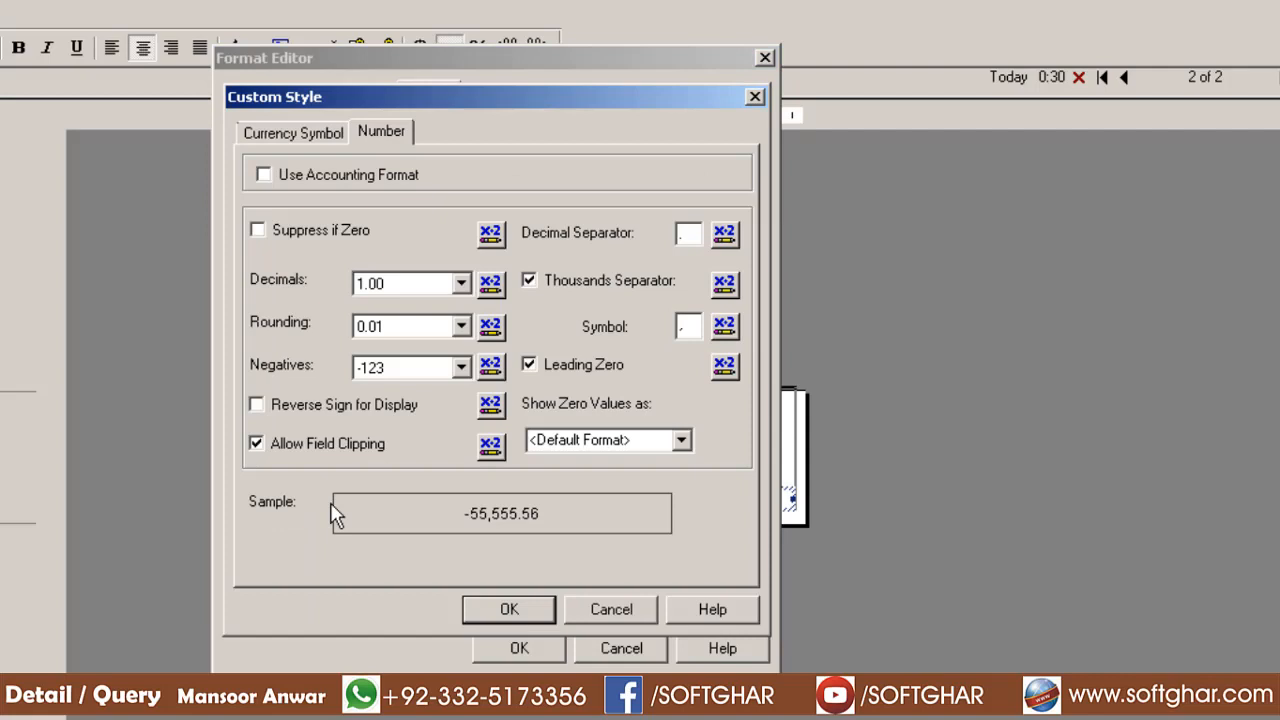
left_click(298, 134)
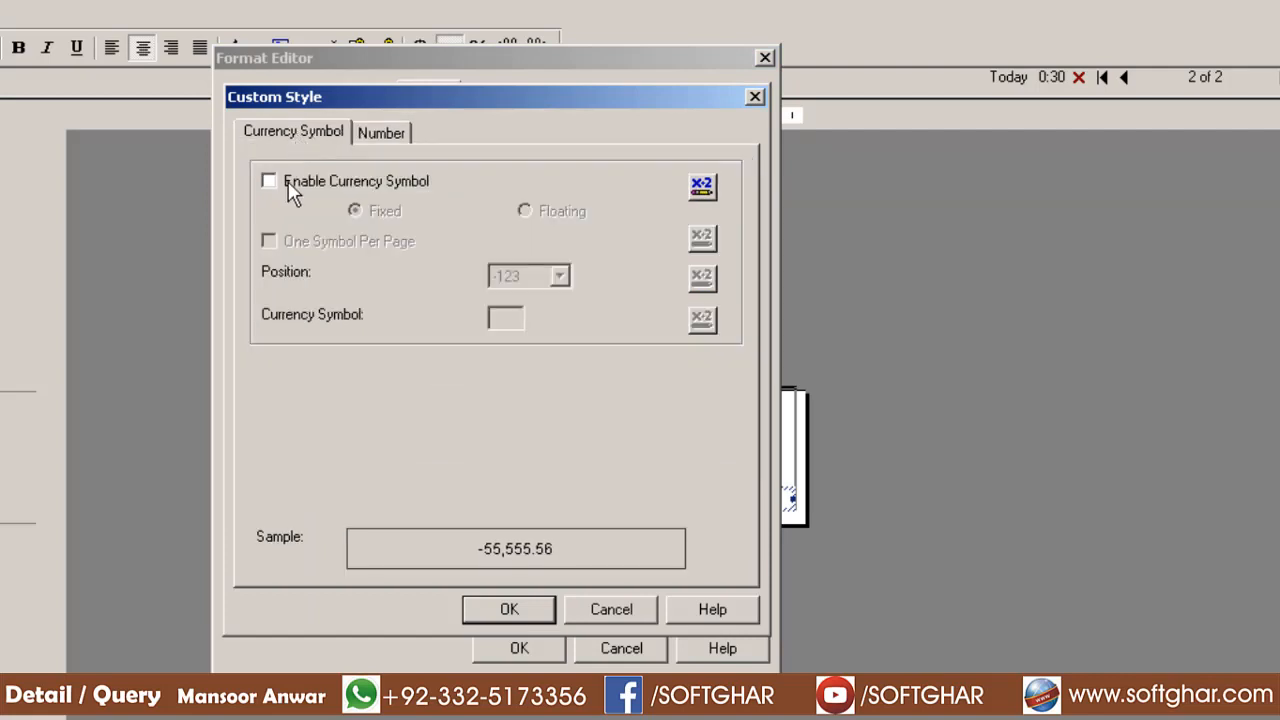
left_click(285, 180)
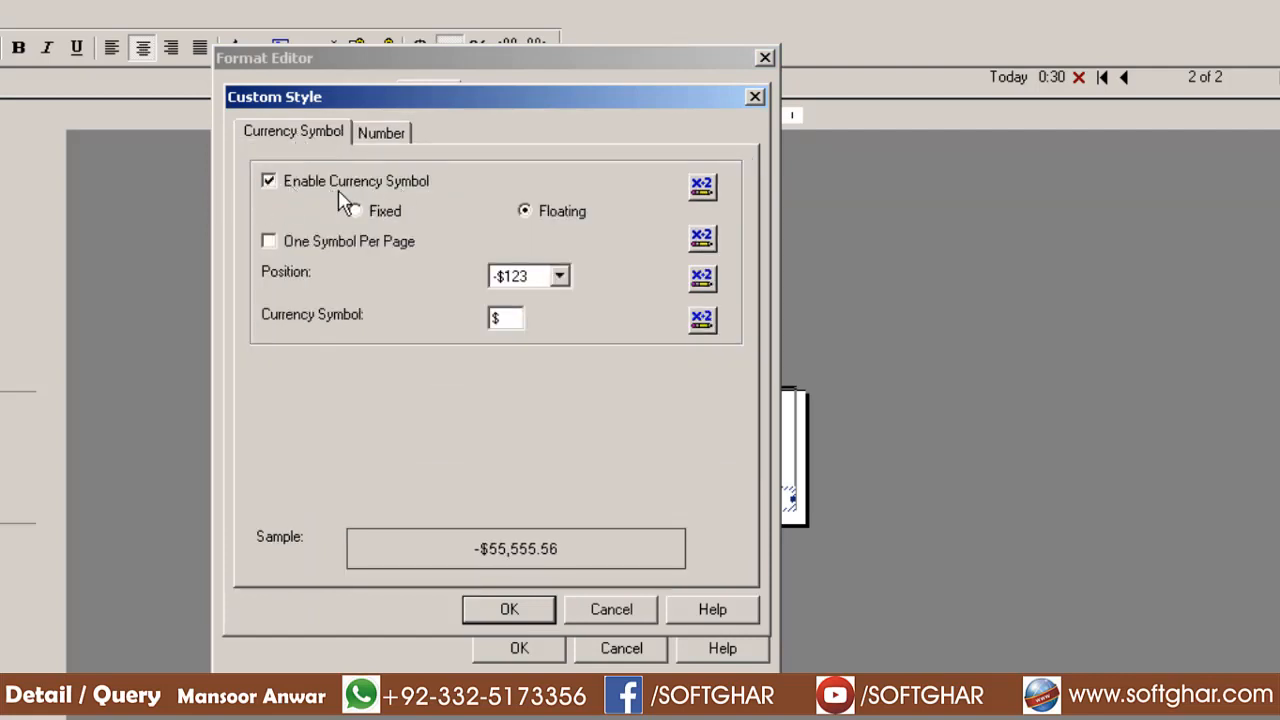
left_click(516, 317)
type("Rs.")
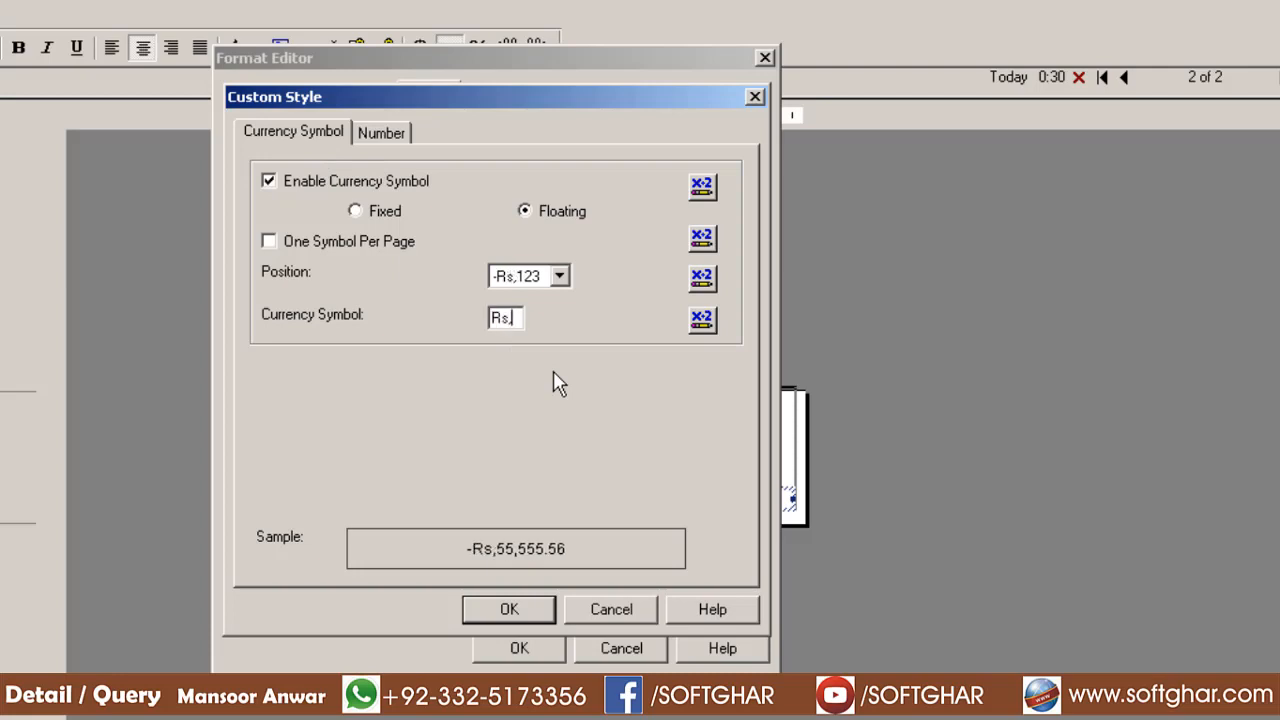
key("BackSpace")
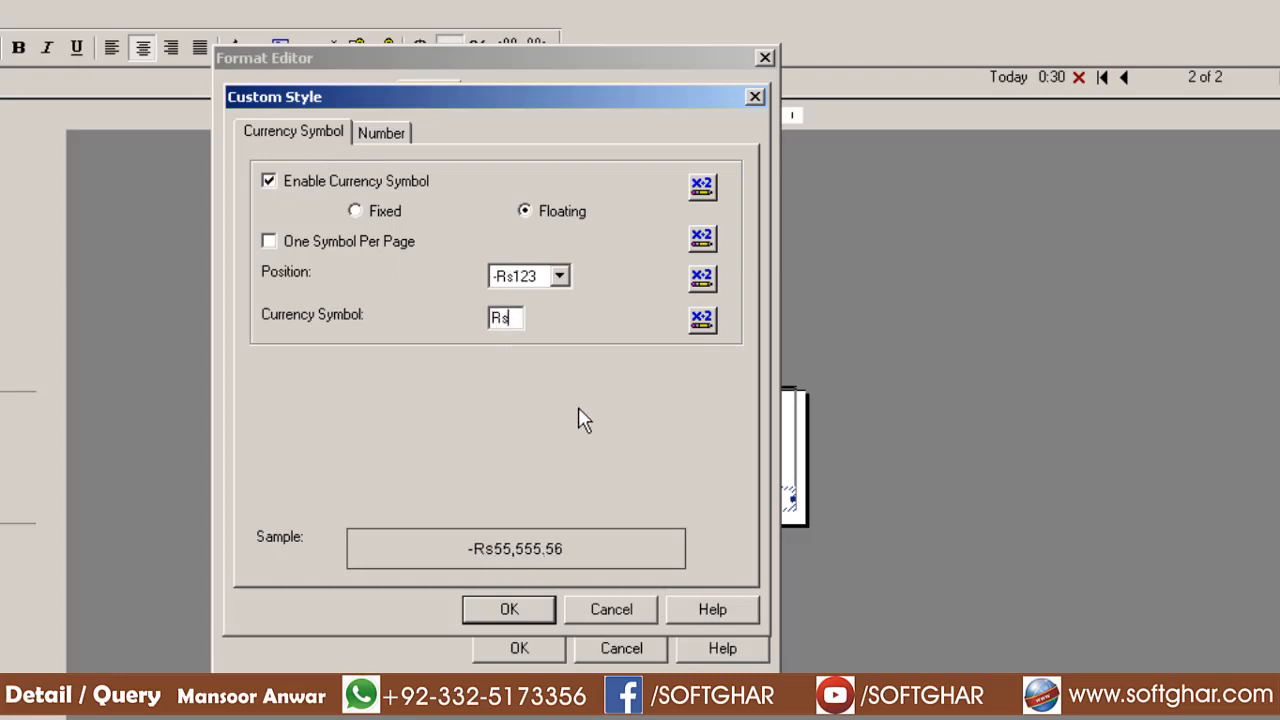
type(".")
left_click(540, 612)
left_click(519, 648)
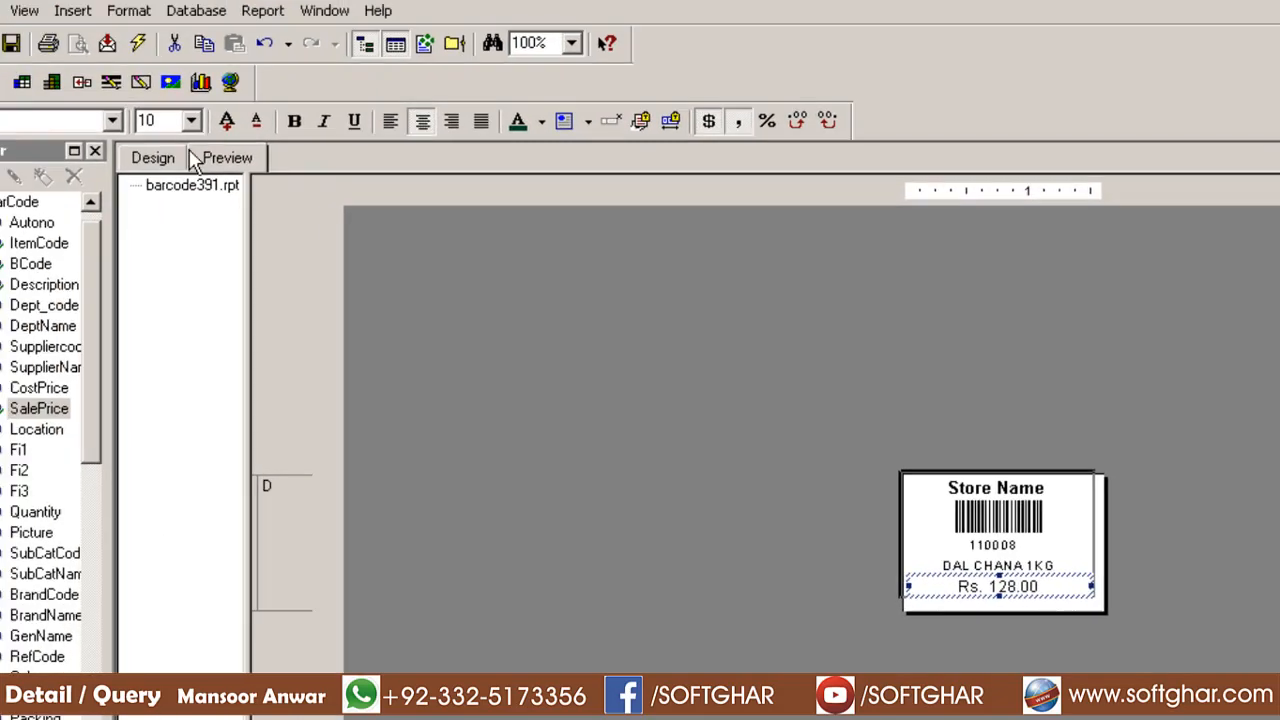
Set the price to AvantGarde Md BT at size 15, save, and return to Design
left_click(165, 120)
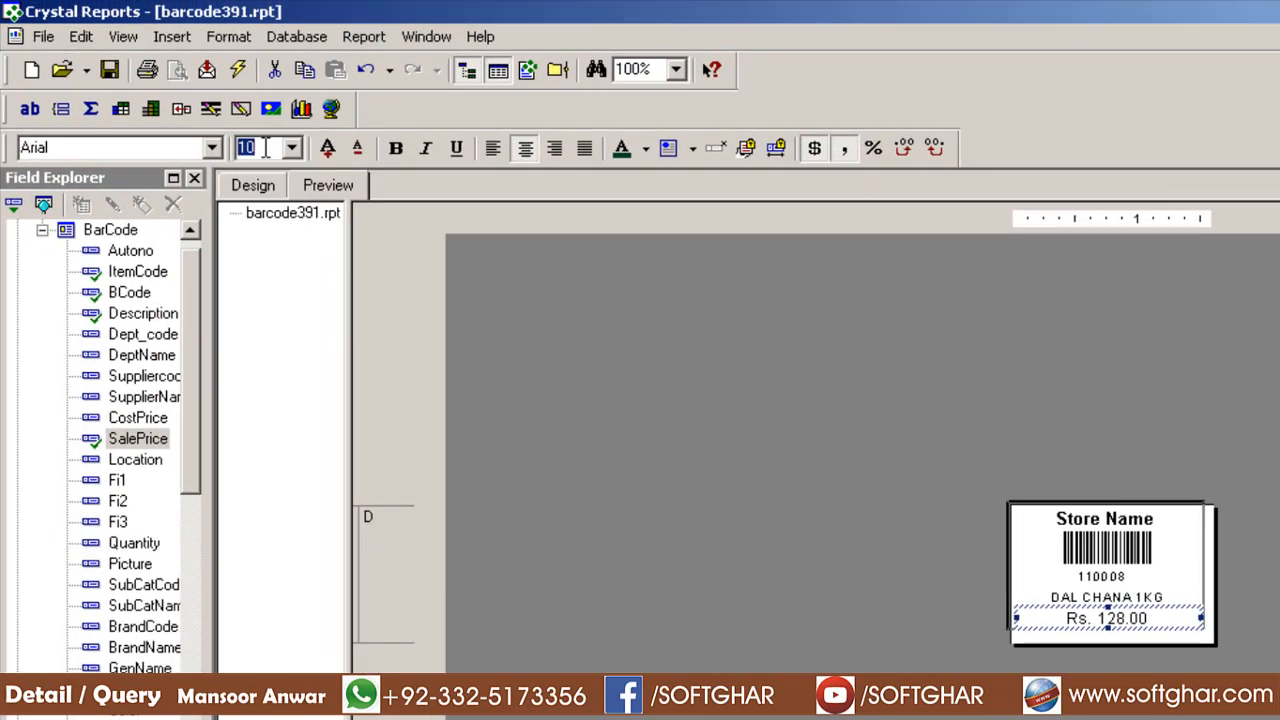
type("15")
key("Return")
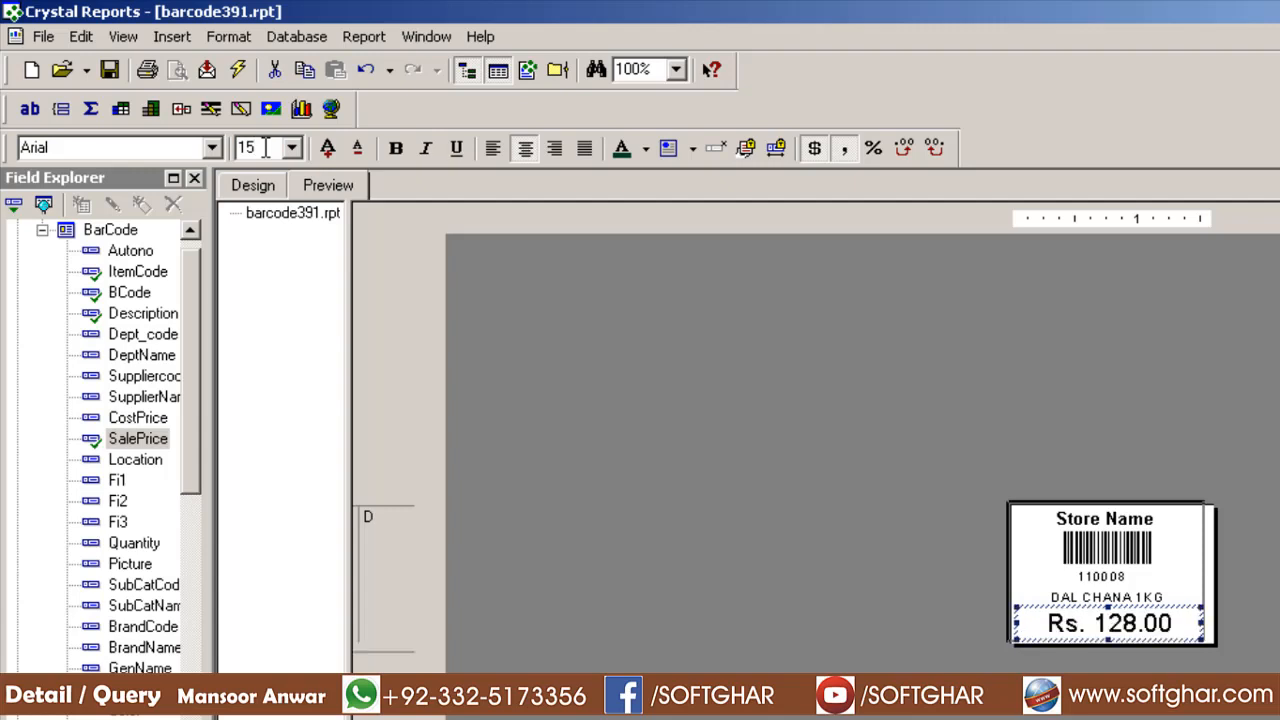
left_click(109, 69)
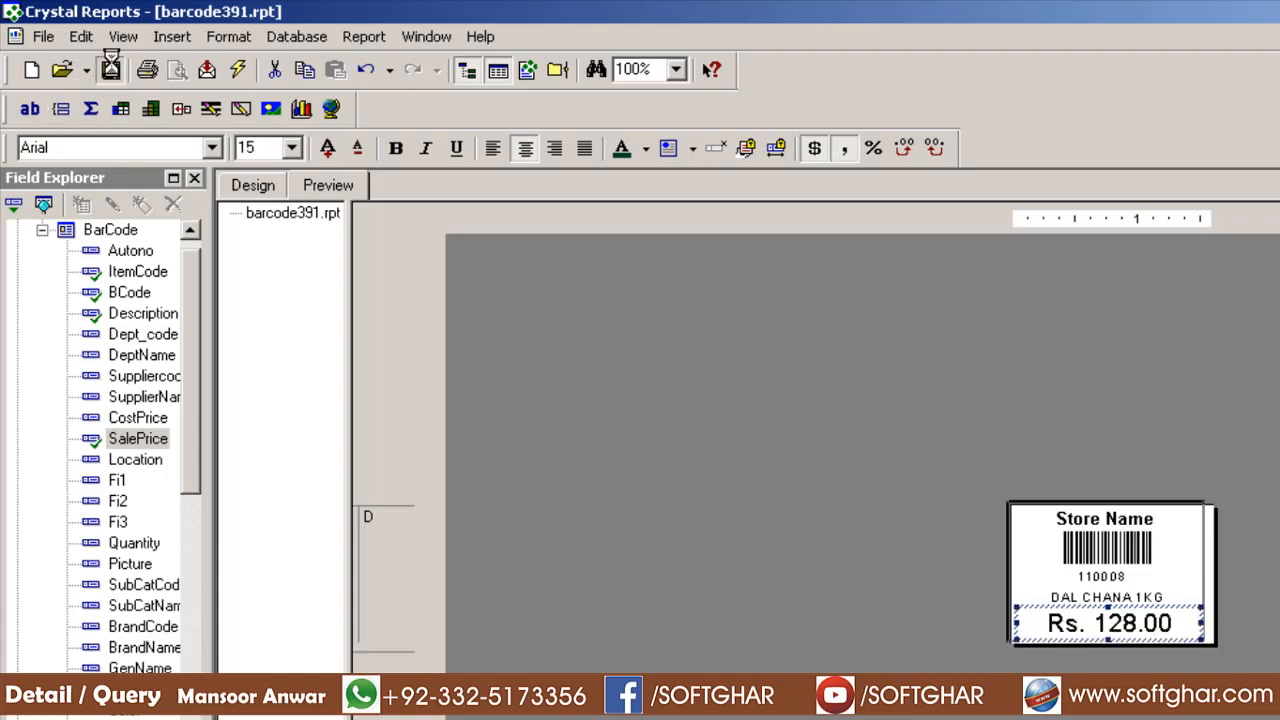
left_click(212, 147)
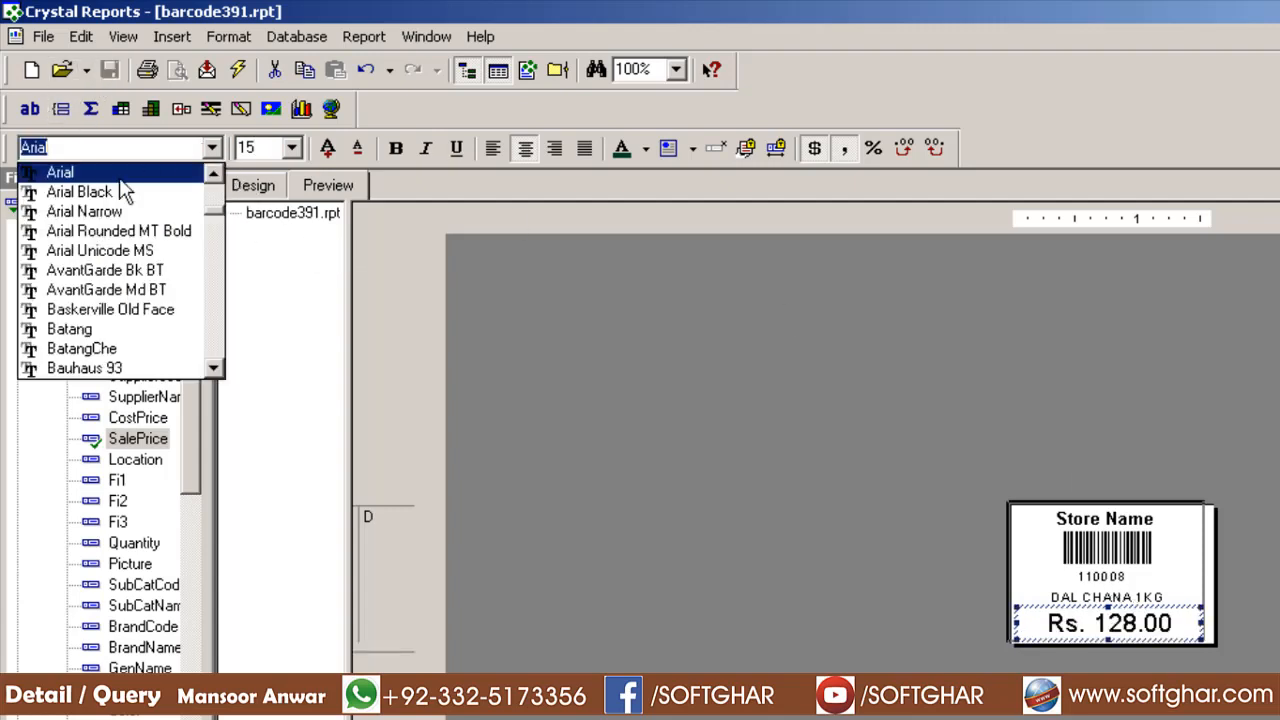
left_click(165, 289)
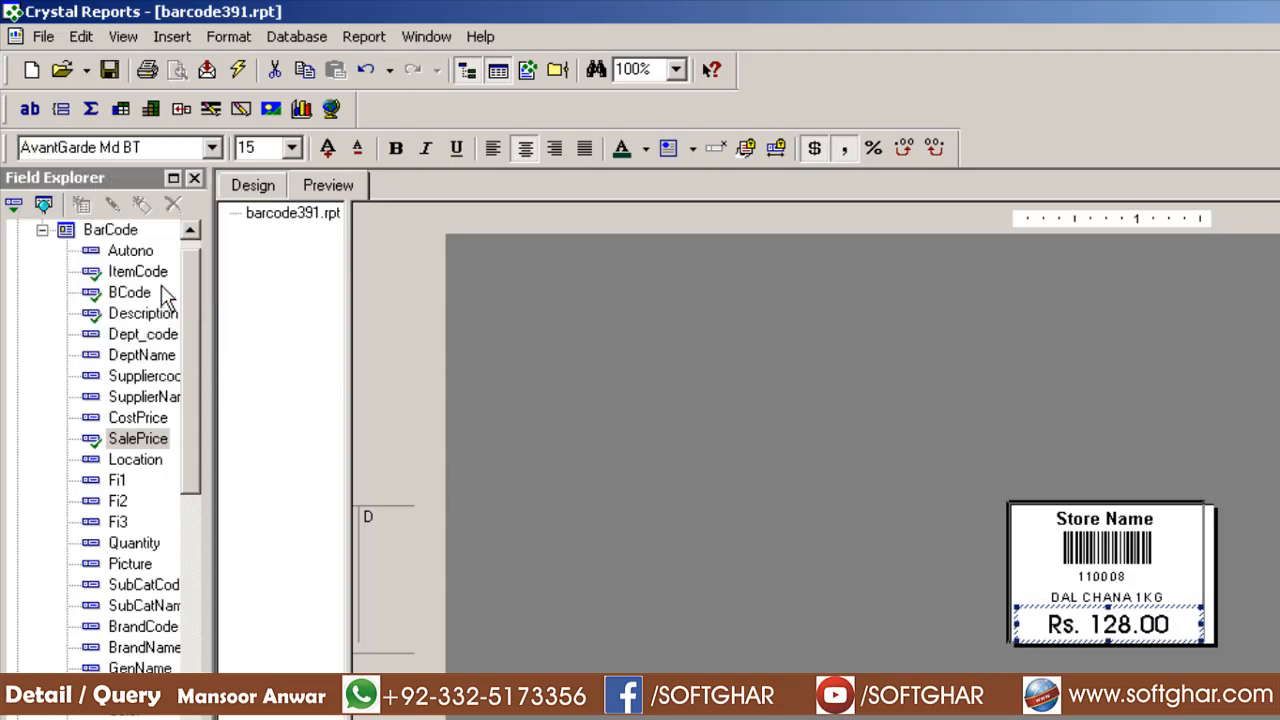
left_click(109, 69)
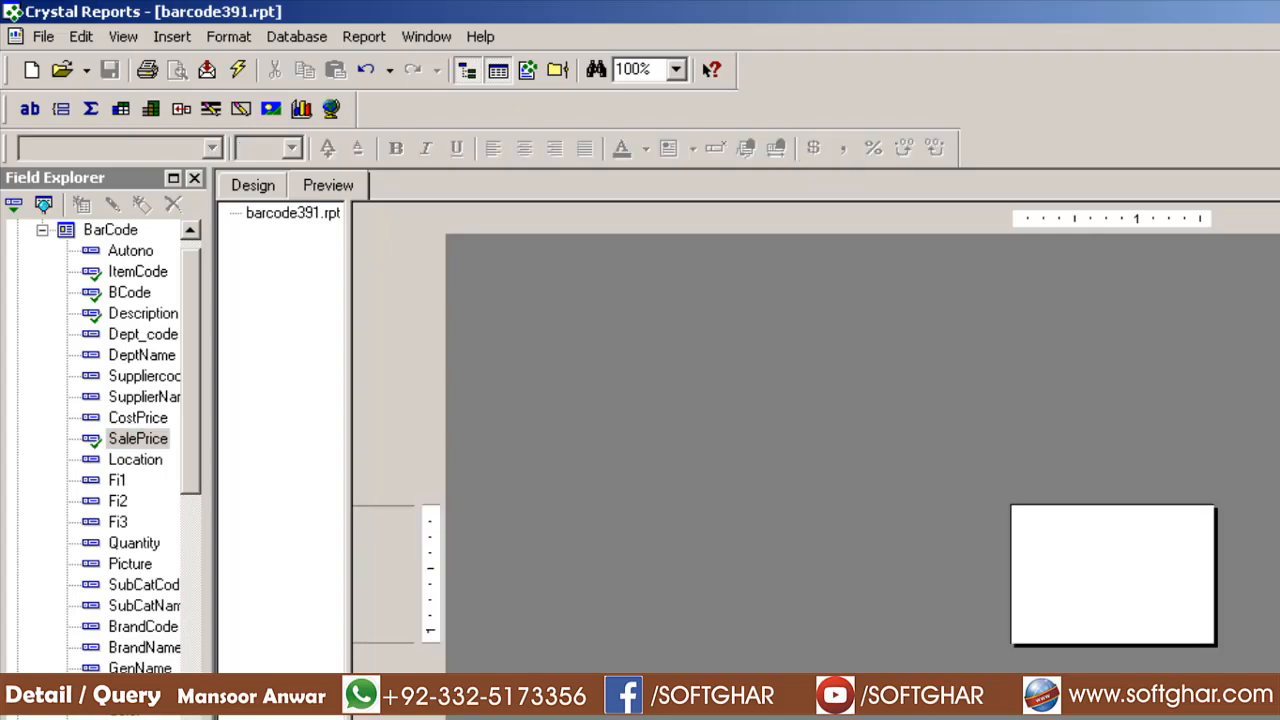
left_click(268, 188)
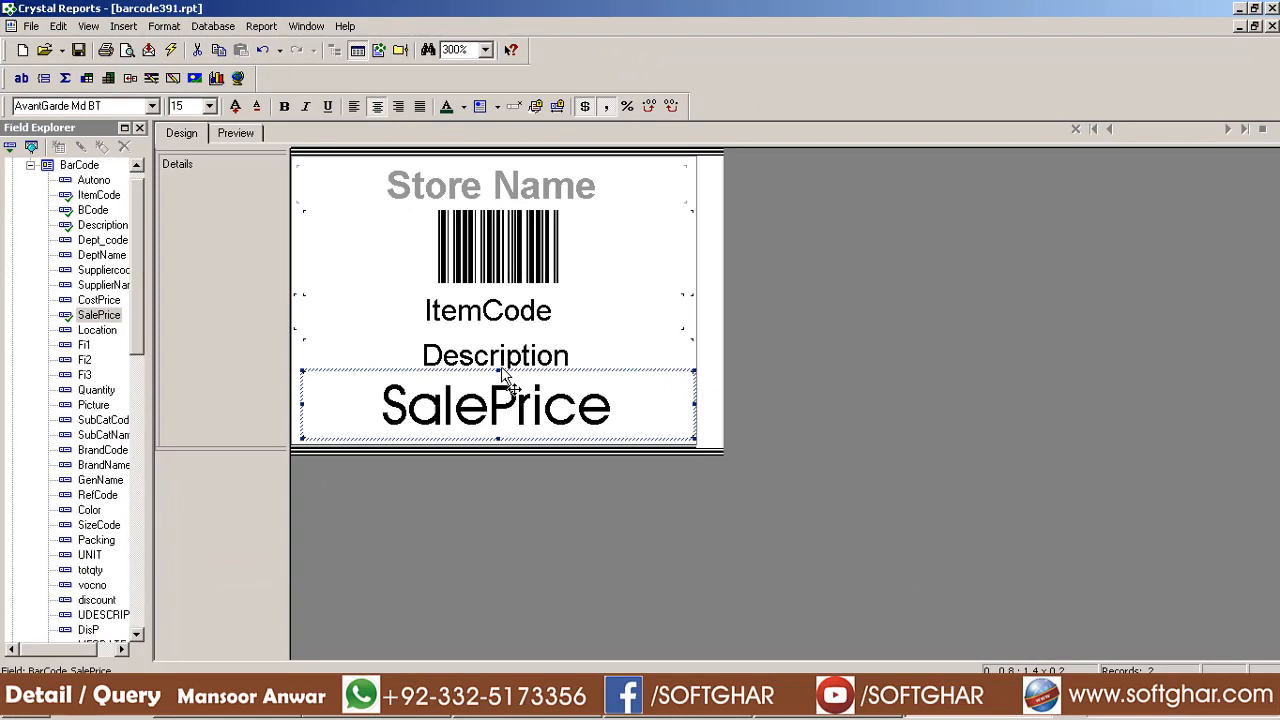
Move Description up under ItemCode, shorten SalePrice, shrink the Details section, save, and preview
left_click(693, 494)
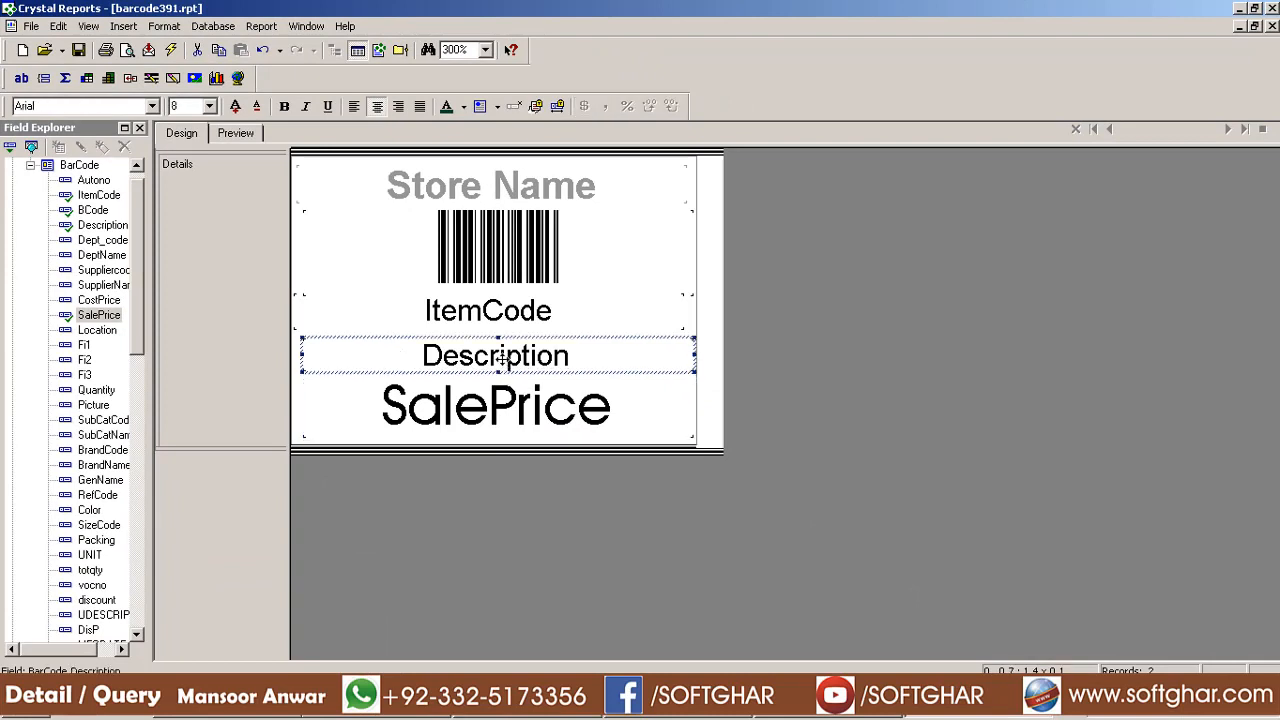
left_click_drag(506, 357, 503, 346)
left_click(520, 410)
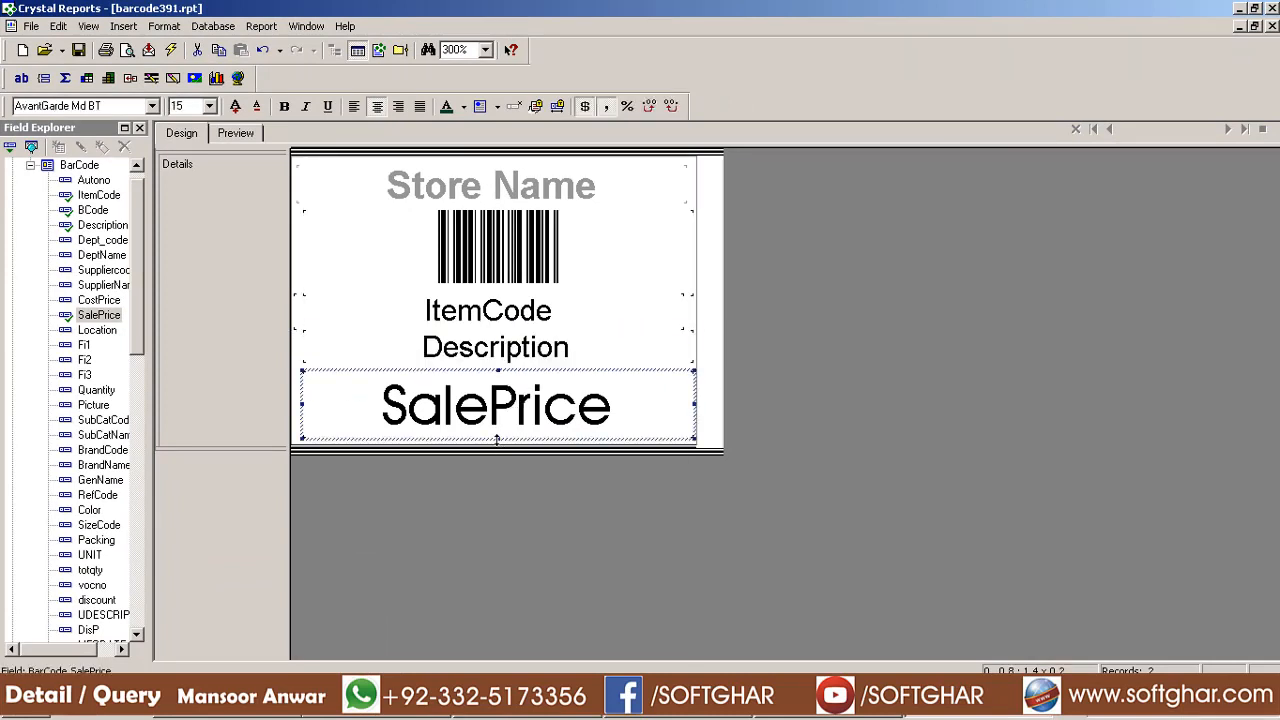
left_click_drag(501, 437, 501, 429)
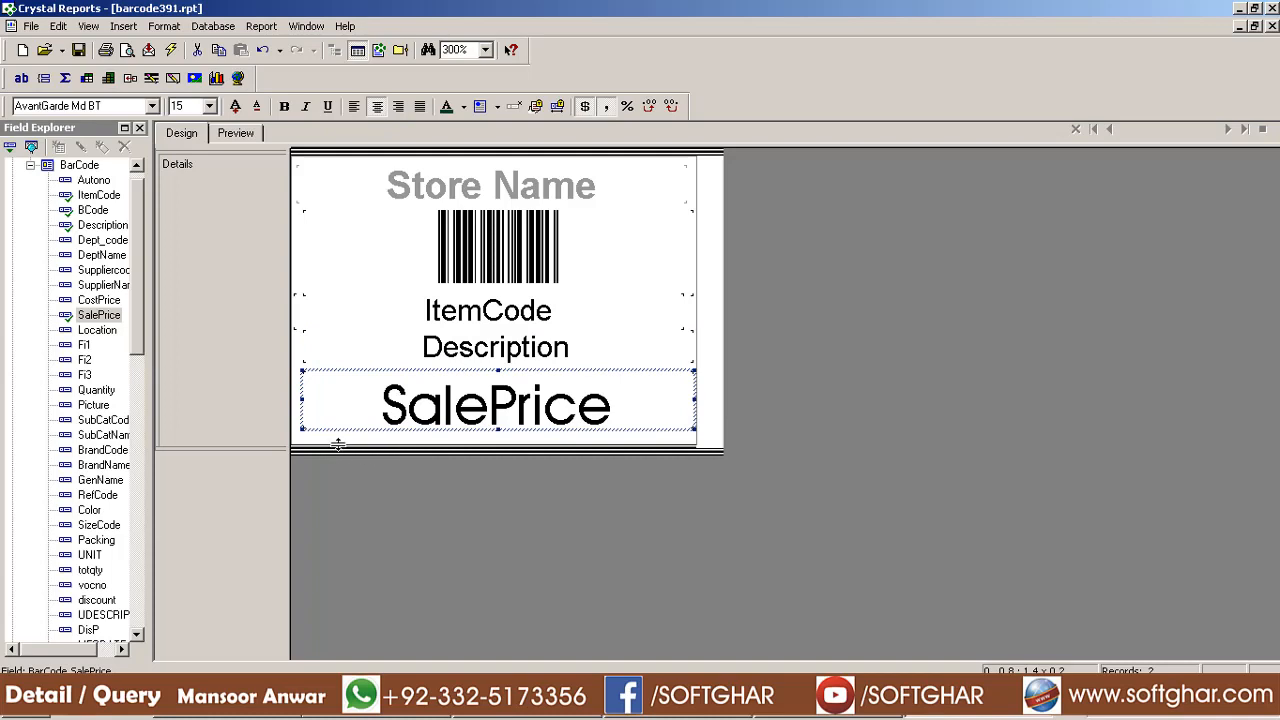
left_click_drag(338, 444, 337, 434)
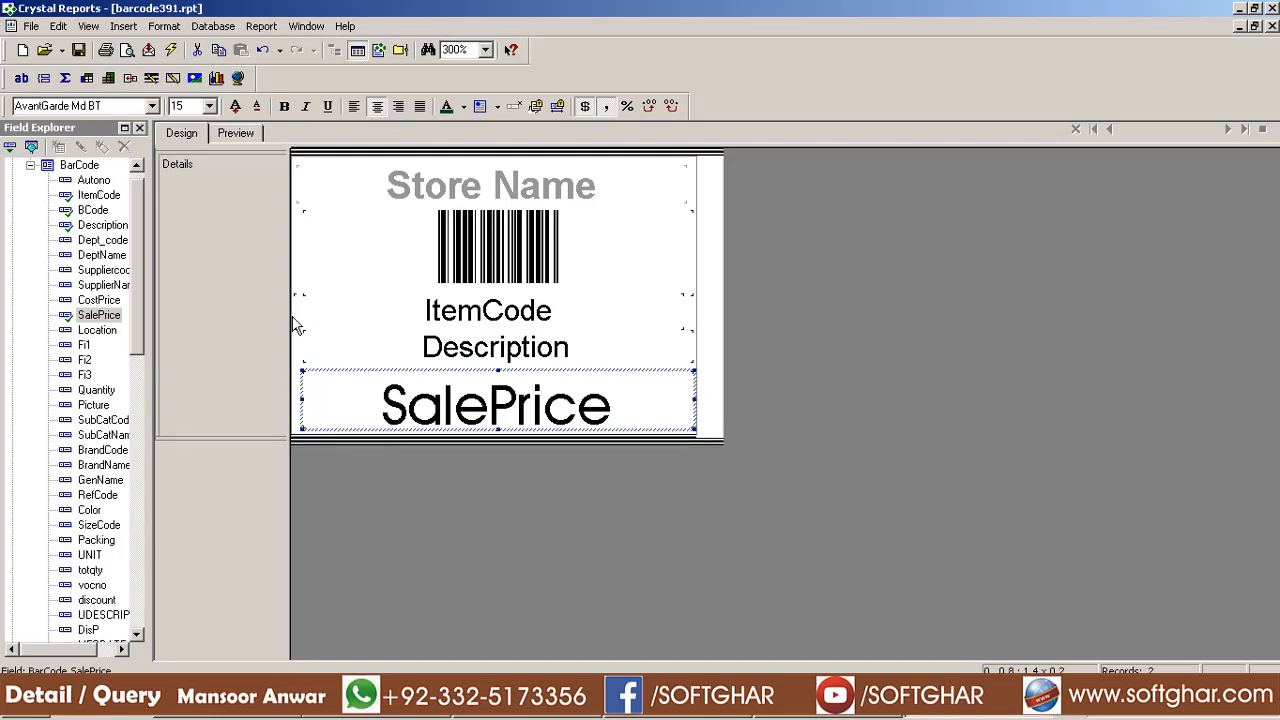
left_click(80, 51)
left_click(236, 138)
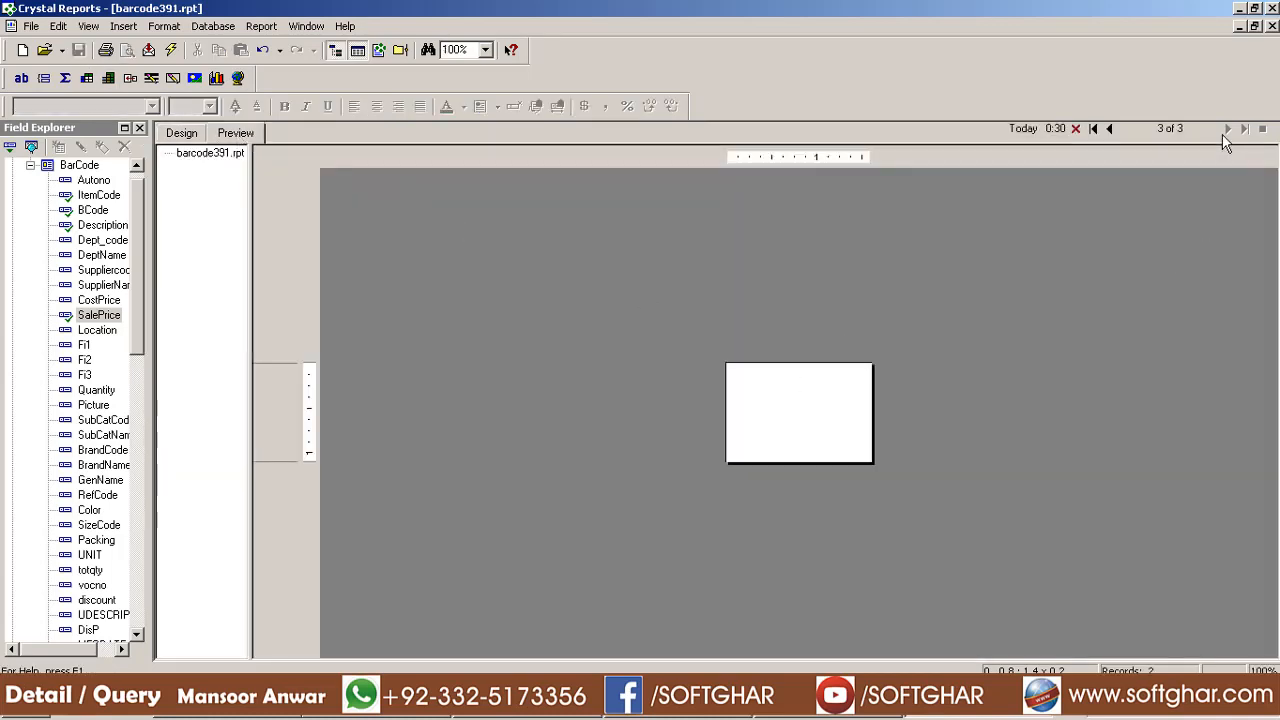
Nudge SalePrice up and shrink the Details section further, then preview again
left_click(176, 137)
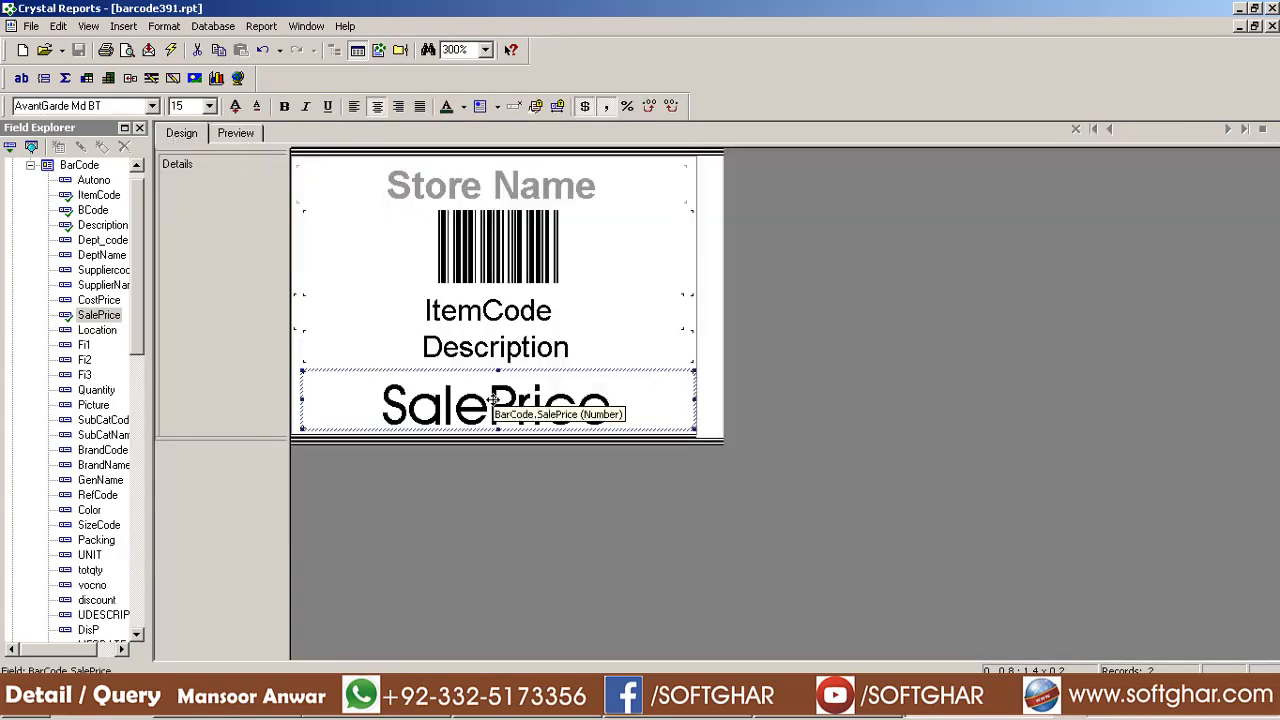
left_click_drag(492, 400, 488, 392)
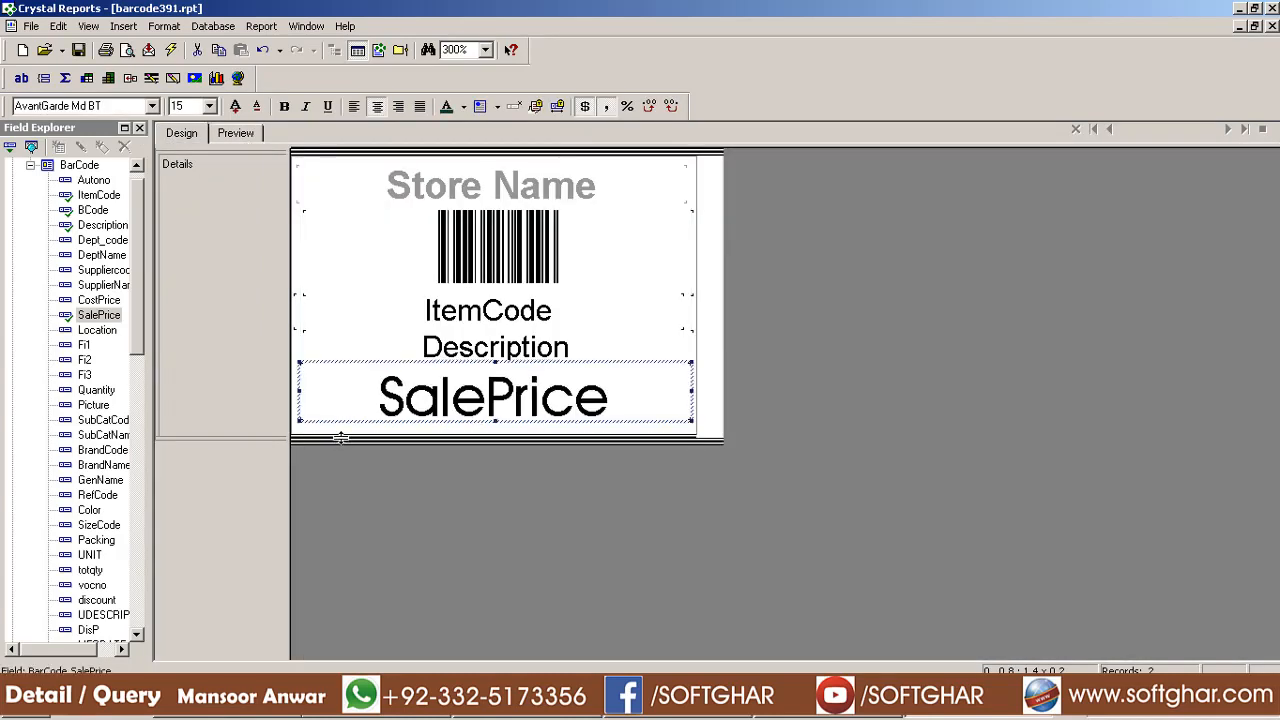
left_click_drag(341, 438, 340, 424)
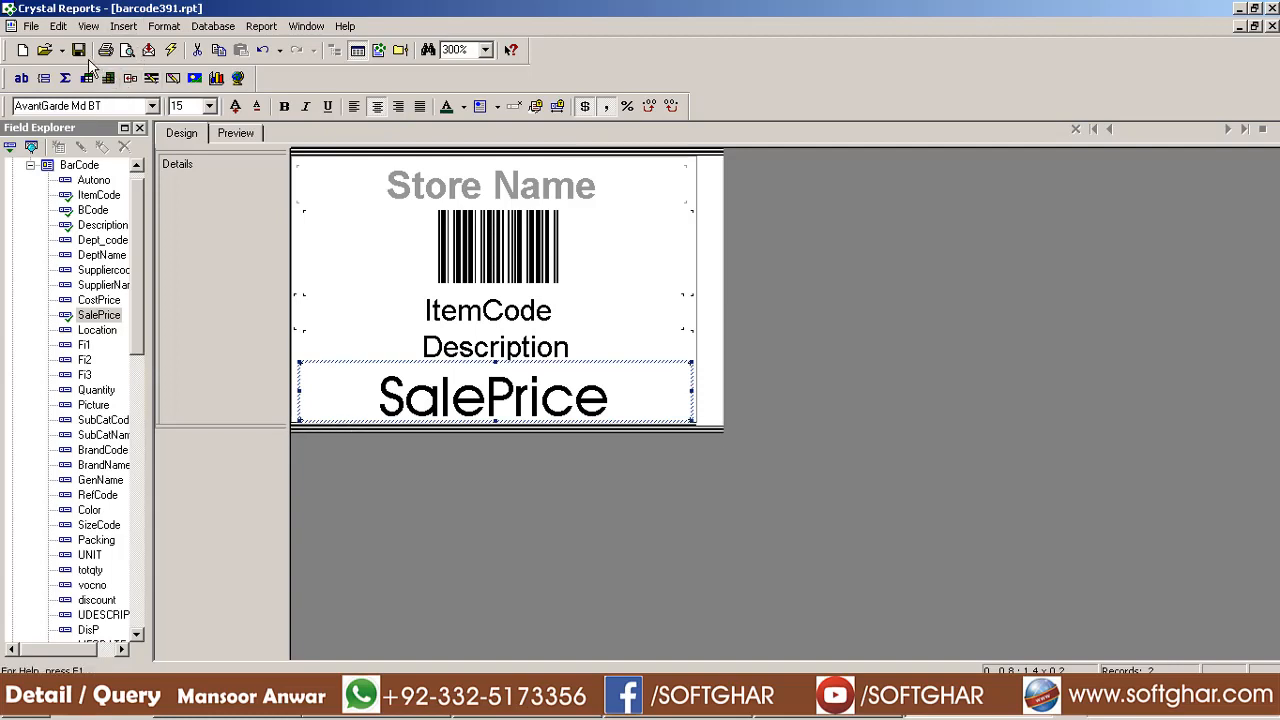
left_click(236, 136)
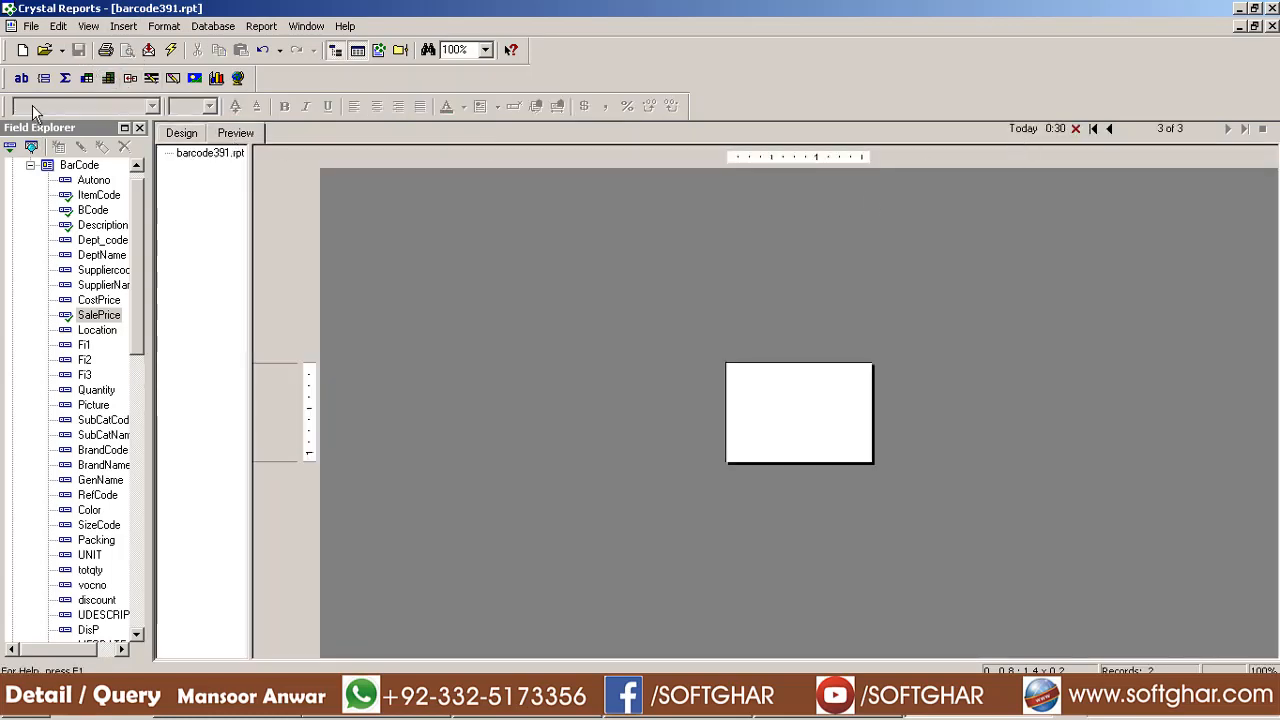
Fine-tune Description and SalePrice height and position, end Details just under SalePrice, and preview
left_click(180, 138)
left_click(500, 318)
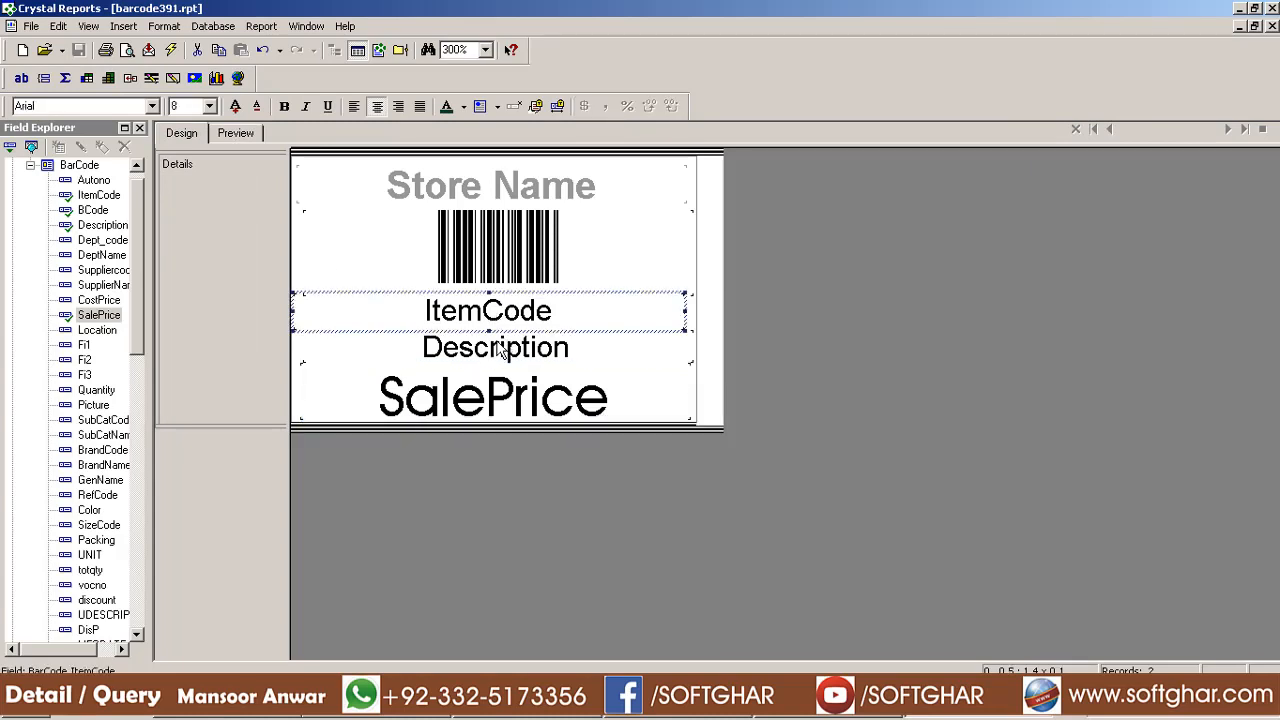
left_click(499, 345)
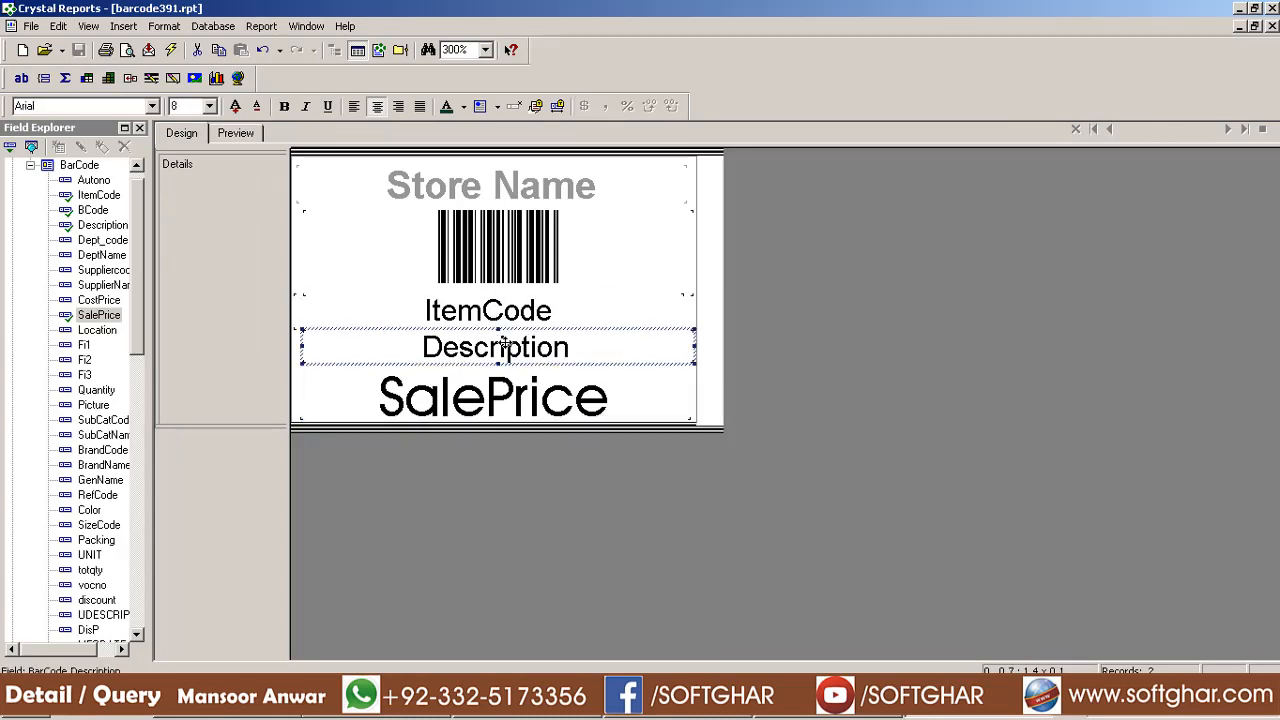
key("shift+Up")
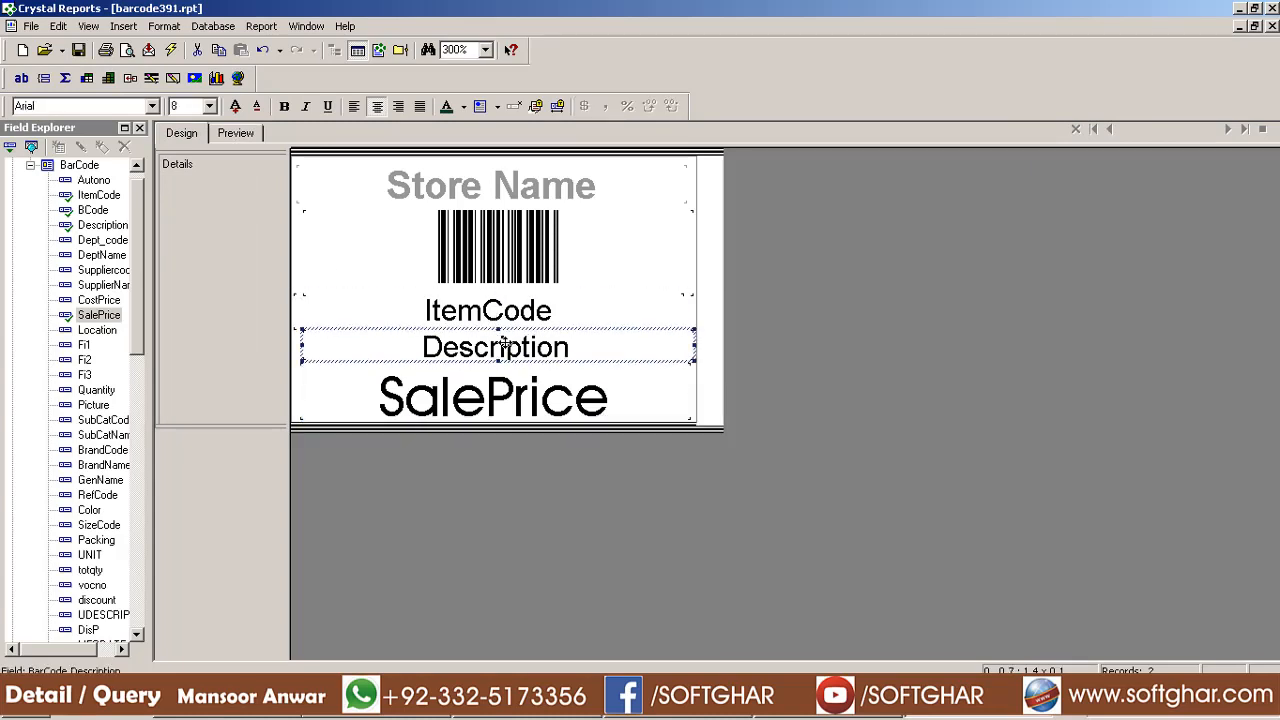
key("Up")
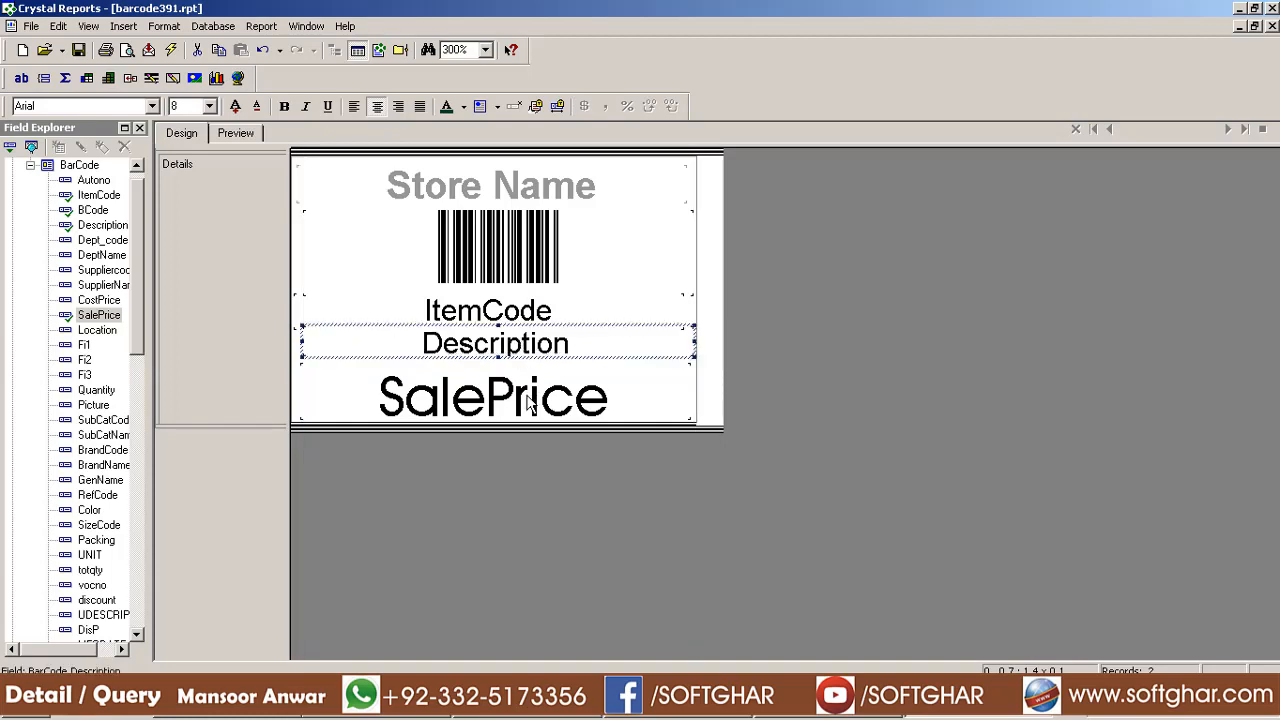
left_click(527, 395)
key("shift+Up")
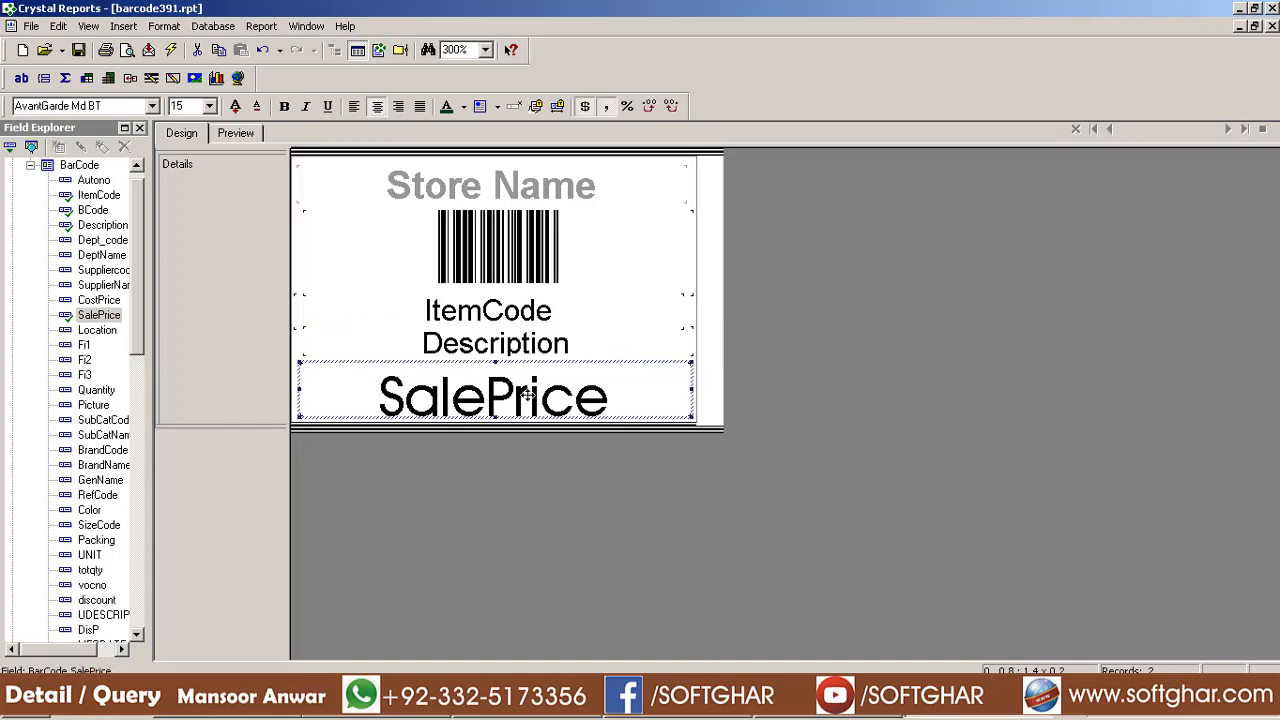
left_click_drag(527, 395, 536, 398)
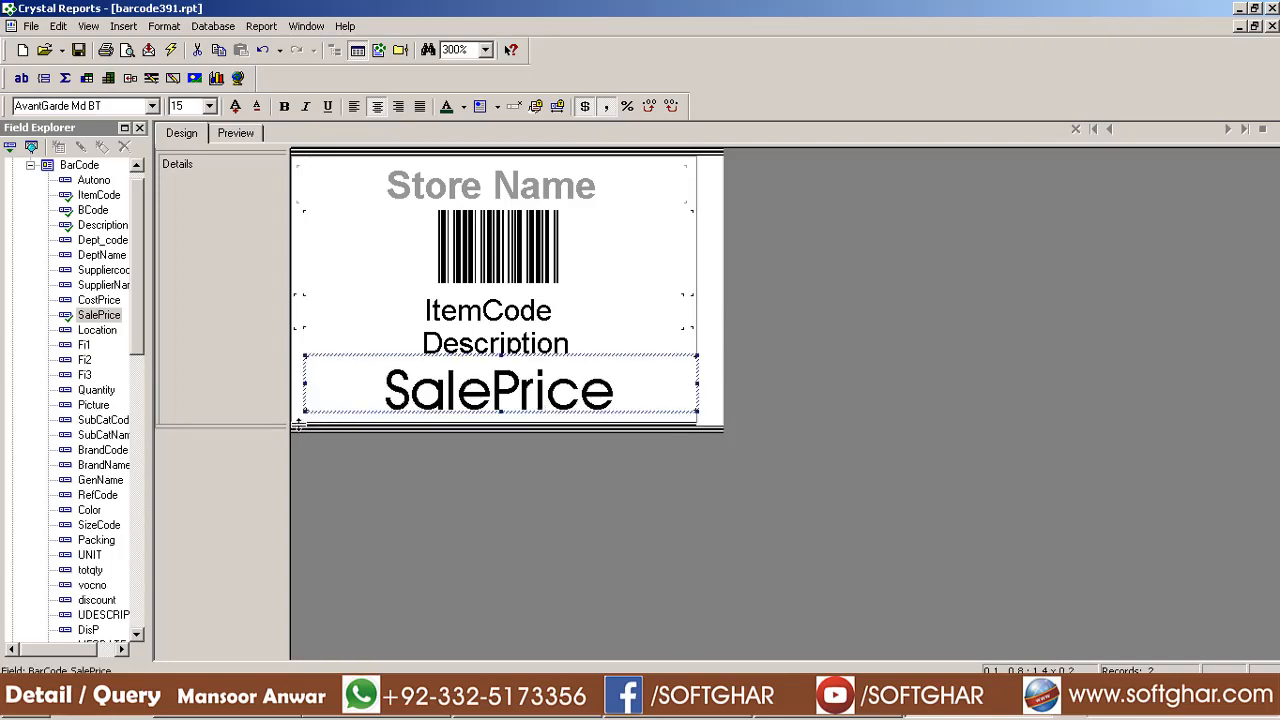
left_click_drag(298, 424, 298, 414)
left_click(240, 133)
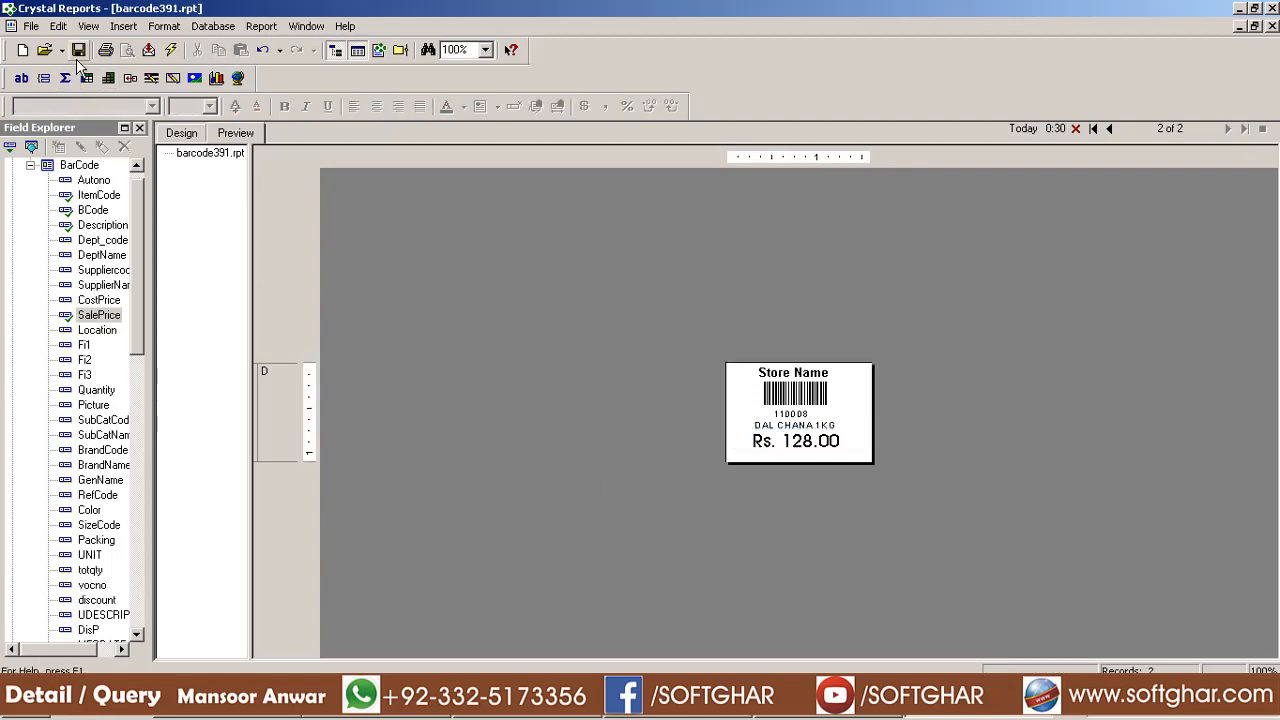
Print the label, then narrow the Rs. 128.00 price box from its right side
left_click(105, 50)
left_click(772, 294)
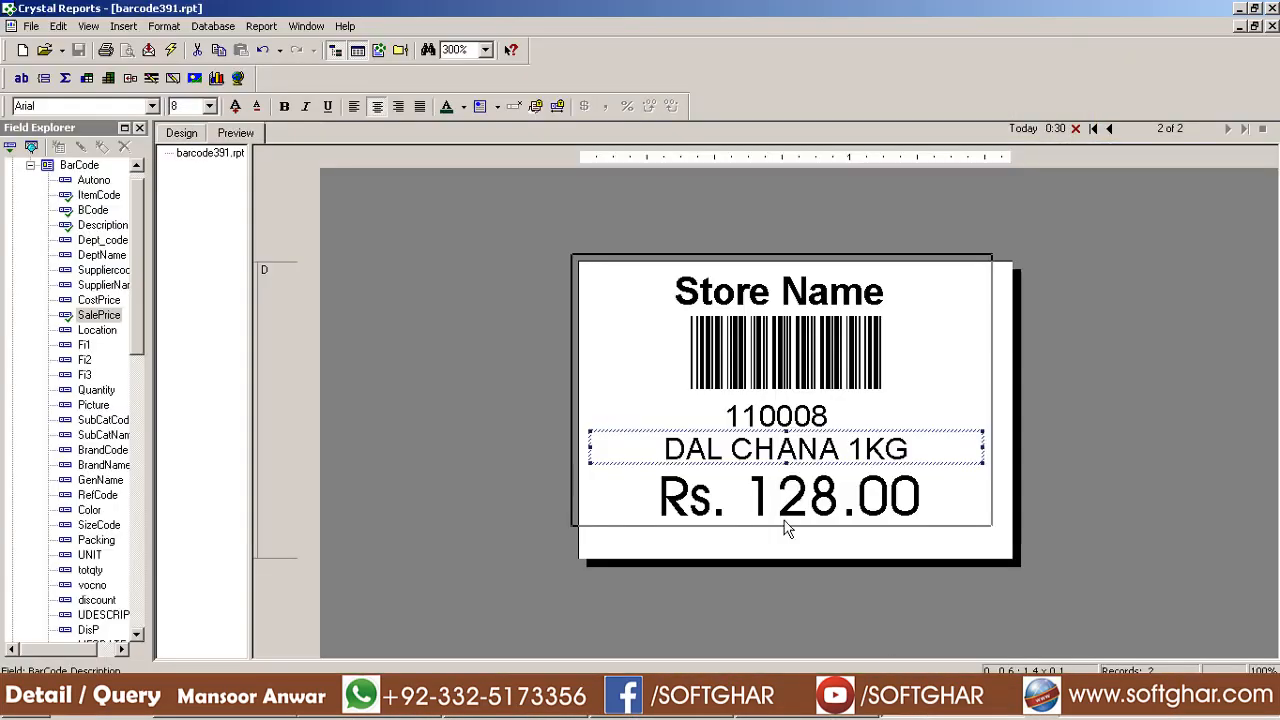
left_click(904, 510)
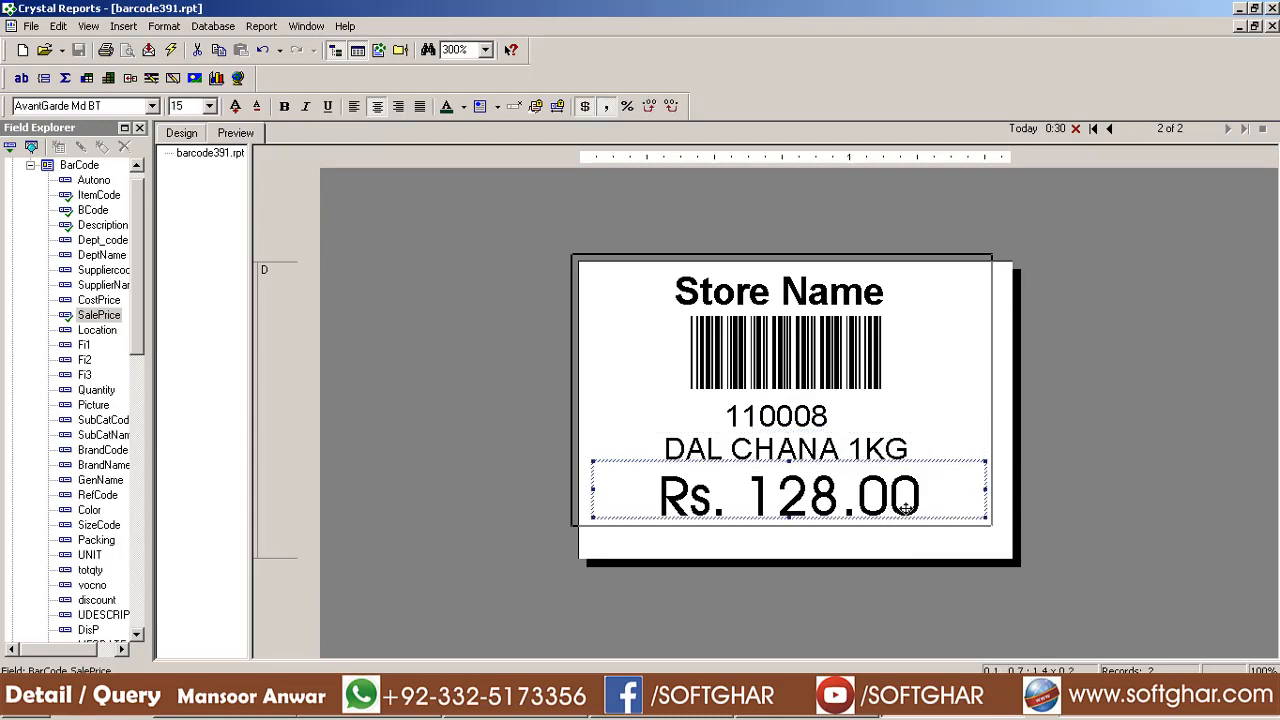
left_click_drag(985, 489, 928, 496)
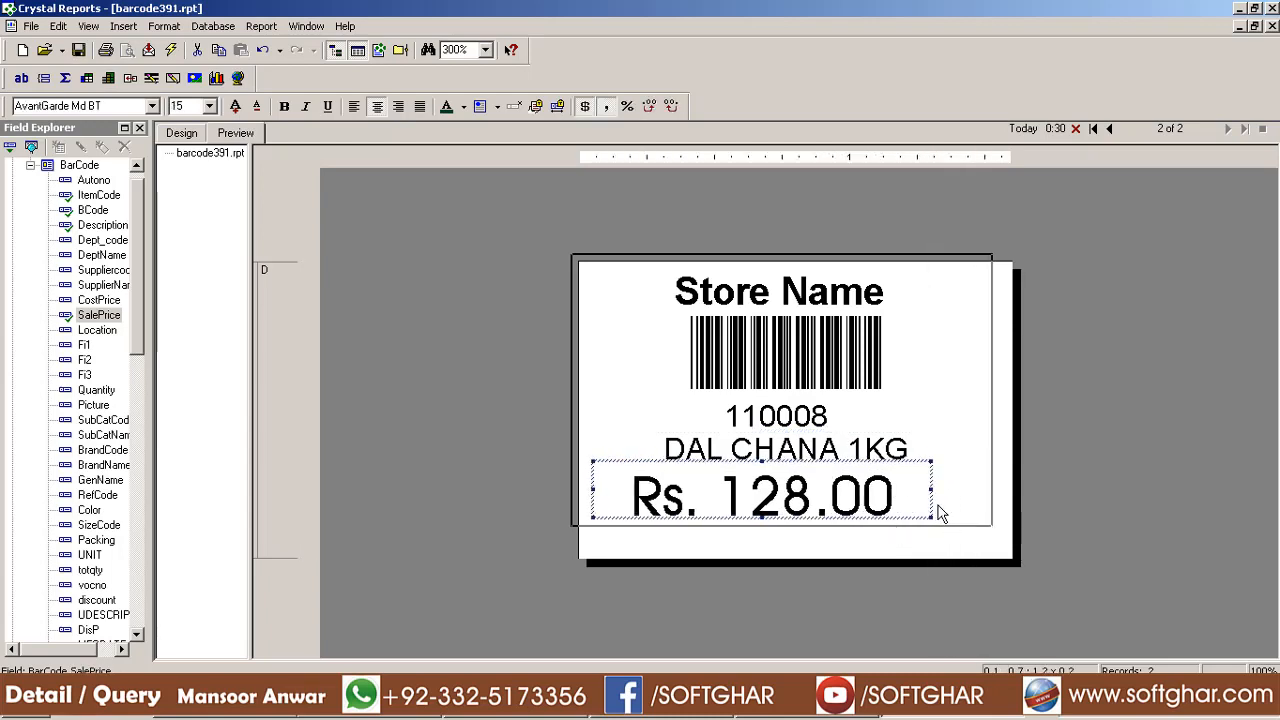
left_click(31, 26)
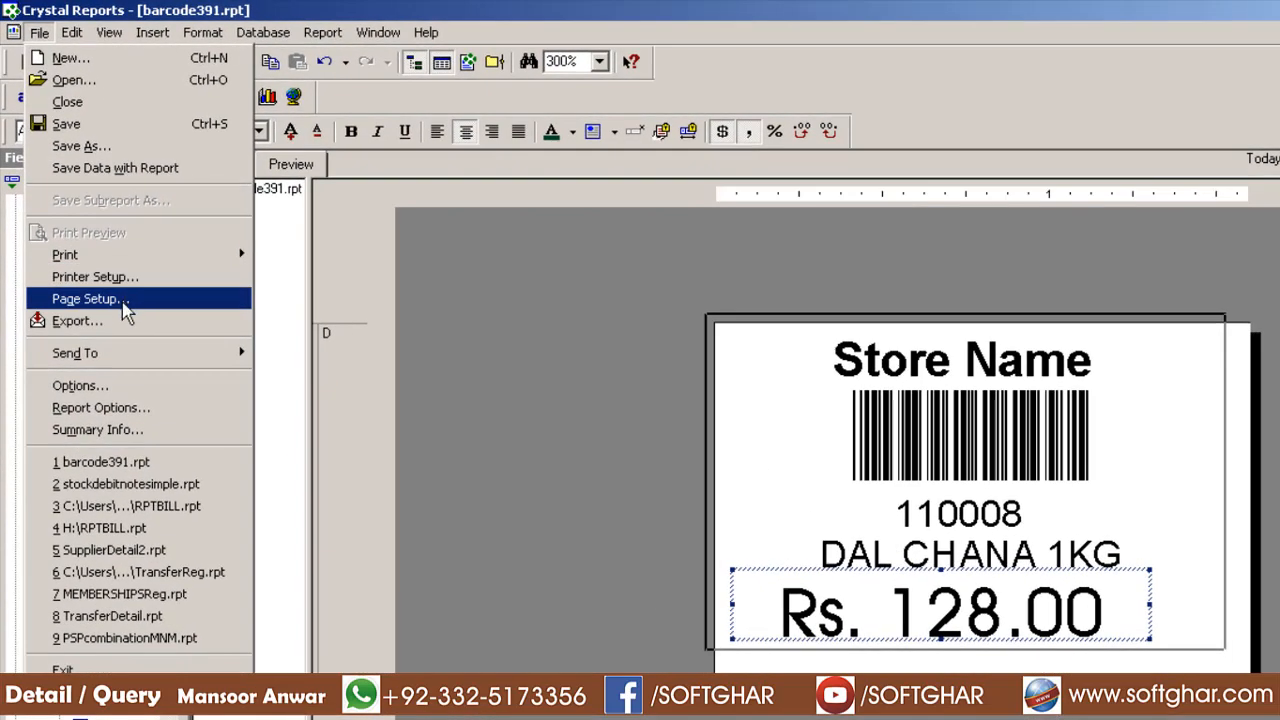
left_click(123, 303)
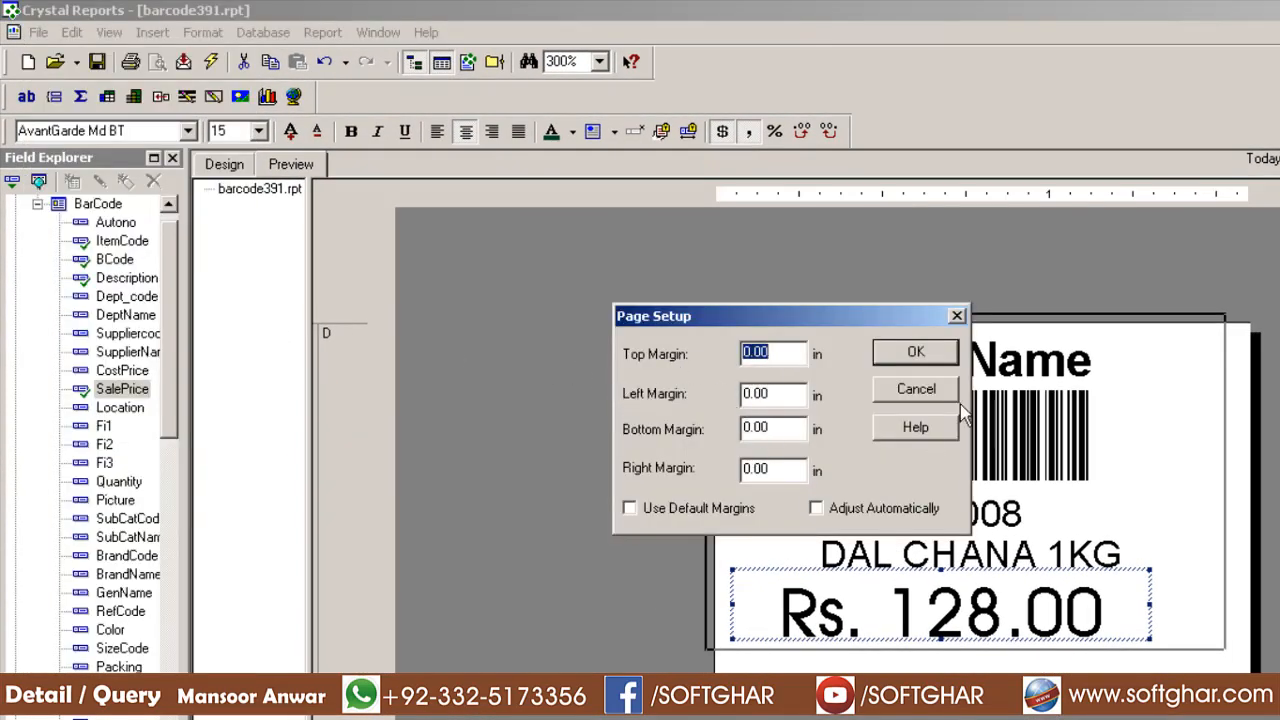
left_click(921, 396)
left_click(38, 32)
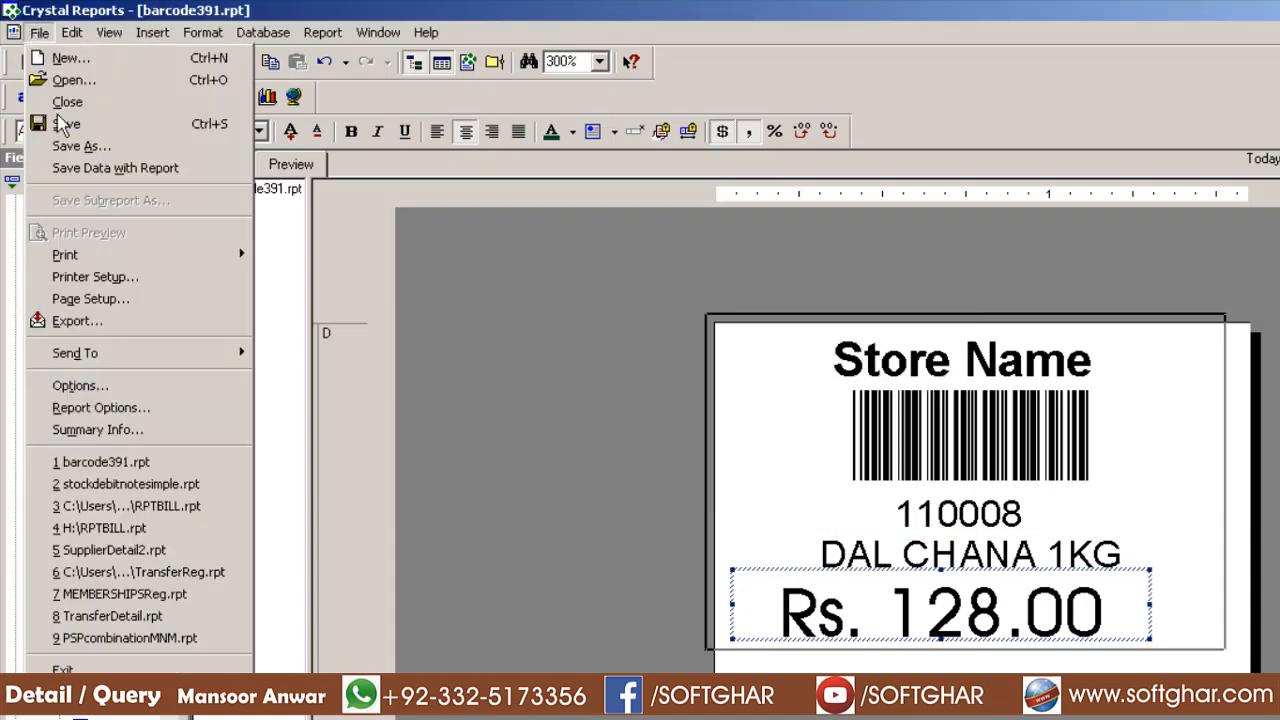
left_click(110, 302)
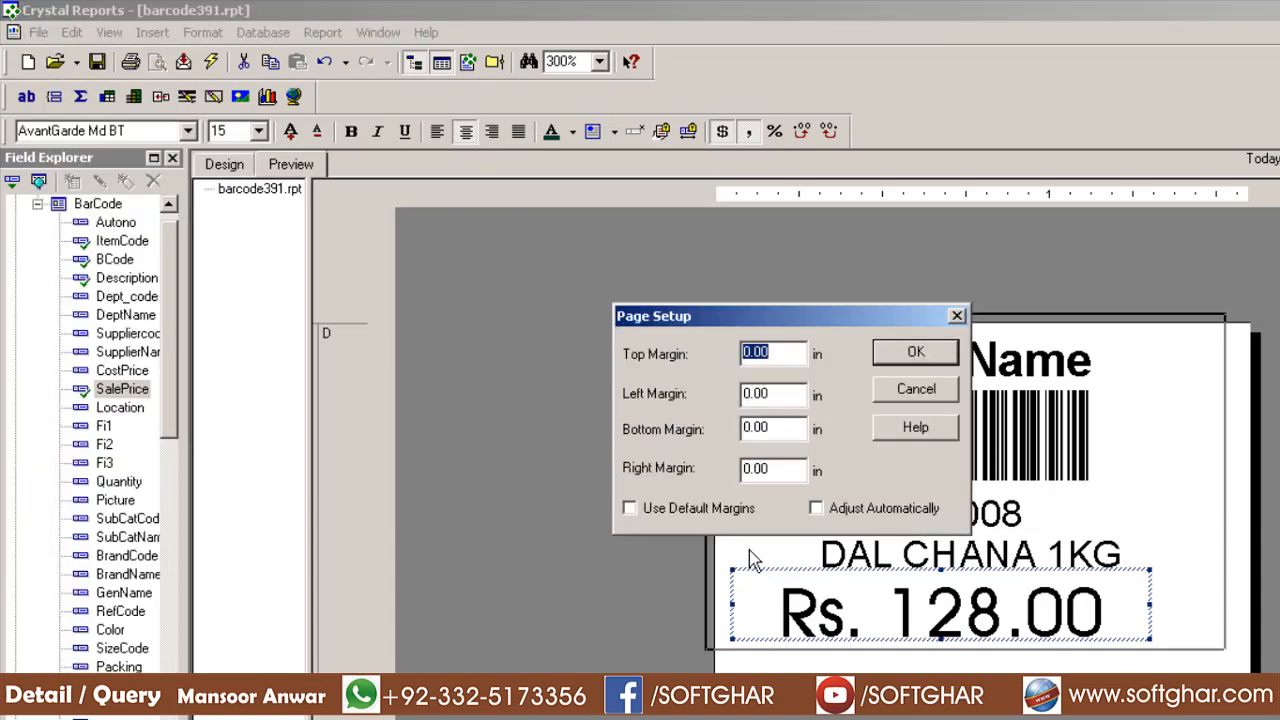
left_click(924, 396)
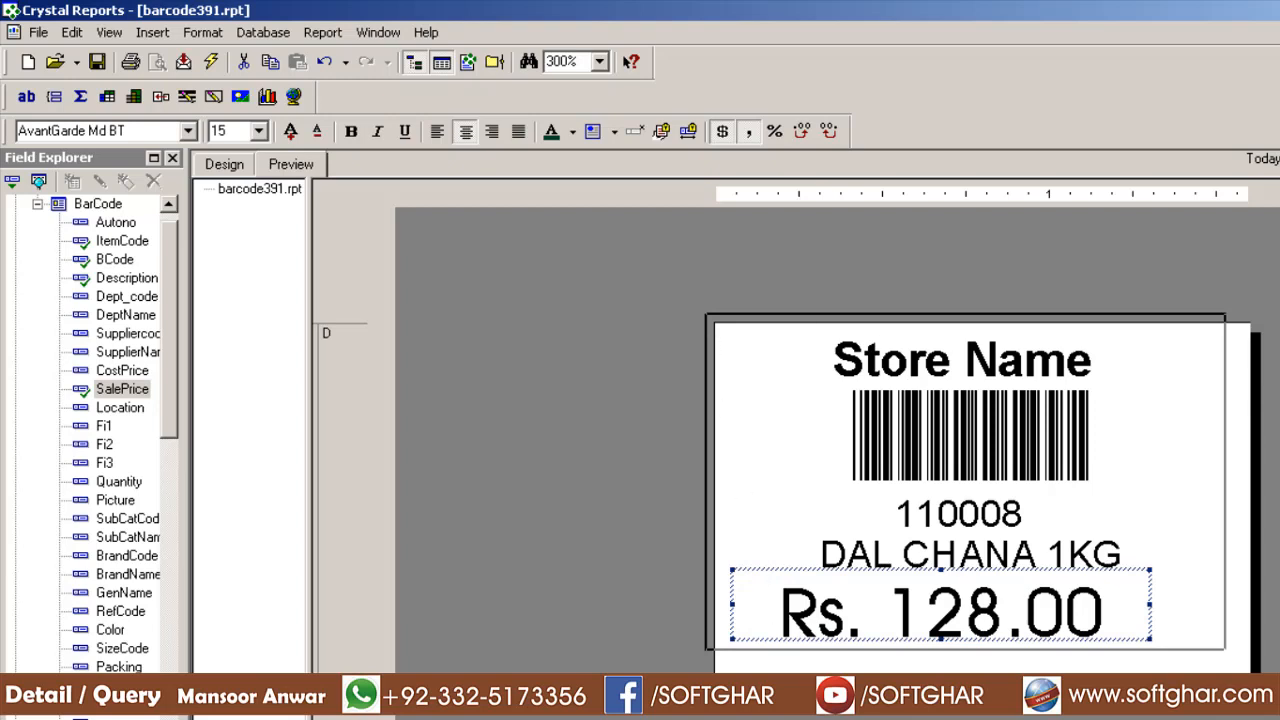
left_click(314, 35)
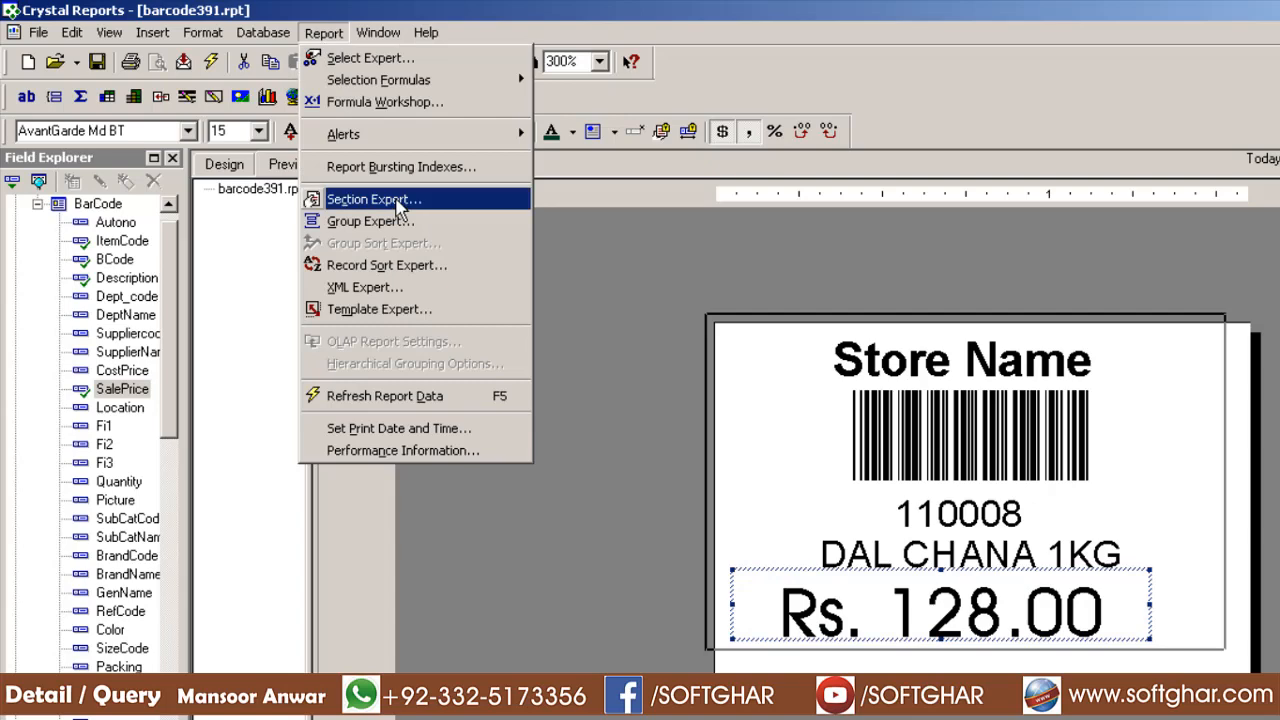
Apply the Details layout in Section Expert: 1.500 in width, 0.100 in horizontal and 0.110 in vertical gaps
left_click(400, 205)
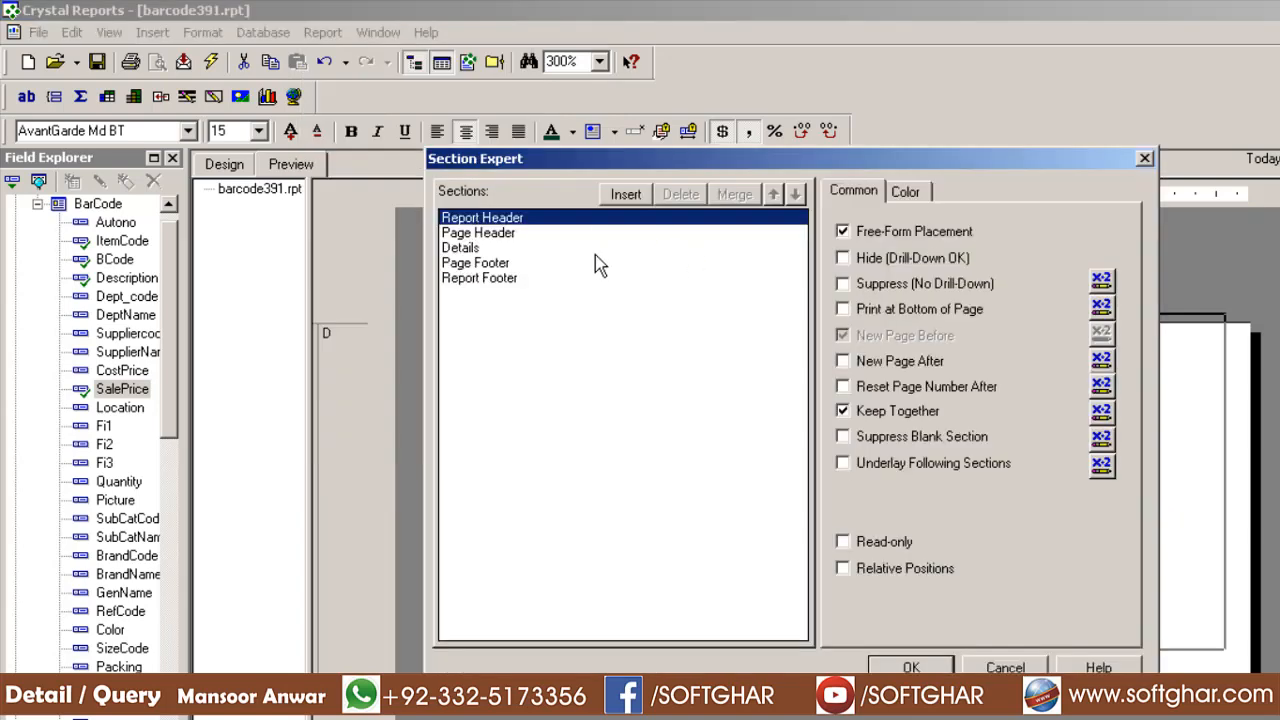
left_click(491, 250)
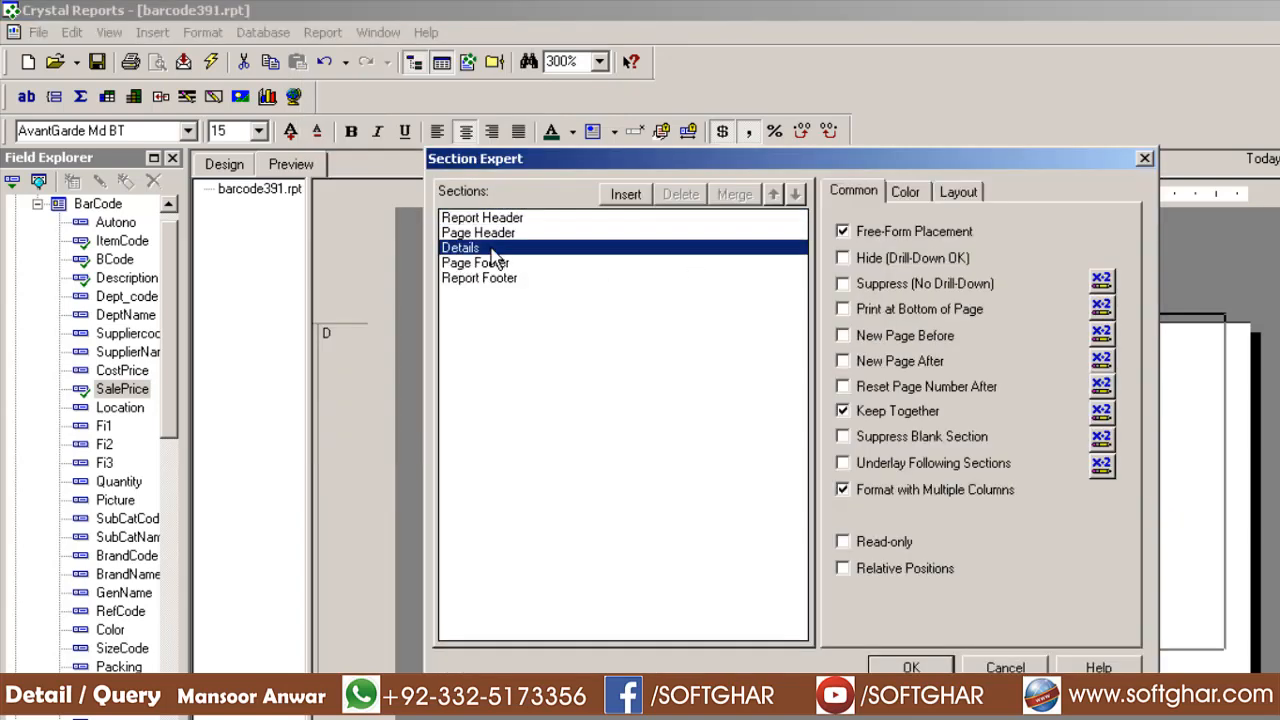
left_click(971, 201)
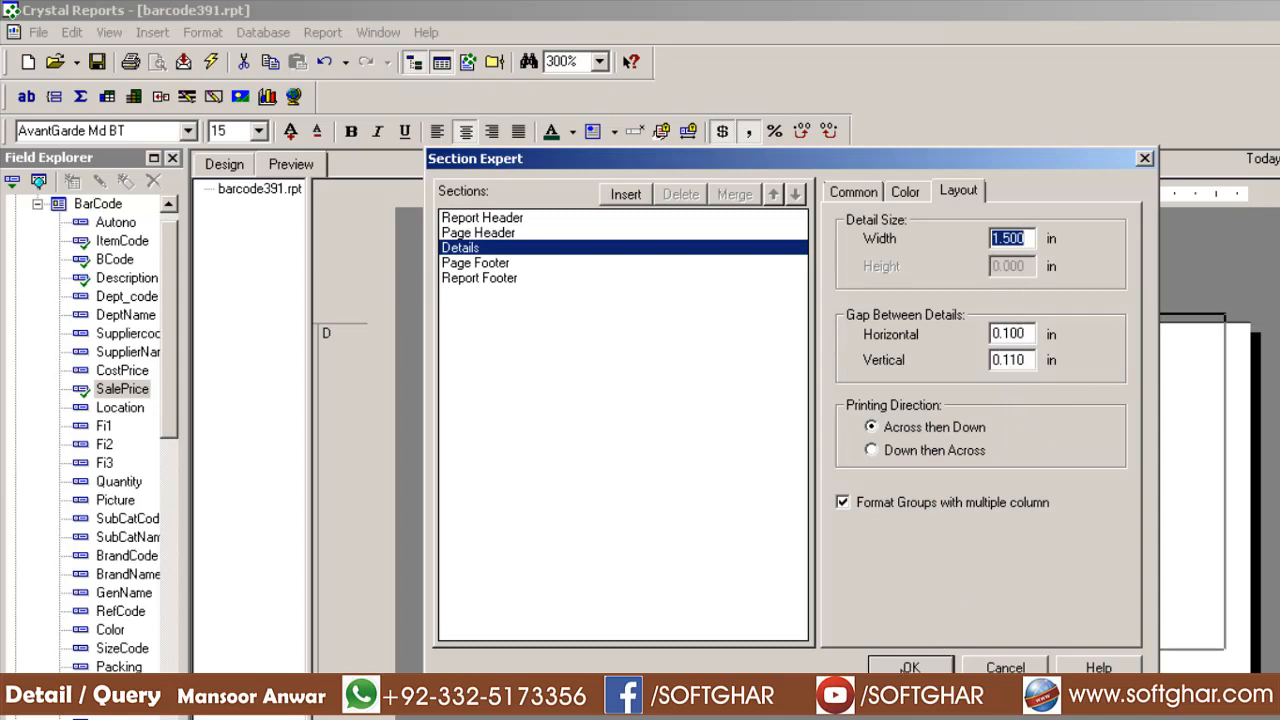
left_click(910, 667)
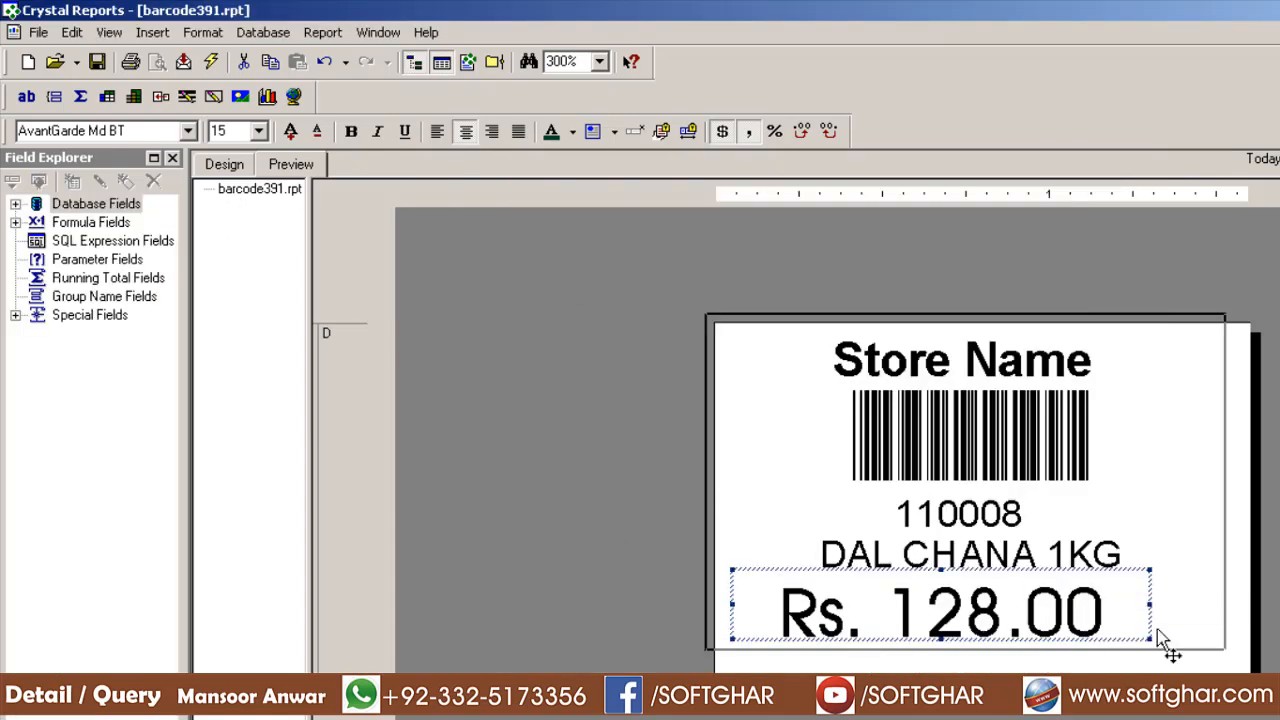
Narrow the Rs. 128.00 price box from its right edge in the preview
left_click(1183, 612)
left_click(985, 622)
left_click_drag(1148, 605, 1121, 605)
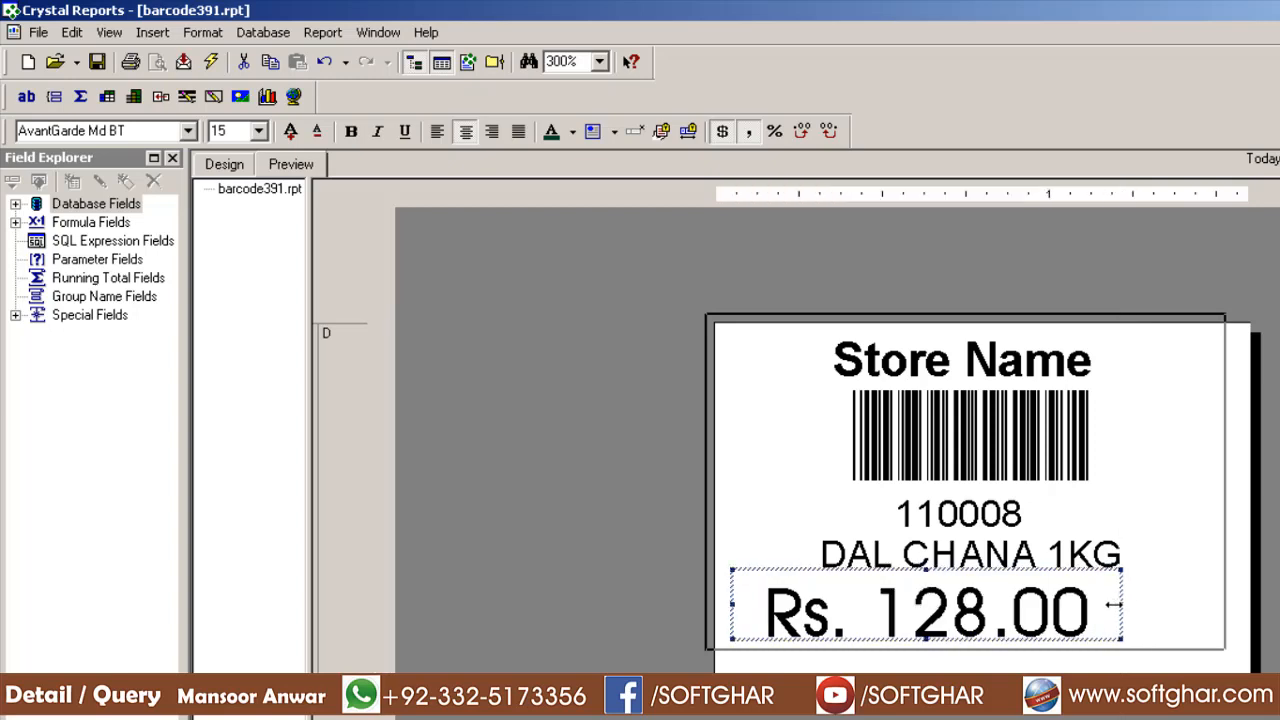
left_click(887, 562)
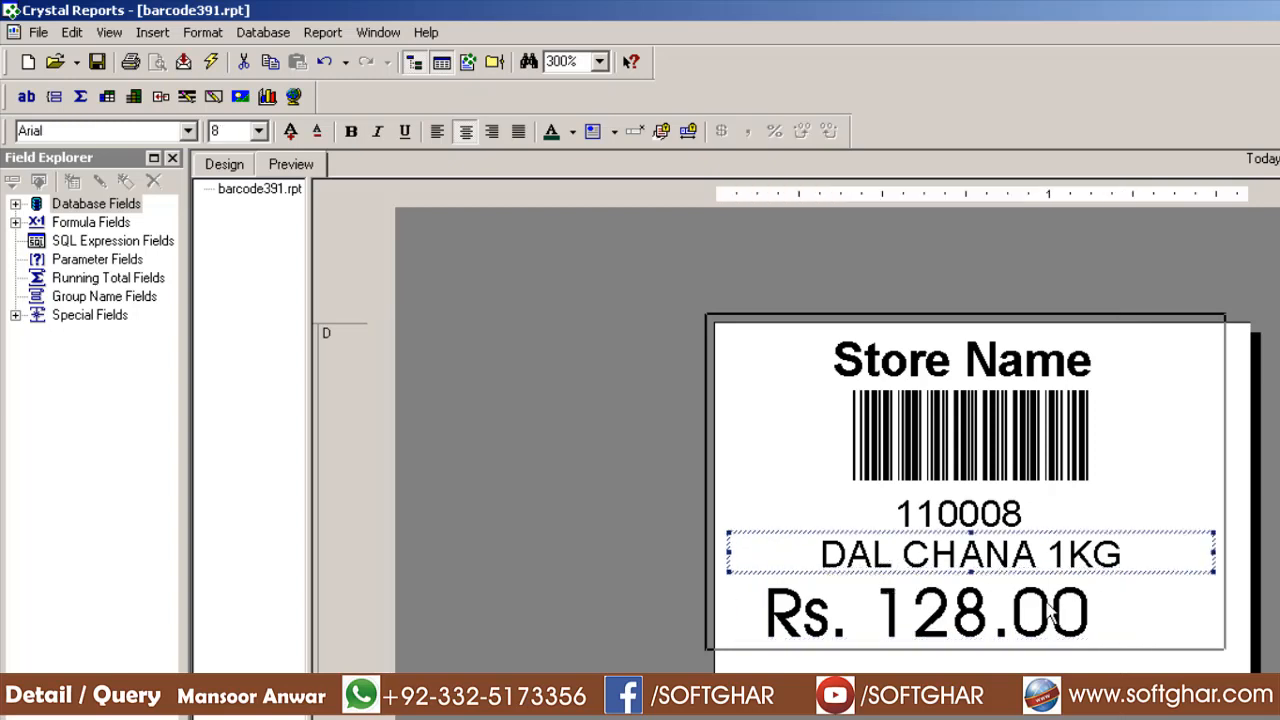
Narrow the SalePrice field in Design as well, then return to Preview and bring up its options
left_click(226, 165)
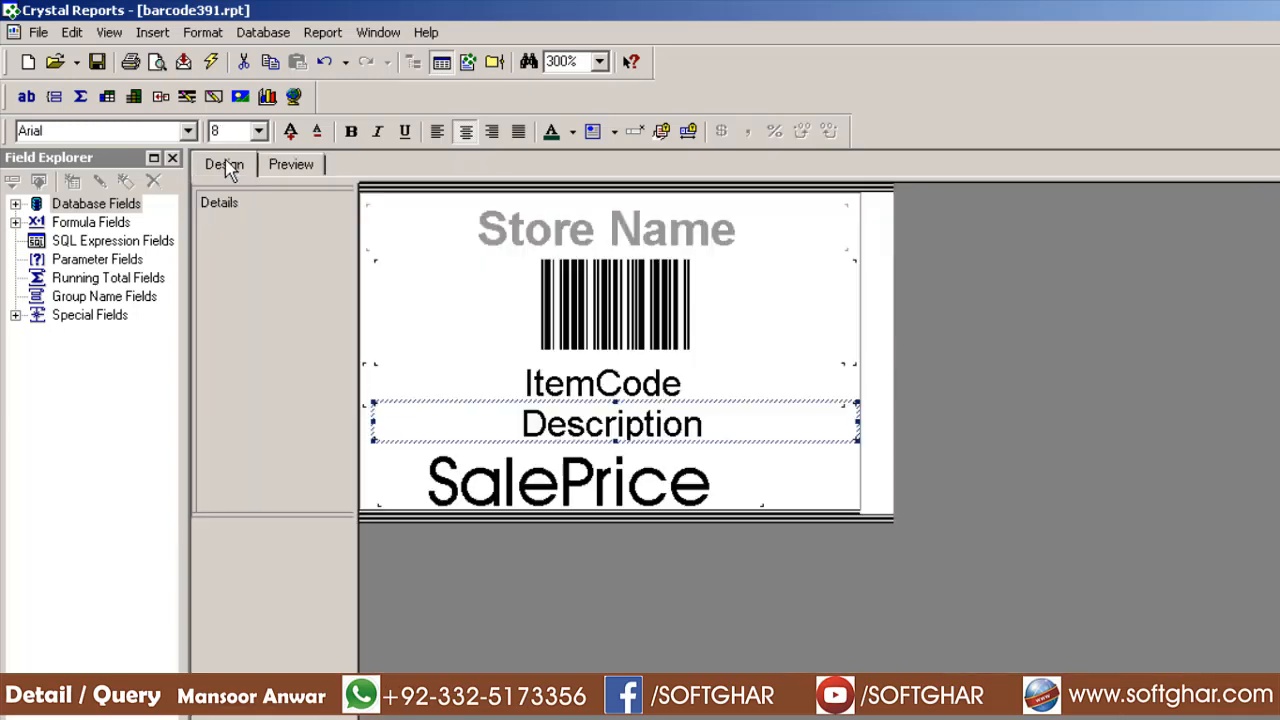
left_click(618, 503)
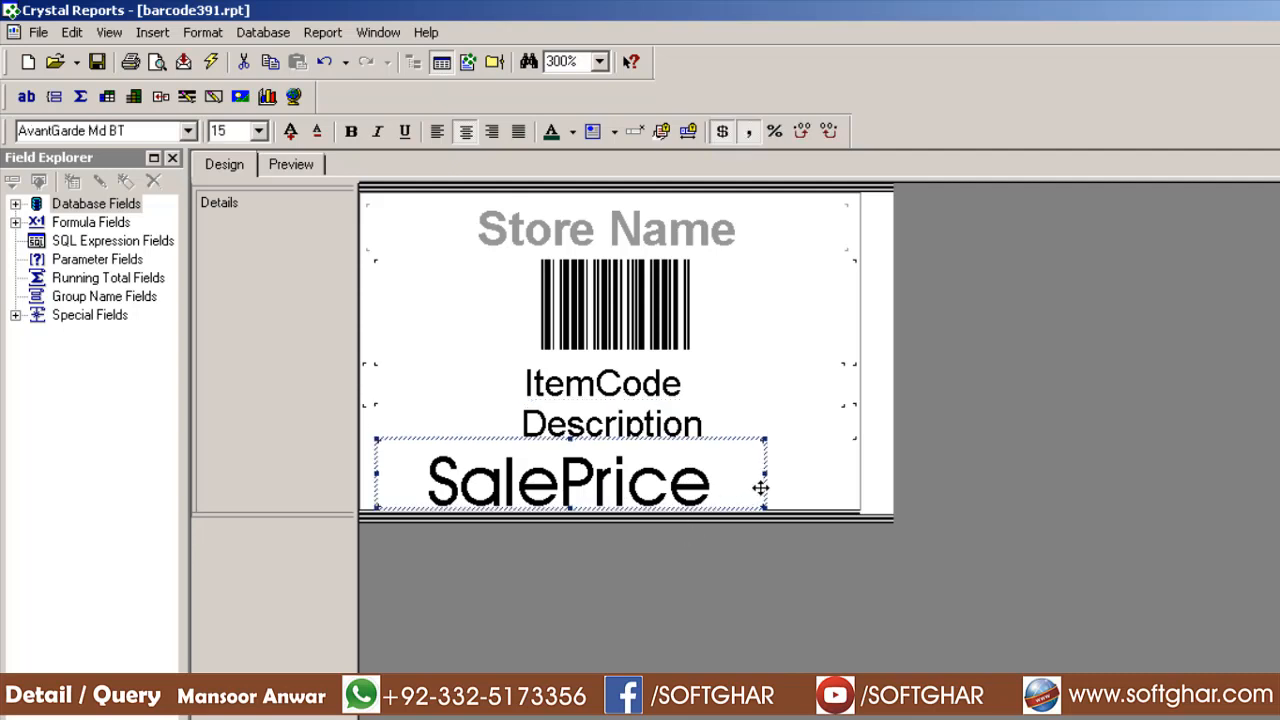
left_click_drag(763, 474, 717, 472)
left_click(288, 166)
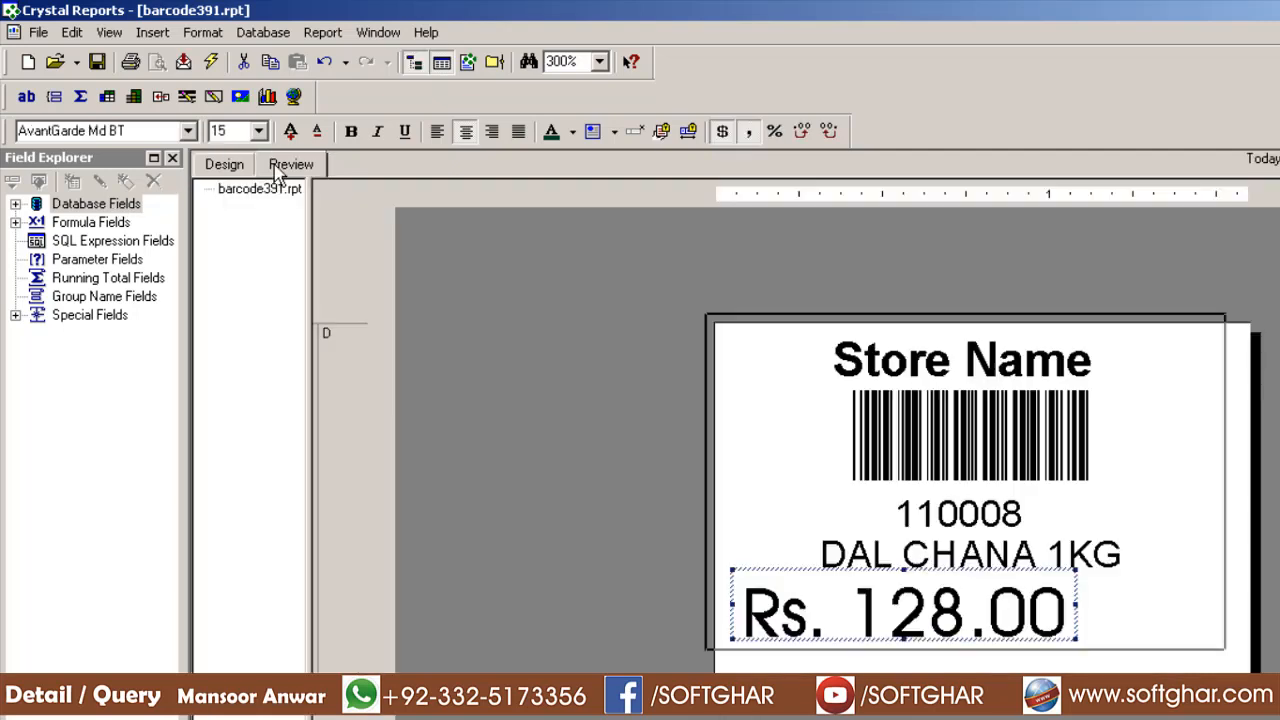
right_click(946, 612)
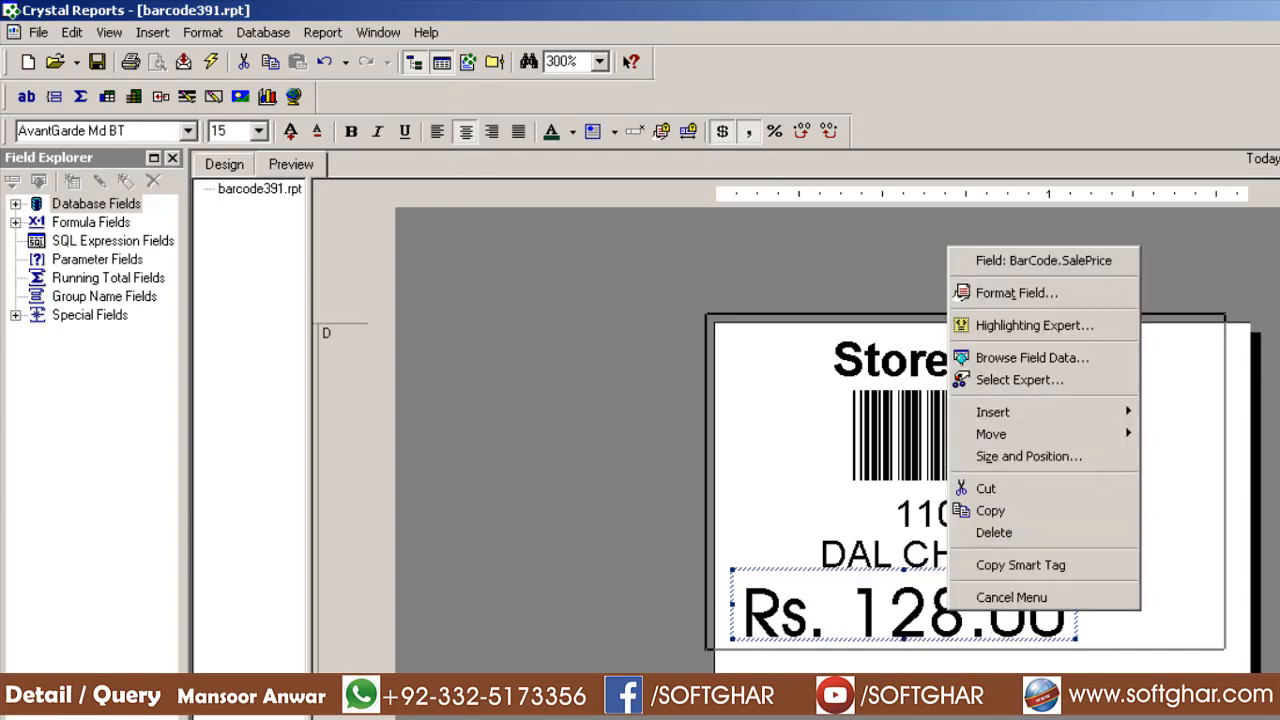
right_click(971, 624)
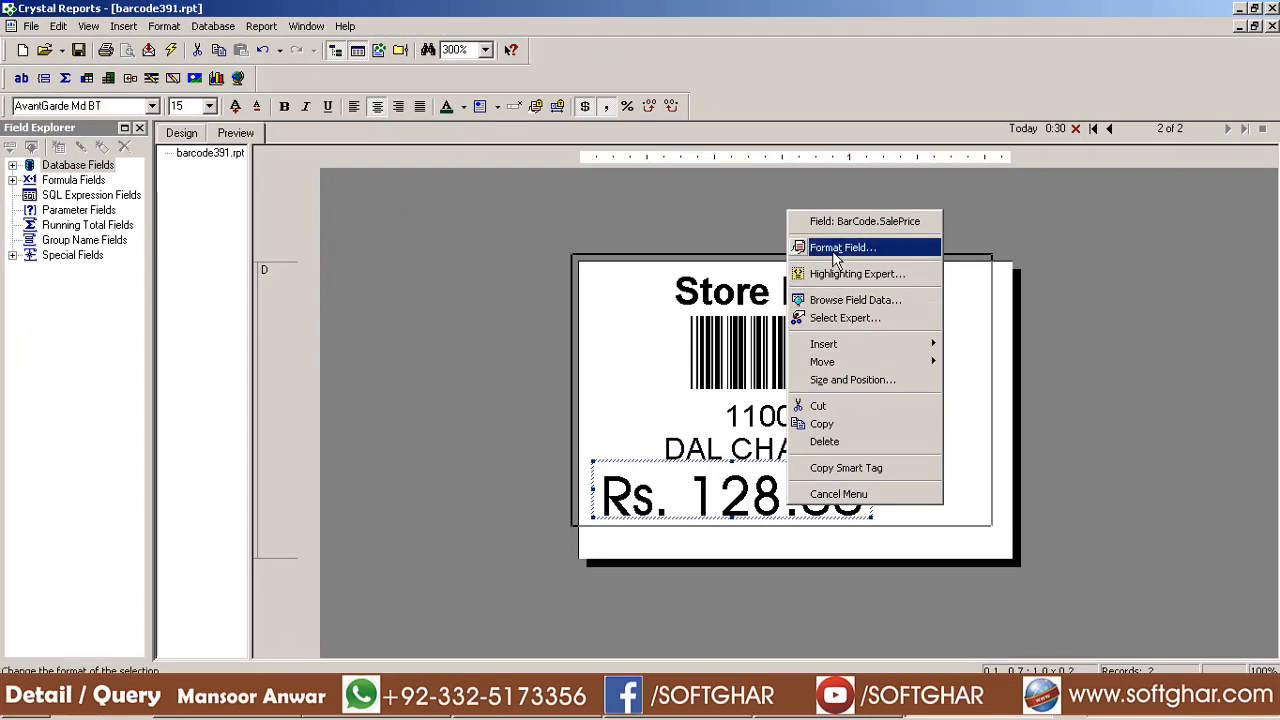
Customize the price number format with Decimals 1 and Rounding 1 so it reads Rs. 128
left_click(835, 248)
left_click(548, 453)
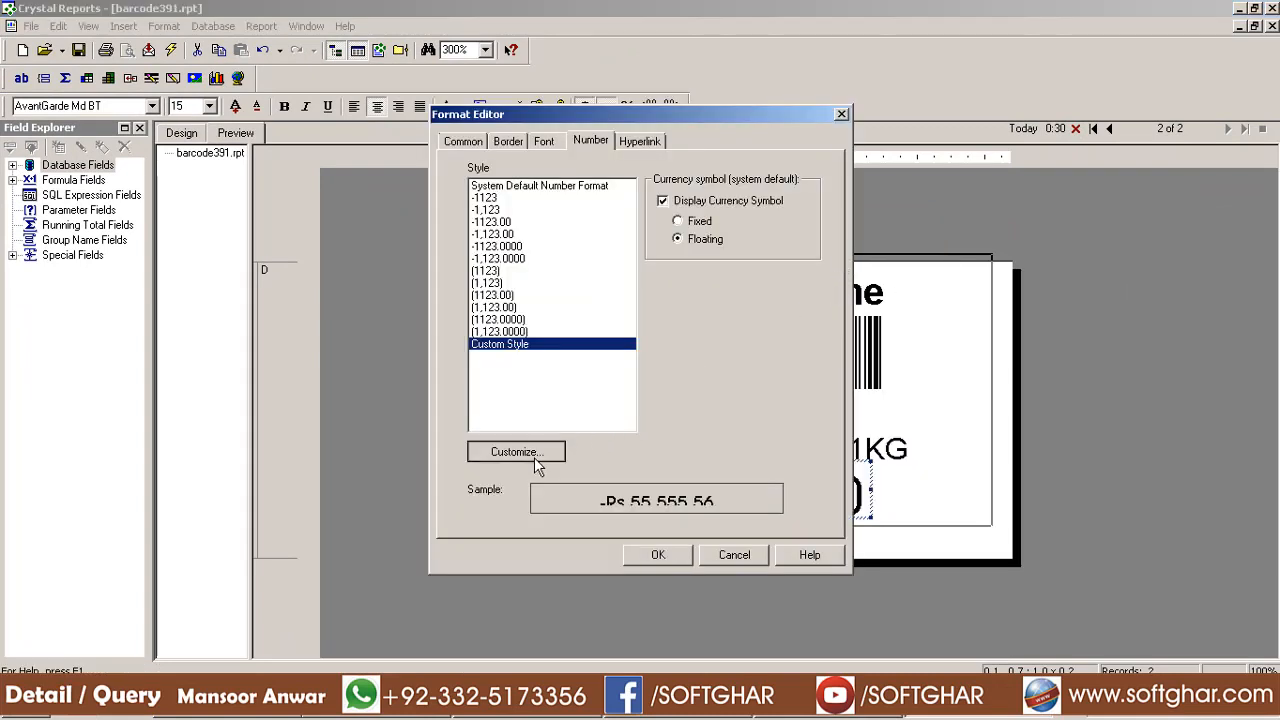
left_click(566, 284)
left_click(544, 300)
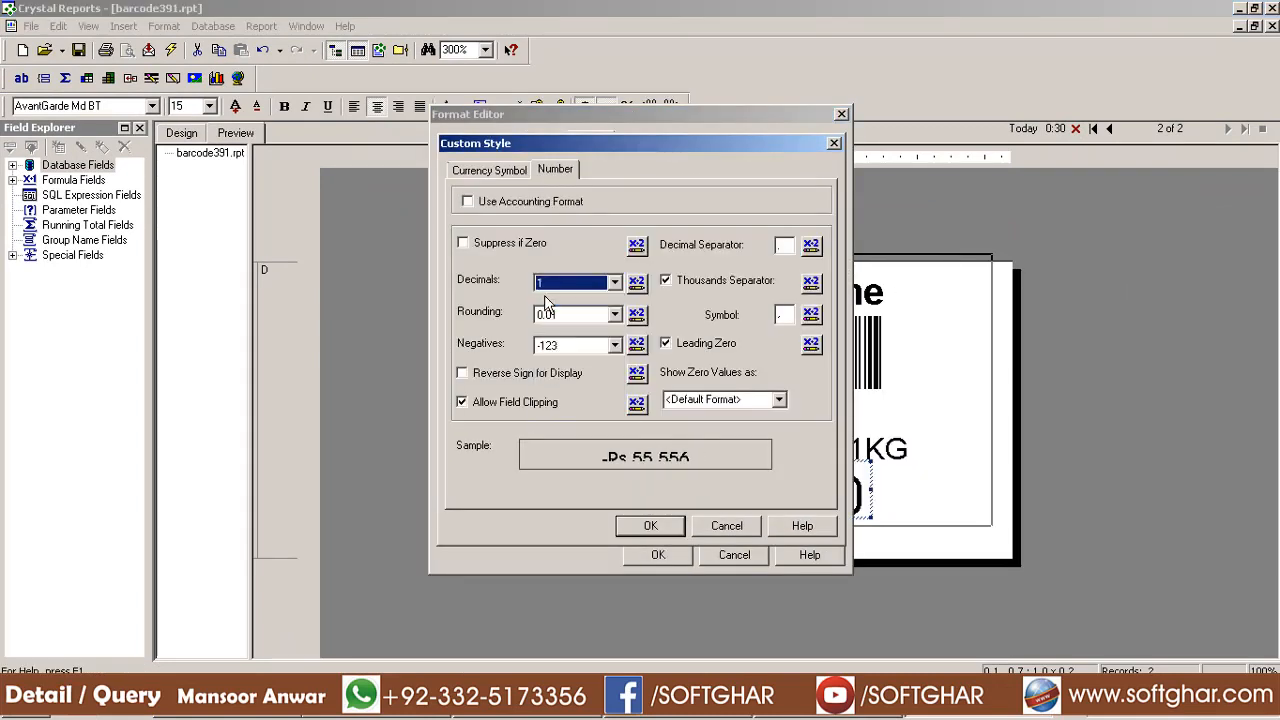
left_click(577, 318)
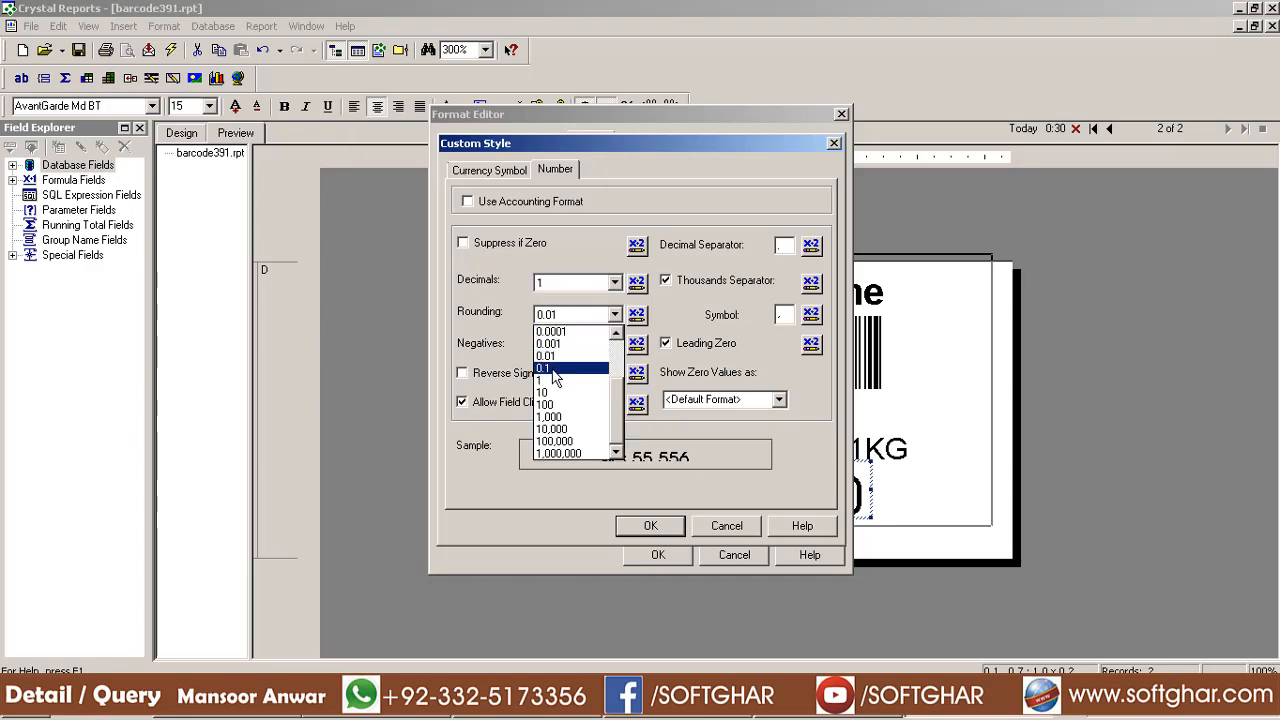
left_click(548, 377)
left_click(684, 526)
left_click(678, 560)
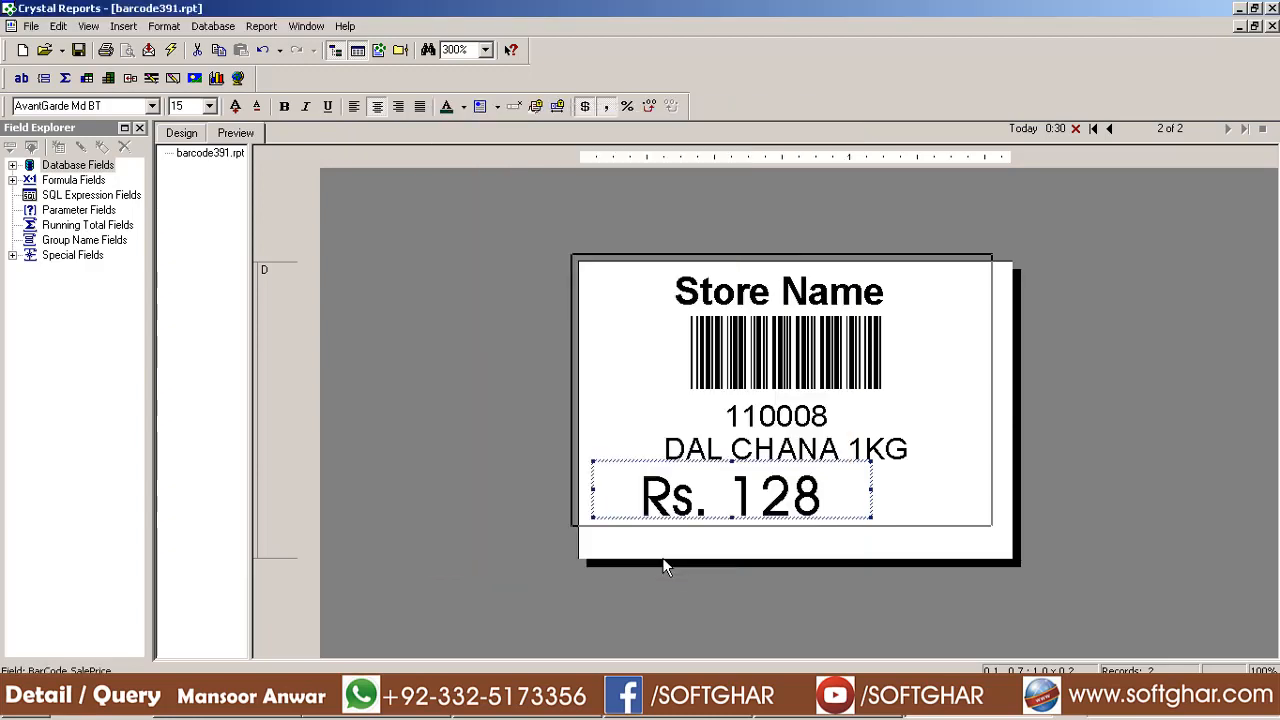
Narrow the Rs. 128 price box and expand Database Fields to list the BarCode table's fields
left_click_drag(872, 489, 836, 489)
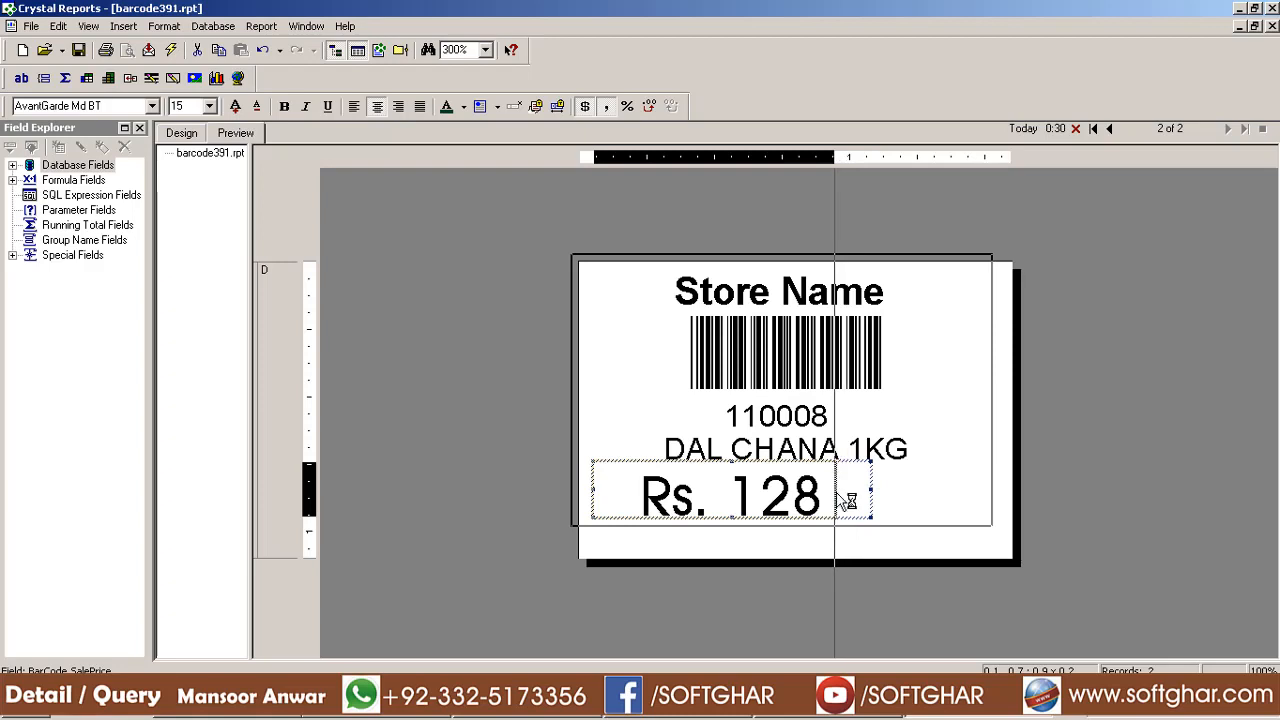
double_click(78, 165)
left_click(84, 182)
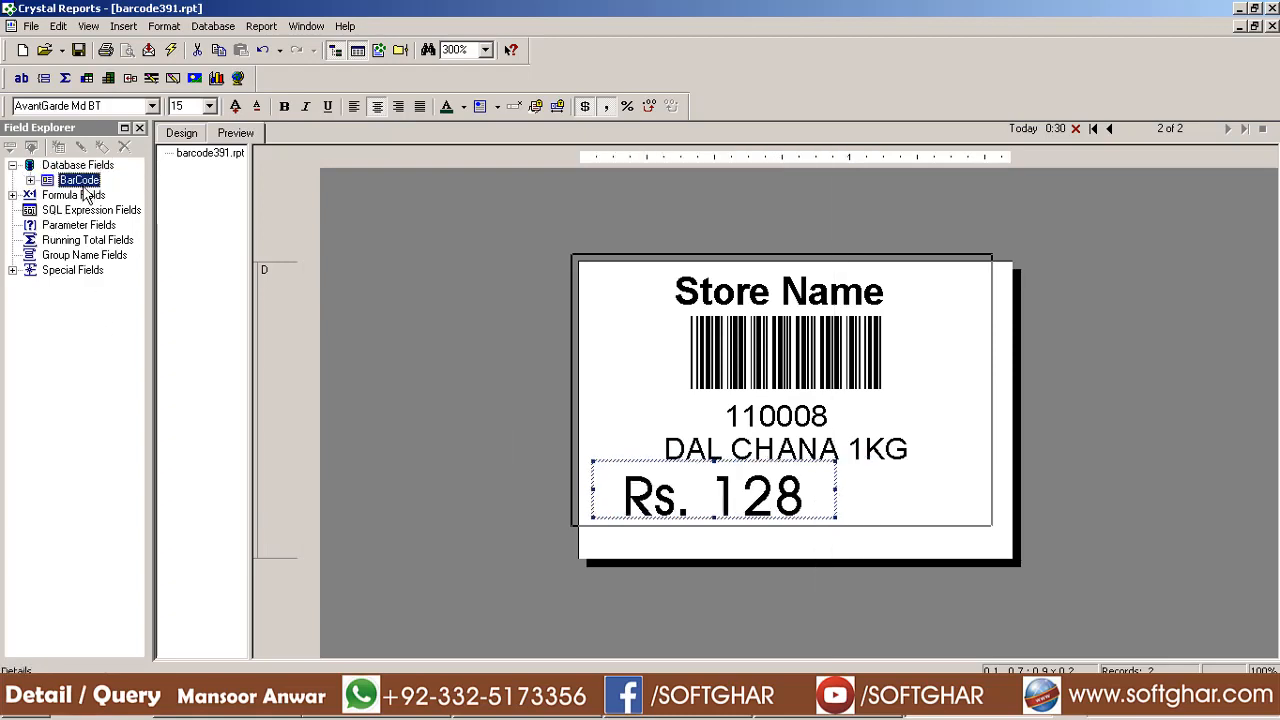
double_click(82, 182)
left_click(86, 287)
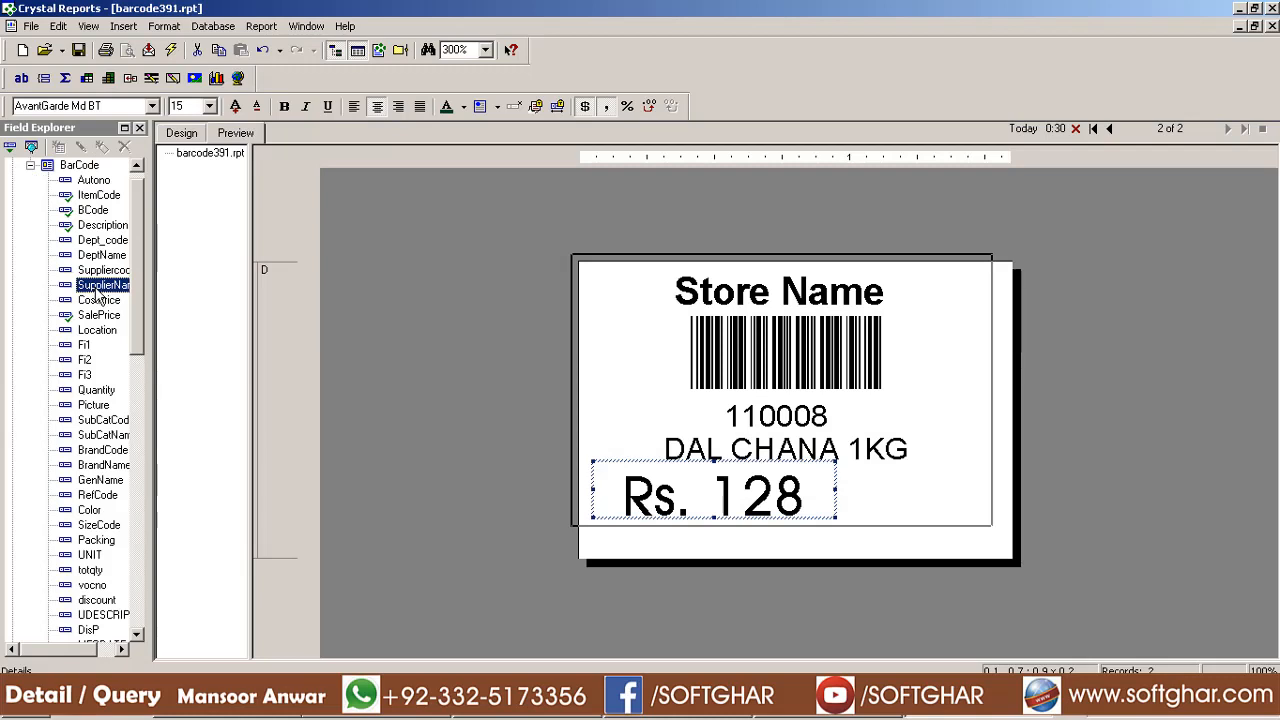
Place EXPDATE right of the price at font size 7, sized to show 06/13/2020, and save
key("e")
left_click_drag(110, 635, 858, 482)
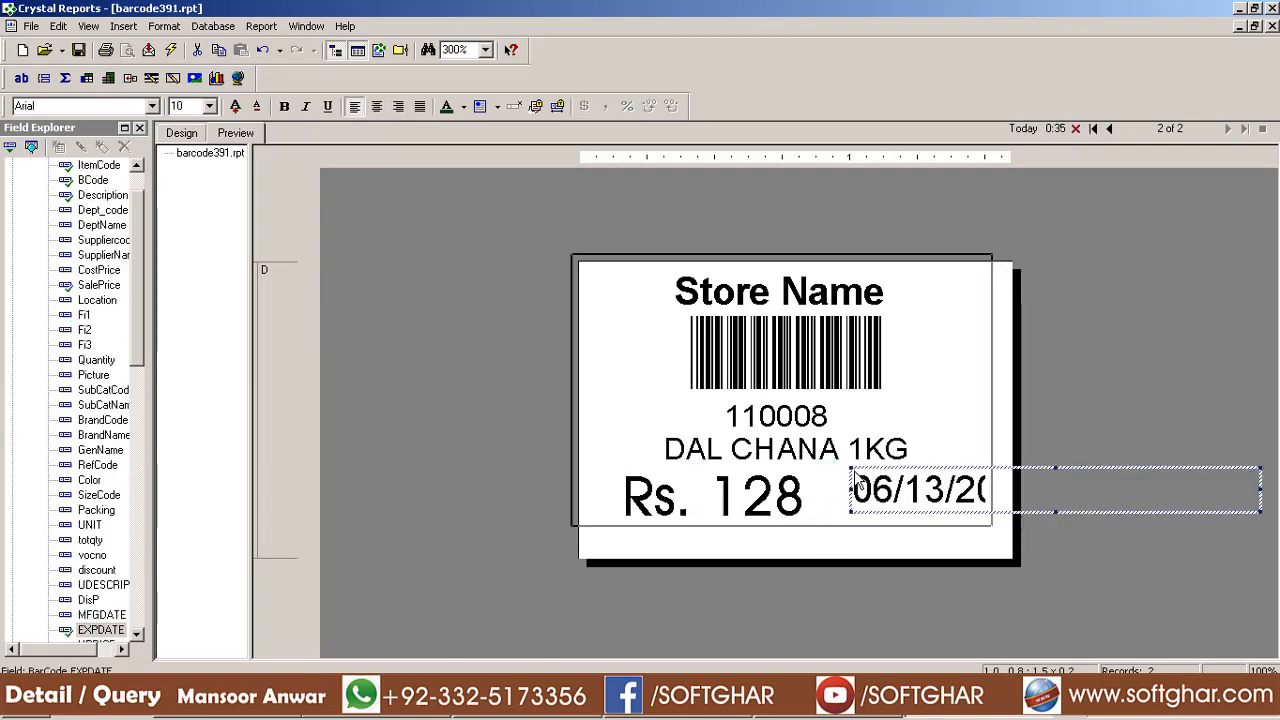
left_click_drag(1260, 490, 987, 490)
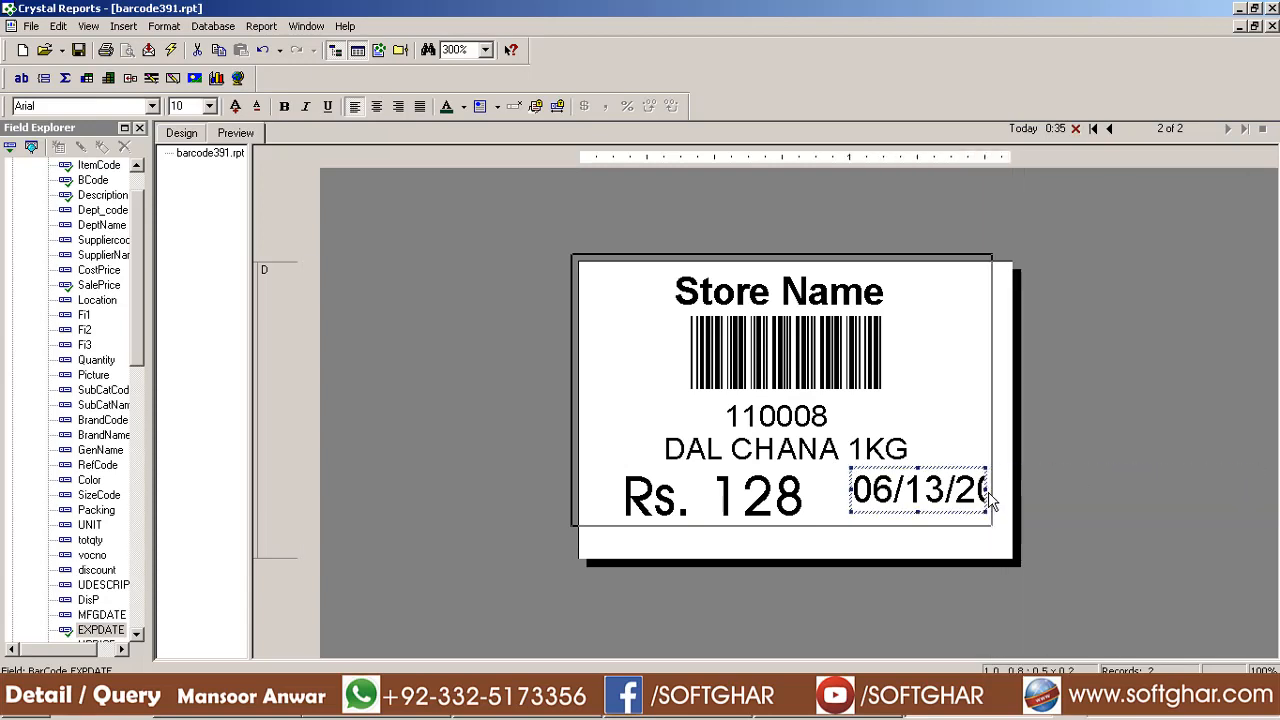
left_click(190, 106)
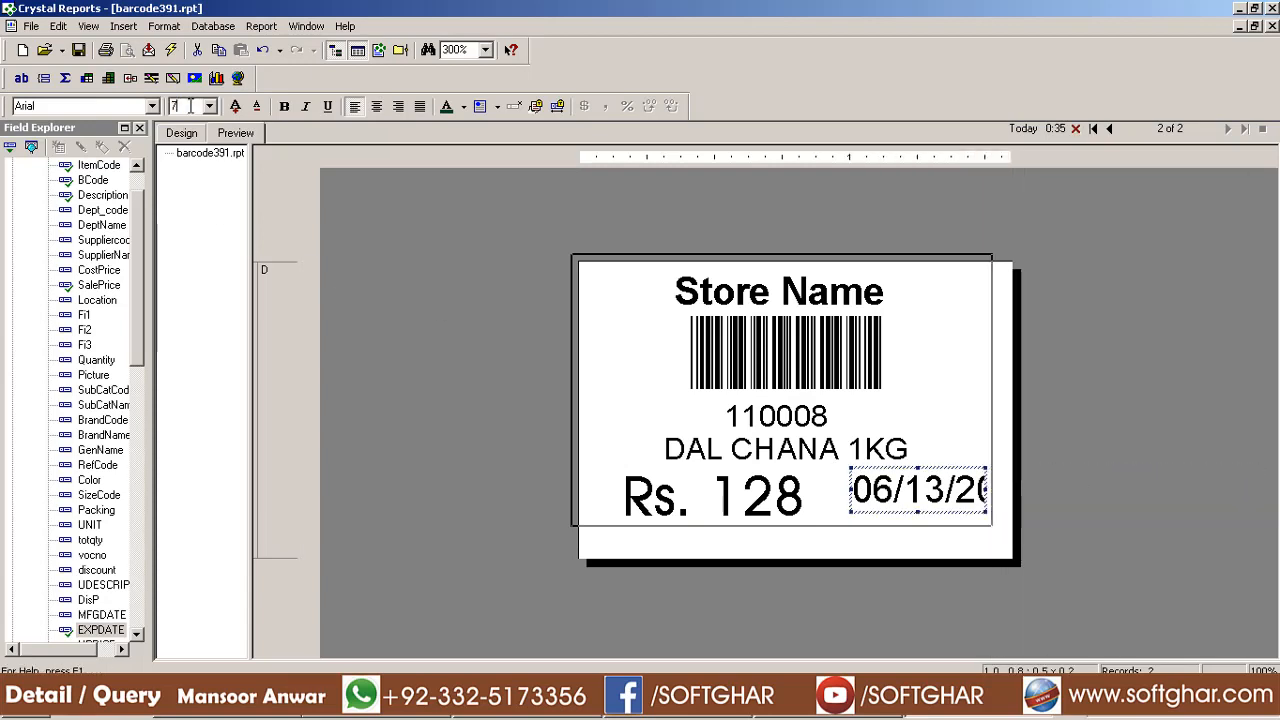
key("Return")
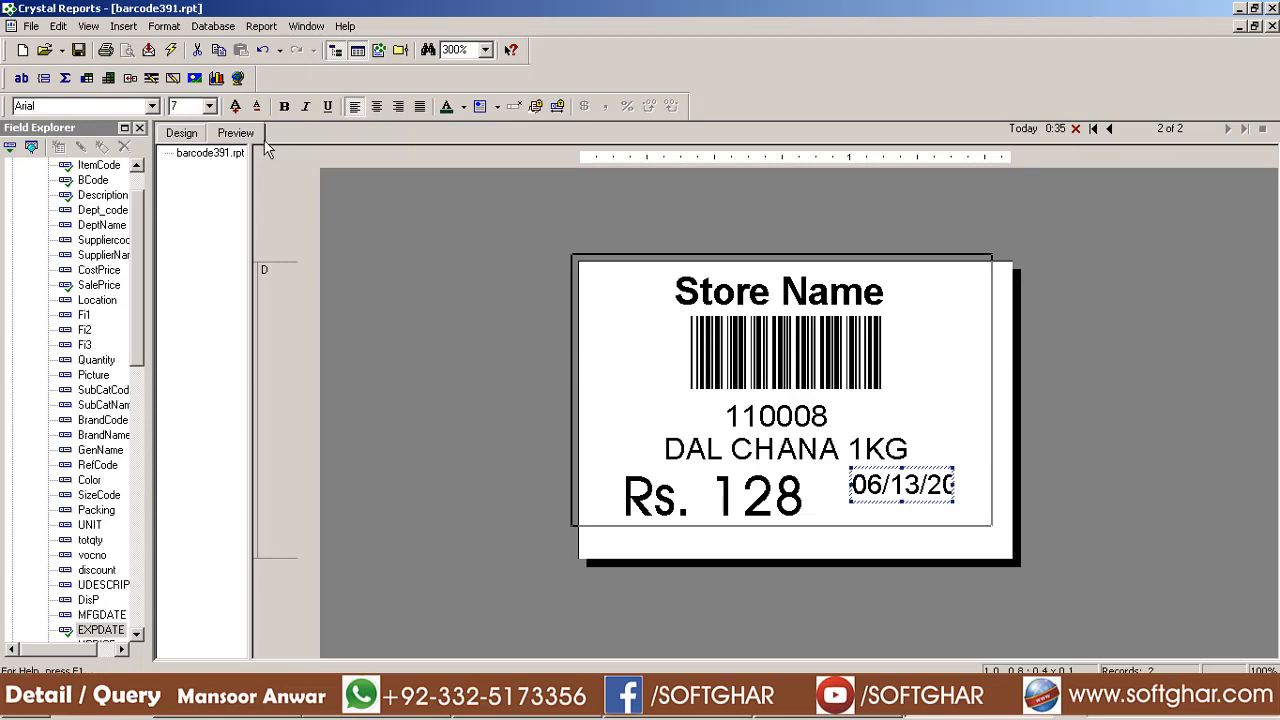
left_click_drag(954, 484, 978, 484)
key("ctrl+s")
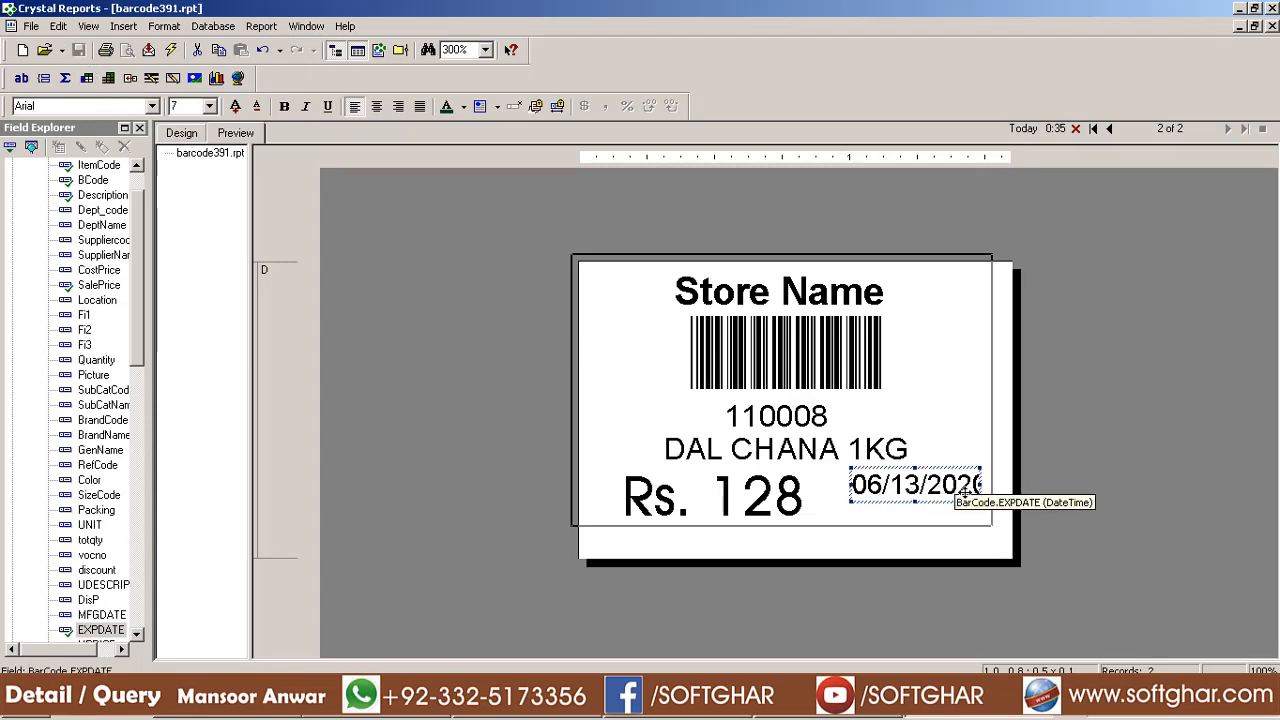
left_click_drag(855, 485, 837, 486)
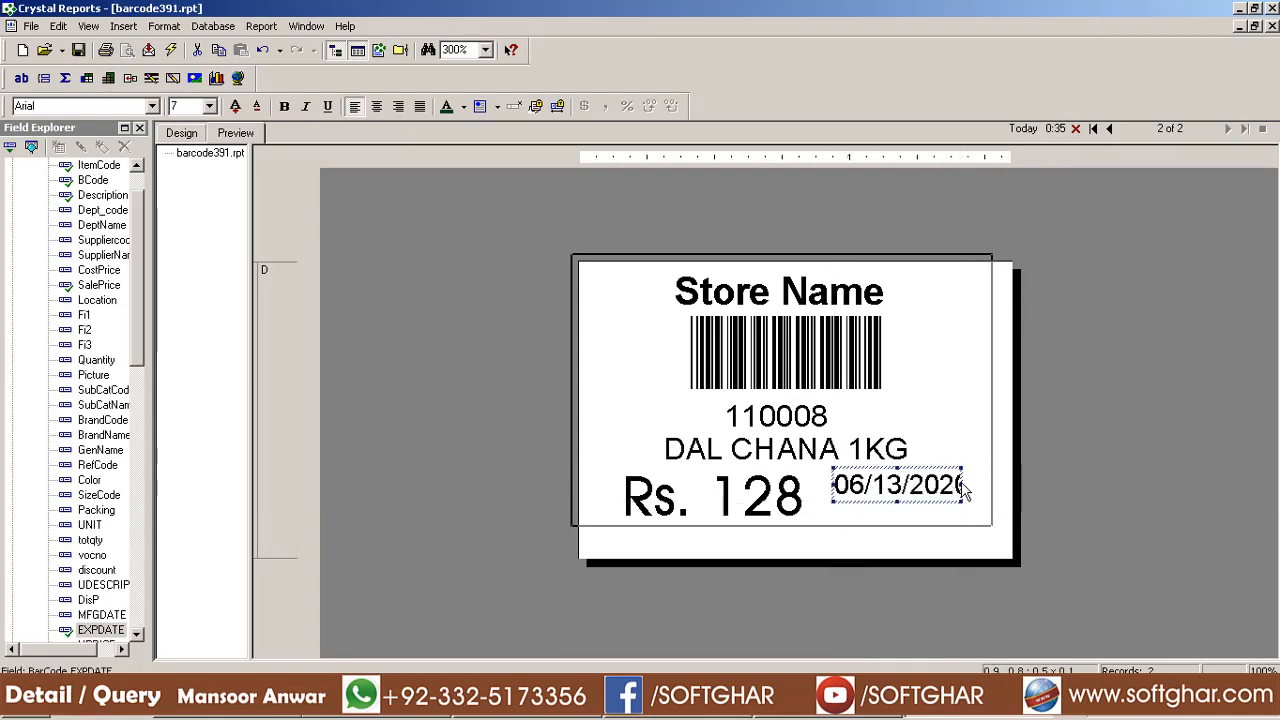
left_click_drag(962, 484, 987, 485)
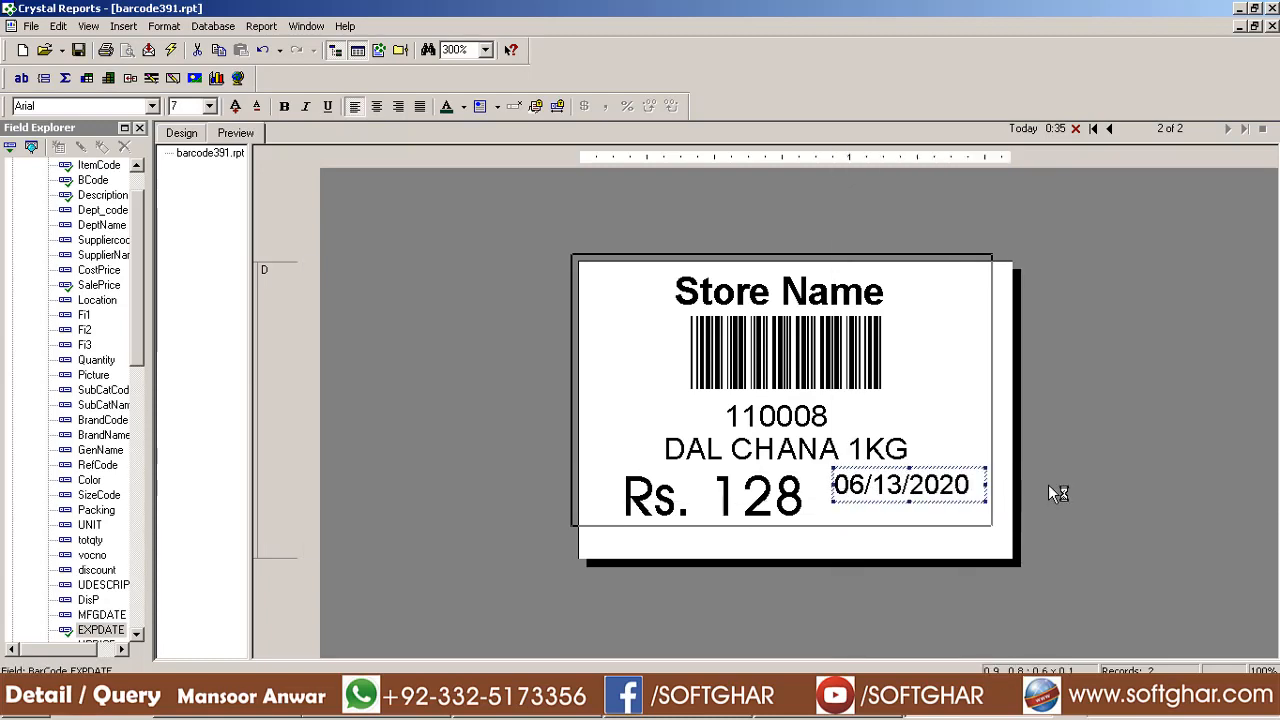
Format the expiry date as date-only, DMY order, year 99 (13/06/20), and move it slightly lower
right_click(938, 487)
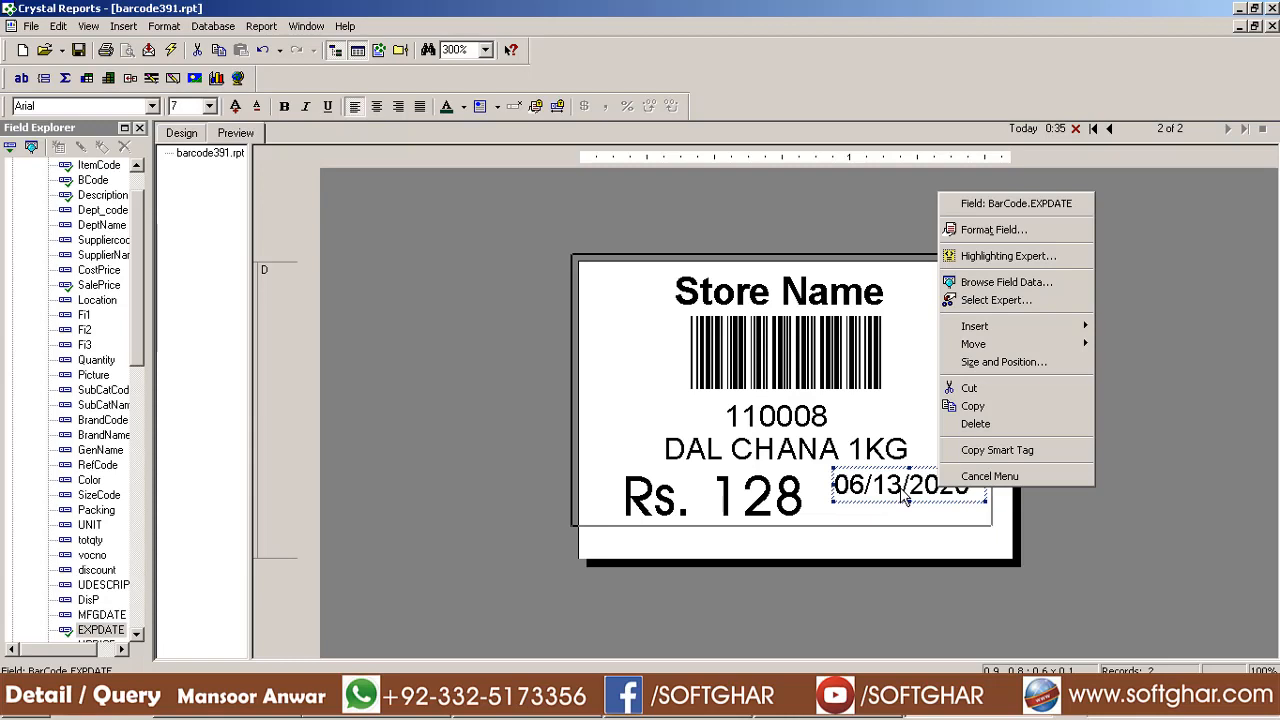
left_click(1010, 237)
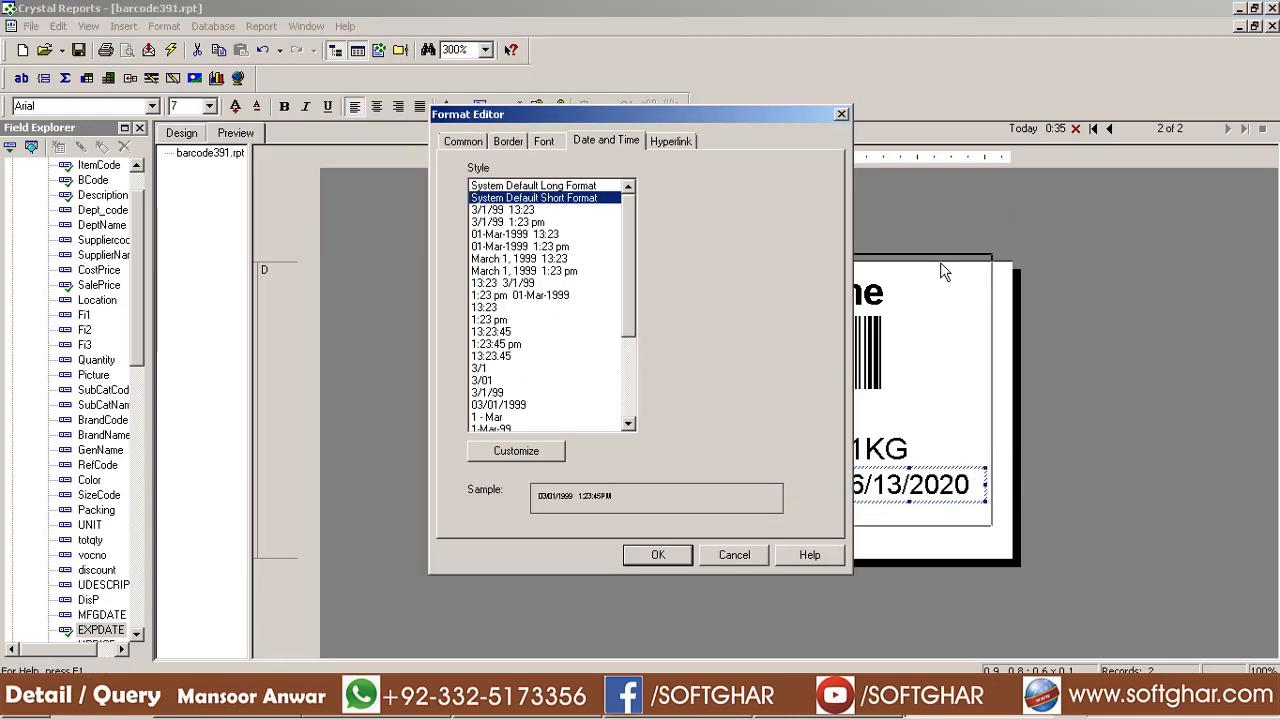
left_click(516, 452)
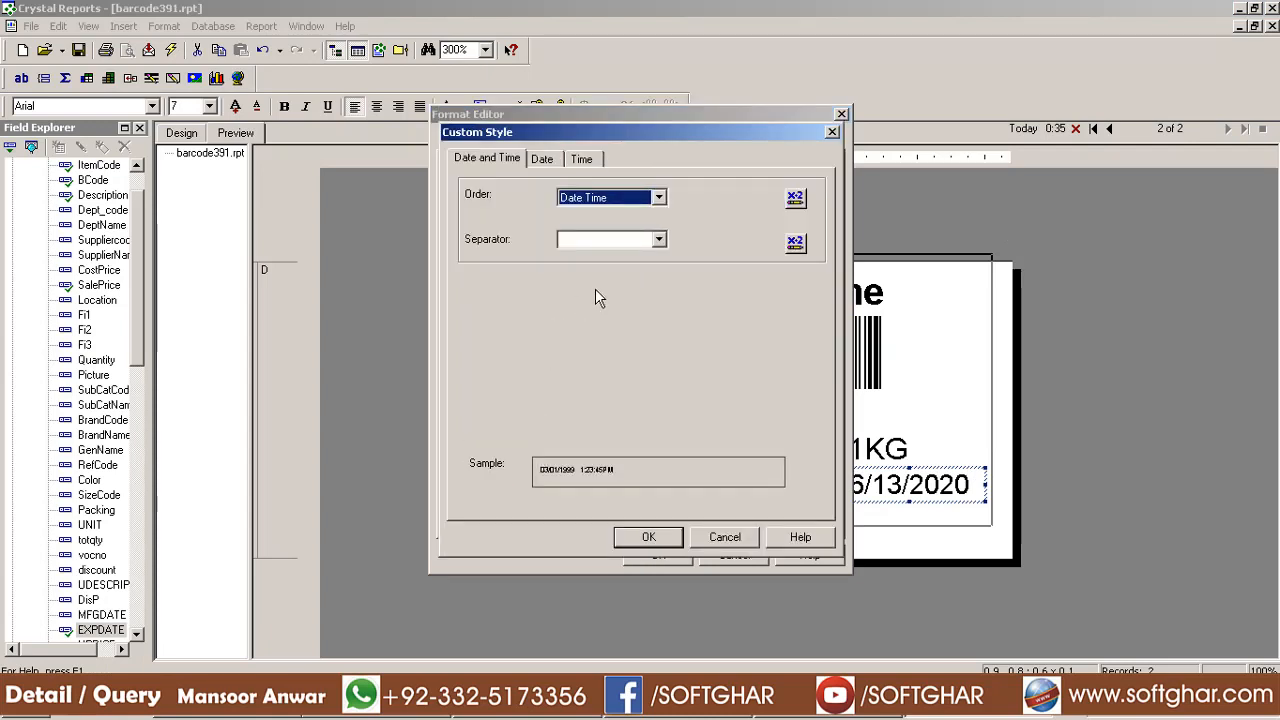
left_click(617, 200)
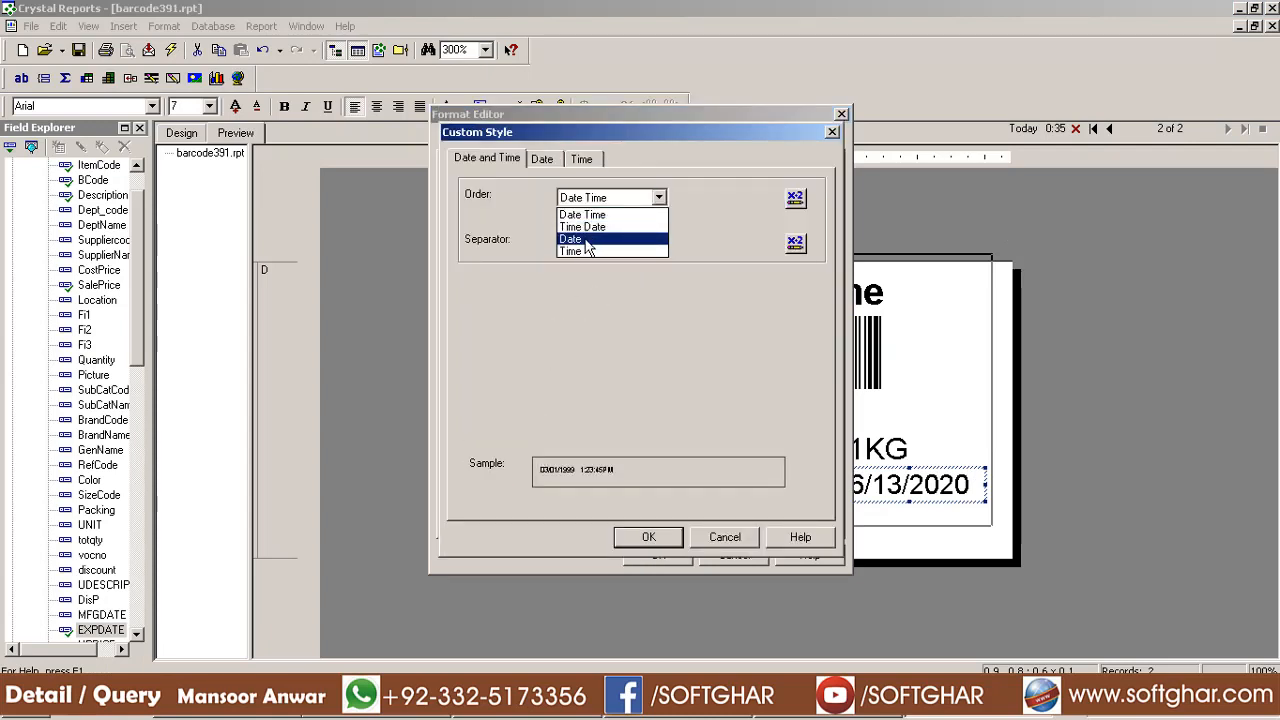
left_click(588, 240)
left_click(541, 158)
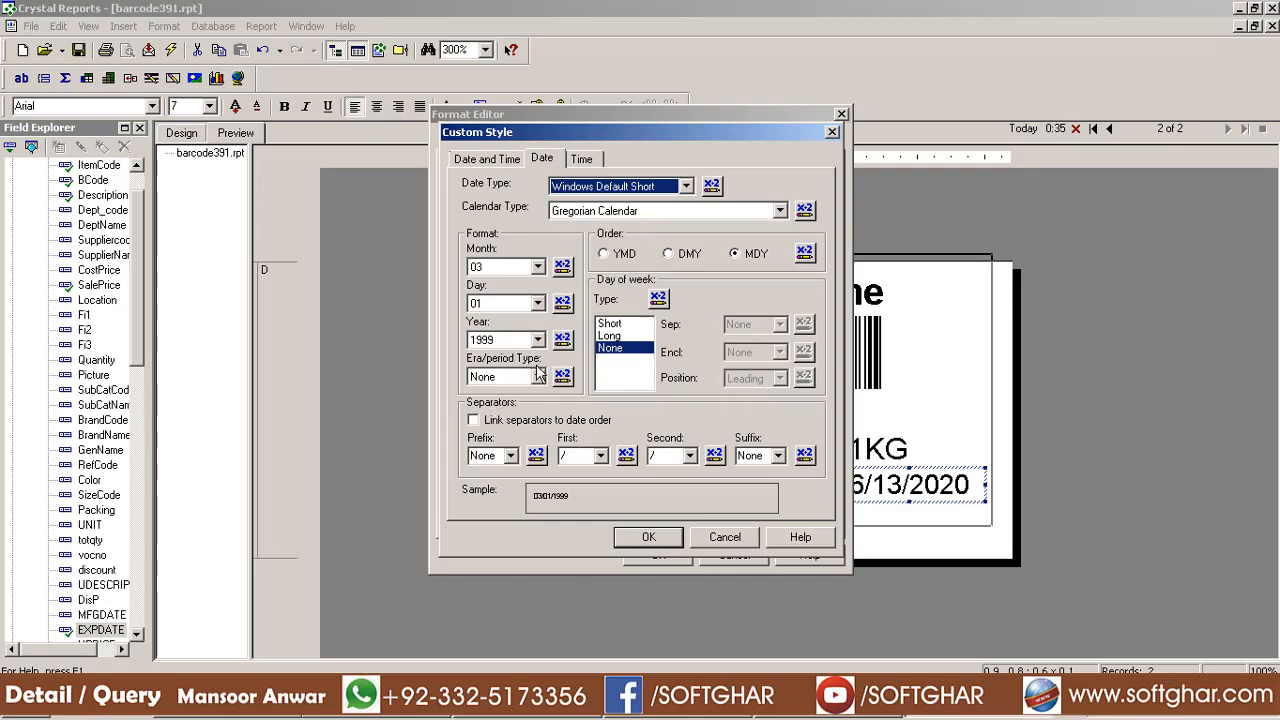
left_click(537, 340)
left_click(498, 366)
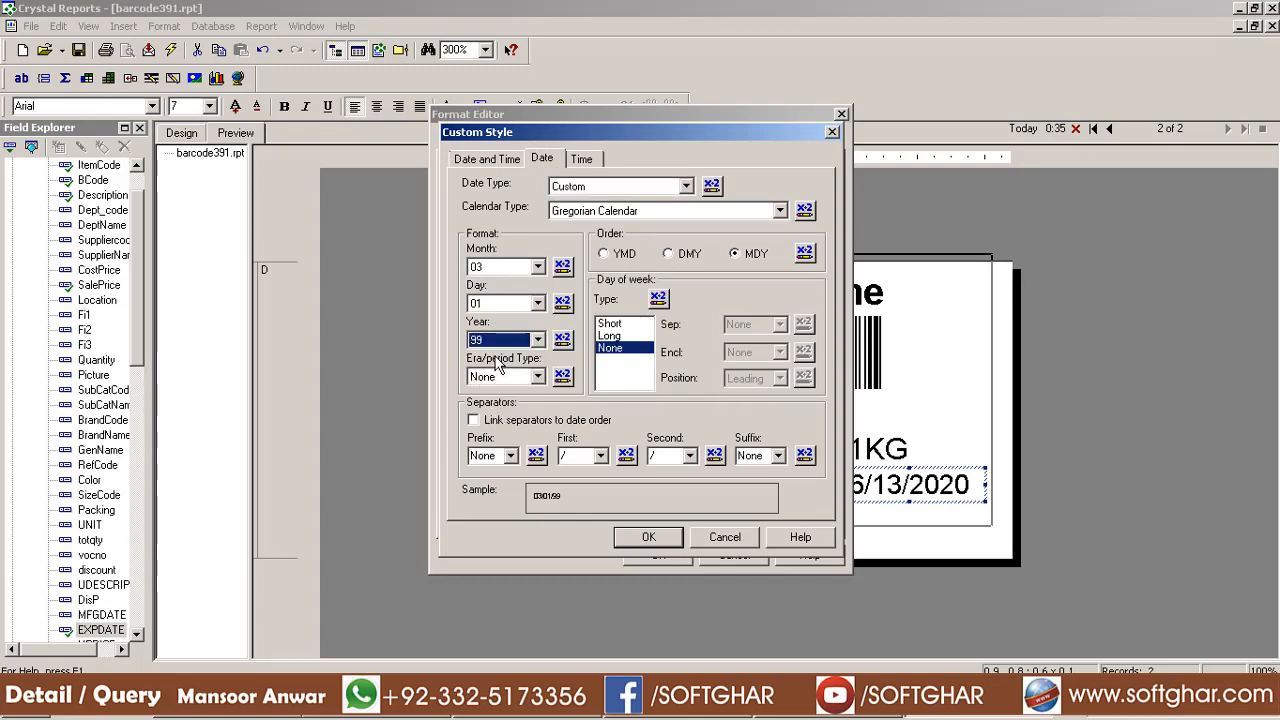
left_click(684, 256)
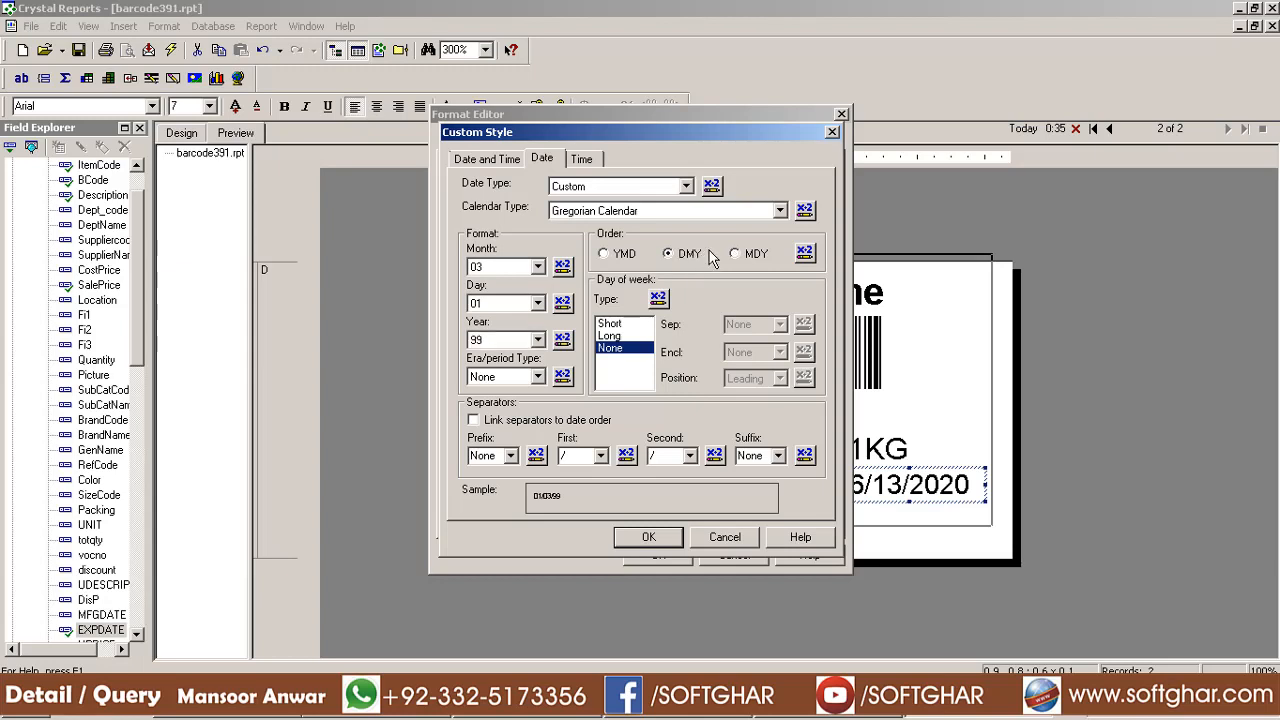
left_click(649, 538)
left_click(657, 555)
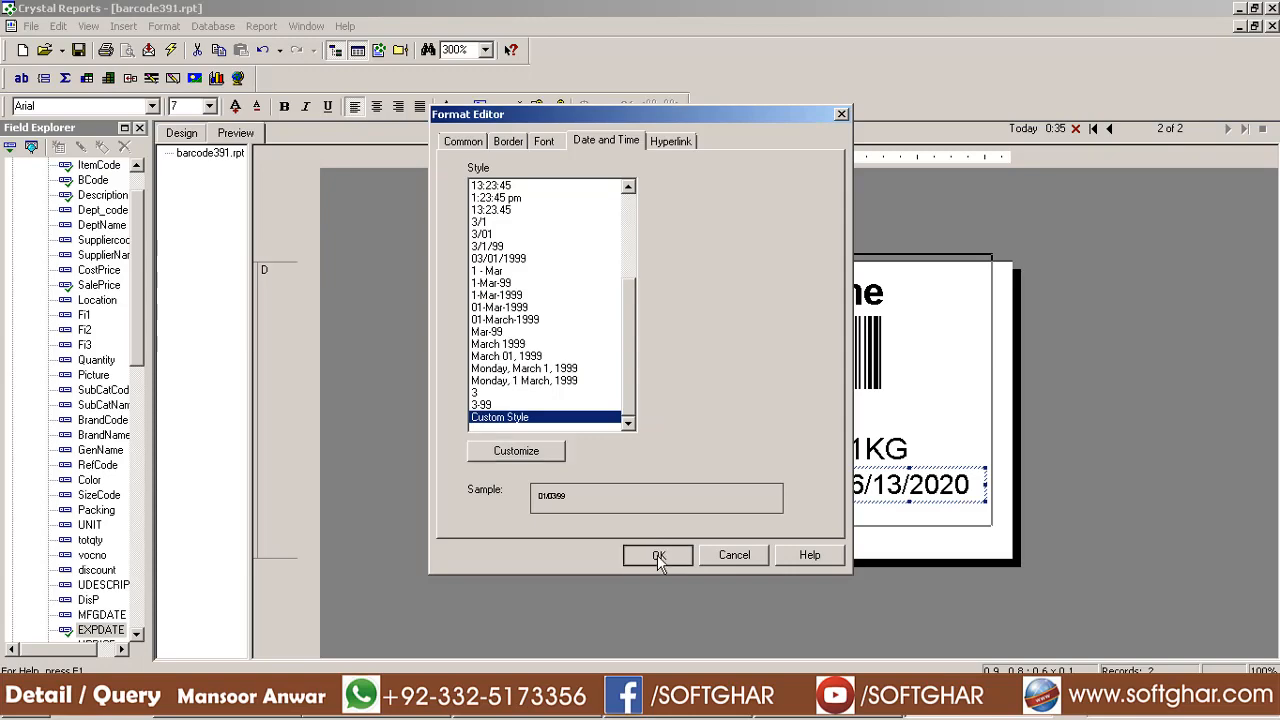
left_click_drag(897, 486, 900, 504)
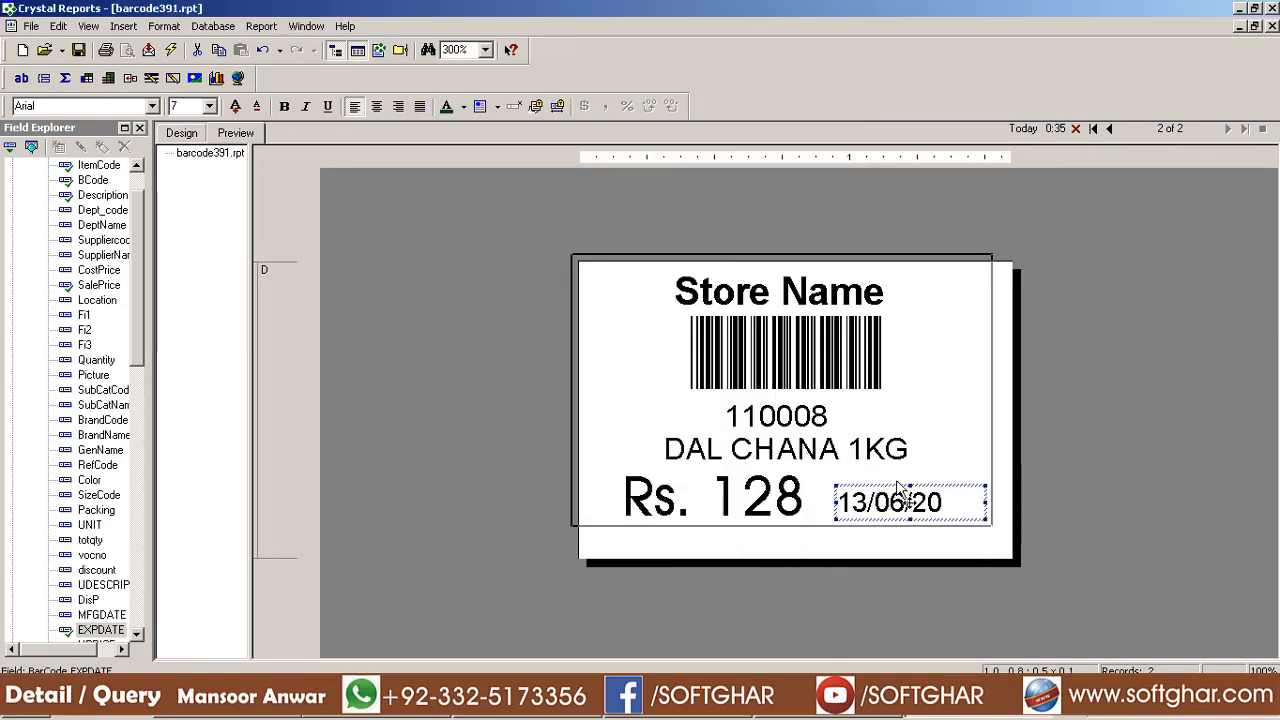
In the Design layout, insert a narrowed text object on the label reading 'Exp :'
left_click(916, 492)
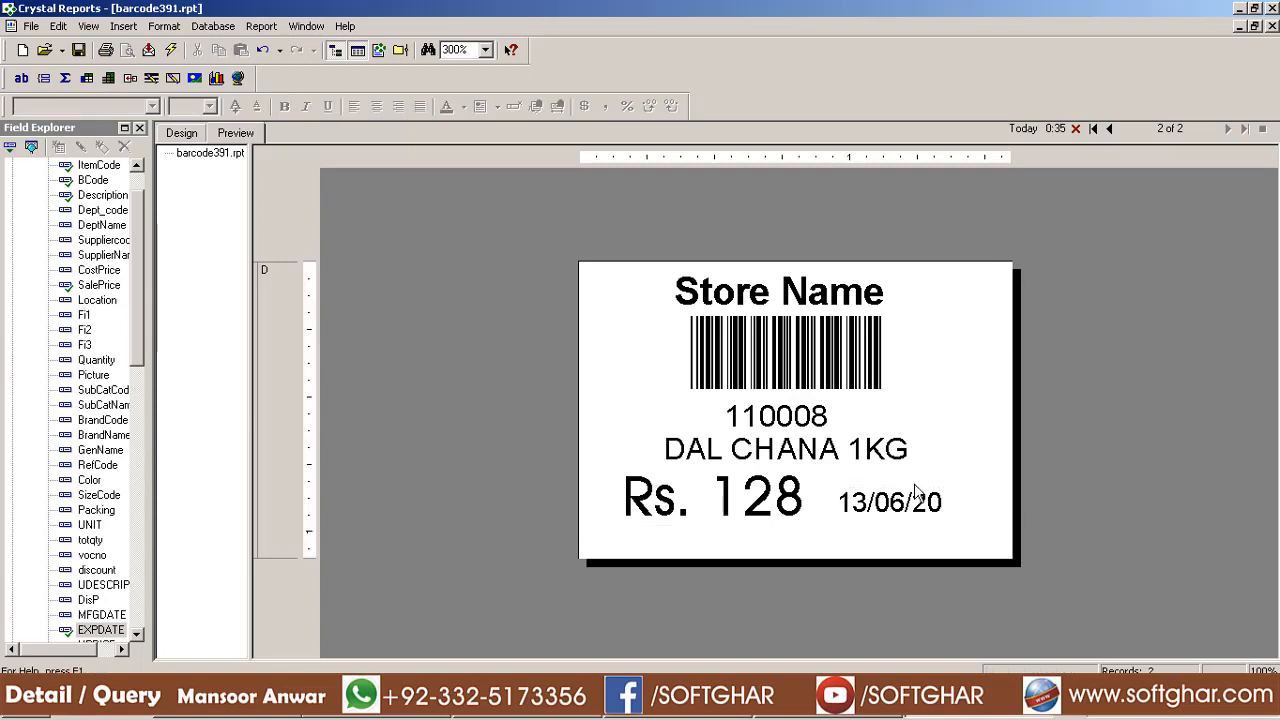
left_click(190, 137)
left_click(334, 170)
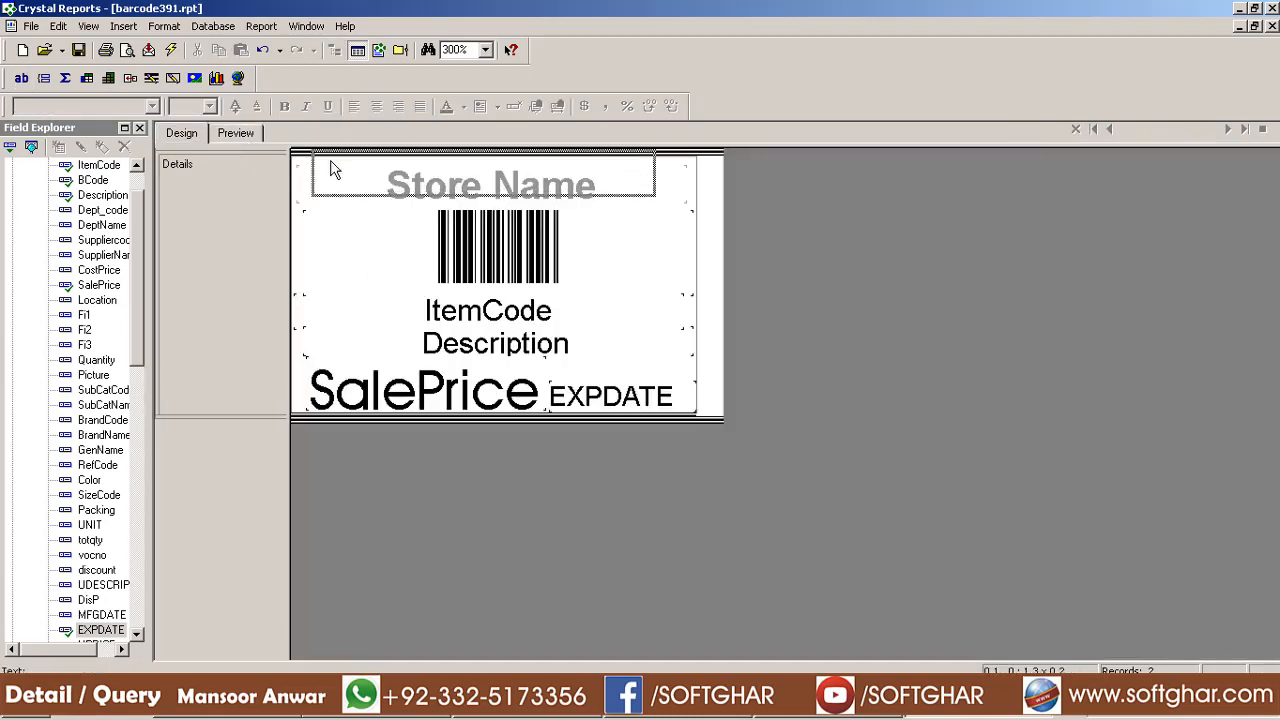
left_click(596, 336)
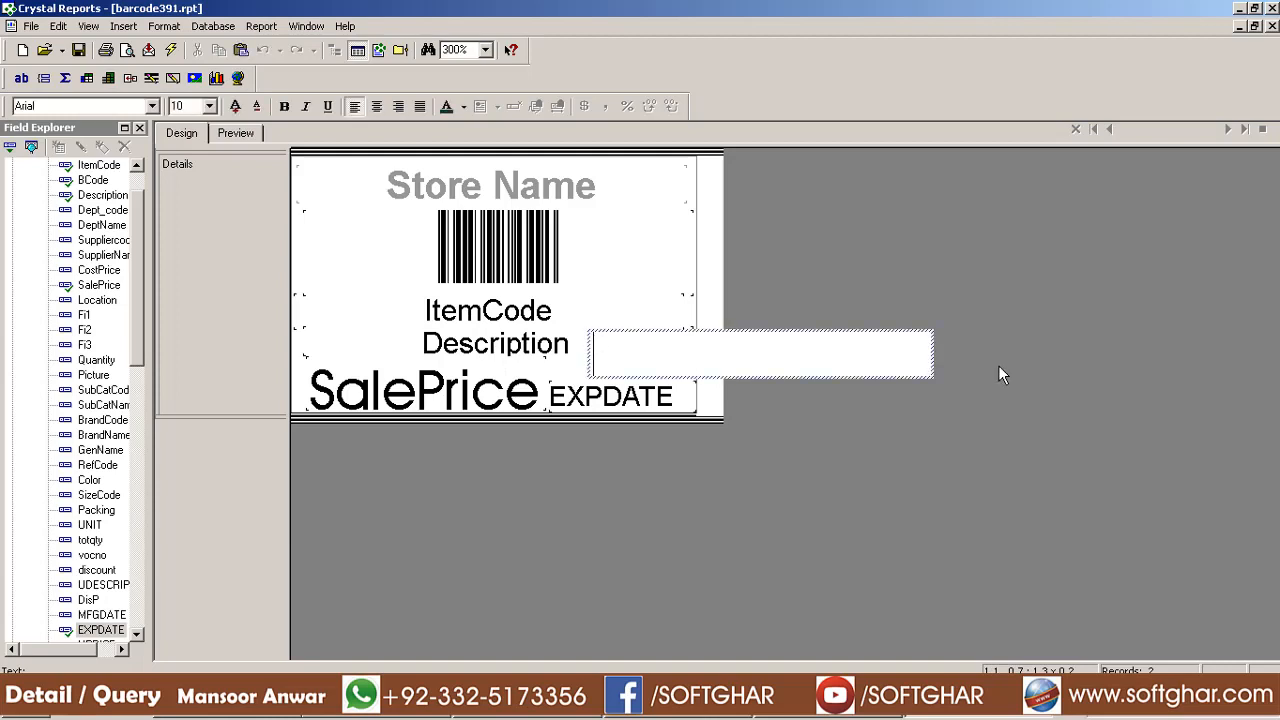
left_click(868, 407)
left_click(927, 362)
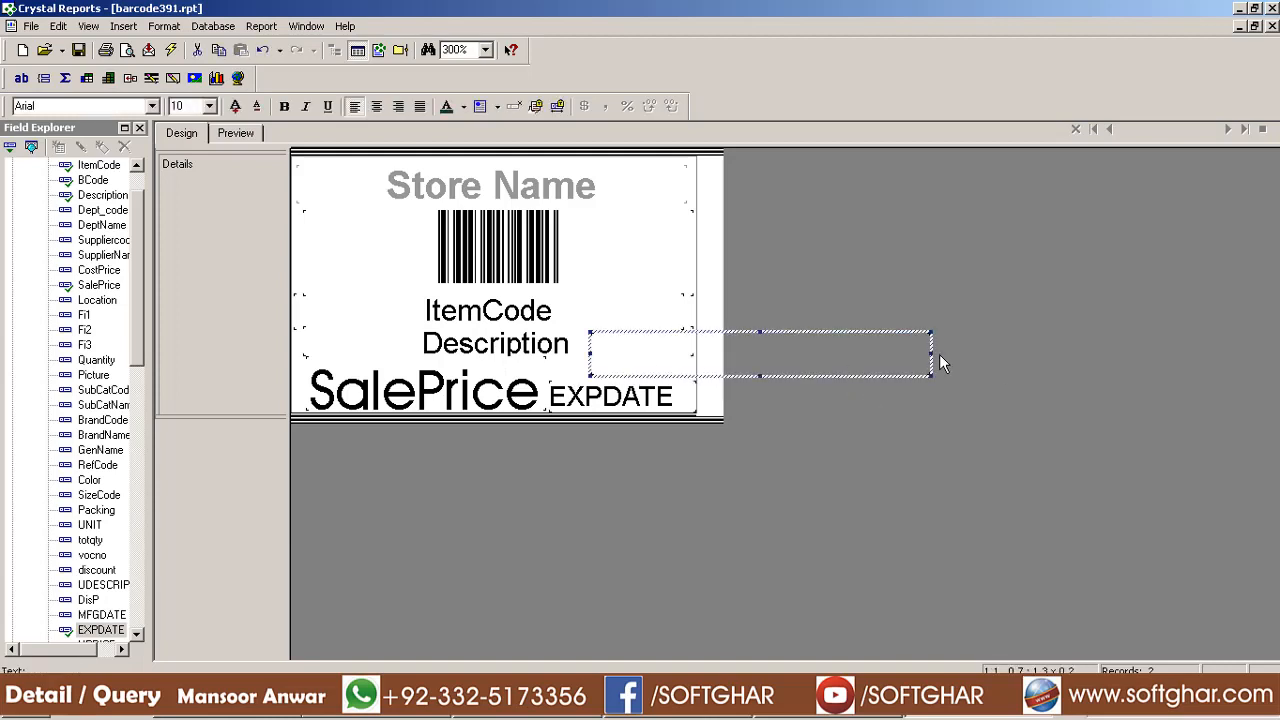
left_click_drag(931, 352, 698, 353)
double_click(615, 356)
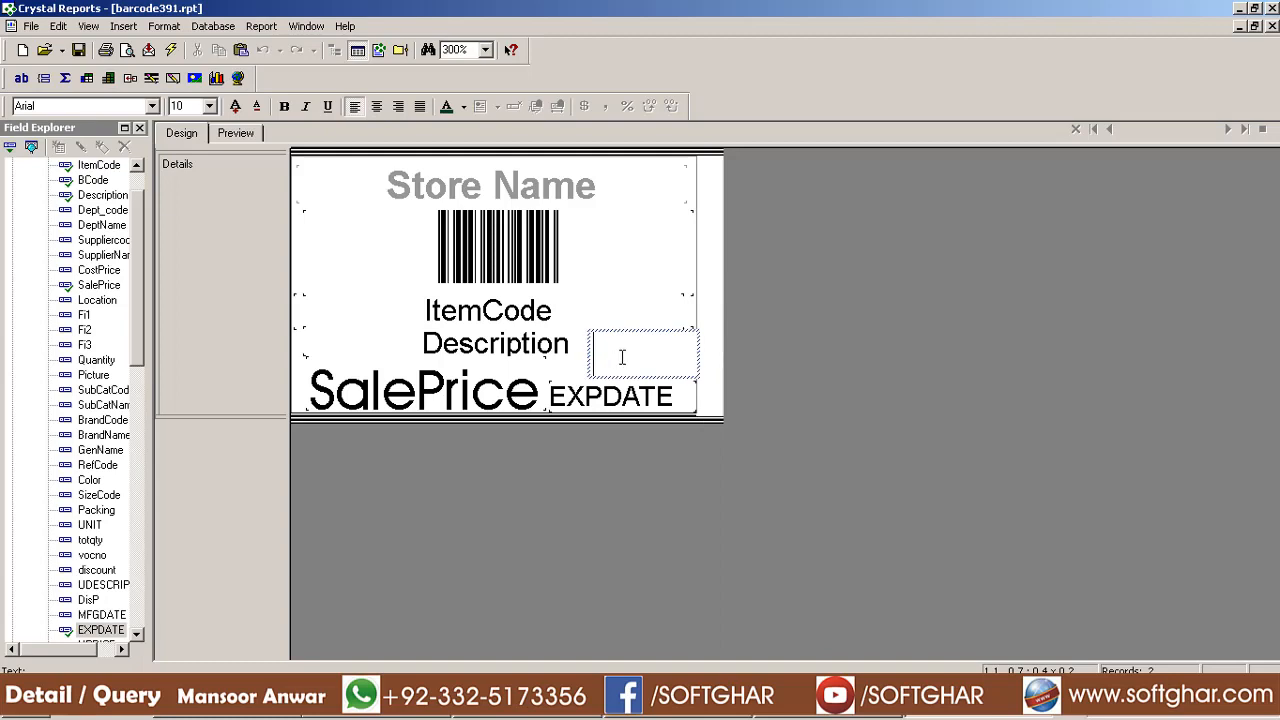
type("Exp :")
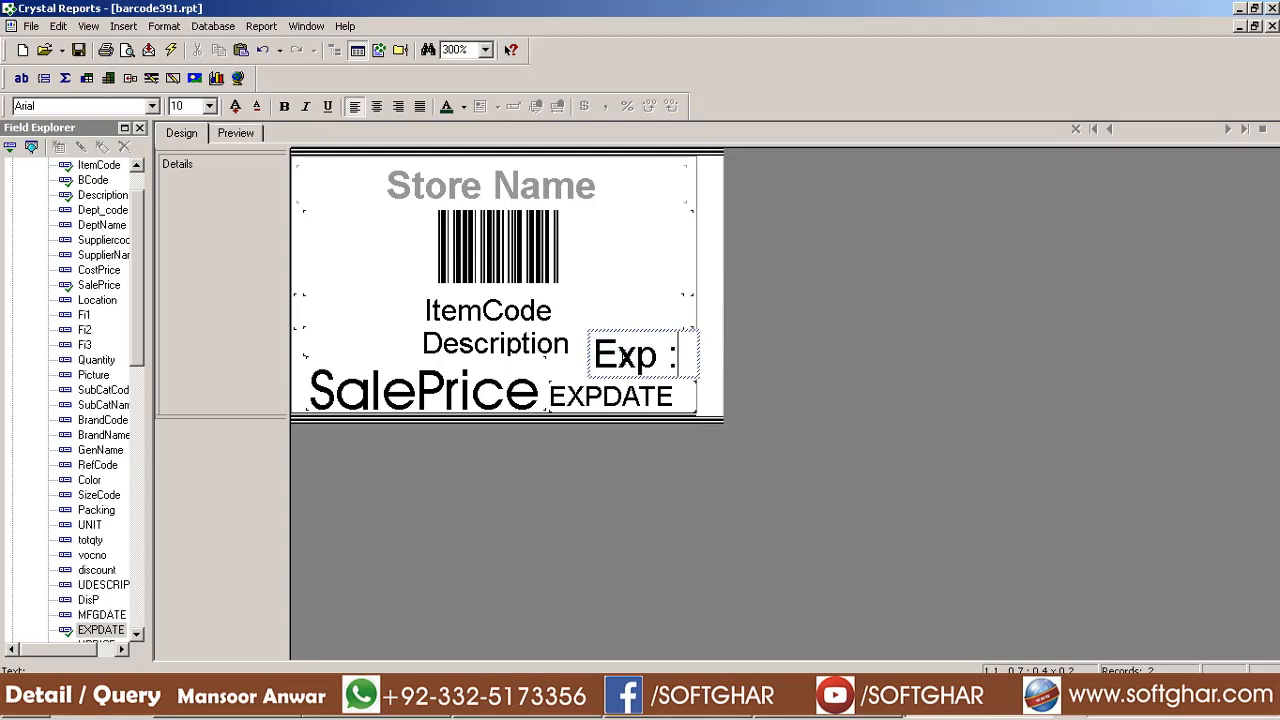
key("Escape")
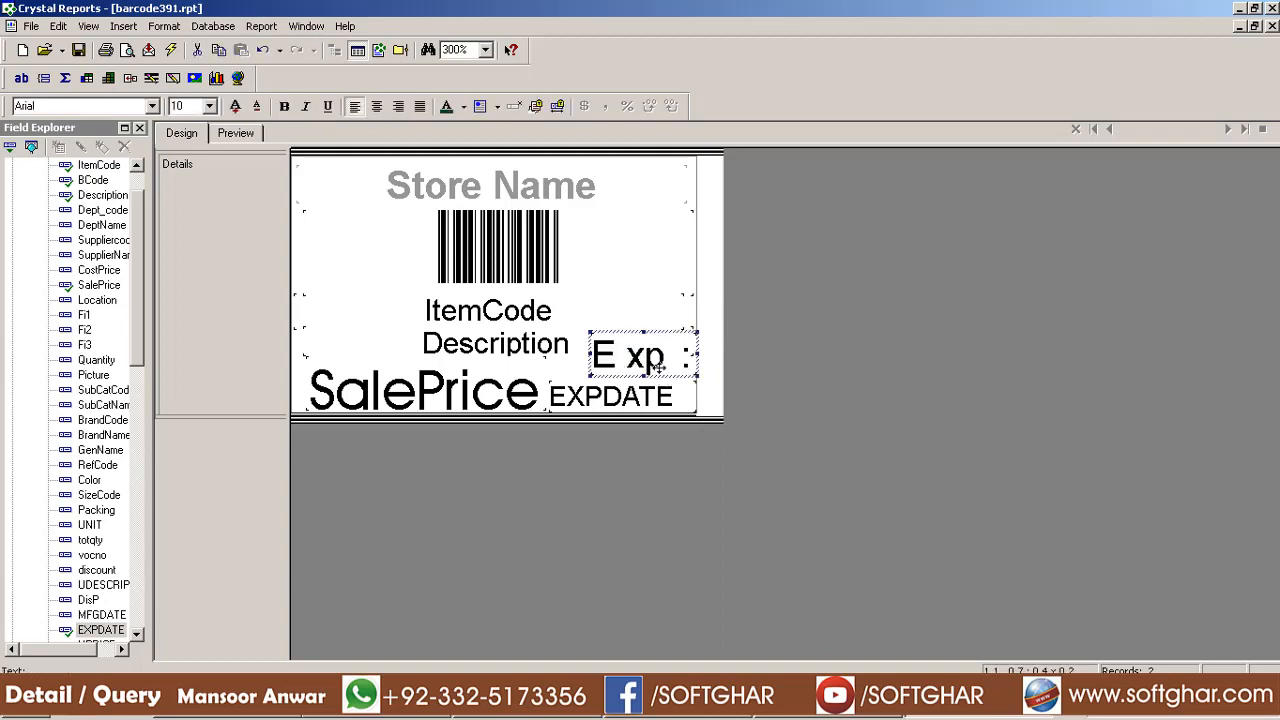
Set the Exp caption to font size 7, narrow its box, and preview the label
left_click(197, 106)
type("7")
key("Return")
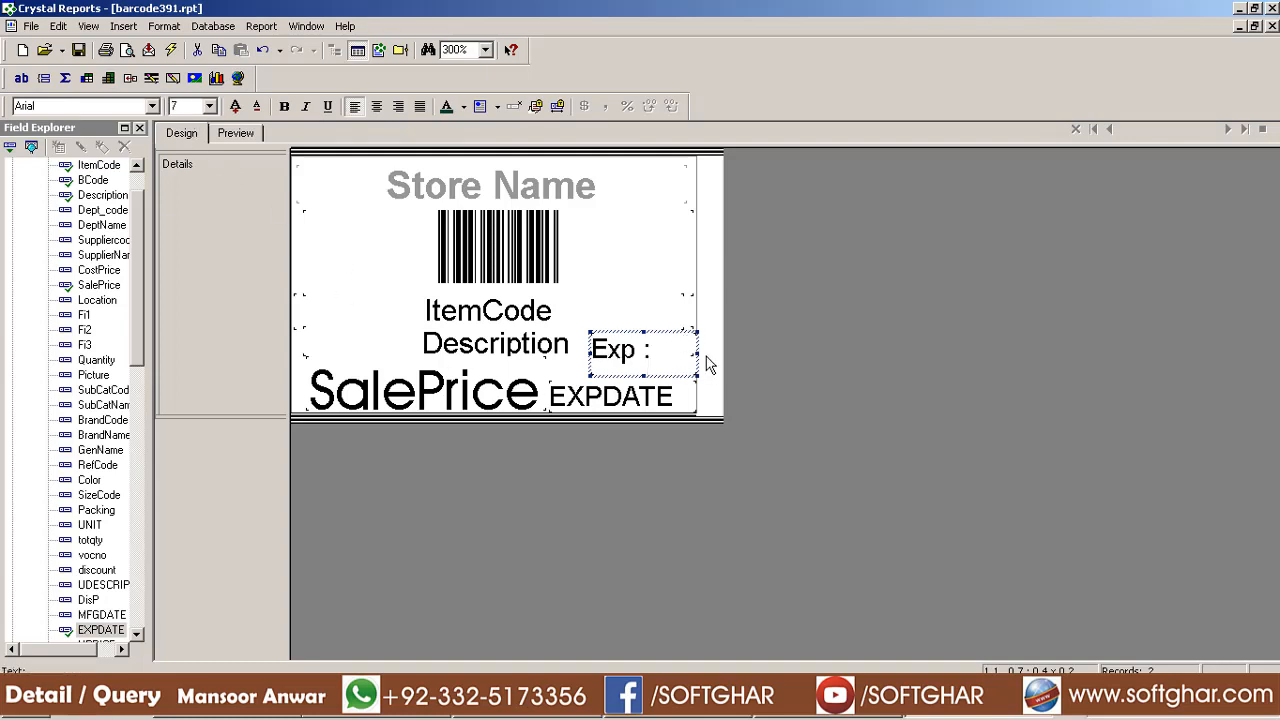
left_click_drag(698, 354, 636, 382)
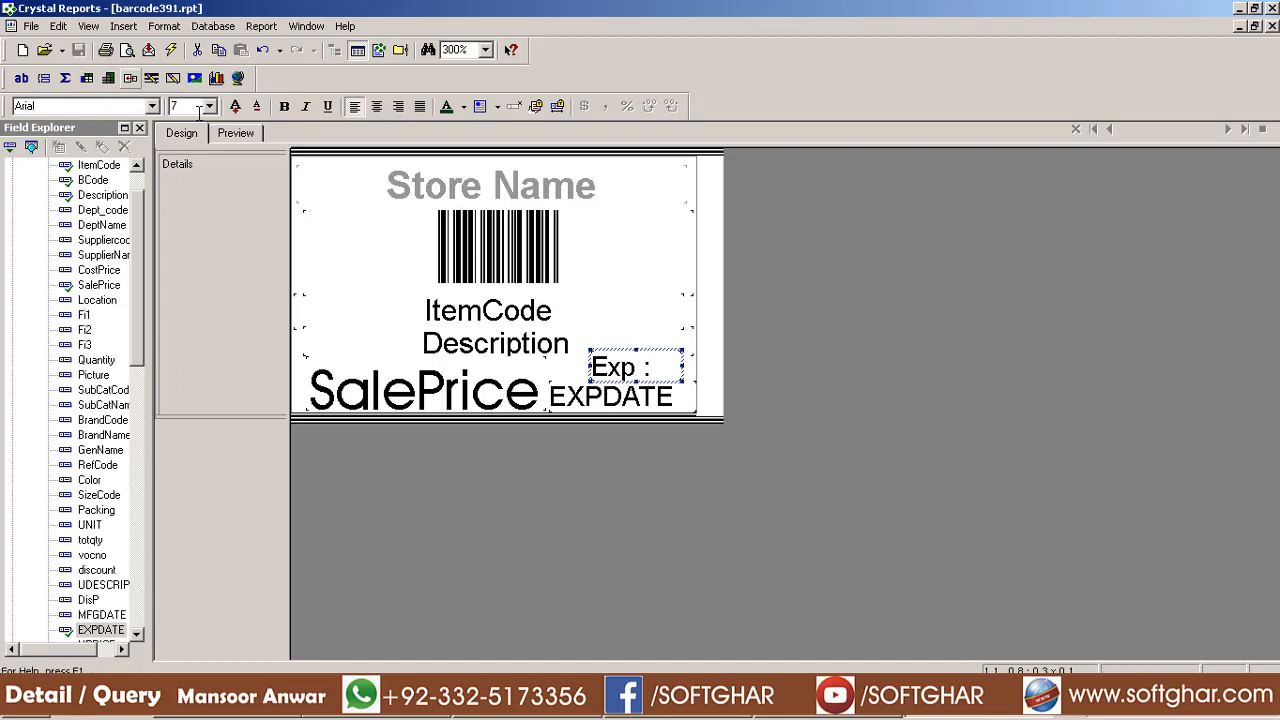
left_click(238, 134)
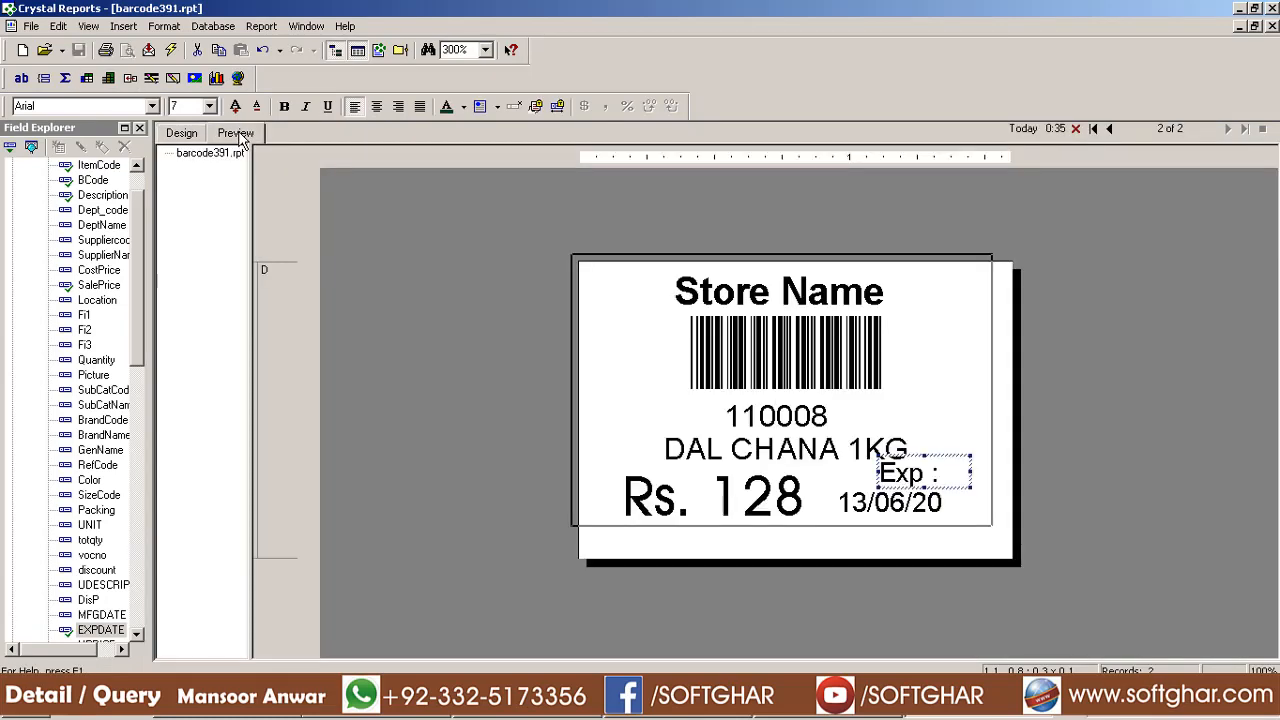
Right-align the 13/06/20 expiry date field and narrow it from the left
left_click(925, 483)
left_click(948, 504)
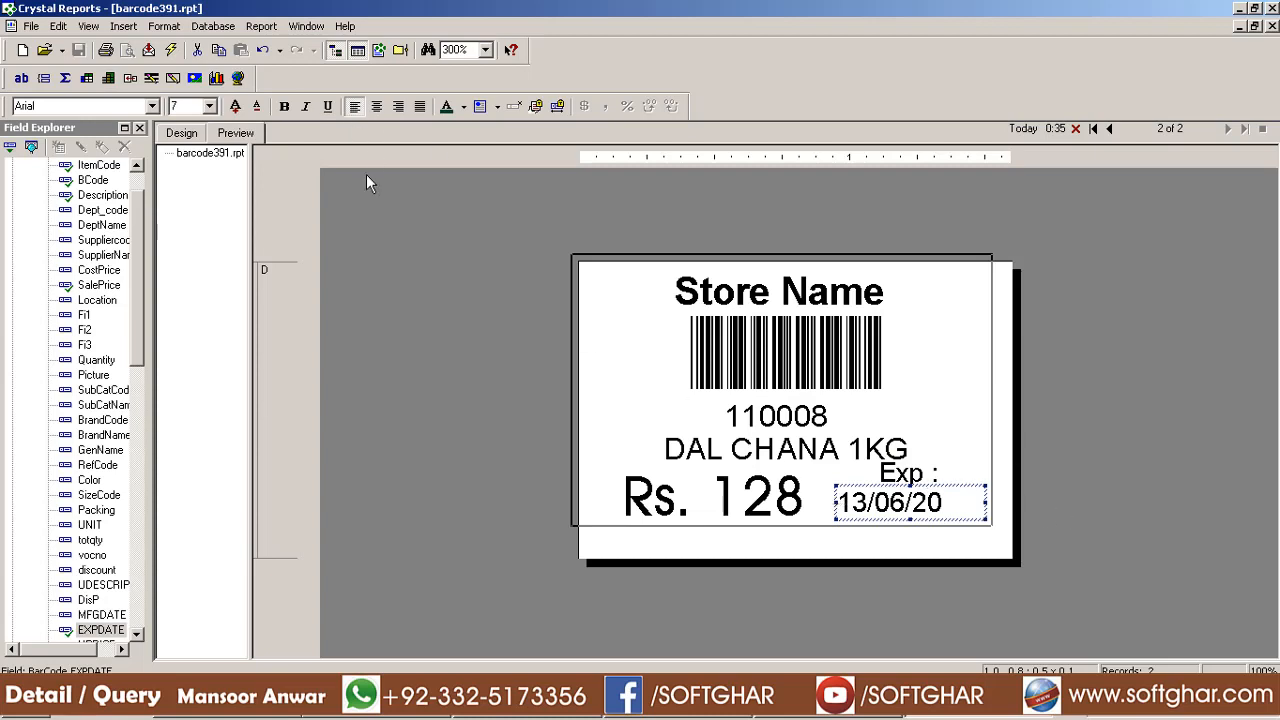
left_click(398, 106)
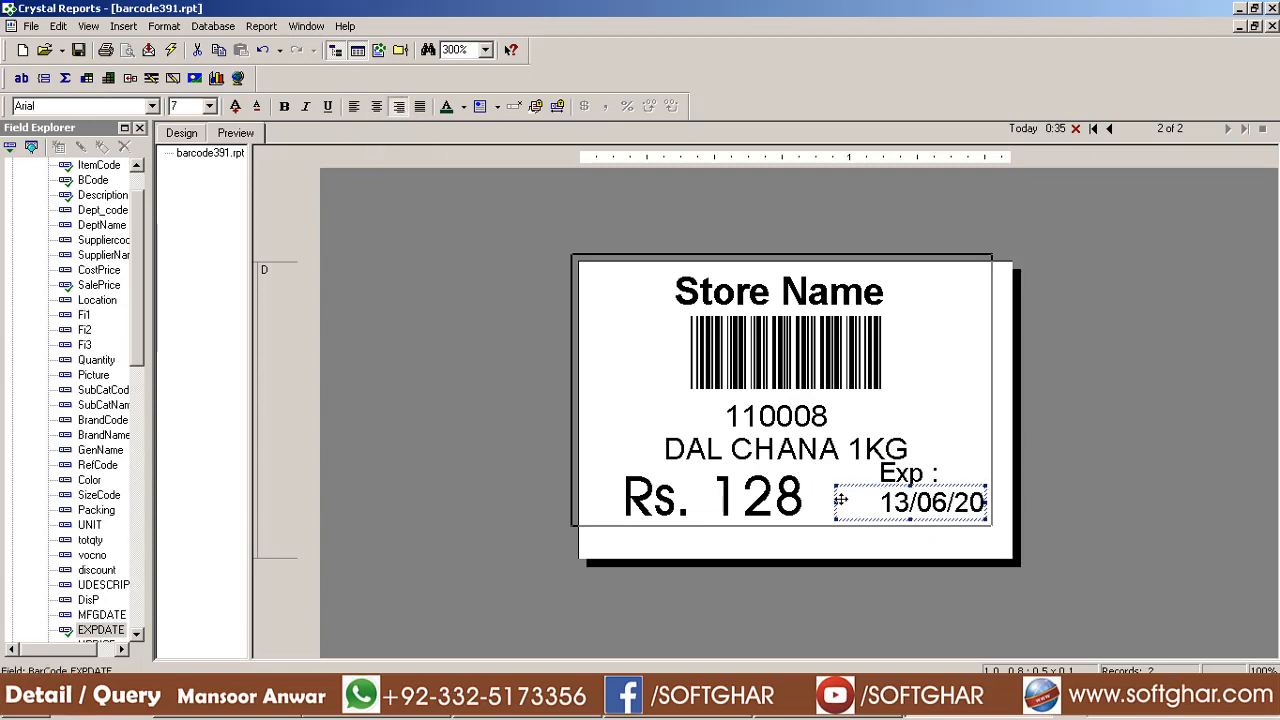
left_click_drag(836, 503, 889, 506)
Move the Exp caption left of the date and align both objects by their tops
left_click(925, 473)
left_click_drag(873, 518, 867, 518)
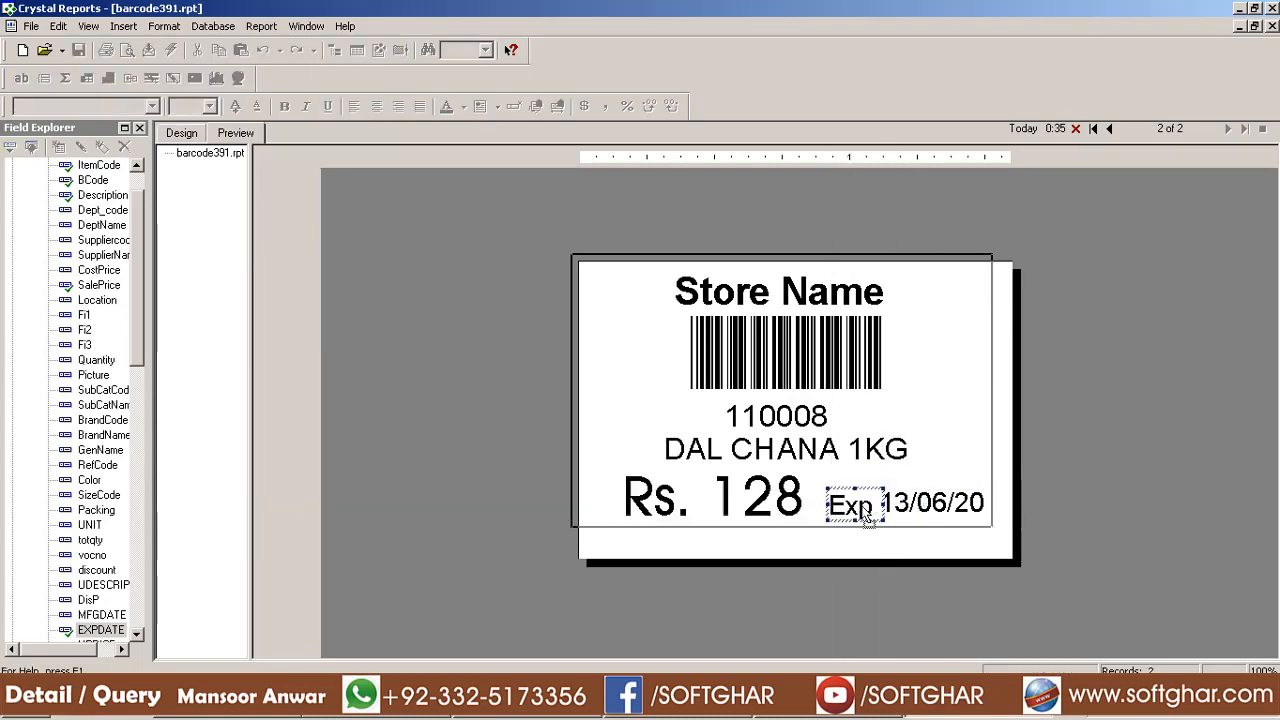
left_click(940, 510)
left_click(860, 511, "ctrl")
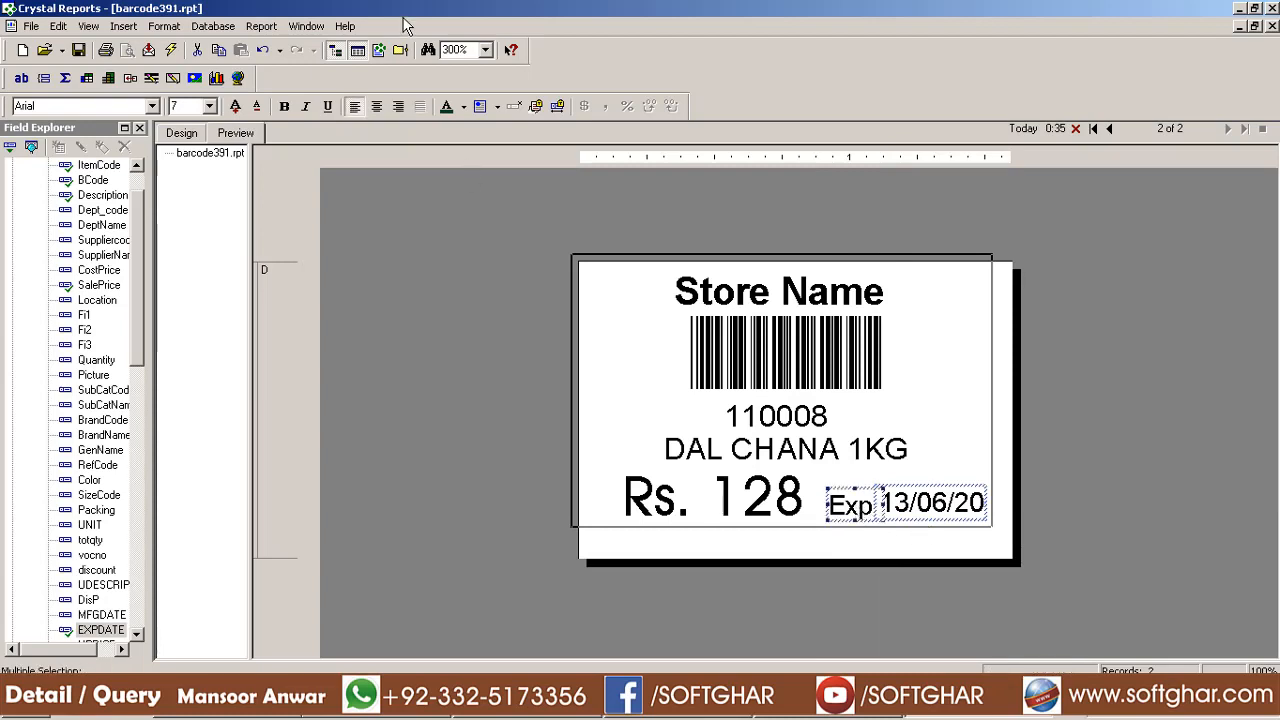
left_click(170, 27)
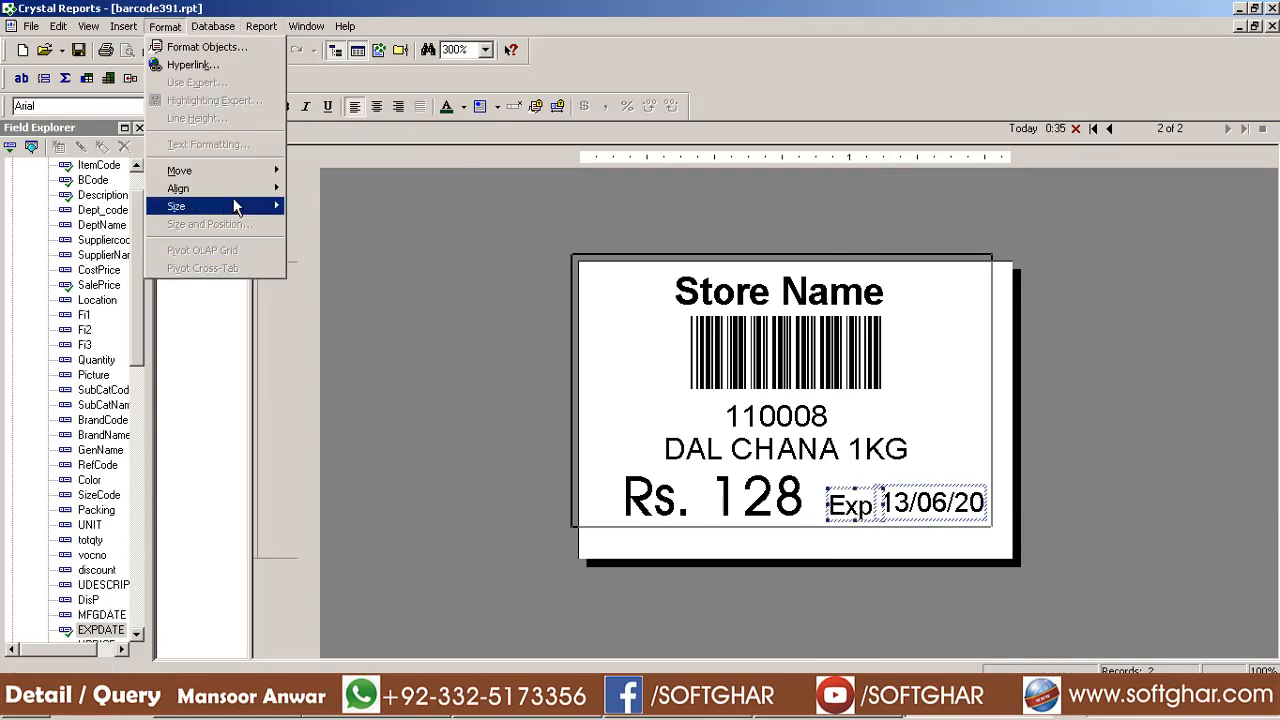
mouse_move(231, 189)
left_click(326, 192)
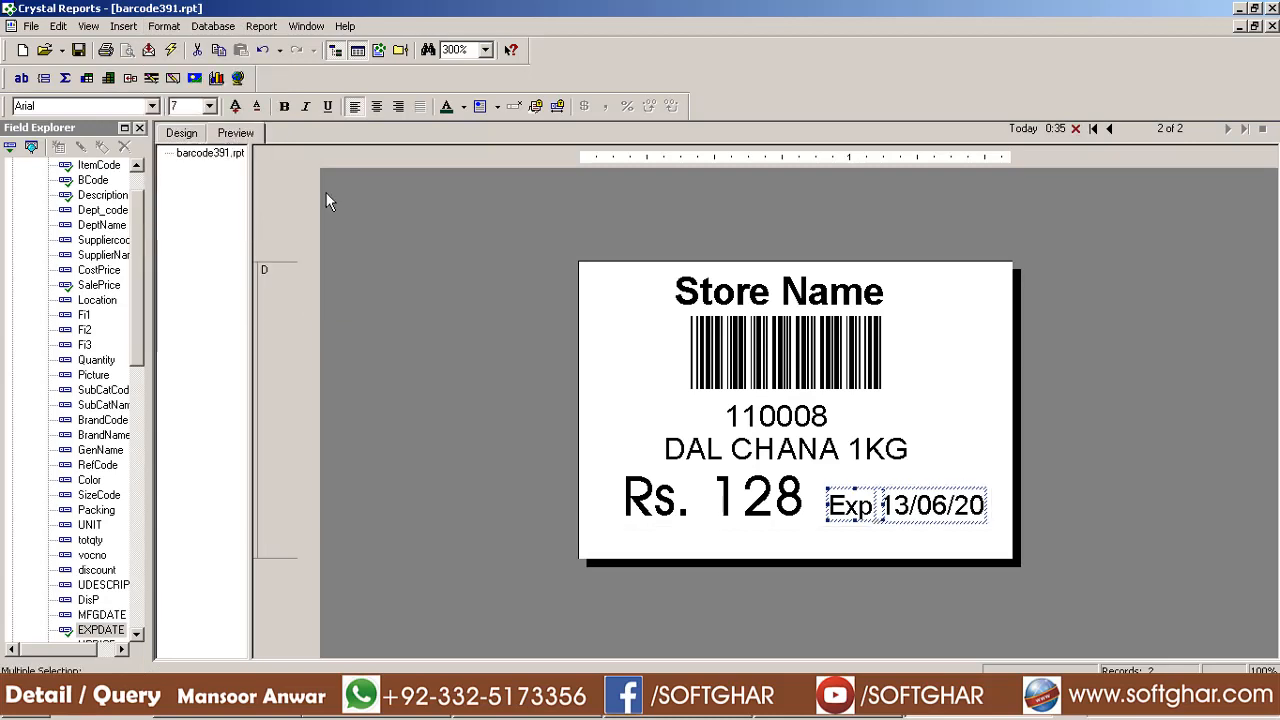
Fine-tune the Exp caption's width and position beside the date, then save the report
left_click(1184, 548)
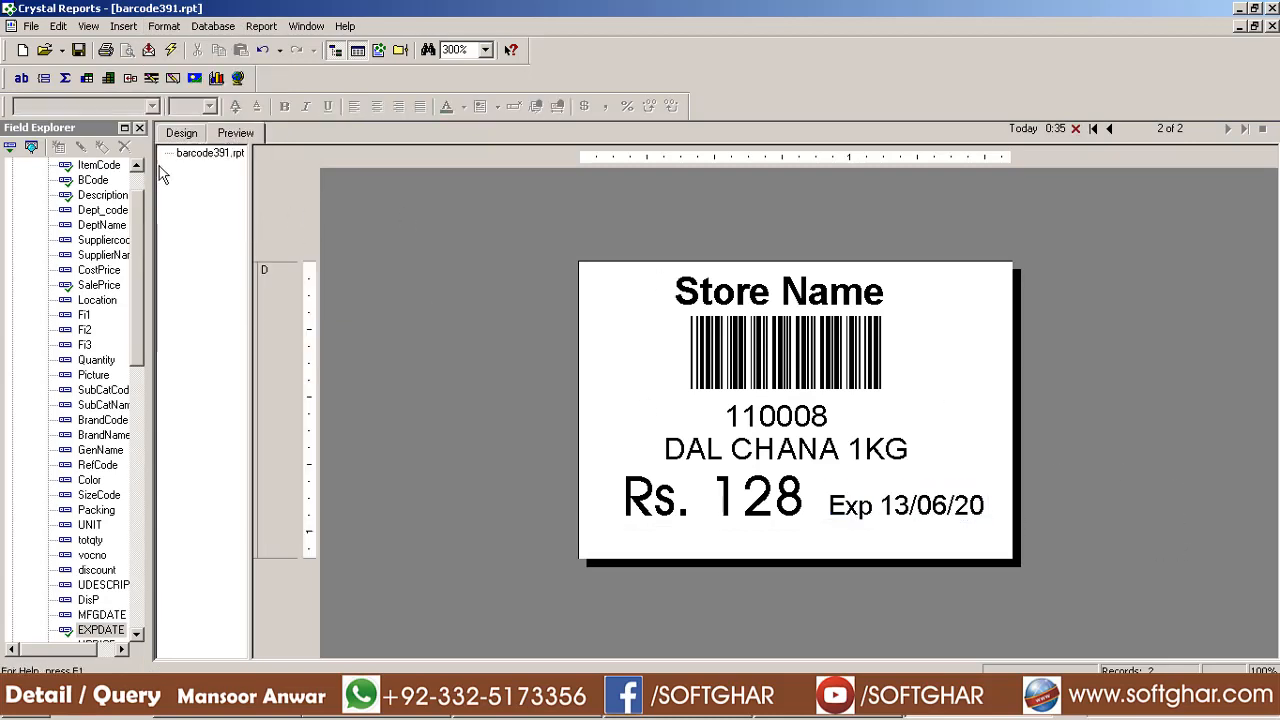
left_click(862, 510)
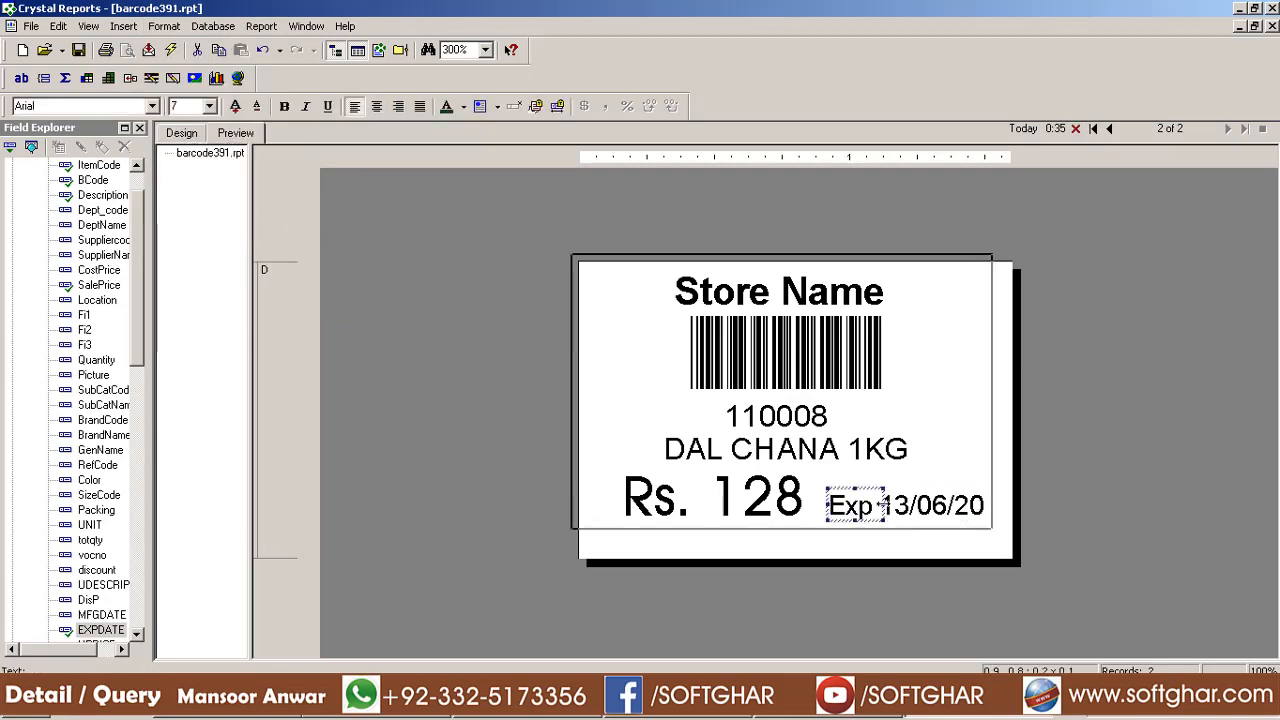
left_click_drag(886, 504, 855, 527)
left_click(1101, 513)
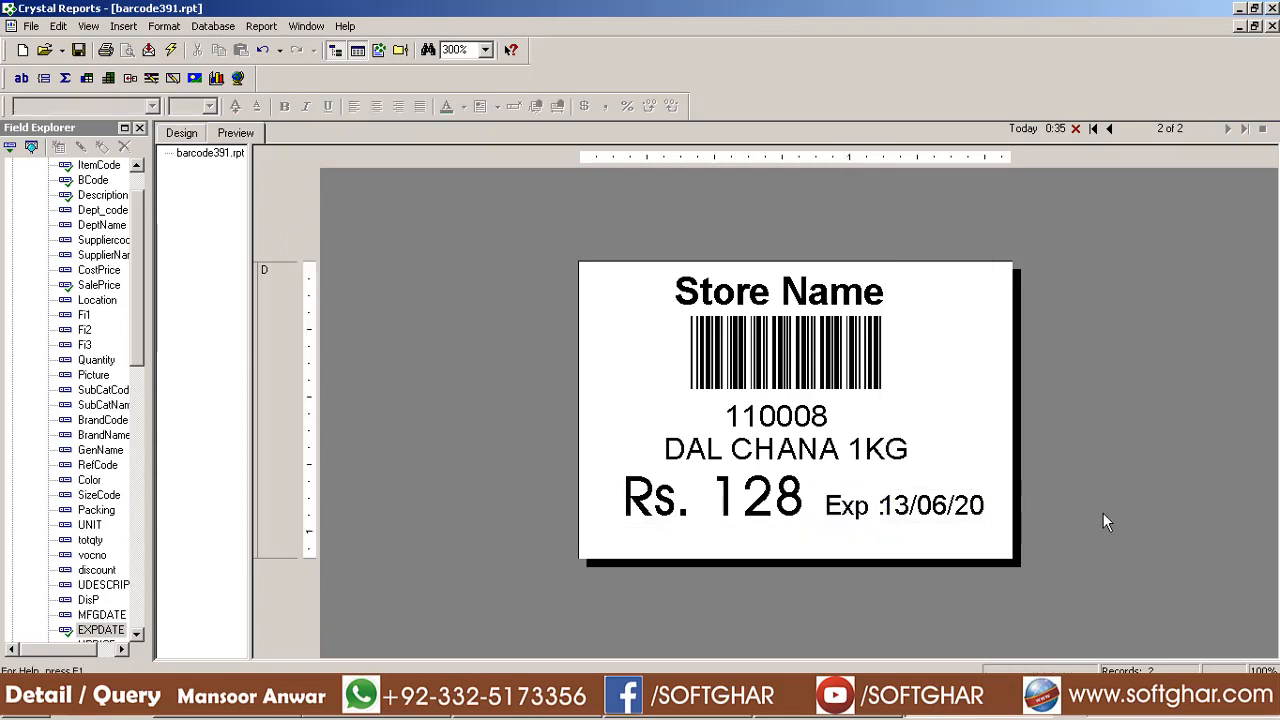
left_click(850, 507)
left_click_drag(855, 509, 850, 510)
left_click(1110, 519)
left_click(78, 50)
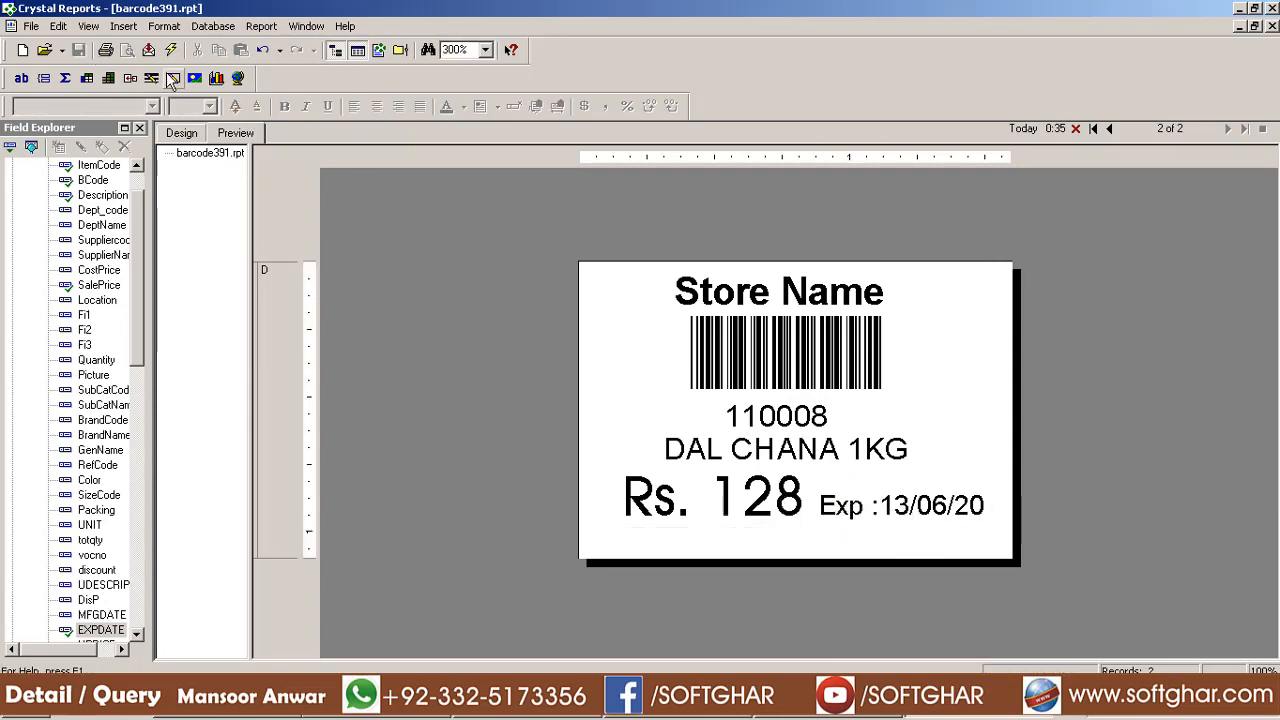
Print the label to the TSC TTP-244 Pro, then select the barcode field
left_click(105, 50)
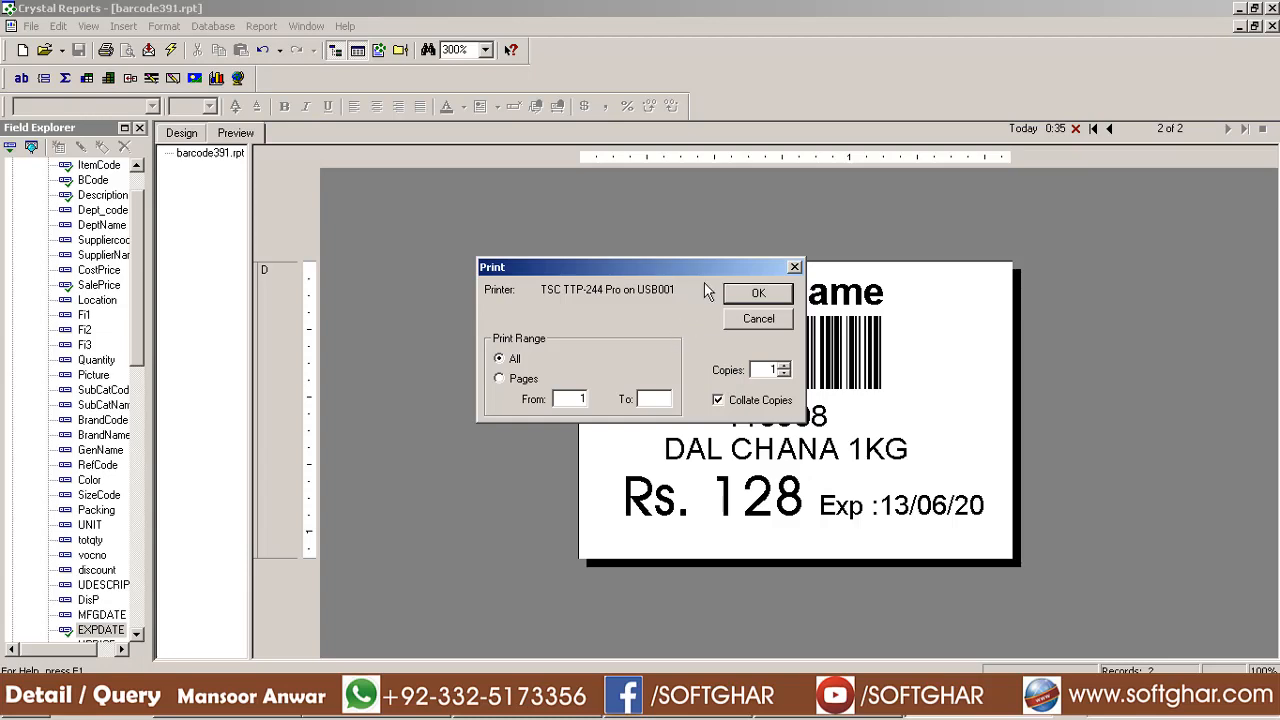
key("Return")
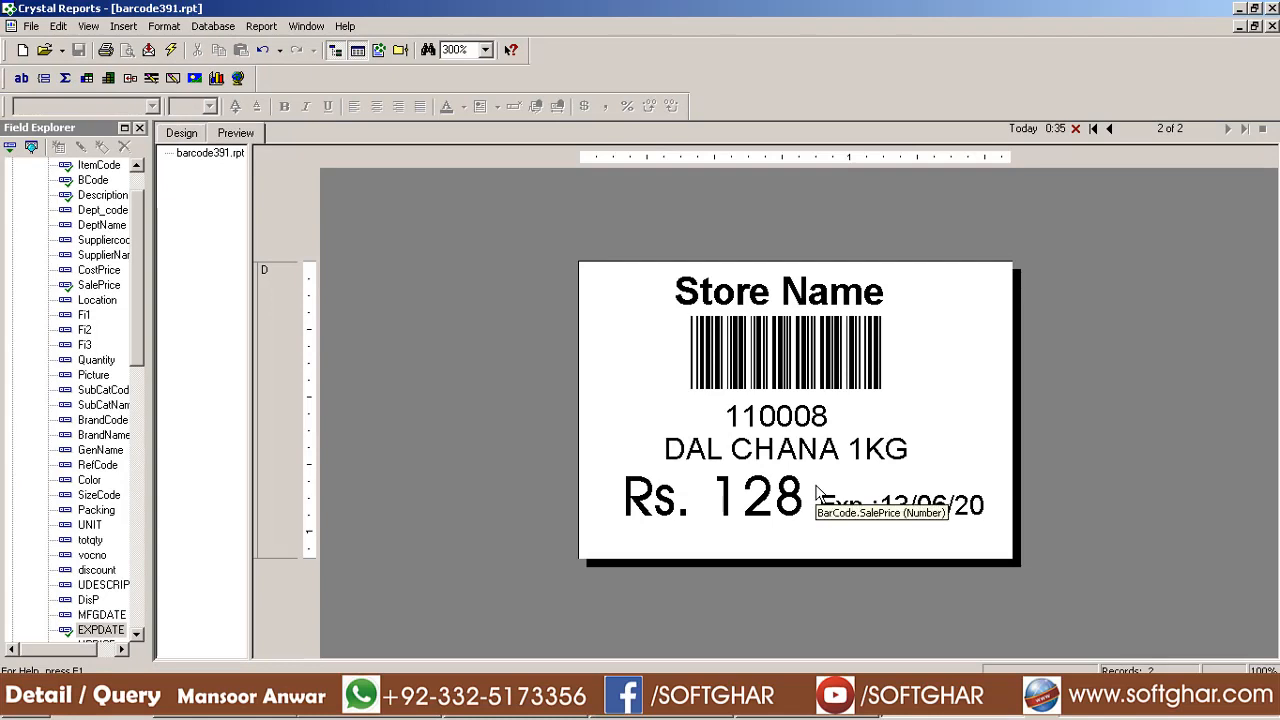
left_click(846, 368)
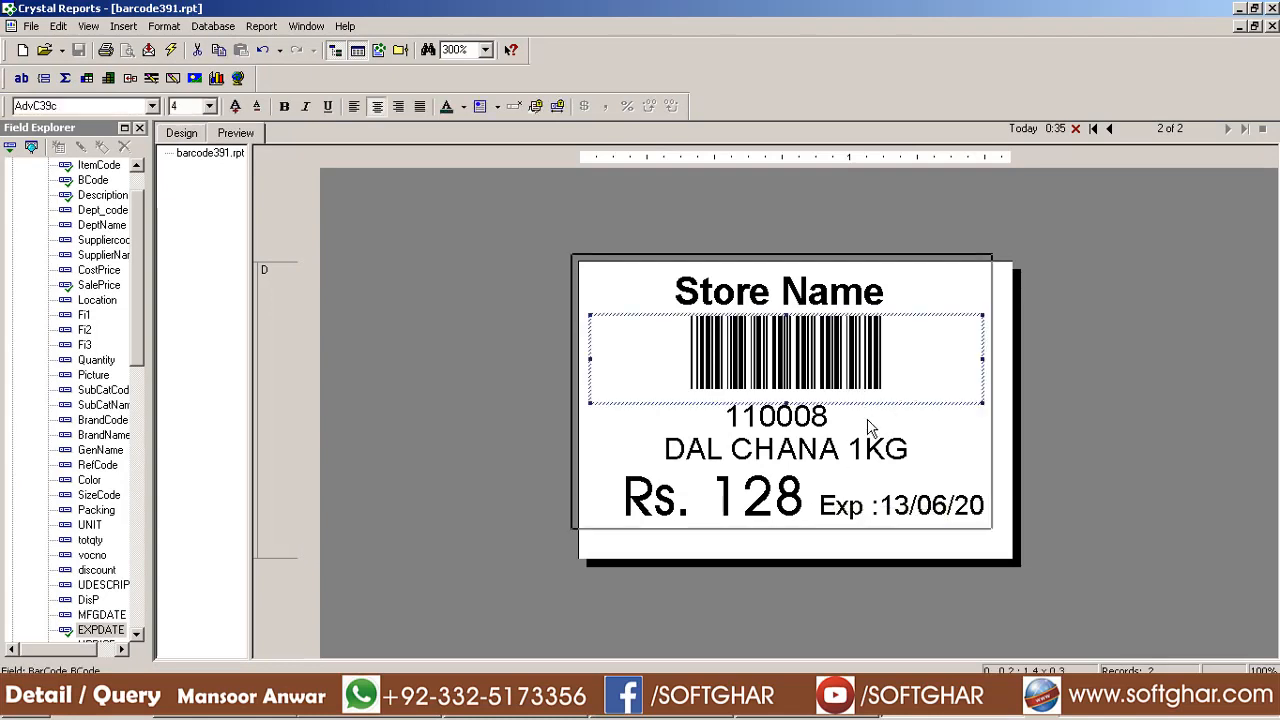
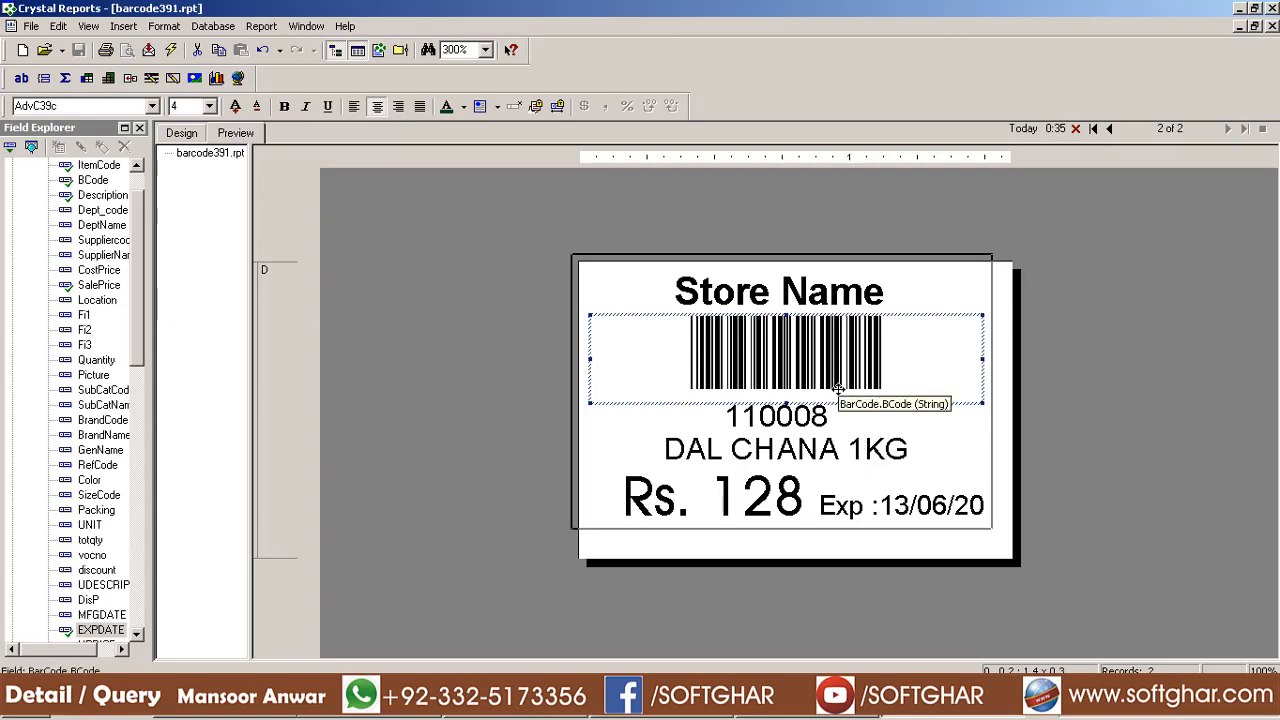
Swap the old barcode for the BCI image field beneath Store Name and preview the label
key("Delete")
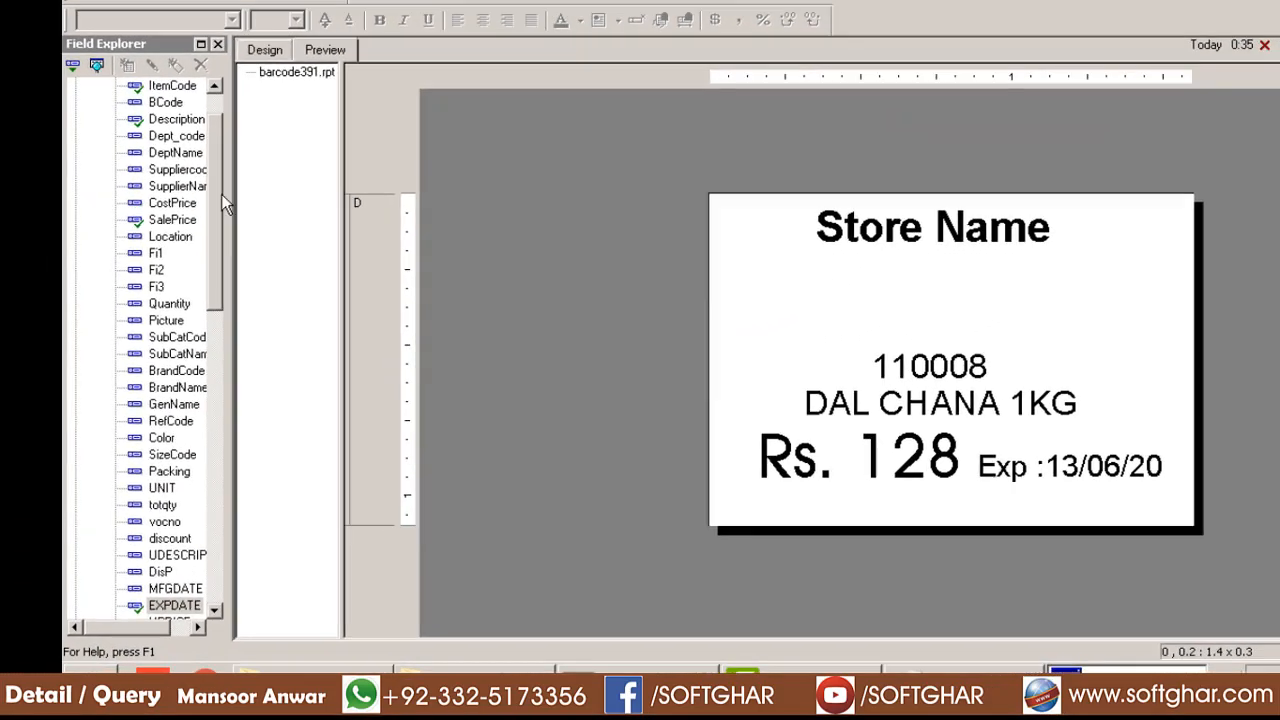
scroll(137, 401, "down", 7)
left_click_drag(232, 337, 214, 533)
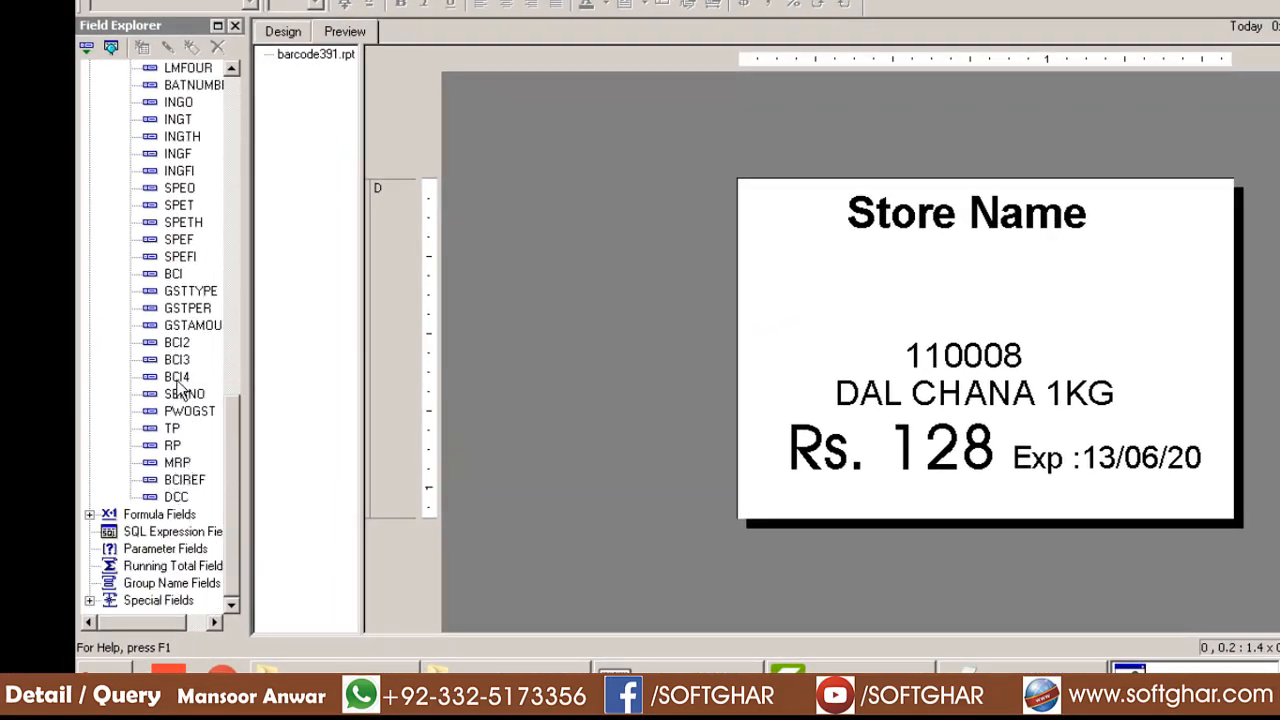
left_click(176, 276)
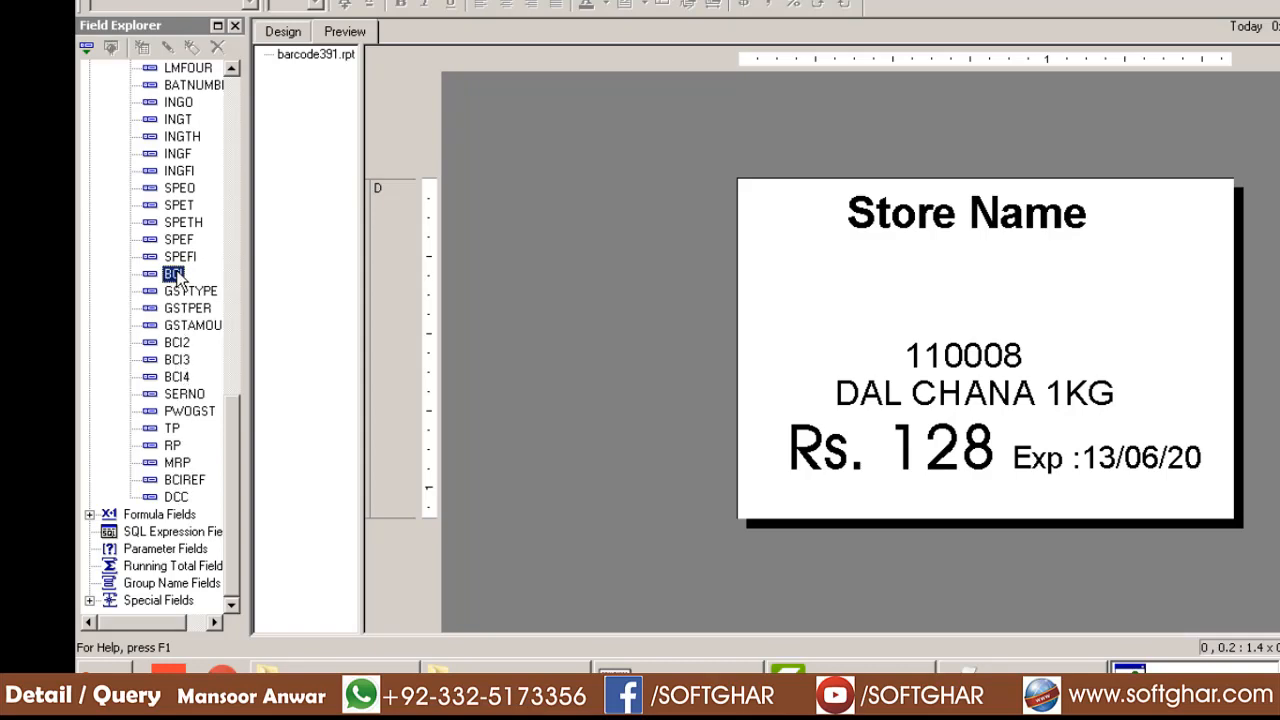
left_click(284, 33)
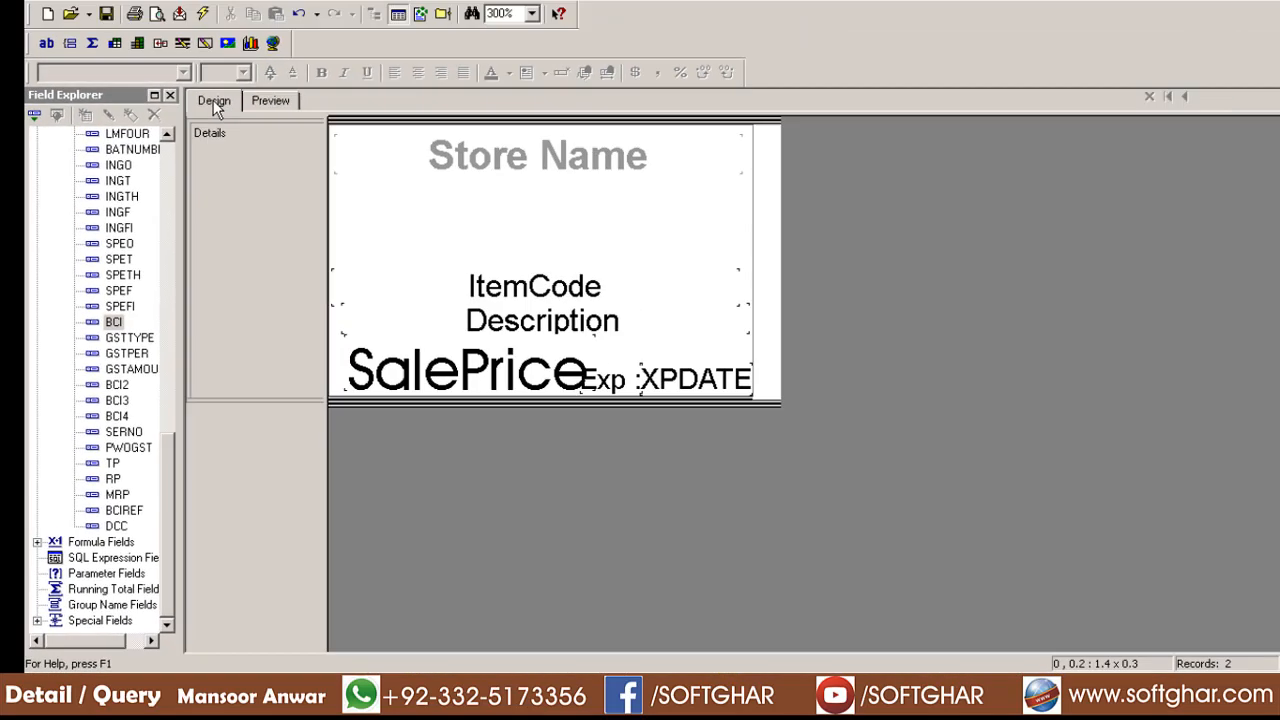
left_click_drag(113, 321, 311, 218)
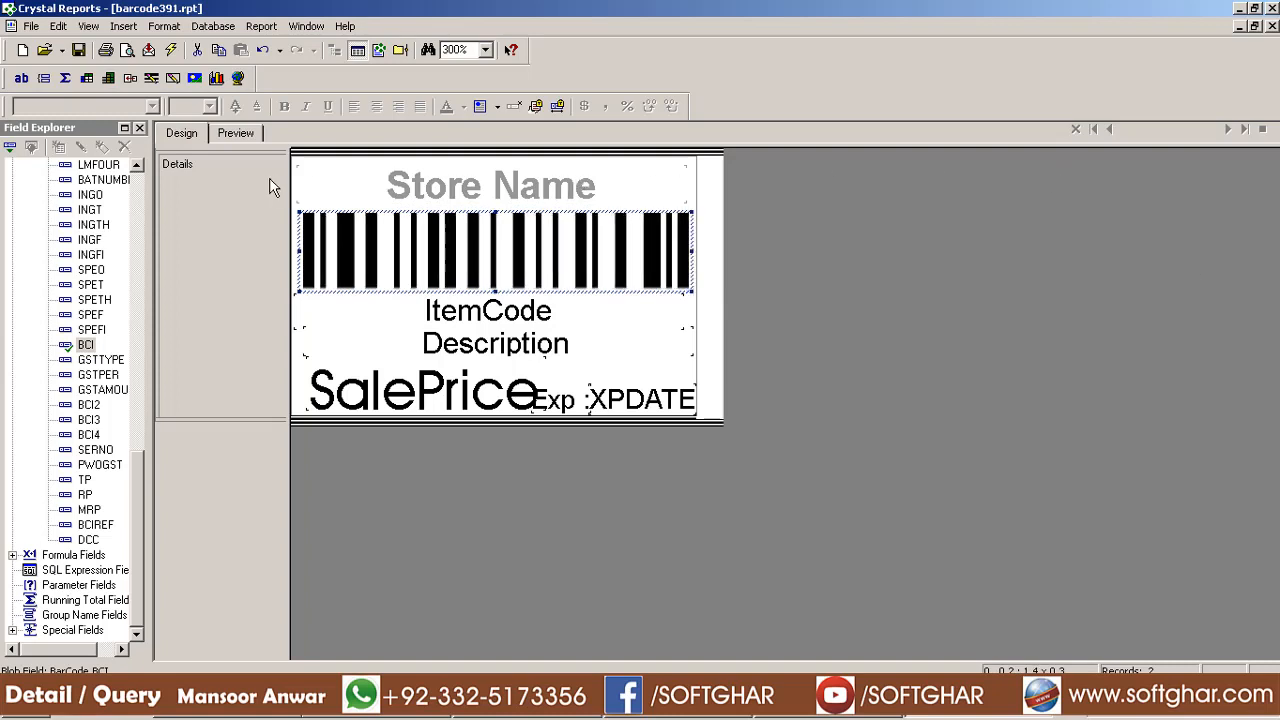
left_click(239, 136)
Print the DAL CHANA label to the TSC TTP-244 Pro
left_click(1187, 438)
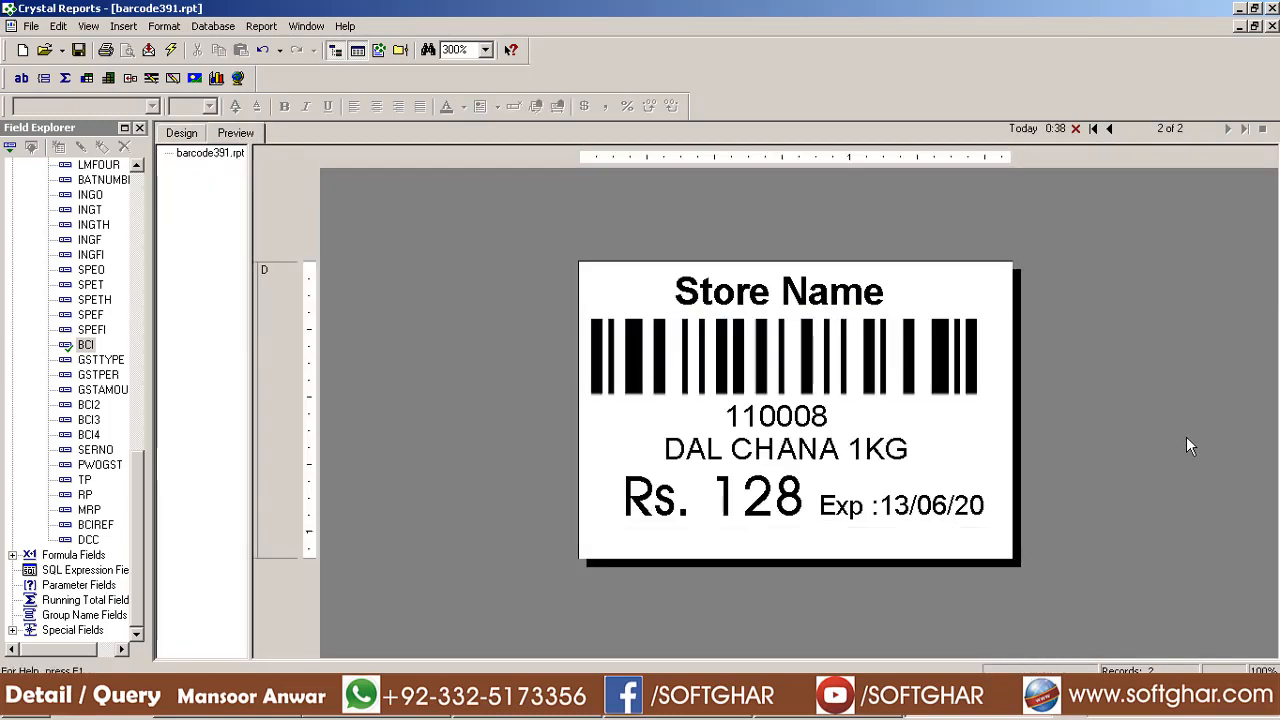
left_click(105, 50)
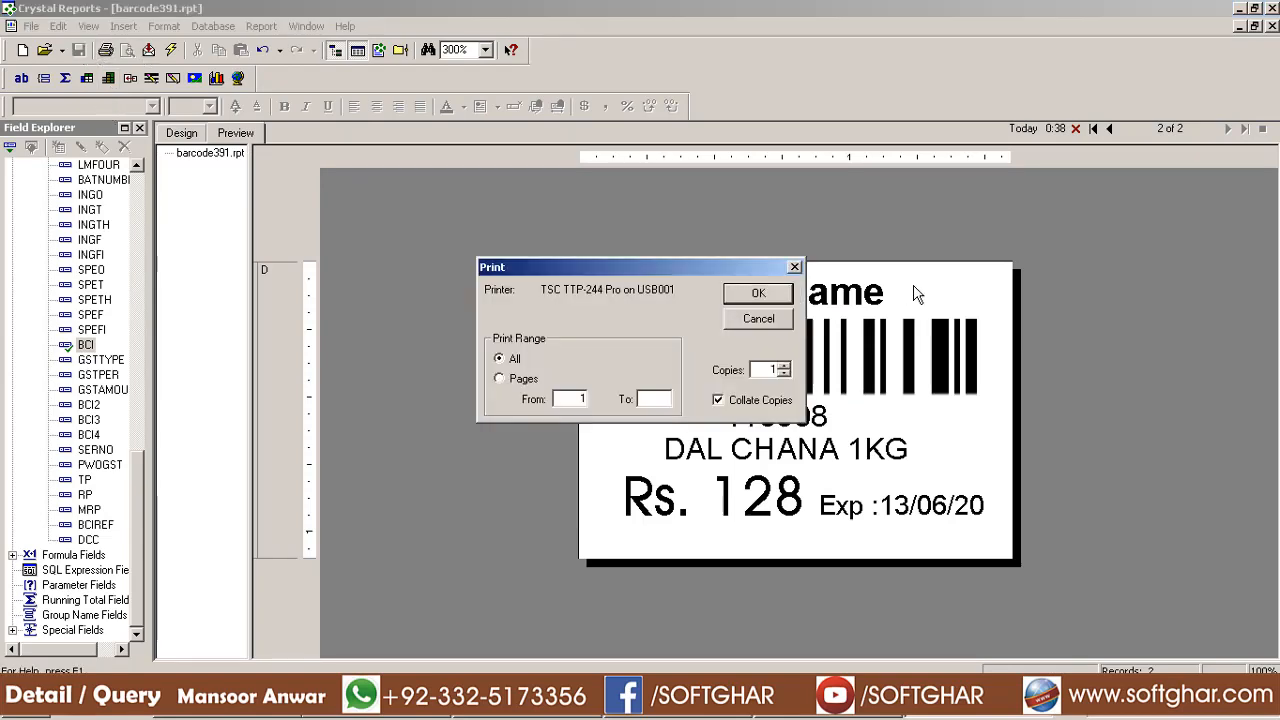
left_click(759, 294)
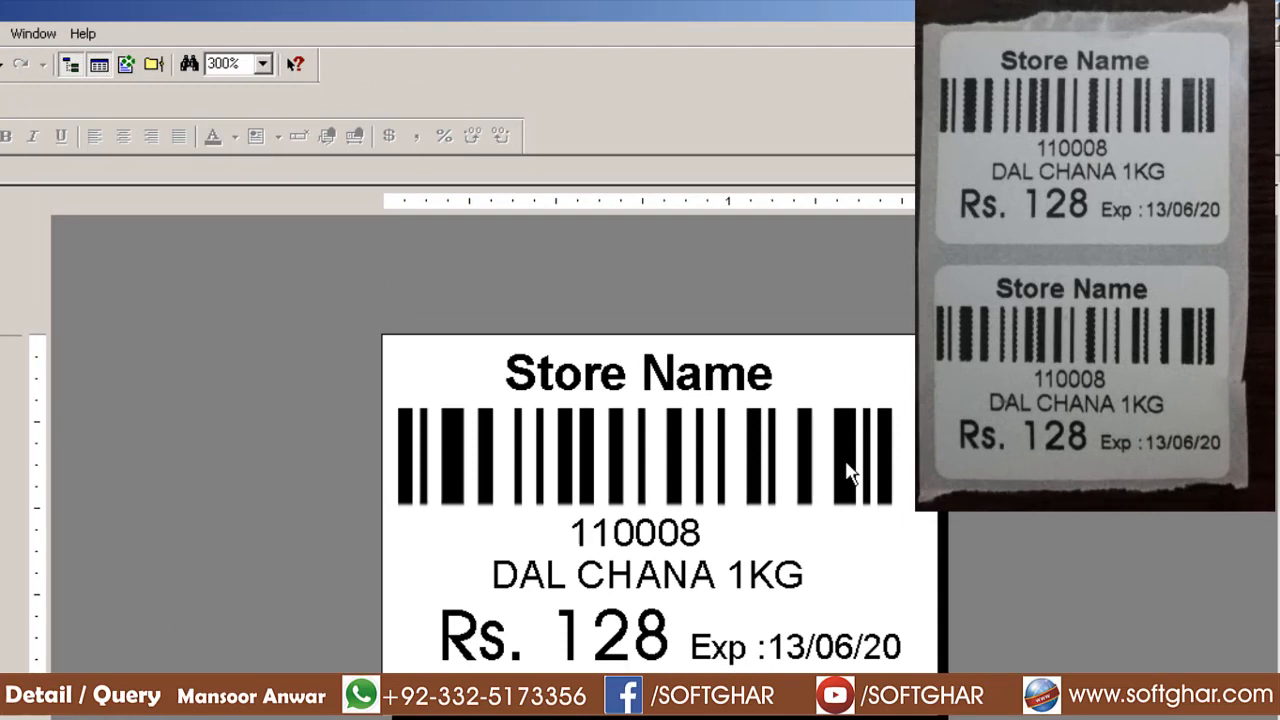
Narrow the barcode from its left edge and print the label again
left_click(415, 470)
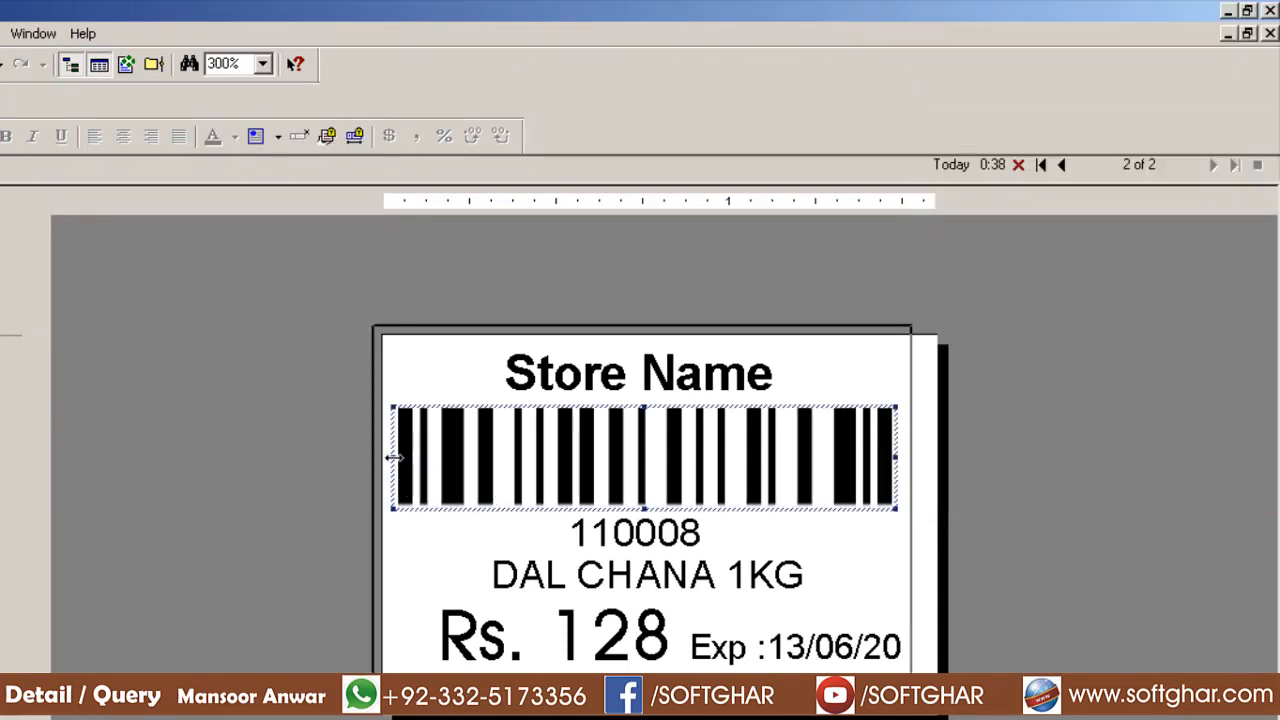
left_click_drag(395, 458, 435, 460)
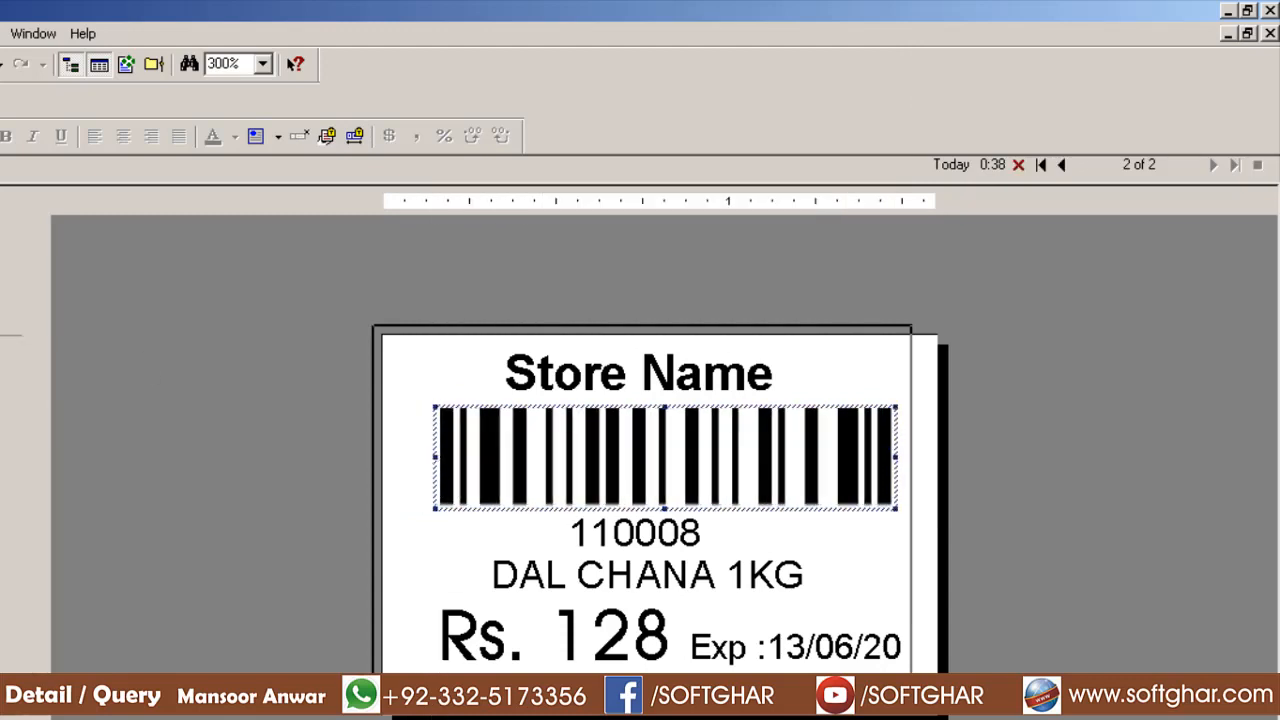
key("ctrl+p")
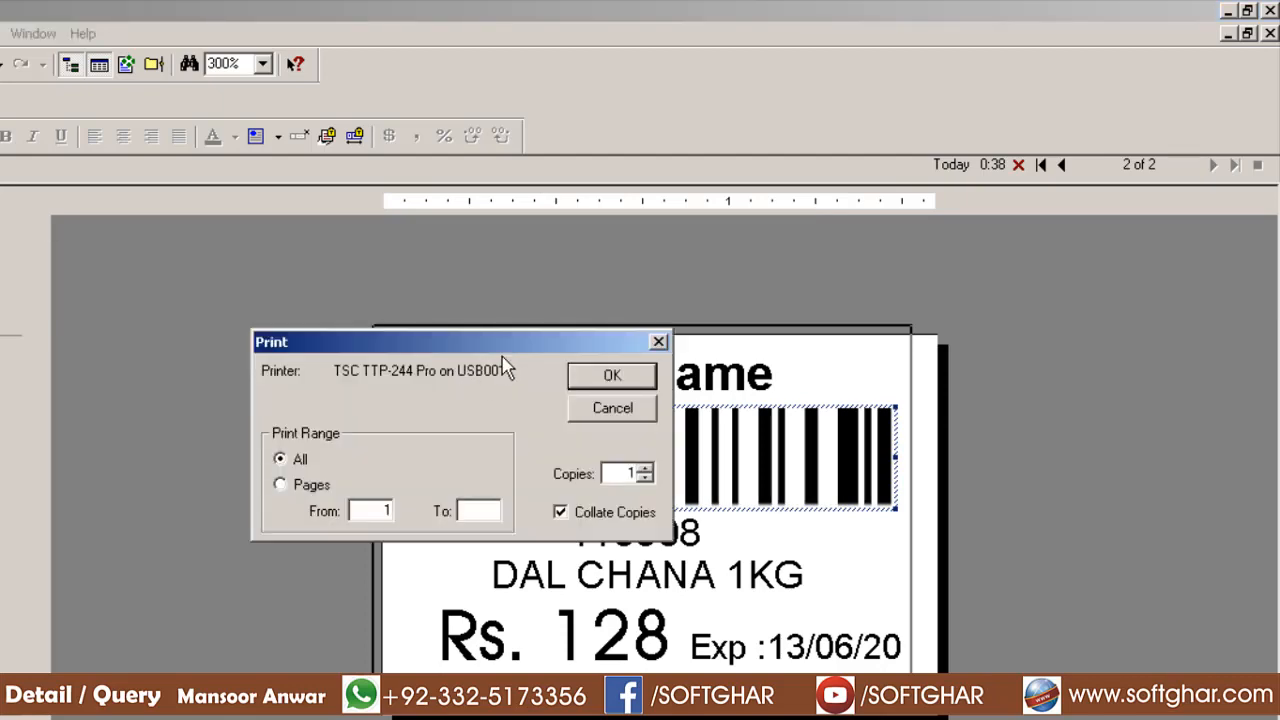
left_click(603, 378)
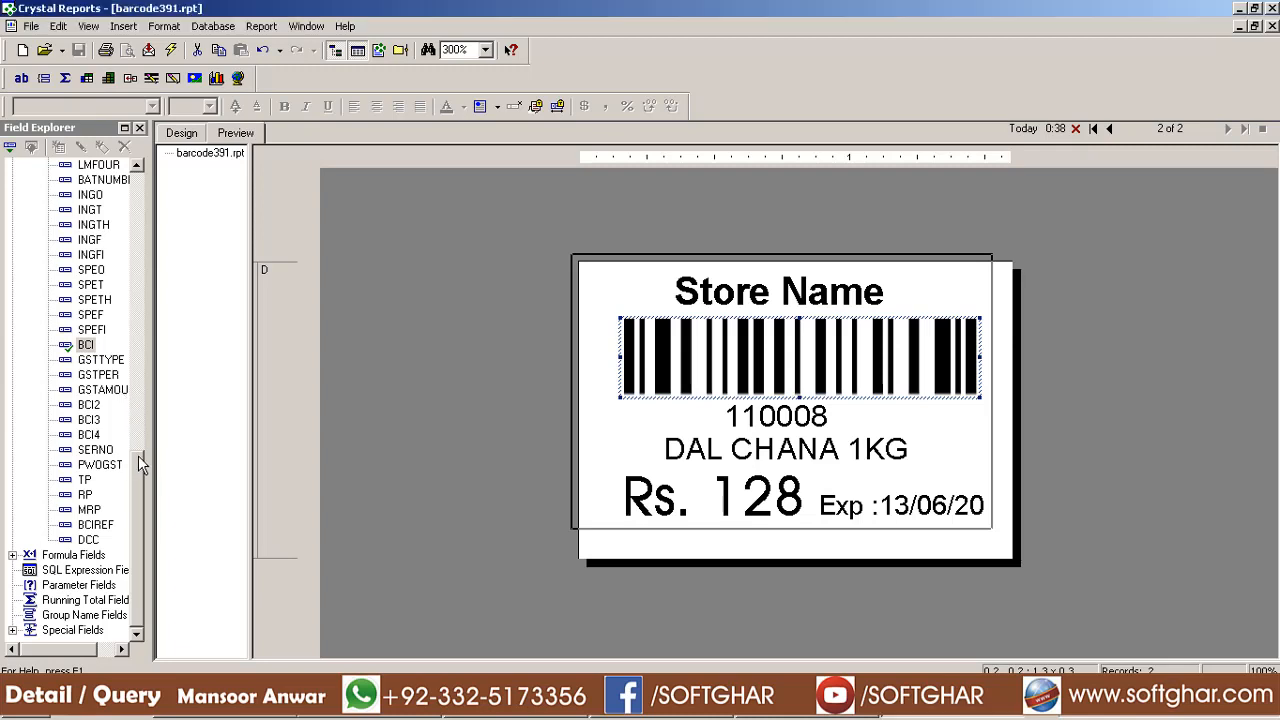
left_click_drag(138, 455, 139, 367)
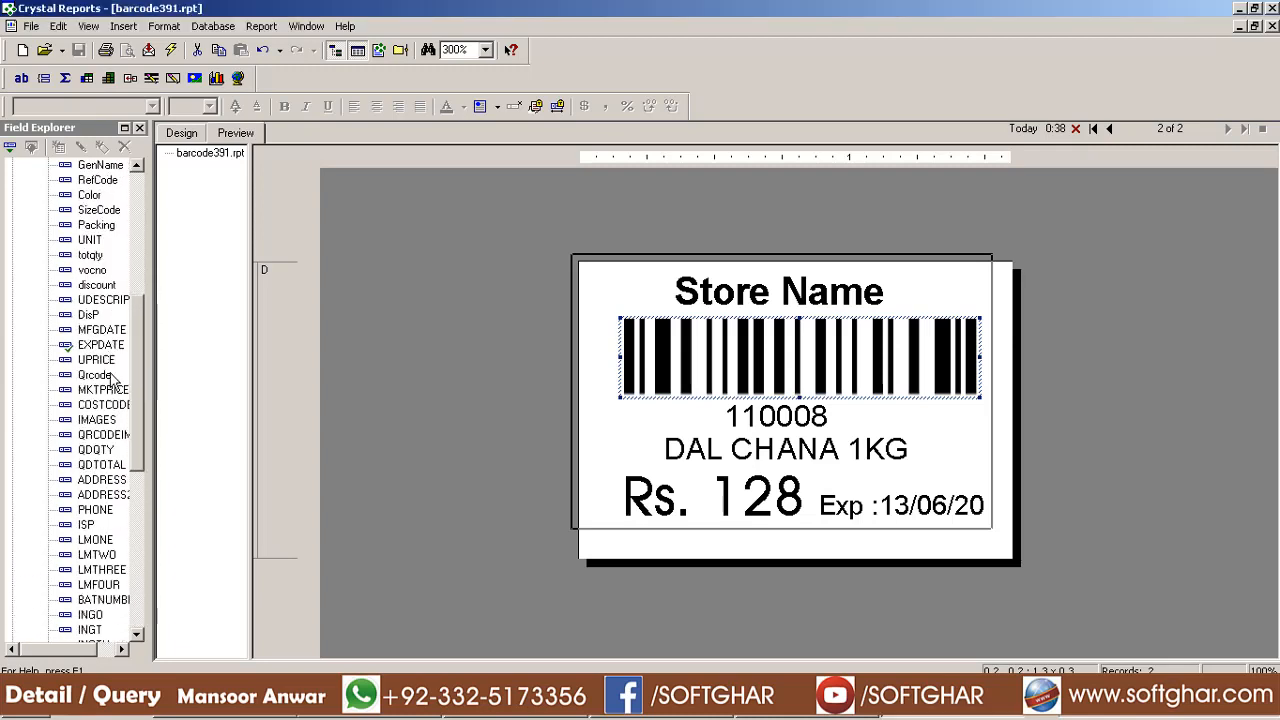
Browse the stored values of the ADDRESS field
right_click(100, 482)
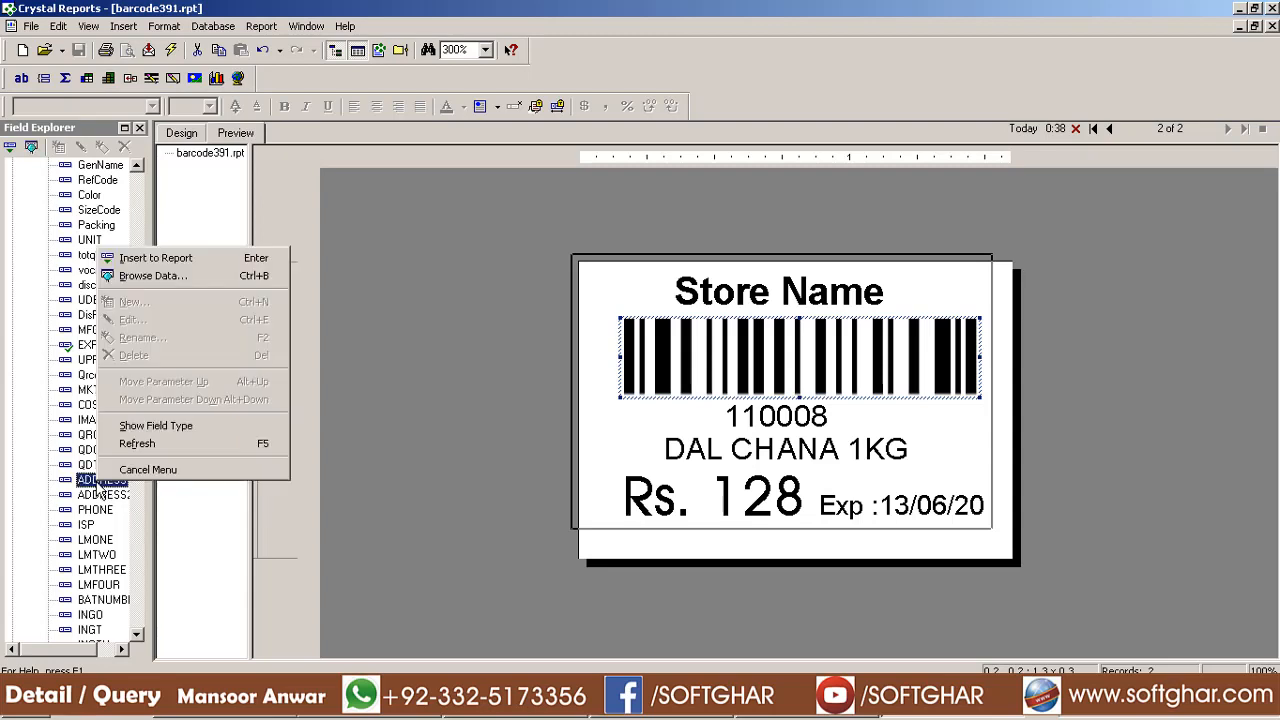
left_click(156, 280)
left_click(139, 199)
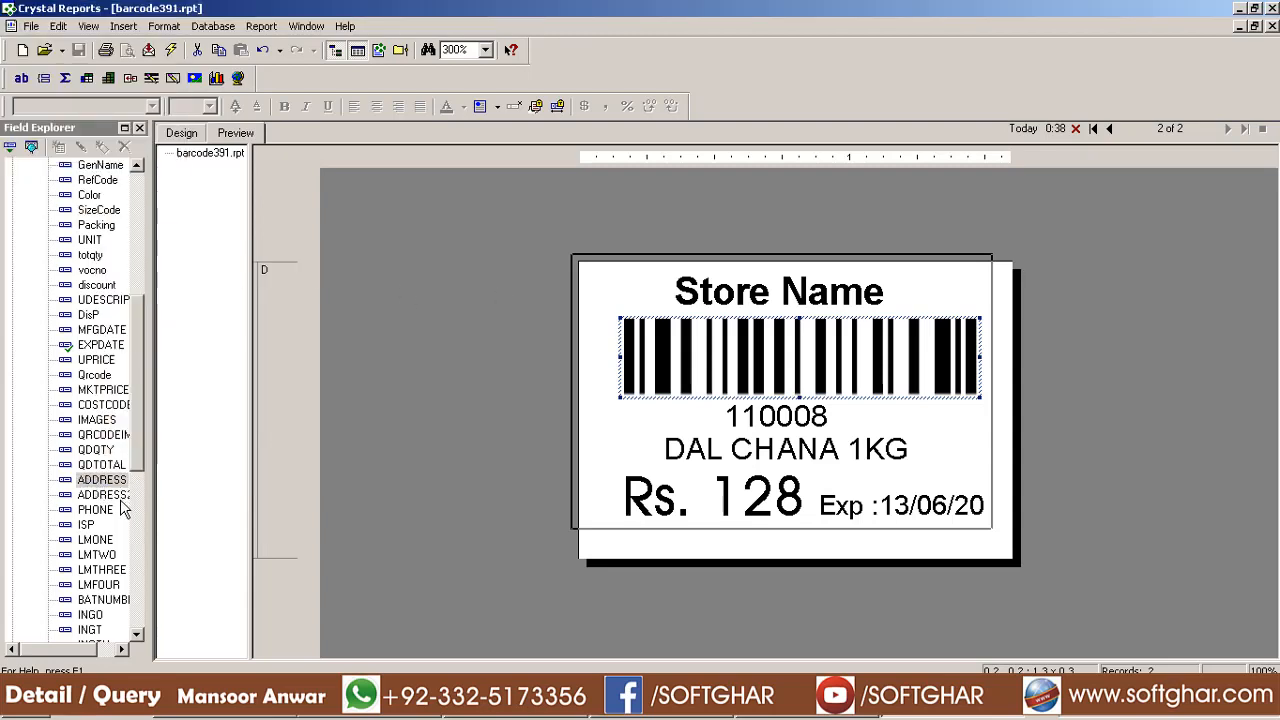
Browse the stored SizeCode values, then select the second DAL CHANA barcode record
left_click(99, 210)
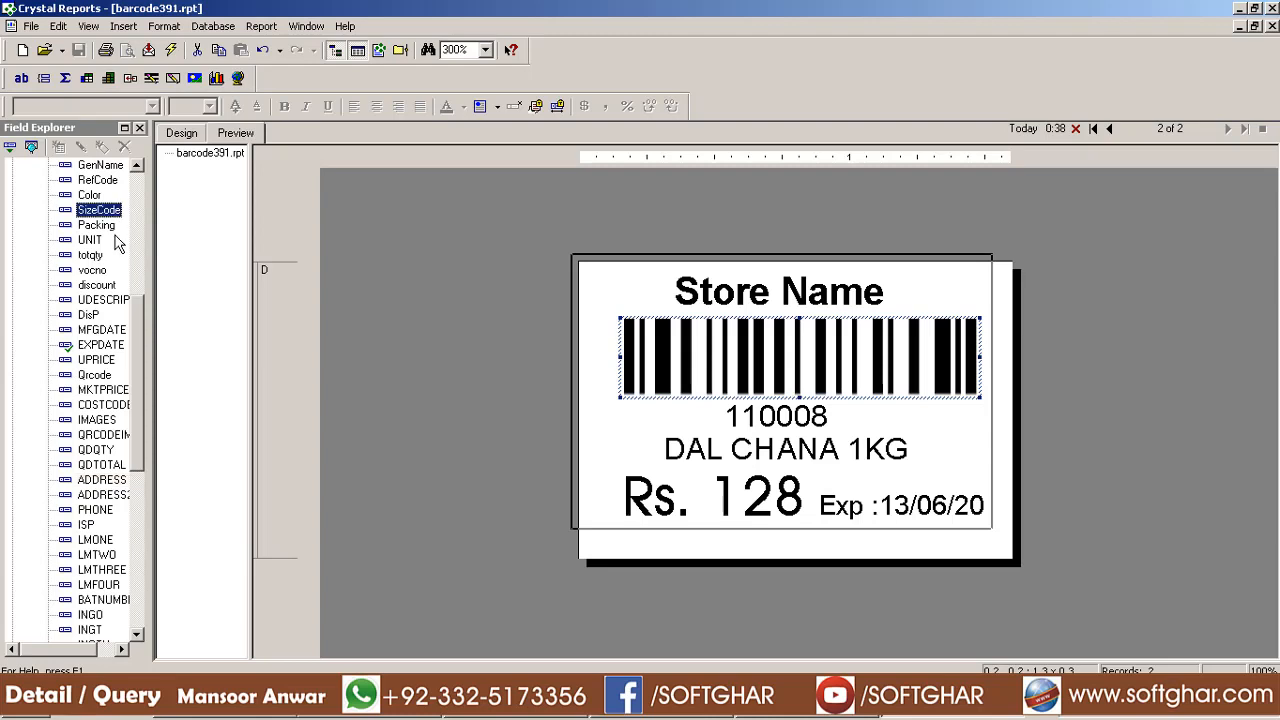
scroll(112, 240, "up", 2)
right_click(107, 304)
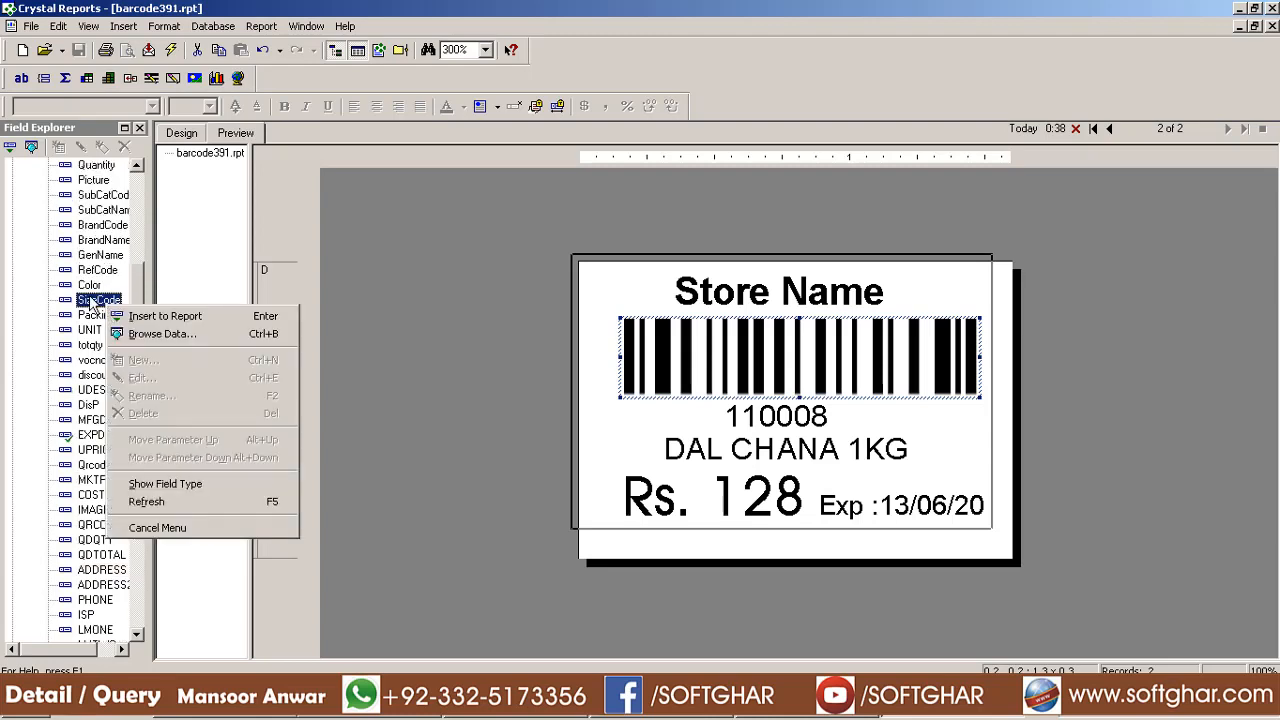
left_click(164, 336)
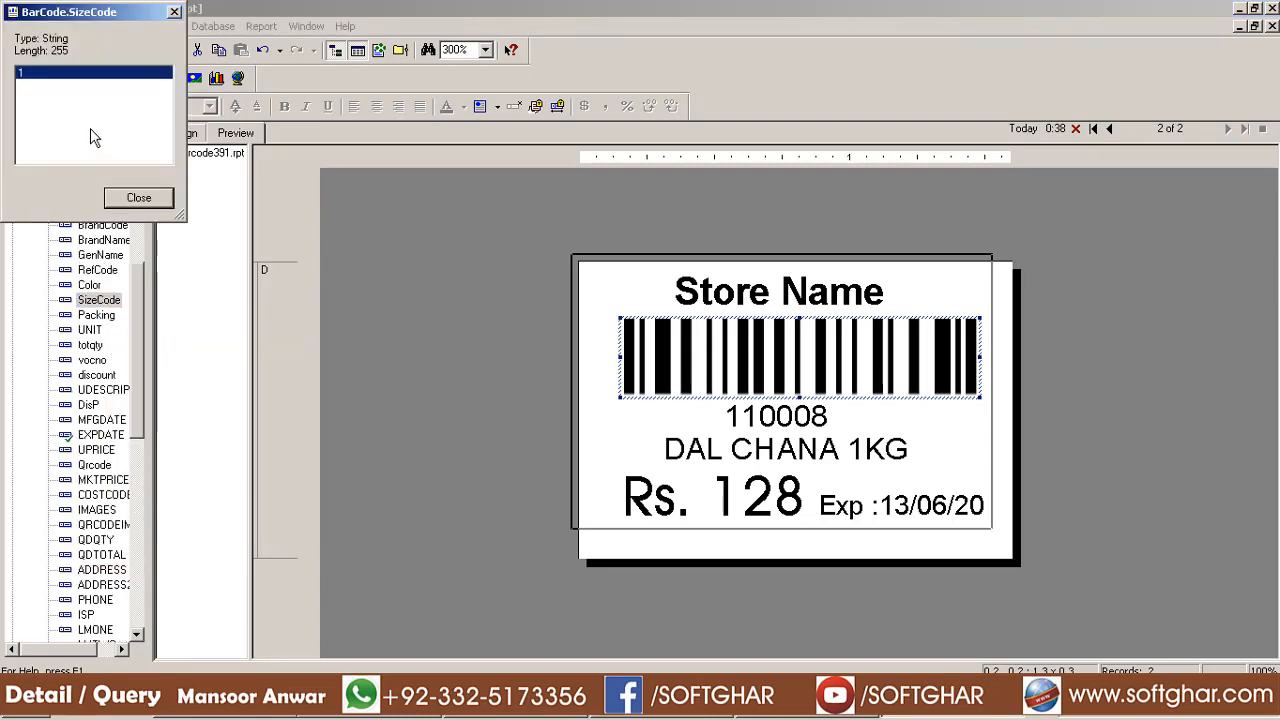
left_click(146, 197)
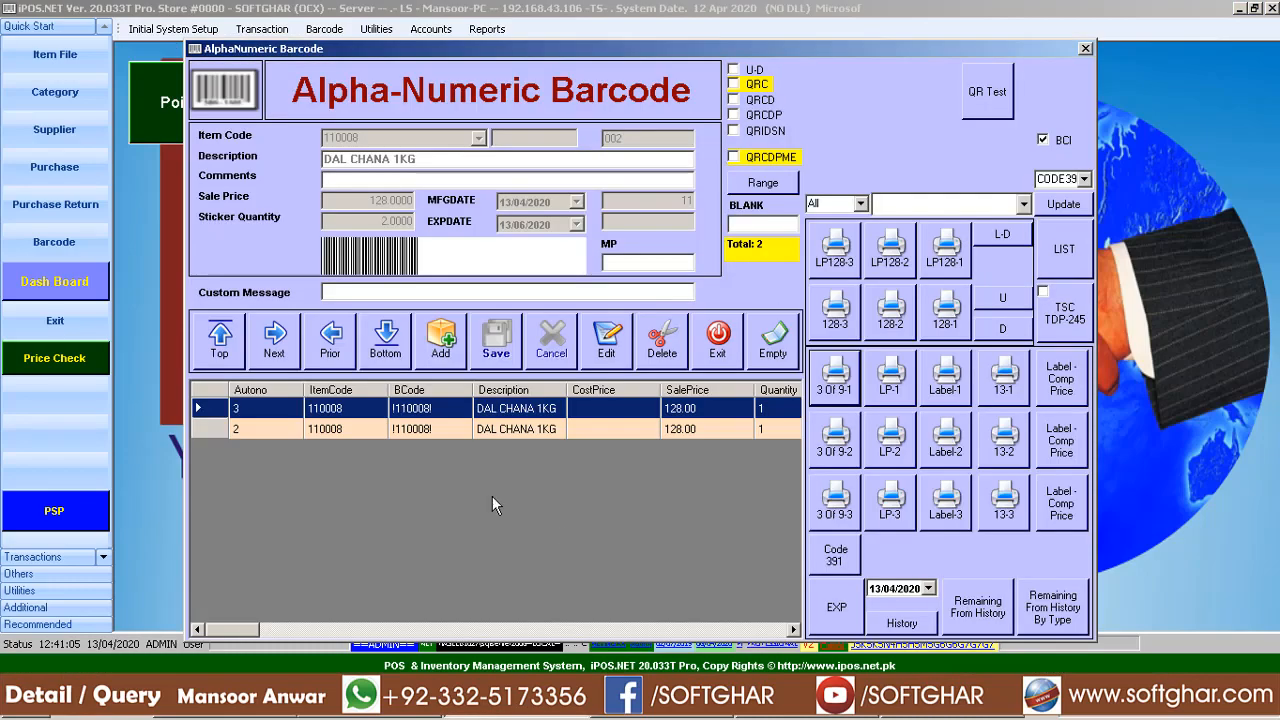
left_click(497, 428)
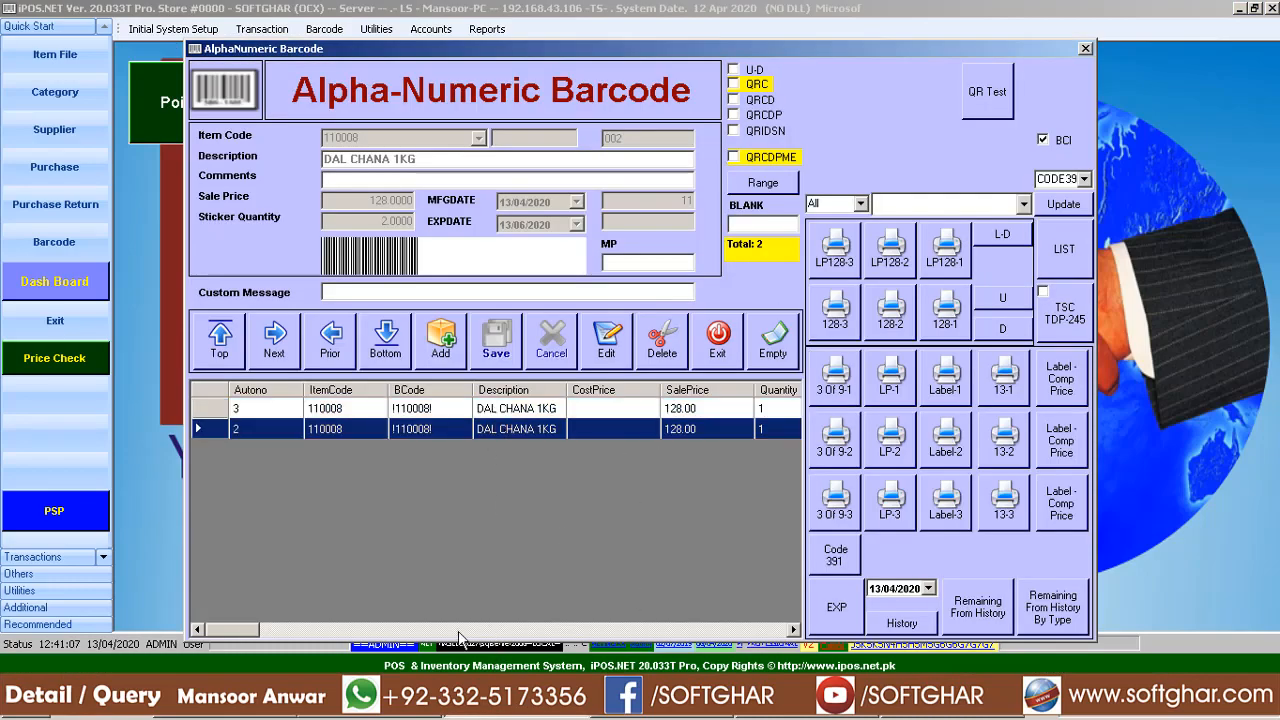
Scroll through every column of both DAL CHANA 1KG records, then go back to barcode391.rpt
left_click_drag(252, 638, 545, 625)
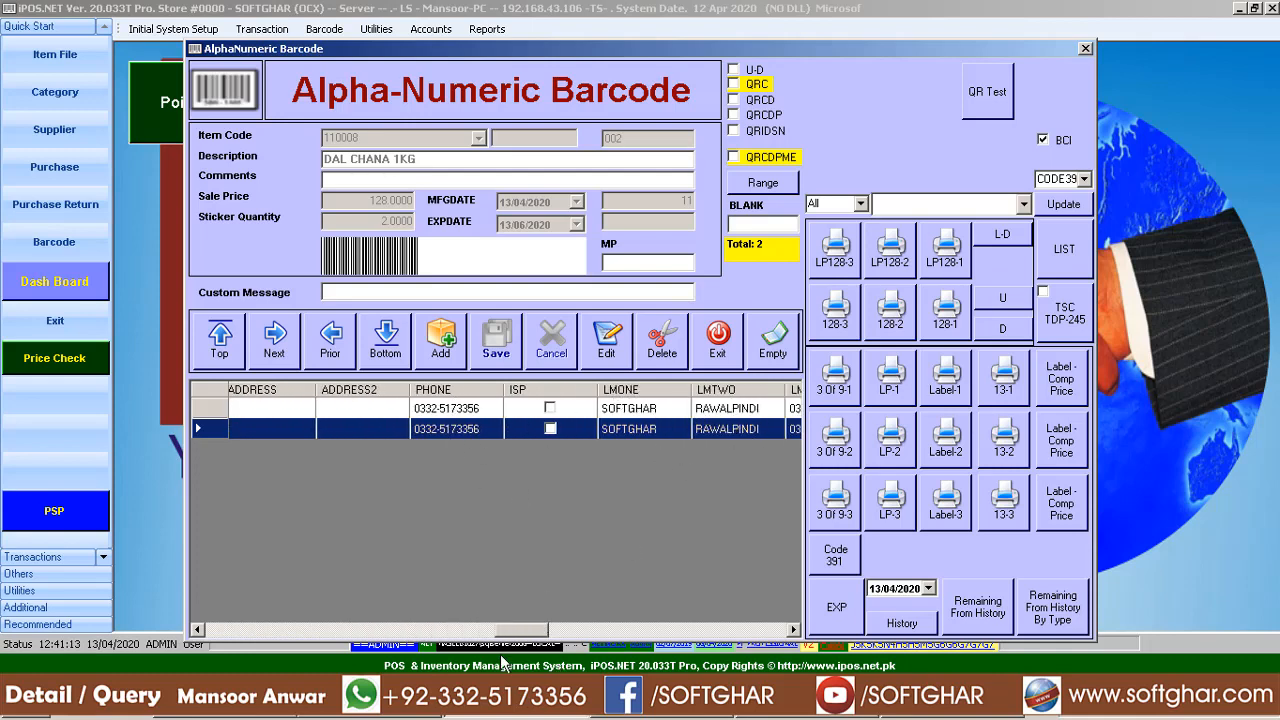
left_click(646, 411)
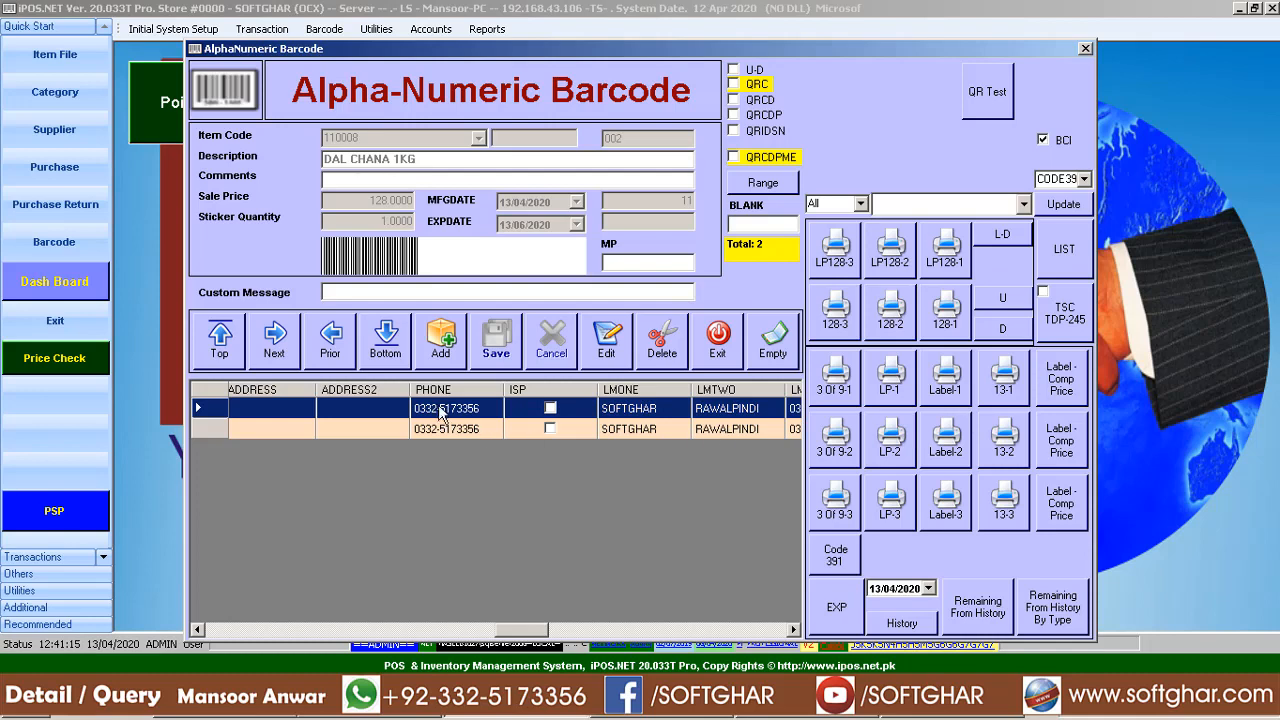
left_click_drag(530, 632, 752, 627)
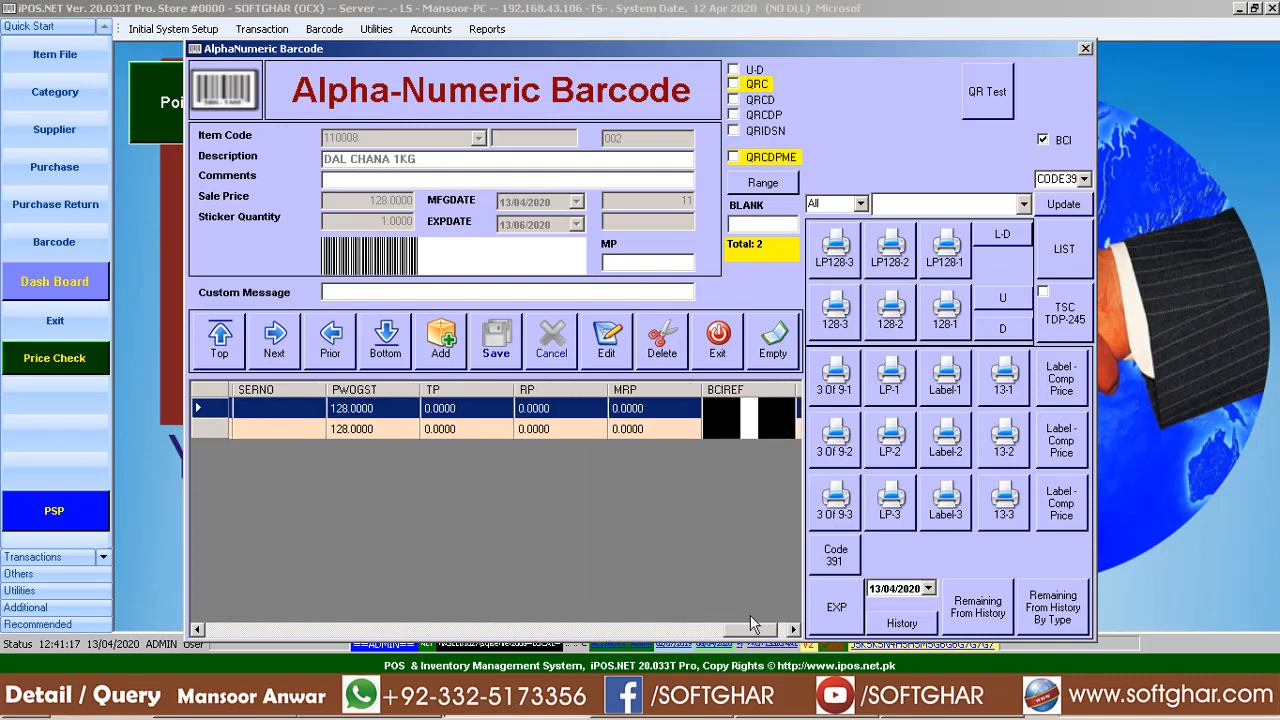
left_click(943, 716)
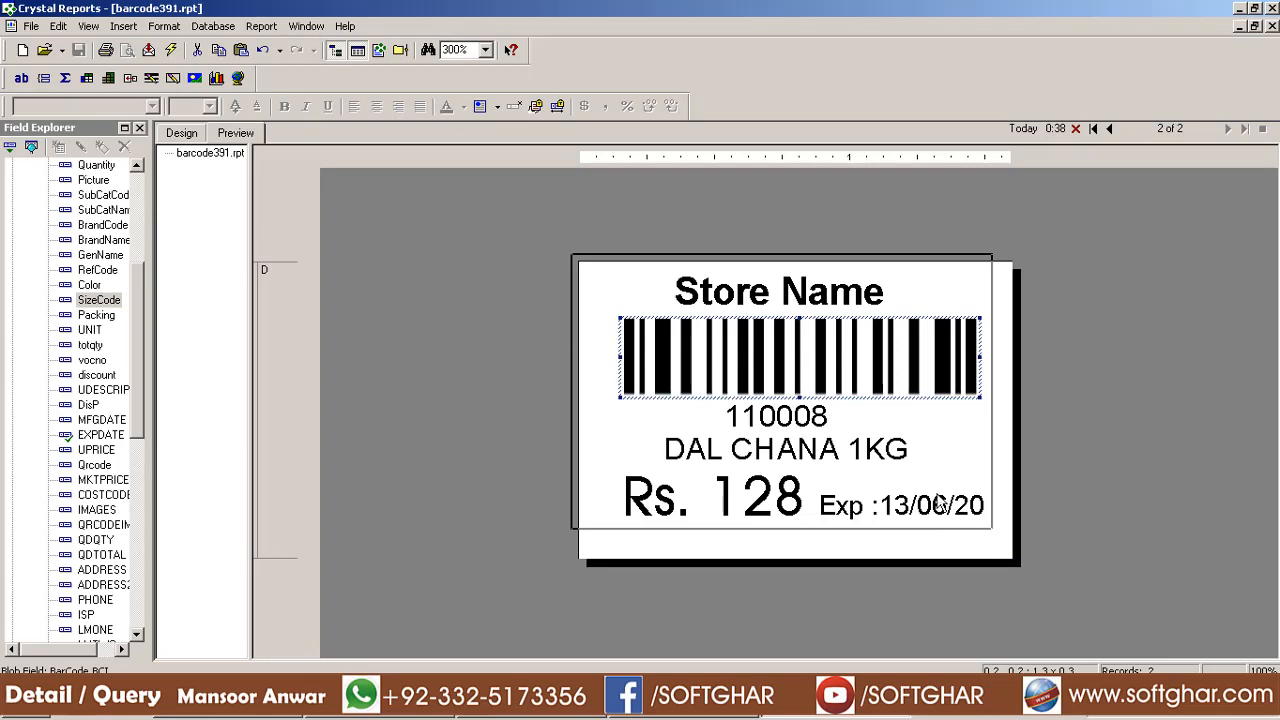
Preview the DAL CHANA label twice in the 3 Of 9-1 single-label layout
left_click(420, 716)
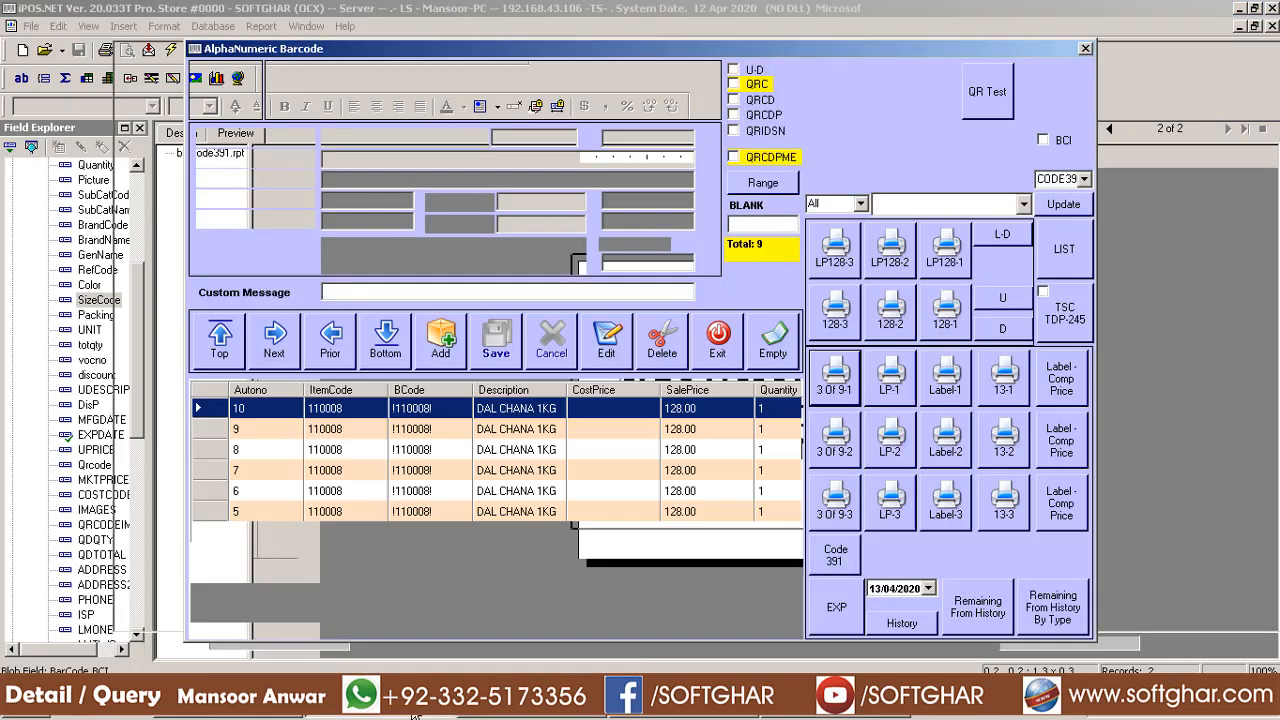
left_click(838, 390)
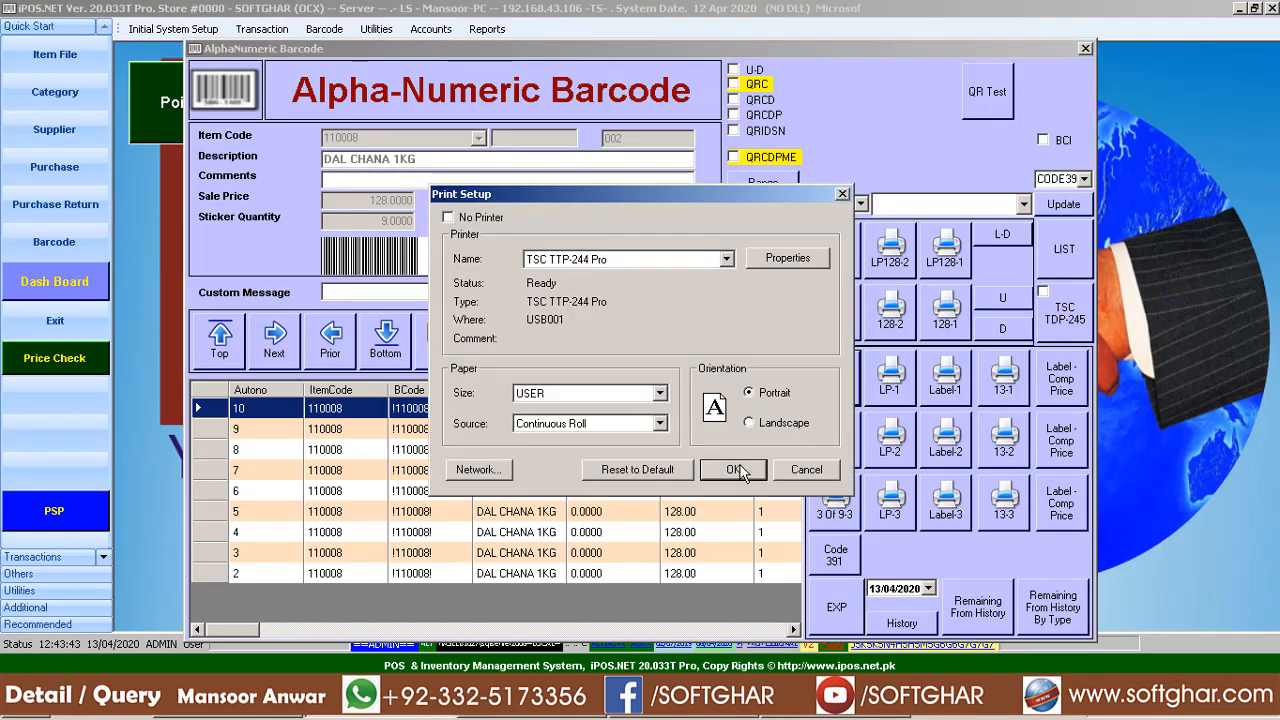
left_click(740, 465)
left_click(757, 355)
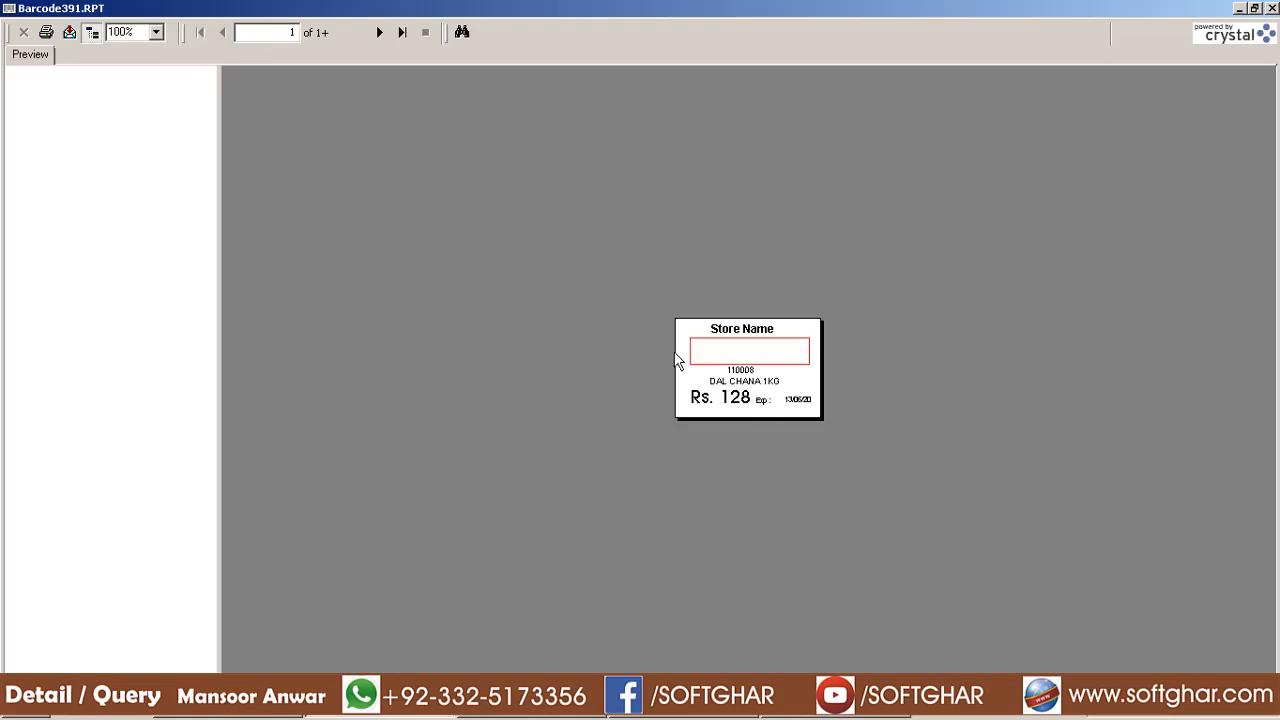
left_click(1272, 8)
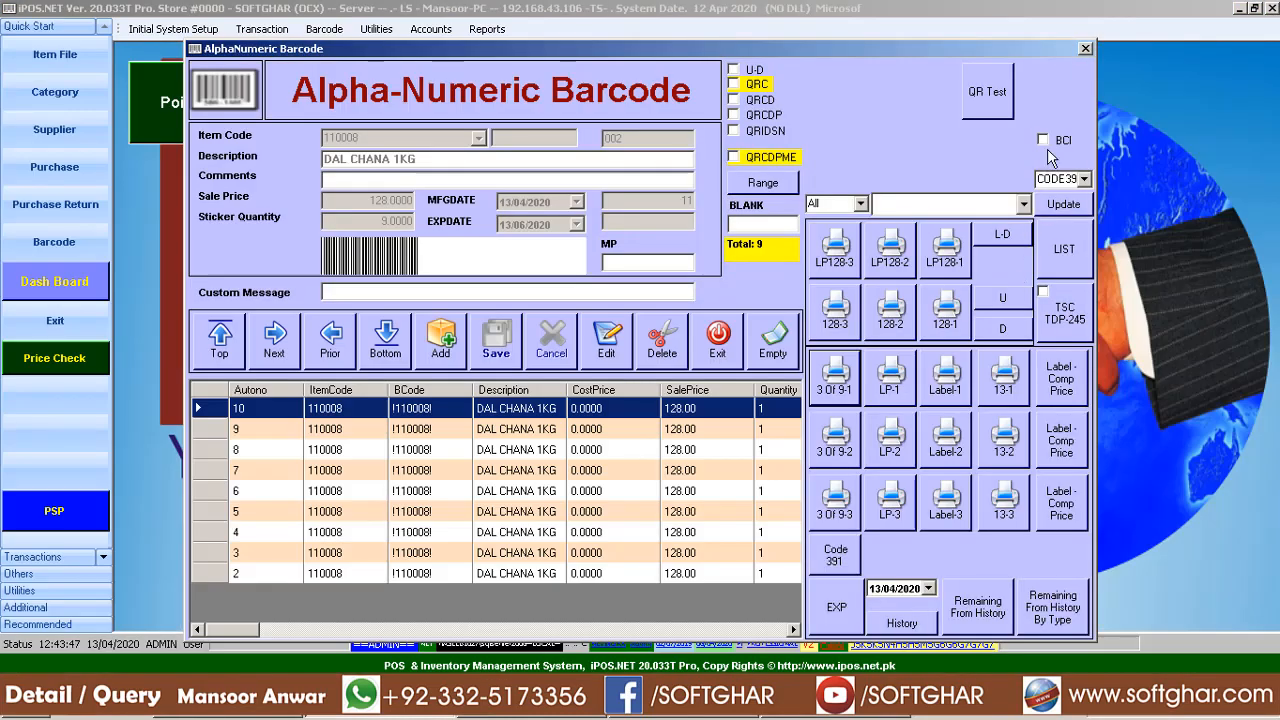
left_click(836, 388)
left_click(731, 469)
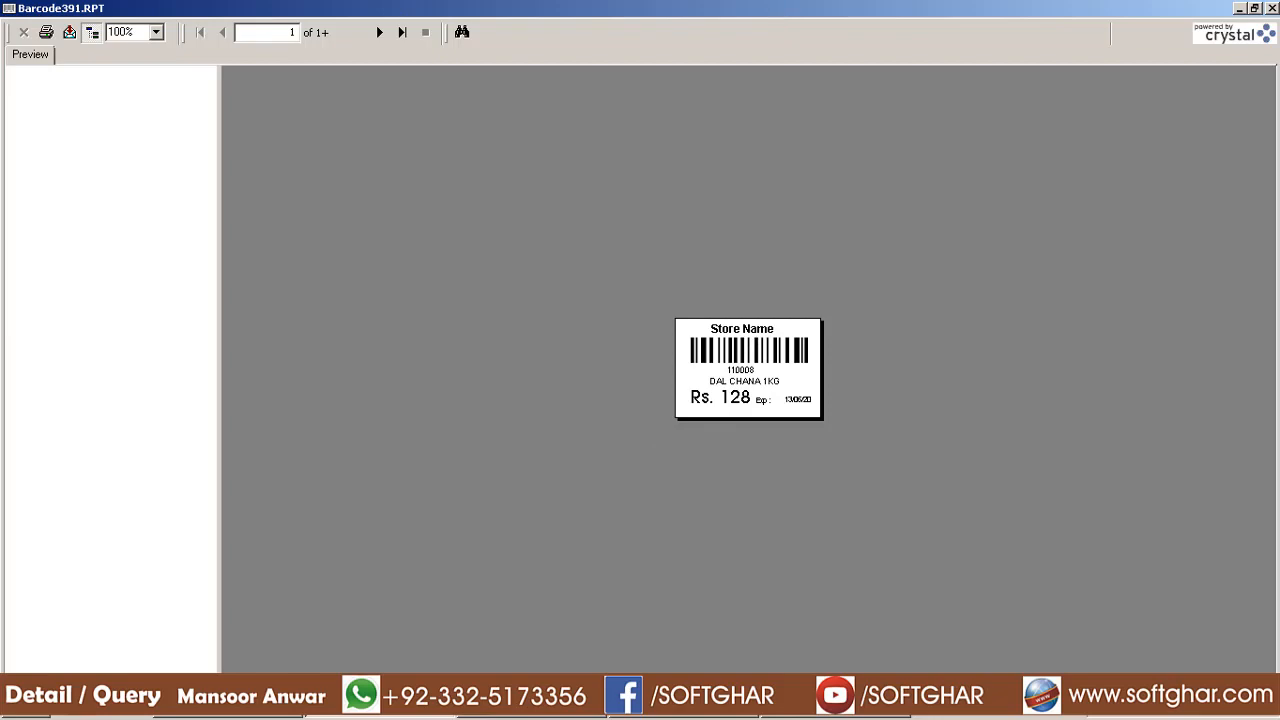
left_click(1271, 8)
Preview the DAL CHANA labels as a nine-label sheet
left_click(835, 445)
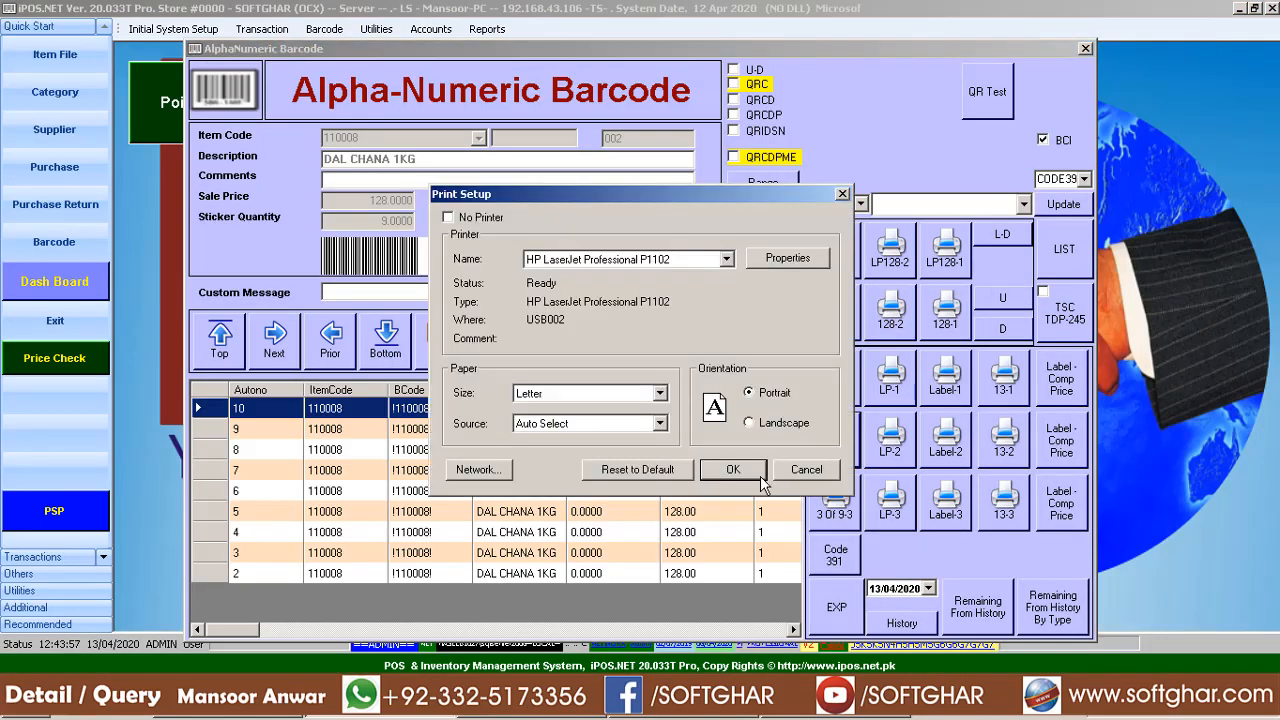
left_click(760, 477)
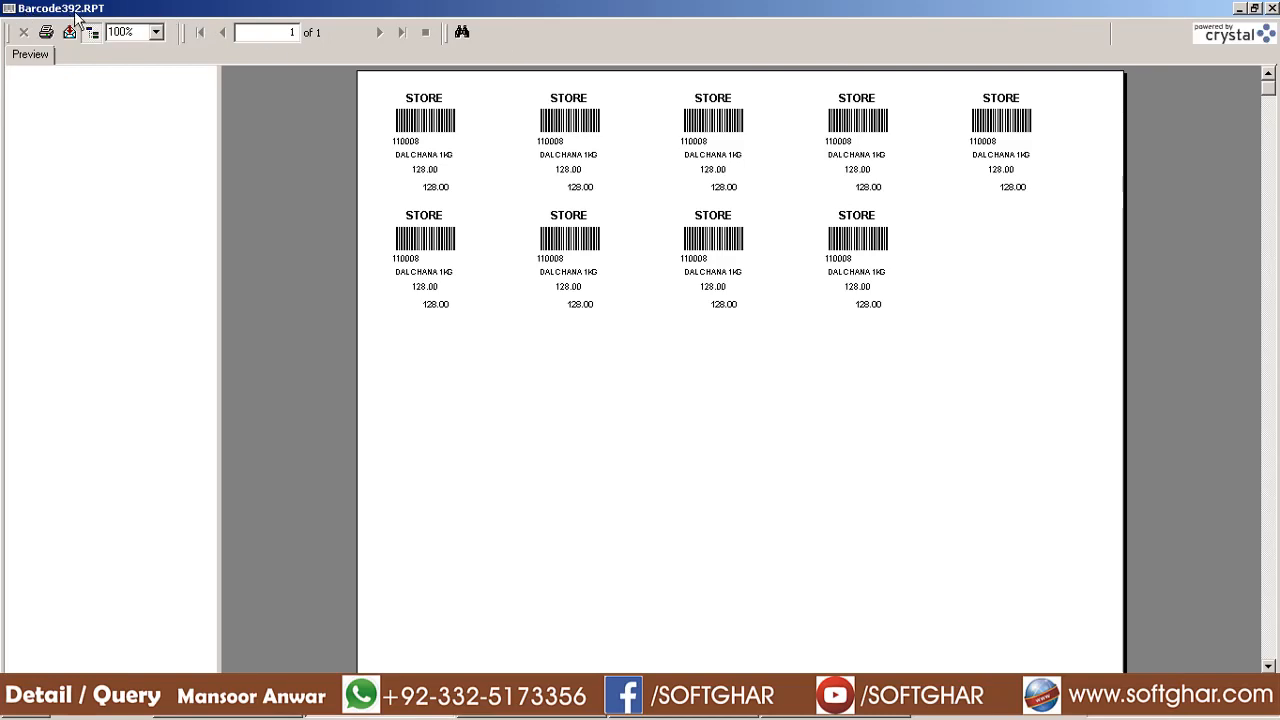
left_click(1272, 8)
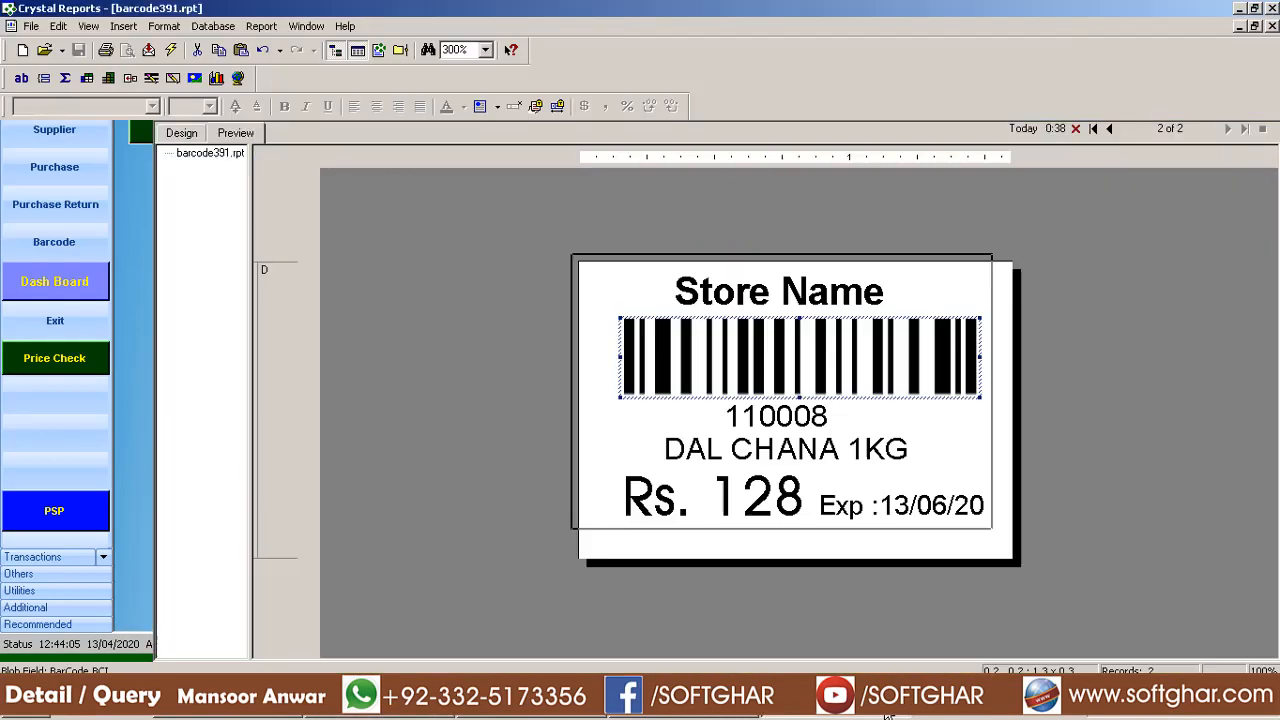
Save the report as barcode392.rpt, replacing the existing file
left_click(32, 27)
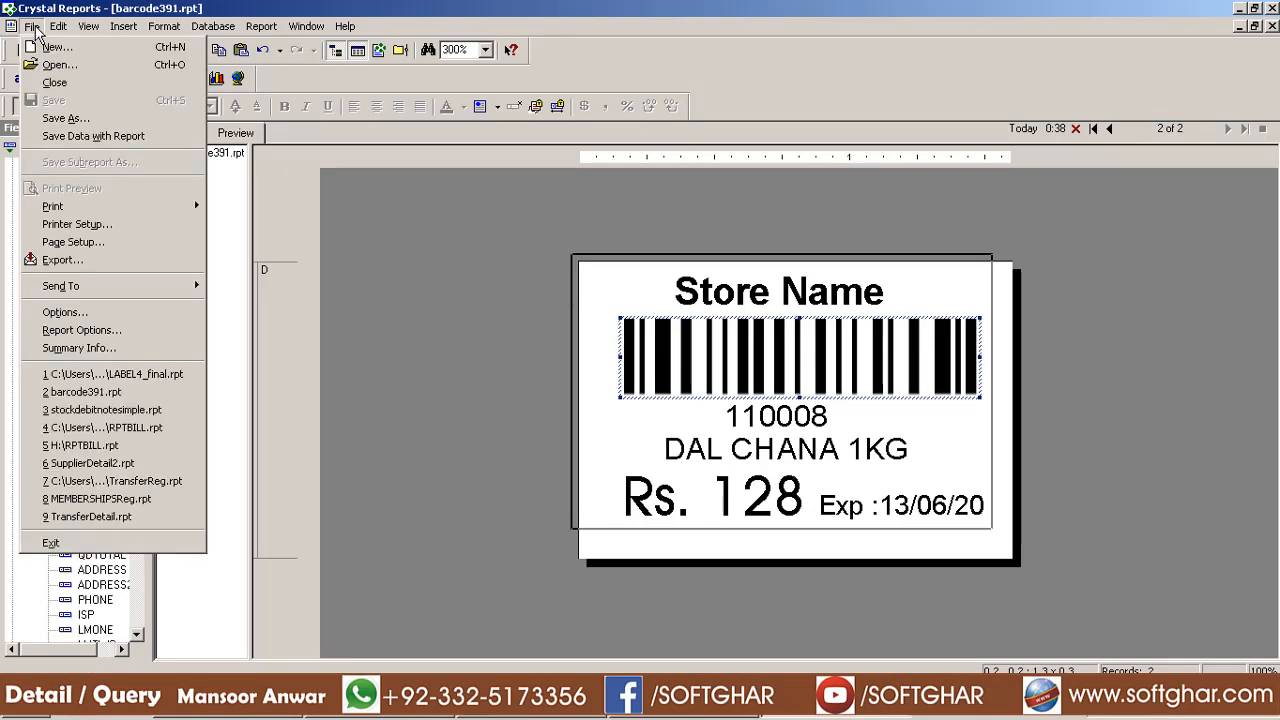
left_click(64, 118)
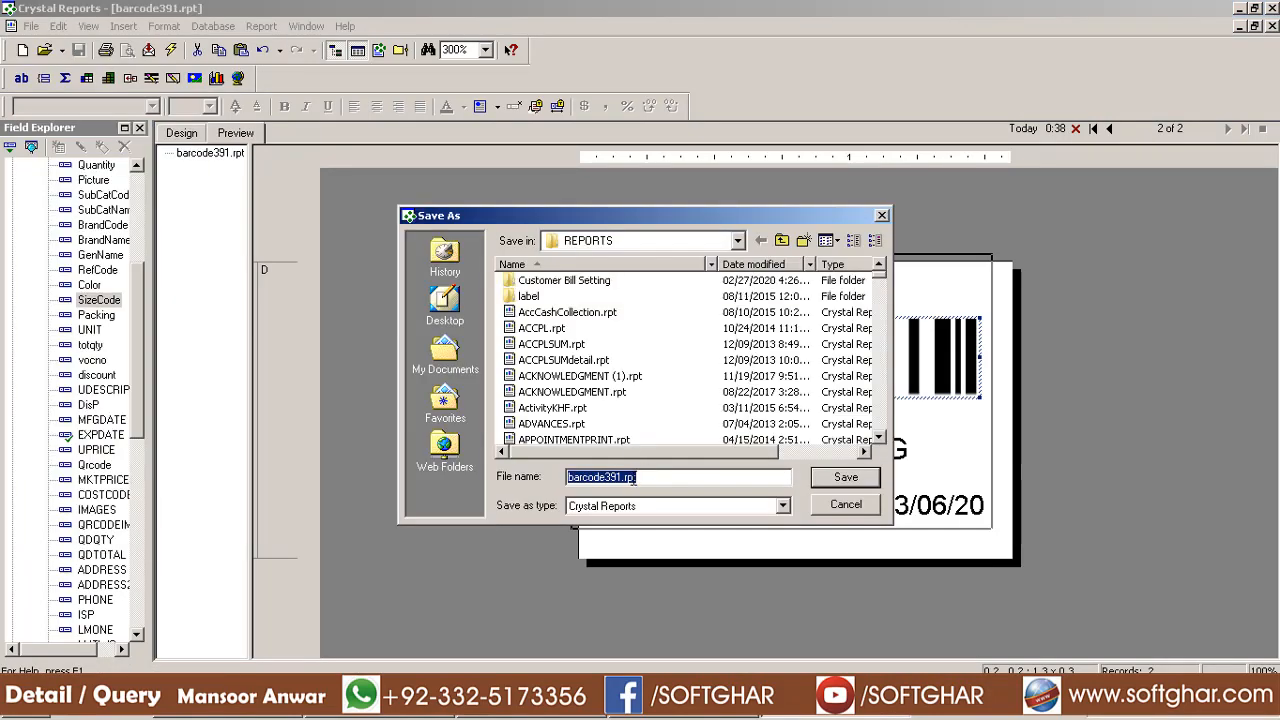
left_click(621, 479)
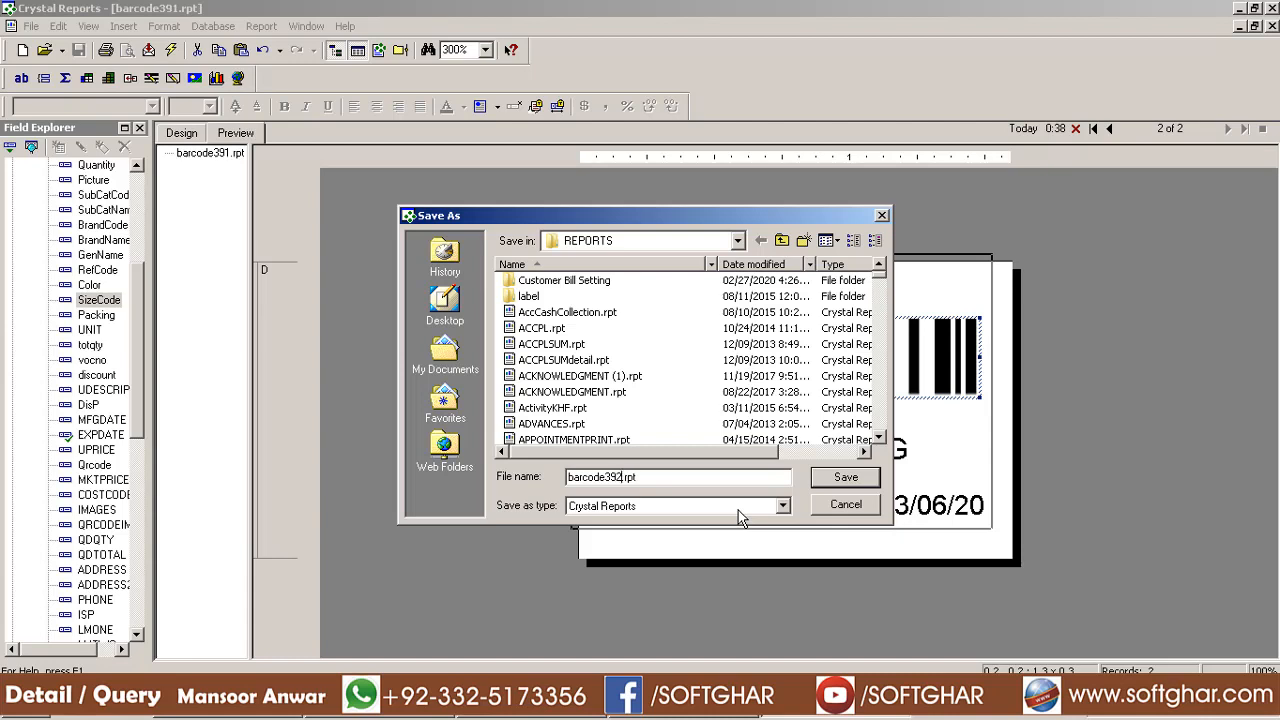
key("Return")
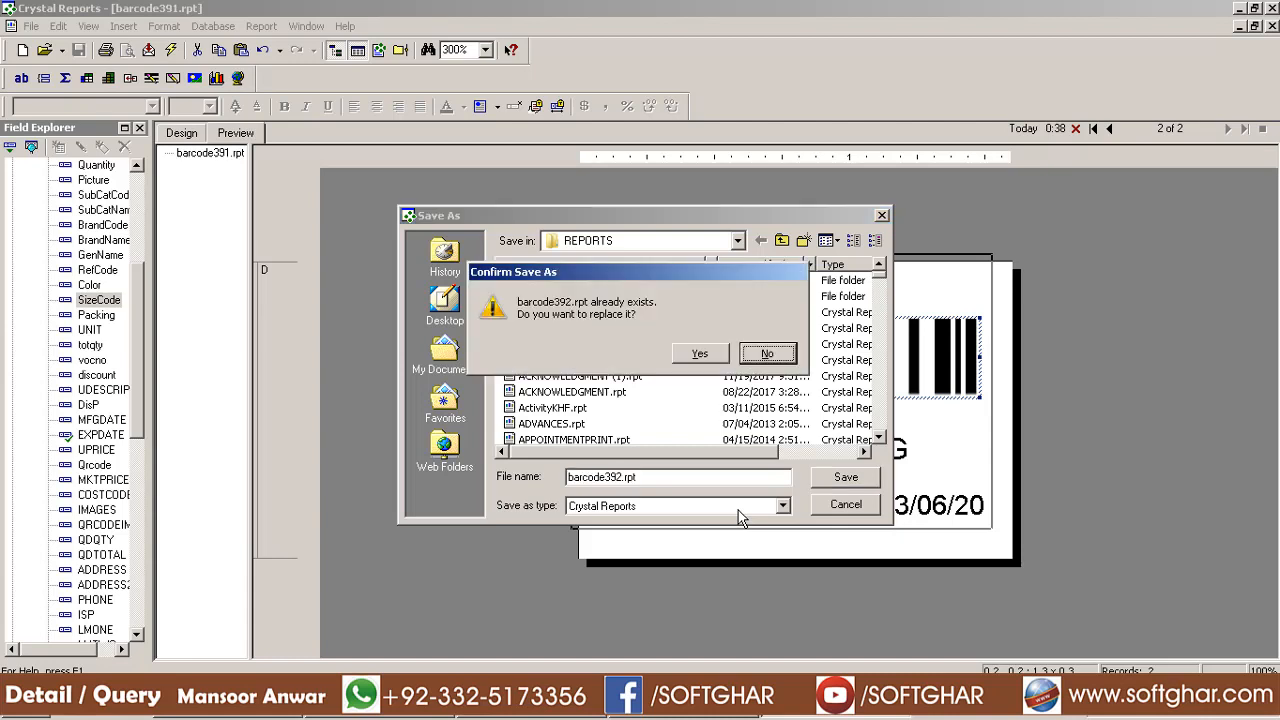
left_click(703, 355)
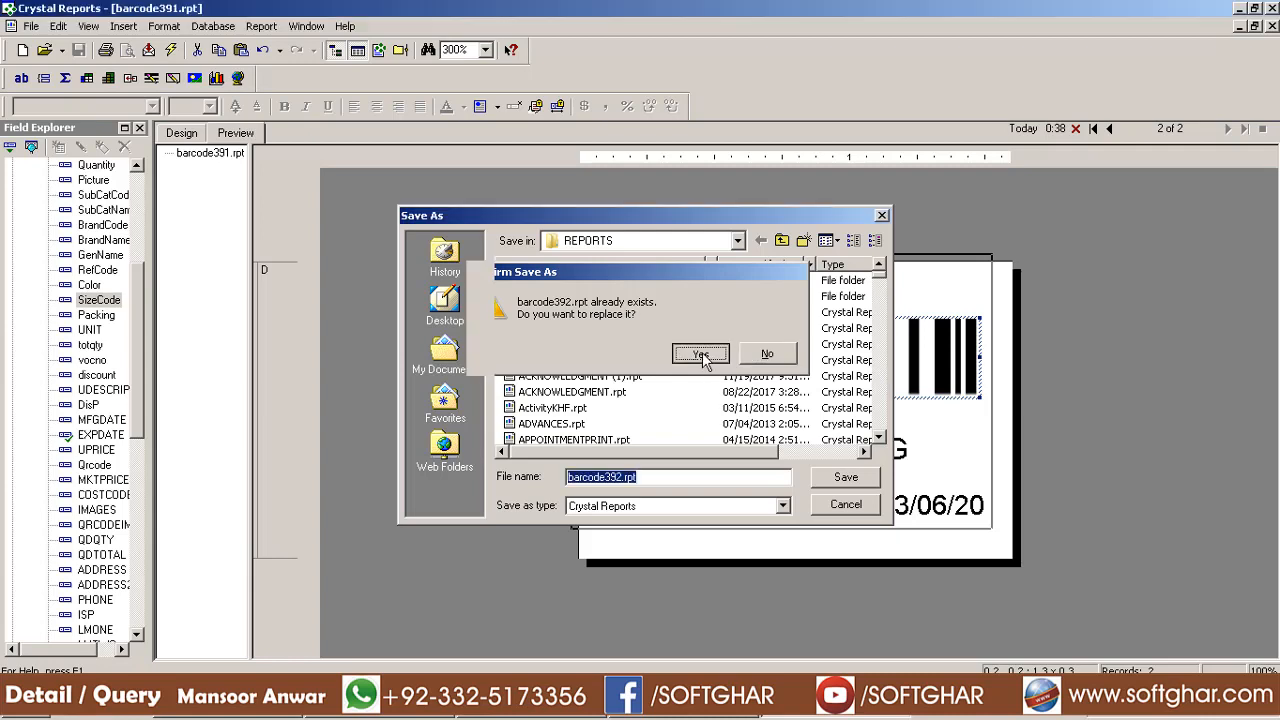
Delete the expiry date field and its Exp caption from the label
left_click(930, 508)
key("Delete")
left_click(848, 512)
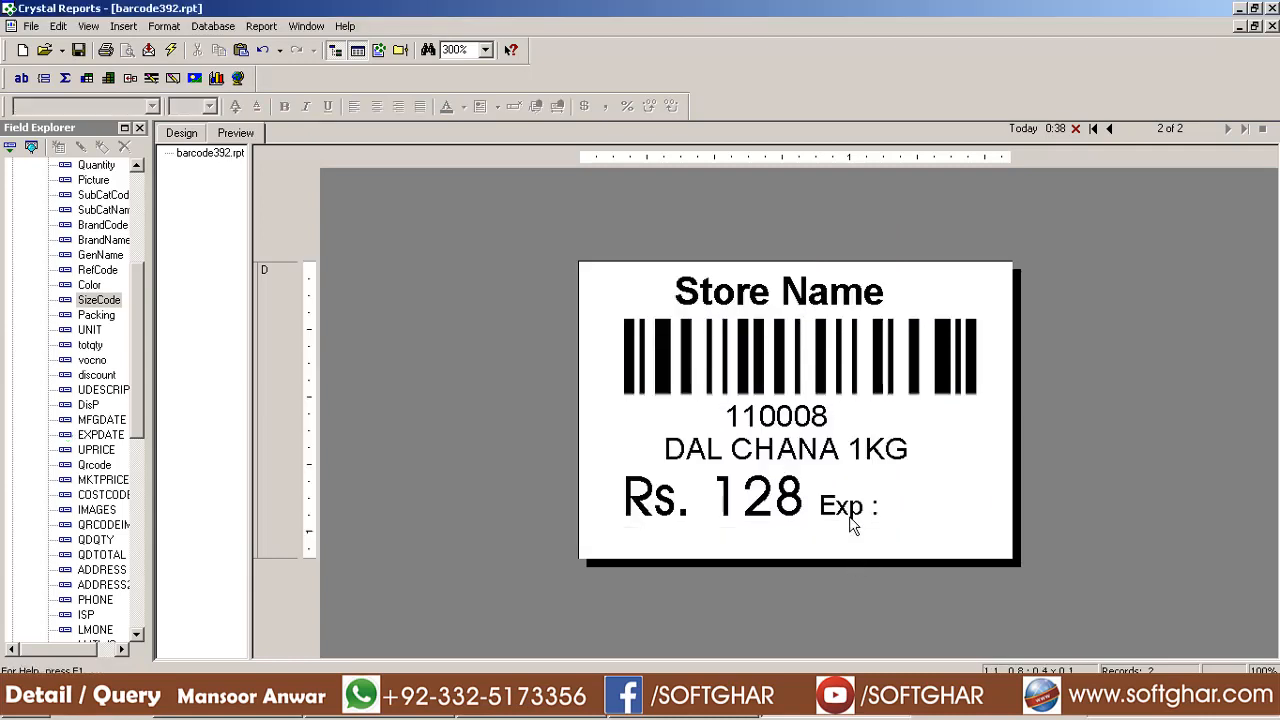
key("Delete")
Save the report and preview the new expiry-free label with 3 Of 9-2
left_click(80, 51)
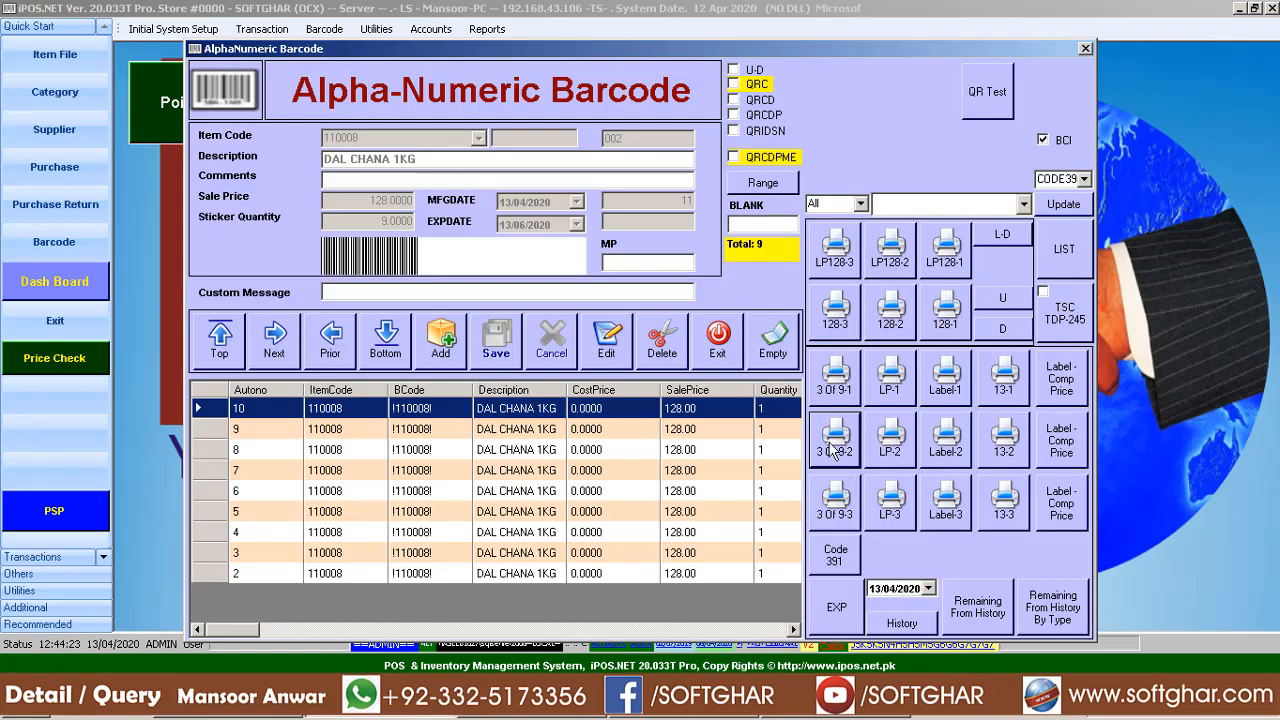
left_click(835, 451)
left_click(740, 474)
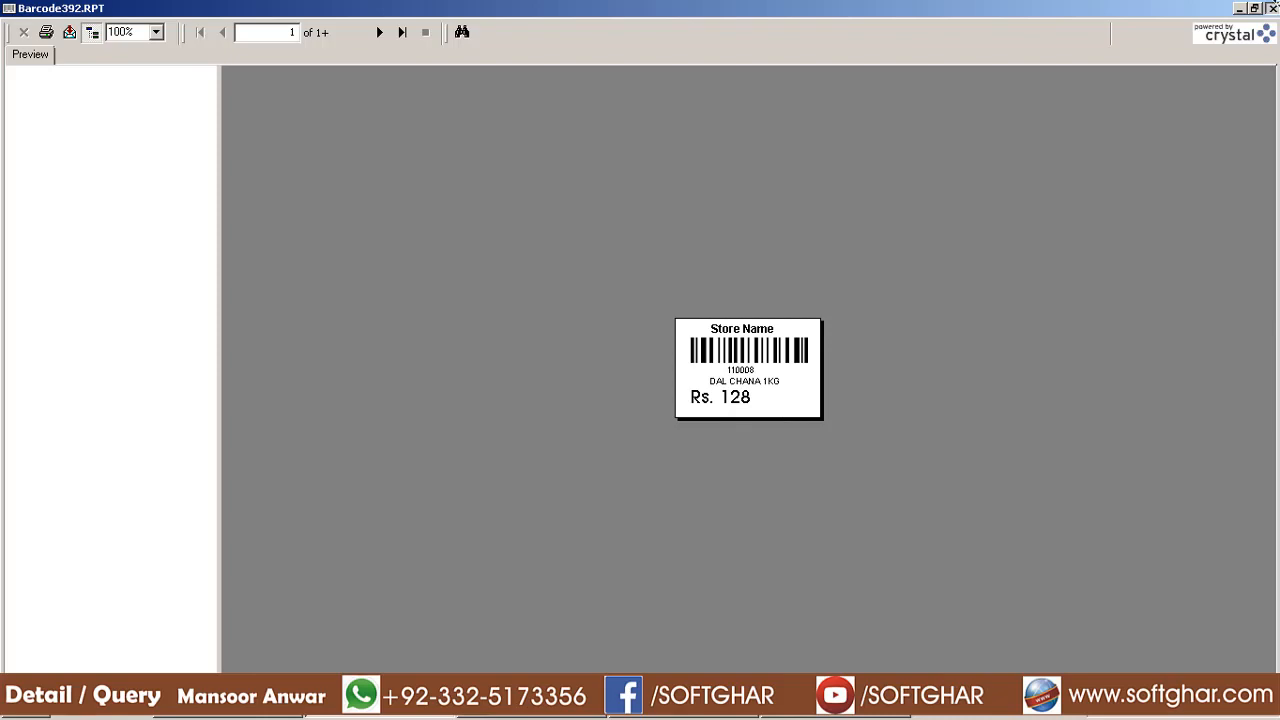
left_click(1272, 7)
Preview the original 3 Of 9-1 label to compare its expiry date and price
left_click(827, 393)
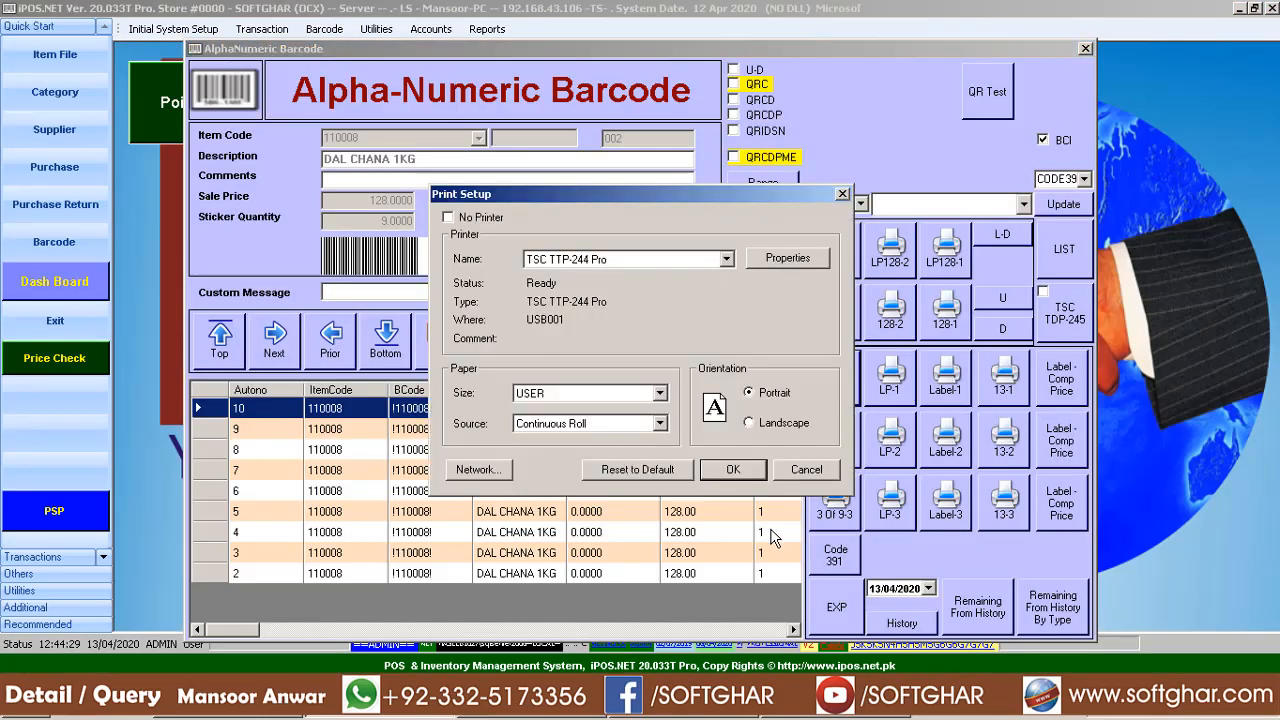
left_click(740, 473)
left_click(788, 400)
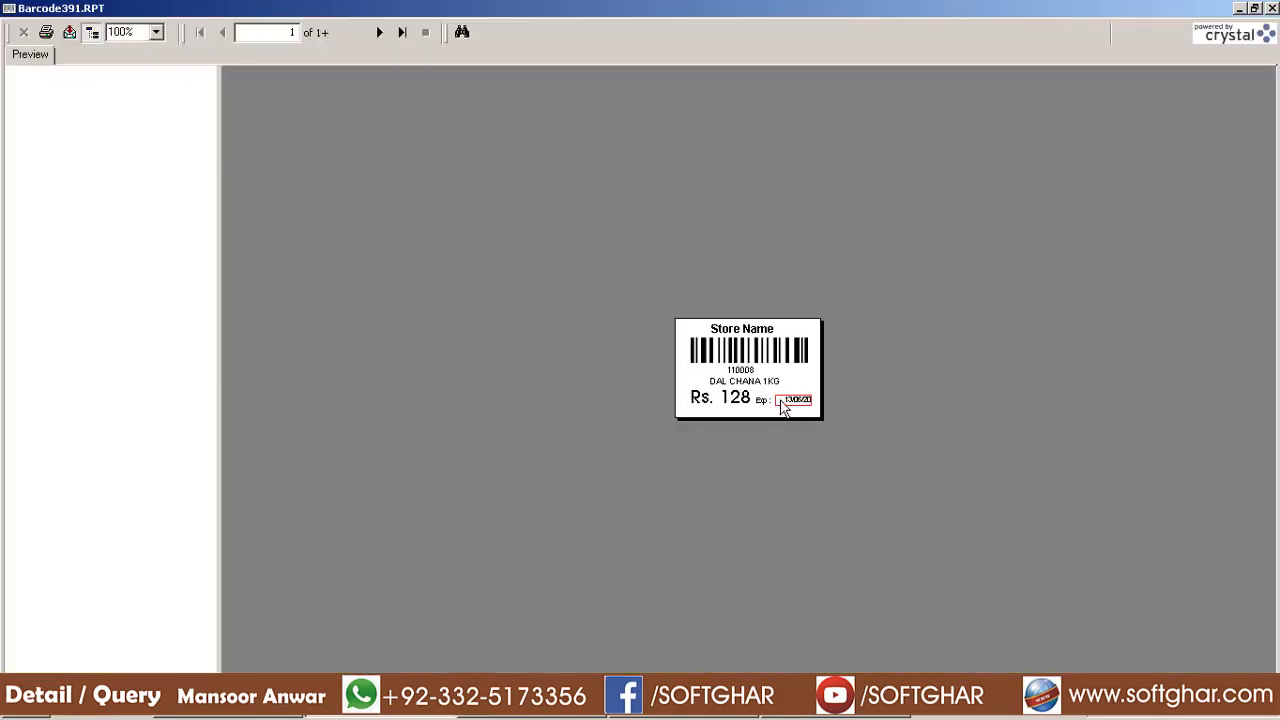
left_click(741, 402)
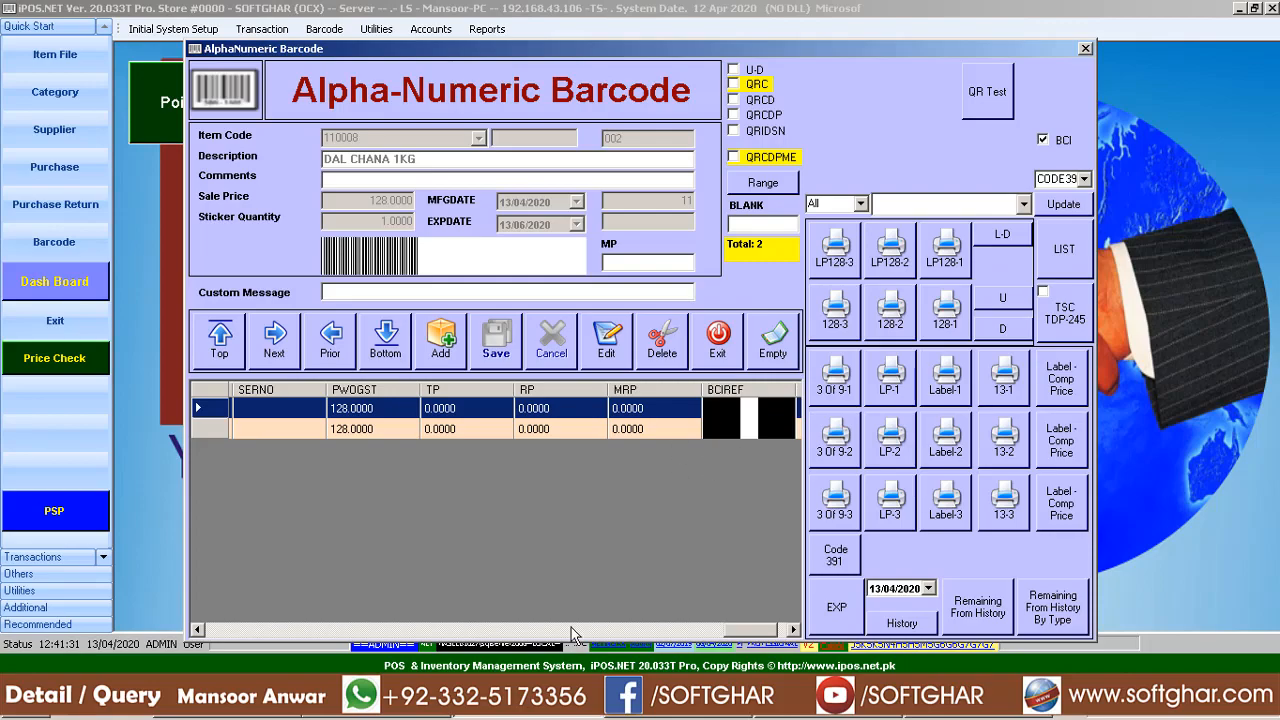
Exit the barcode form, view the sample label photo, and open LABEL4_final.rpt
left_click(722, 341)
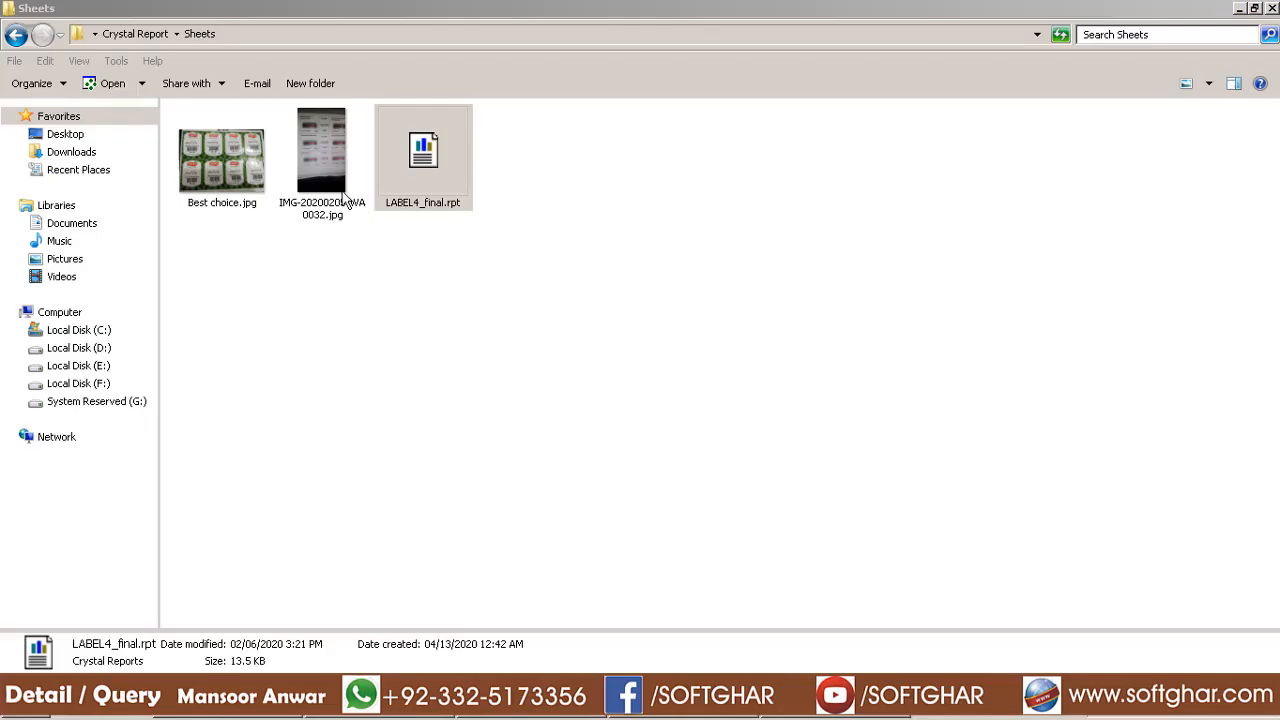
double_click(343, 198)
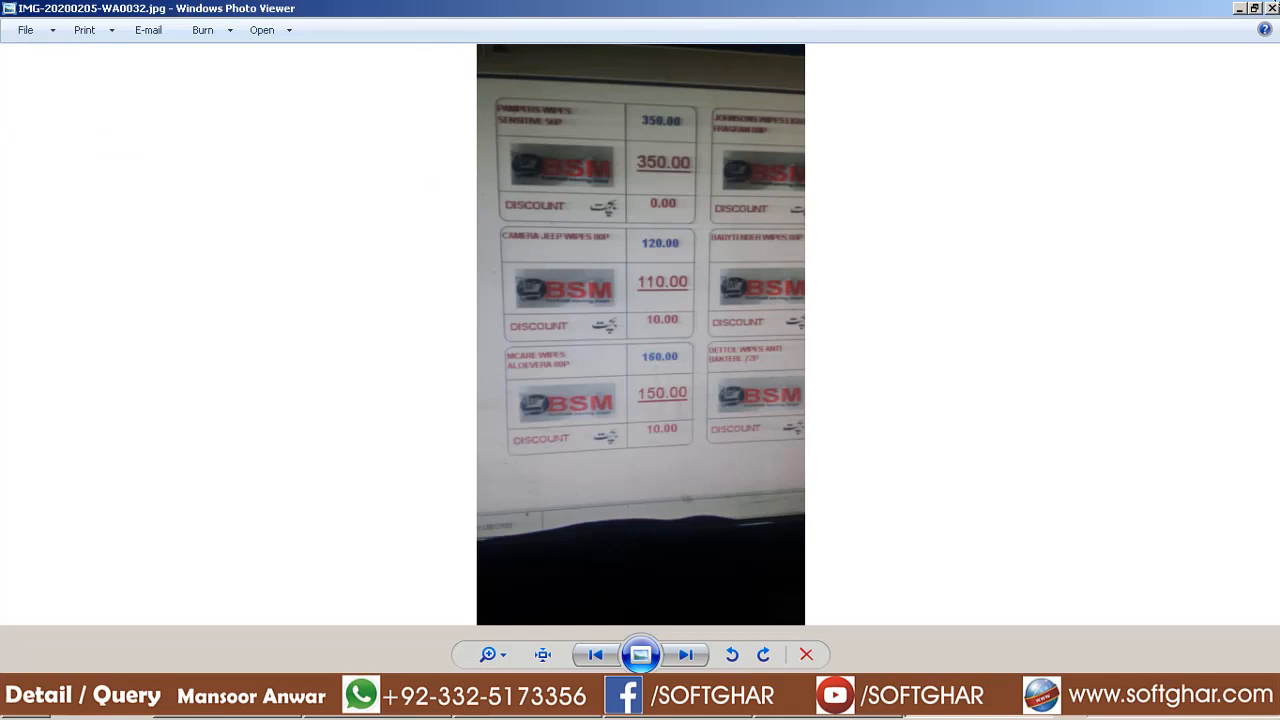
left_click(1272, 8)
left_click(418, 178)
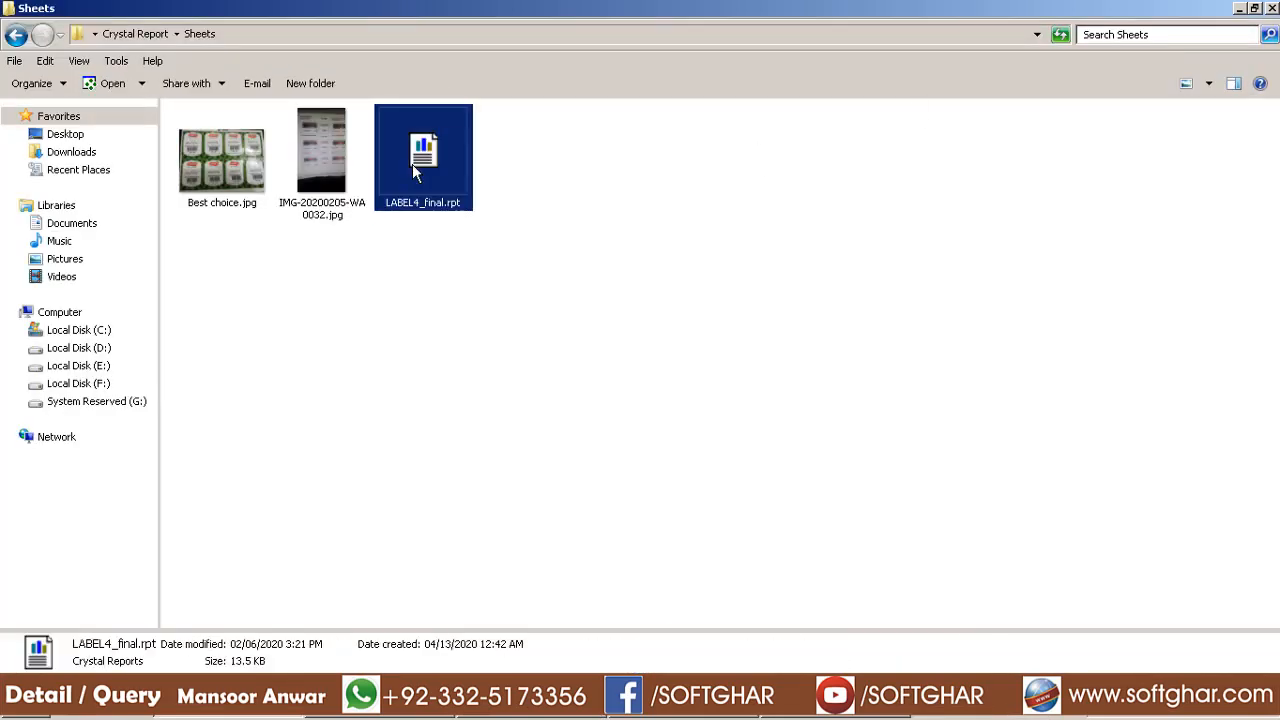
double_click(428, 160)
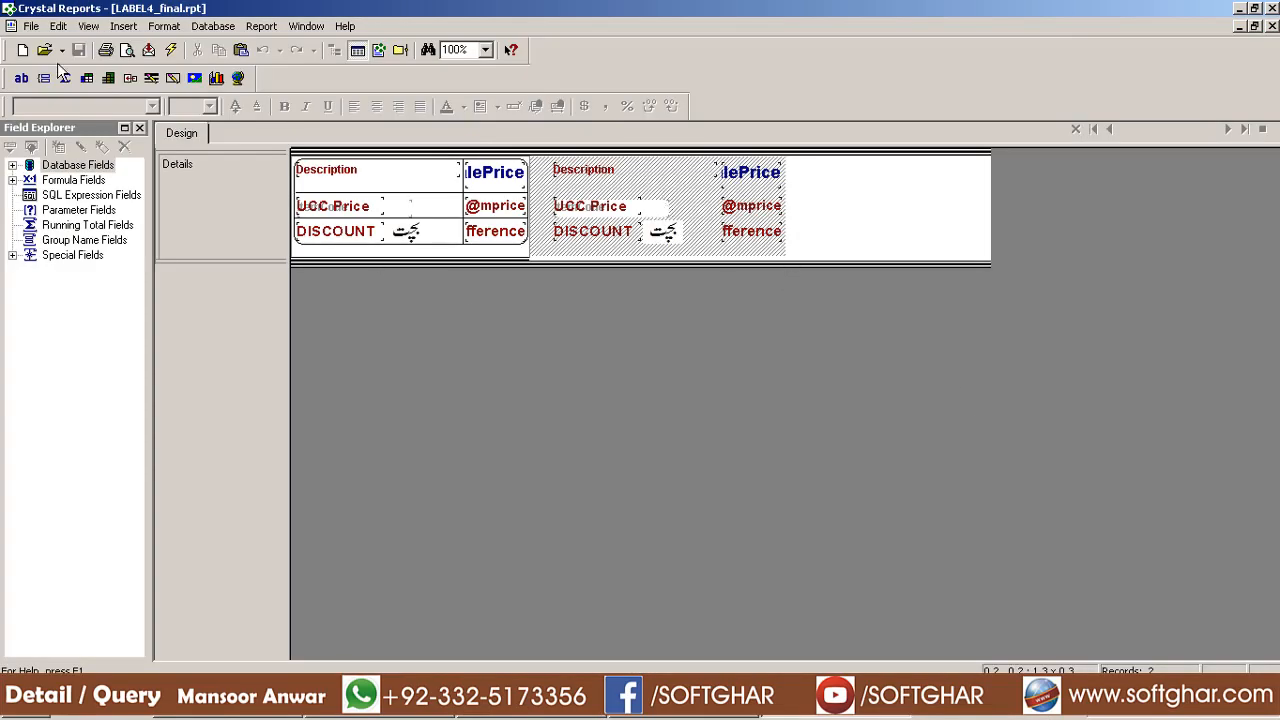
Set the report's paper size to A4 in Printer Setup
left_click(31, 26)
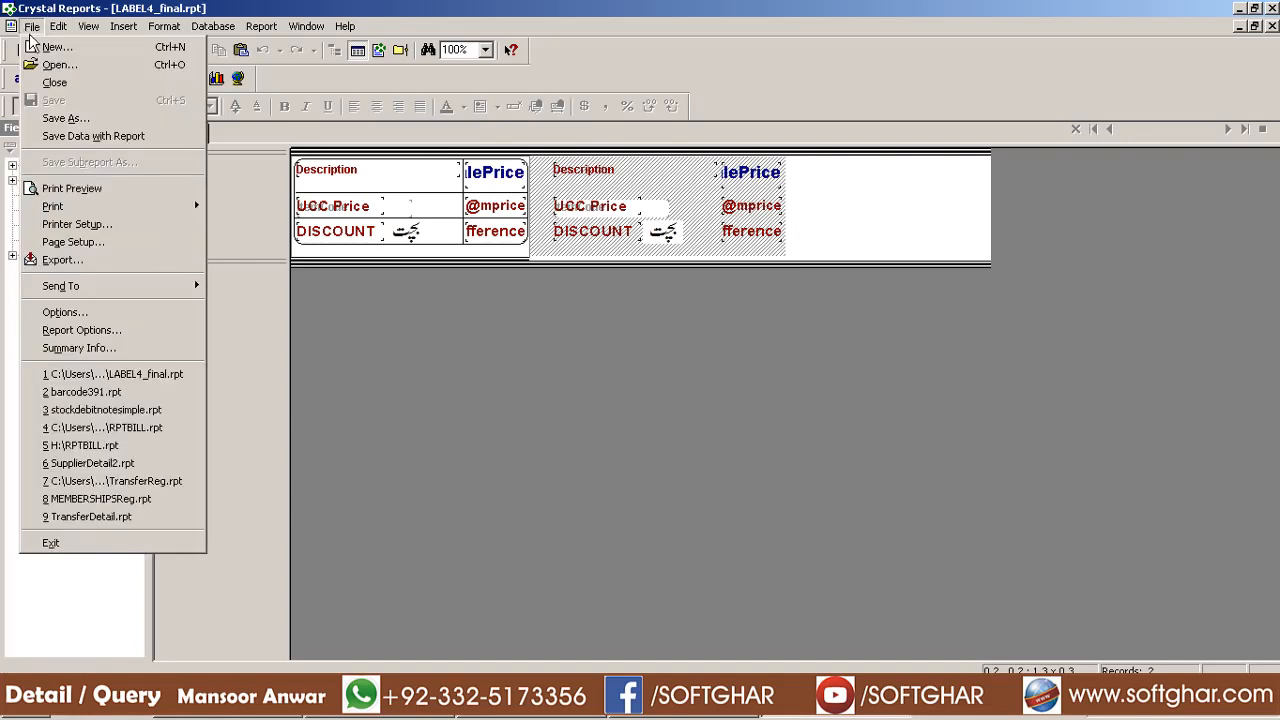
left_click(65, 223)
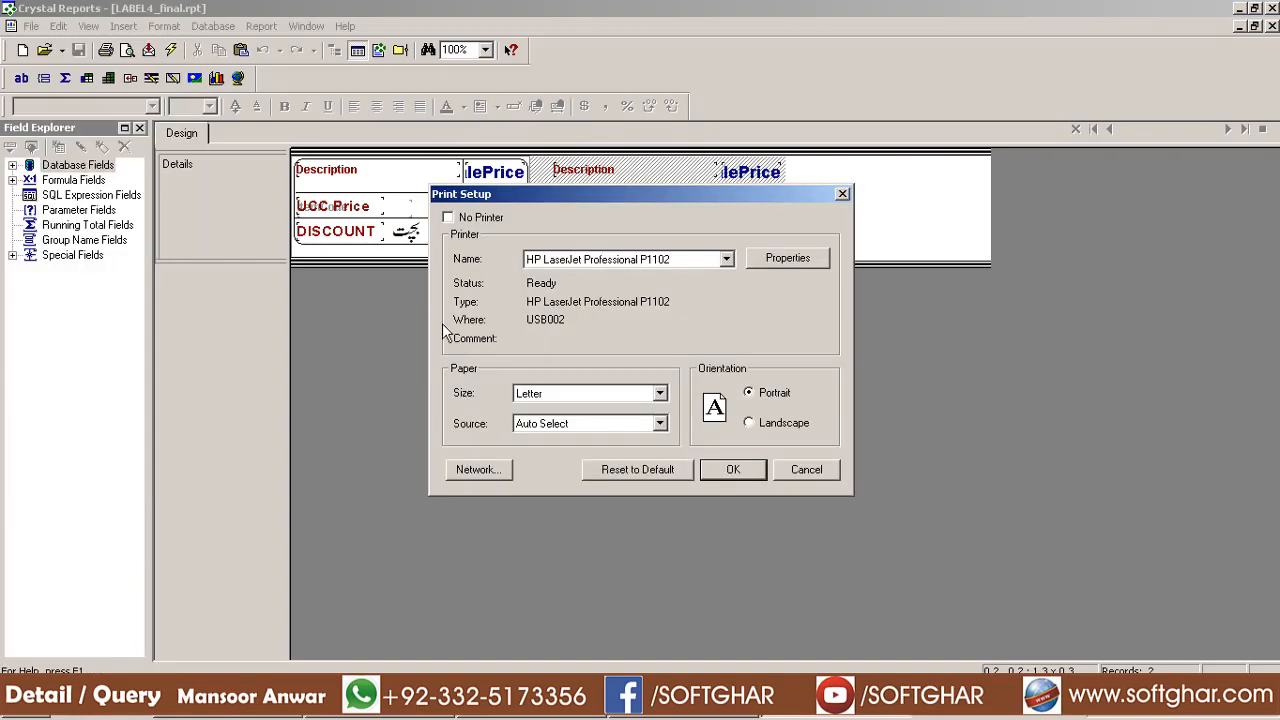
left_click(585, 393)
scroll(560, 430, "up", 2)
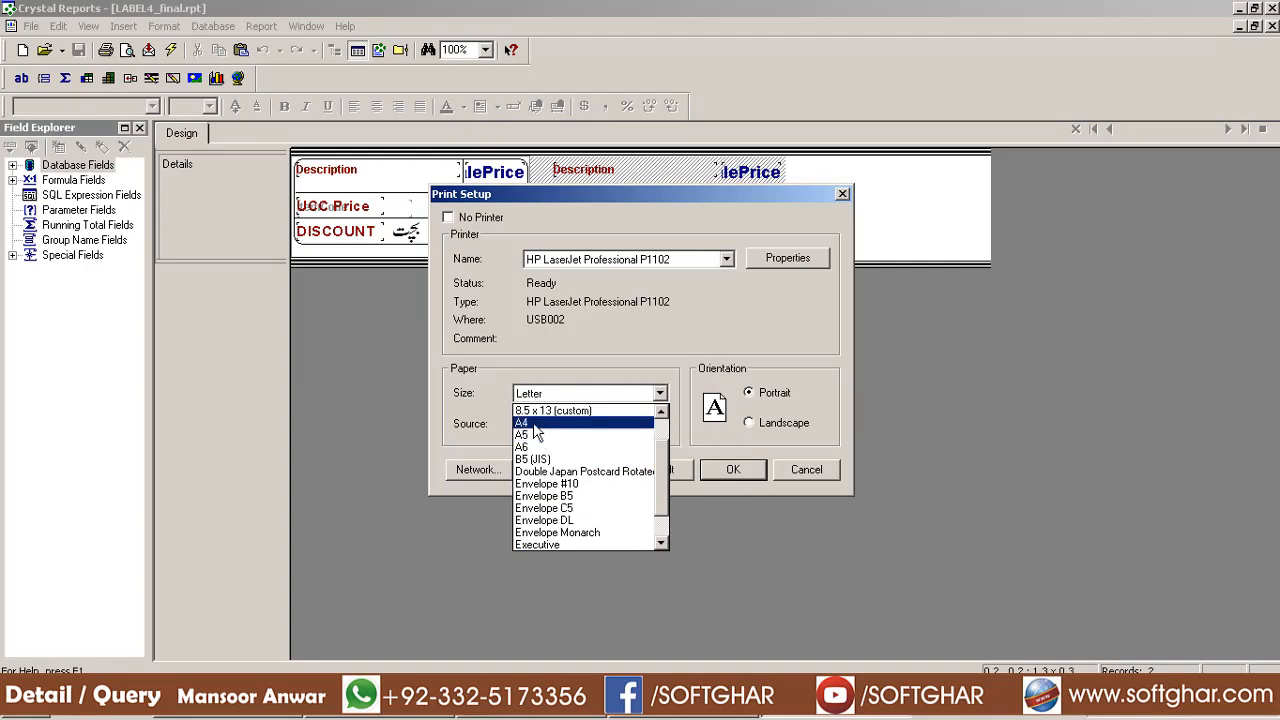
left_click(537, 423)
left_click(733, 469)
Check the Details section's 2.650-in layout width in Section Expert, then minimize Crystal Reports
left_click(262, 26)
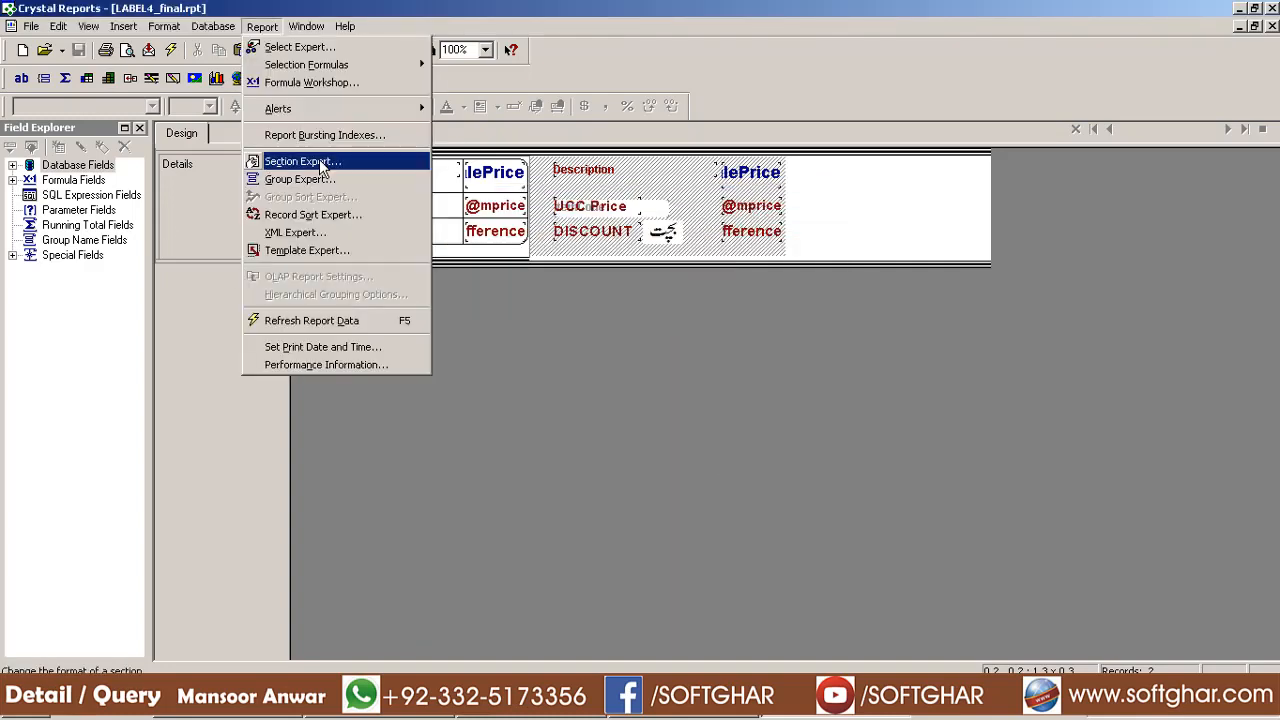
left_click(320, 163)
left_click(378, 201)
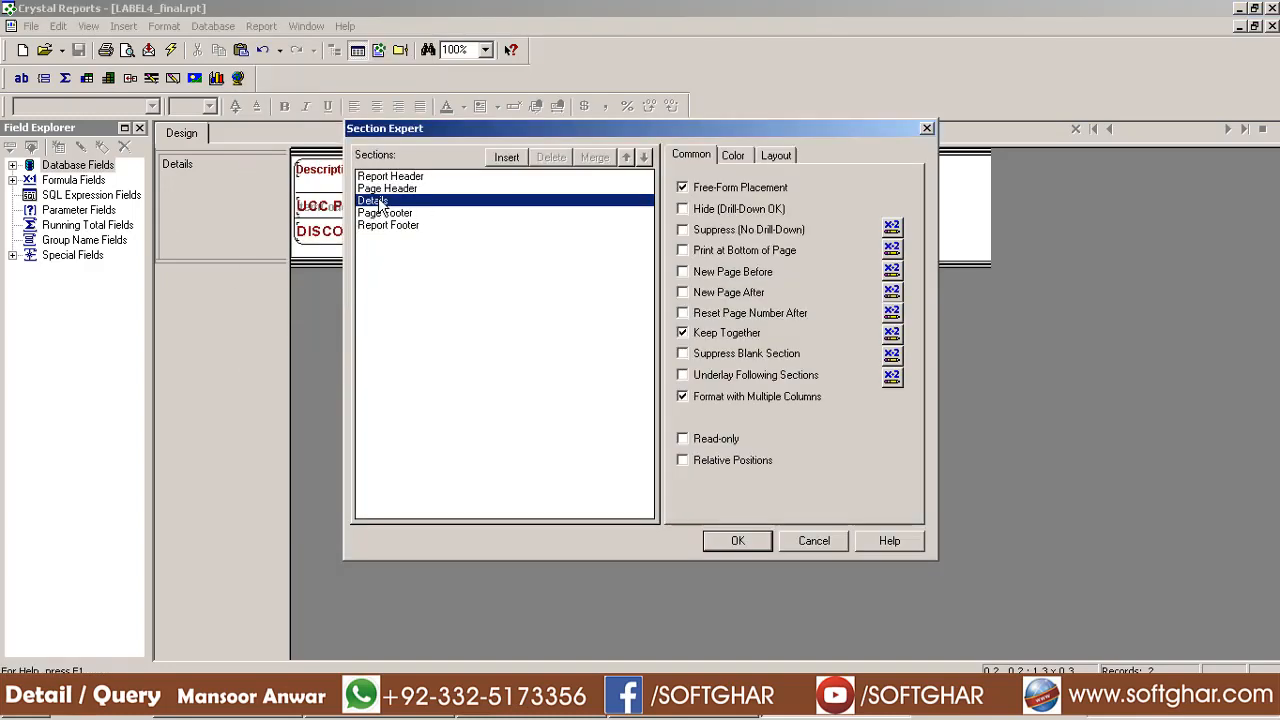
left_click(775, 156)
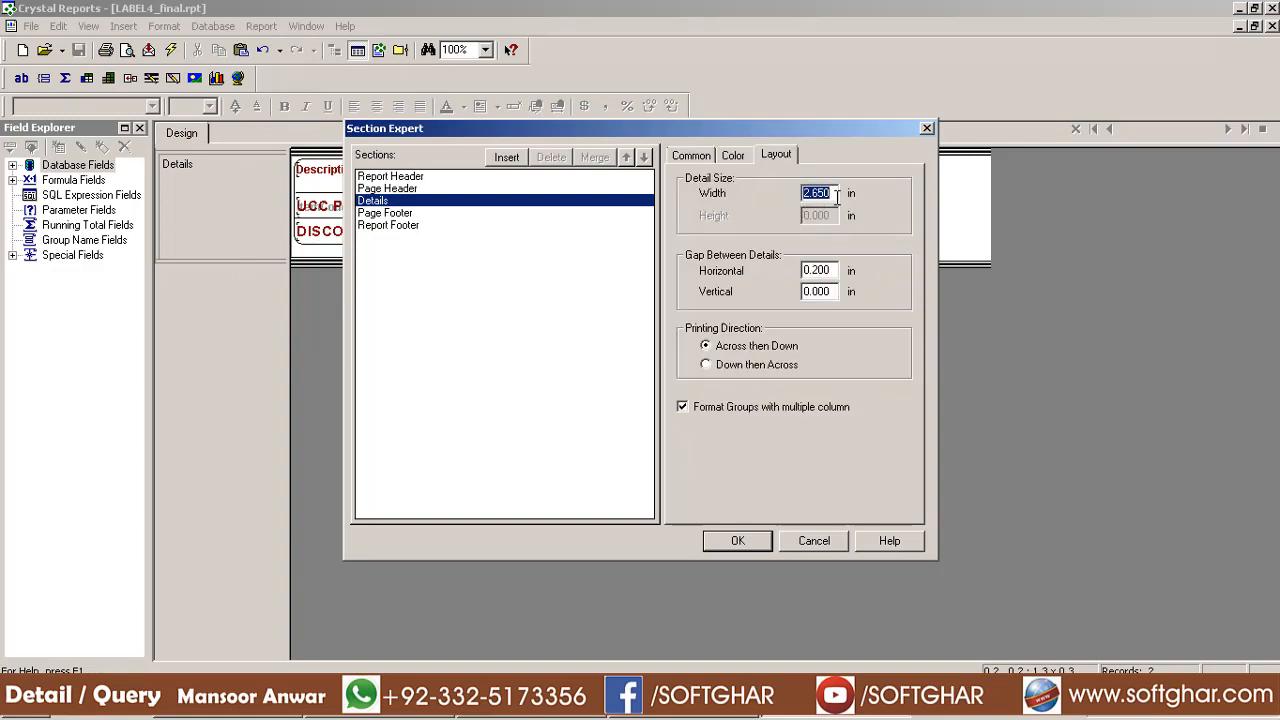
left_click_drag(837, 191, 806, 196)
left_click(818, 540)
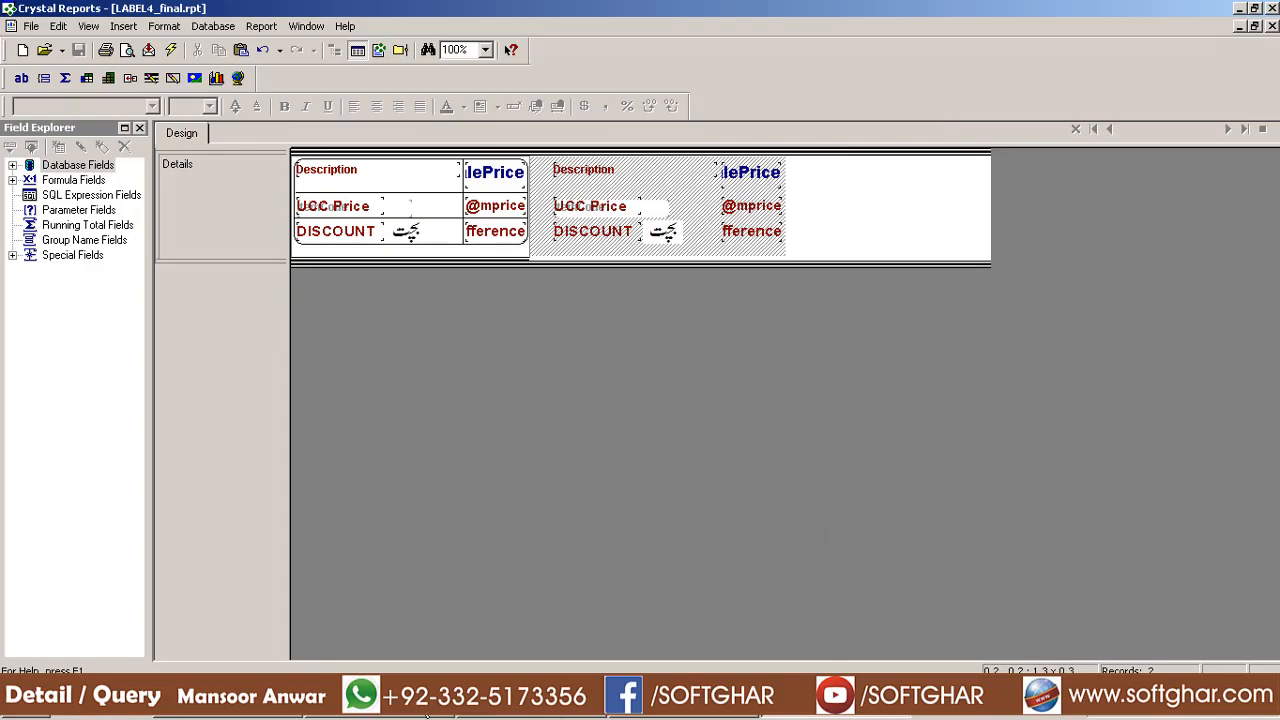
left_click(428, 716)
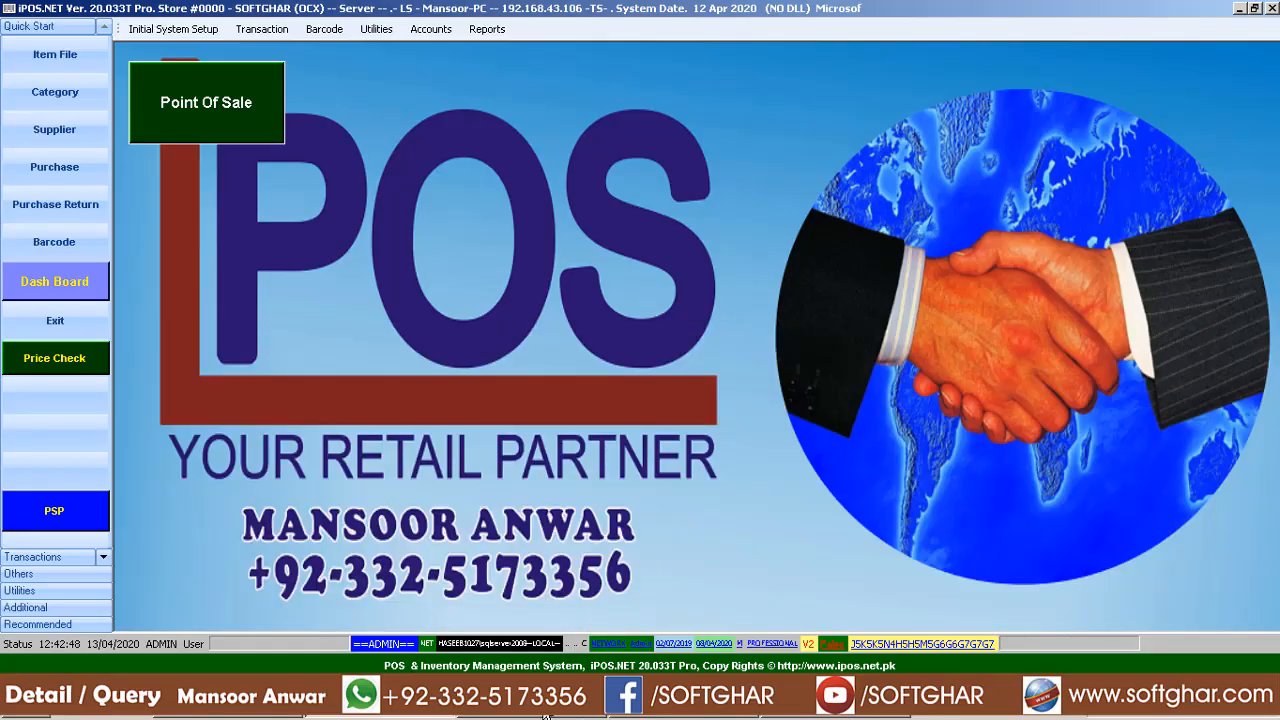
Create a barcode record by searching DAL, picking DAL CHANA 1KG with quantity 9, and save
left_click(68, 243)
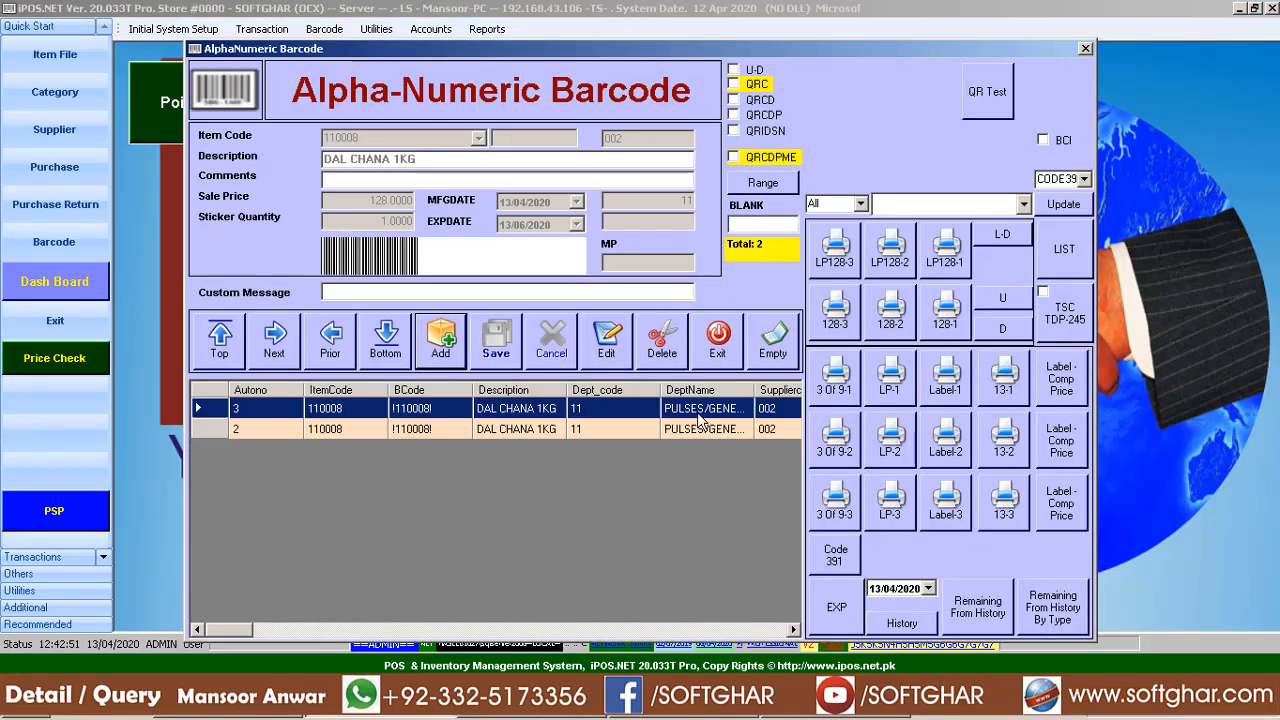
left_click(450, 343)
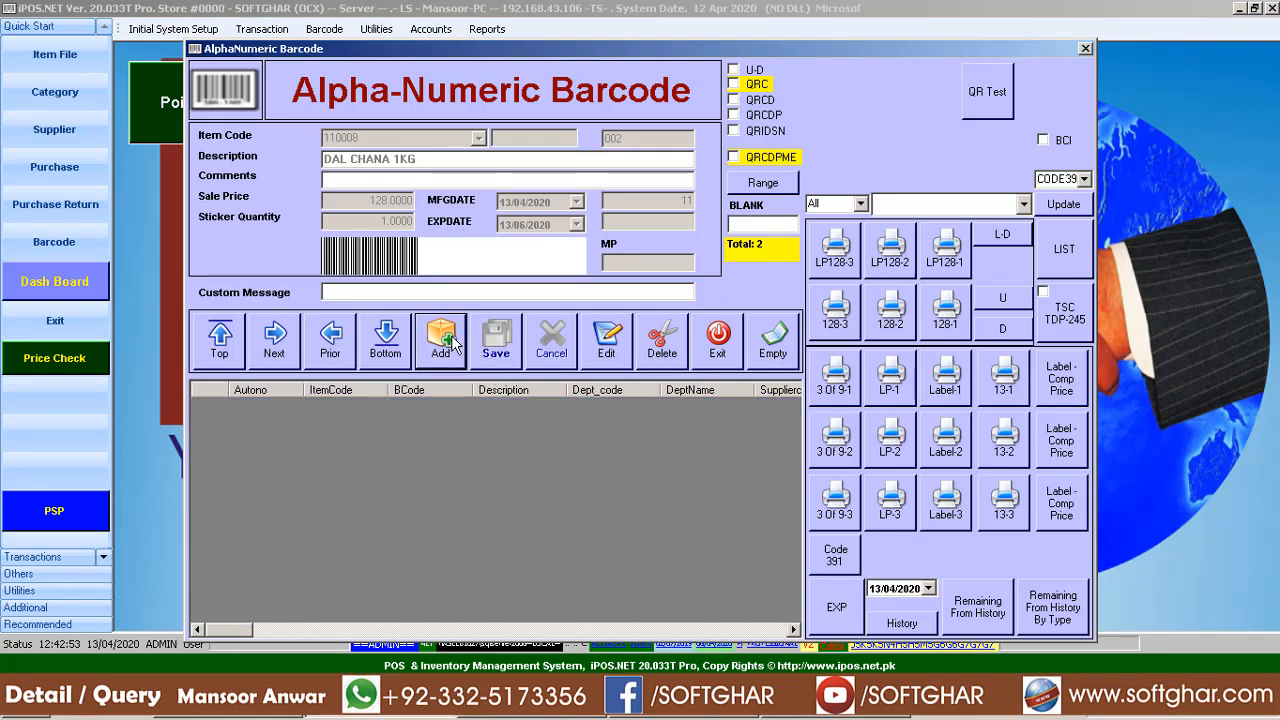
type("1")
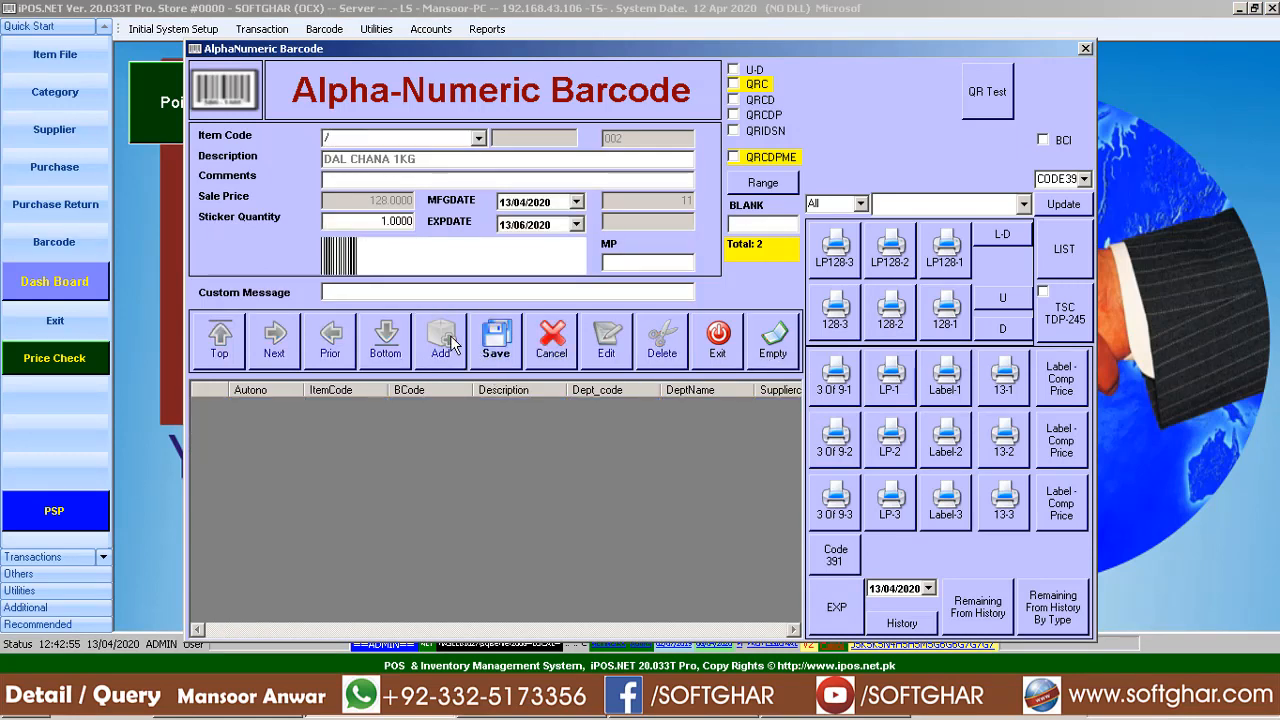
type("DAL")
key("Return")
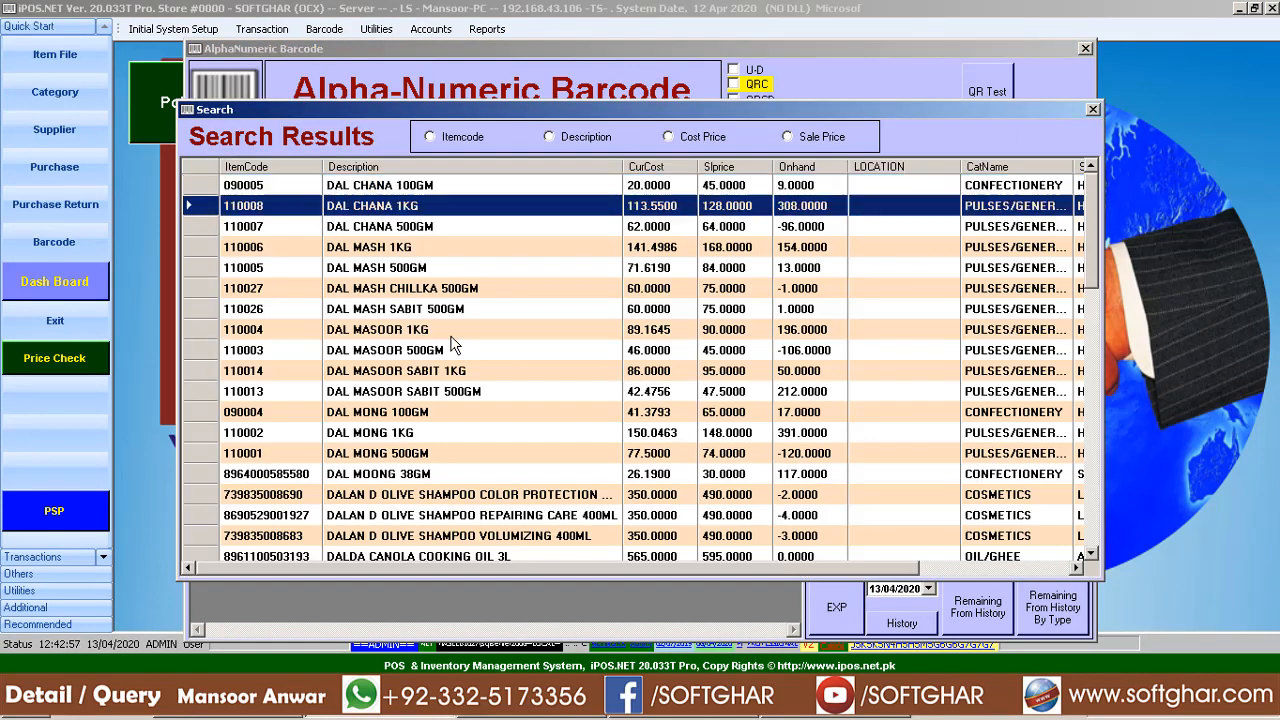
key("Return")
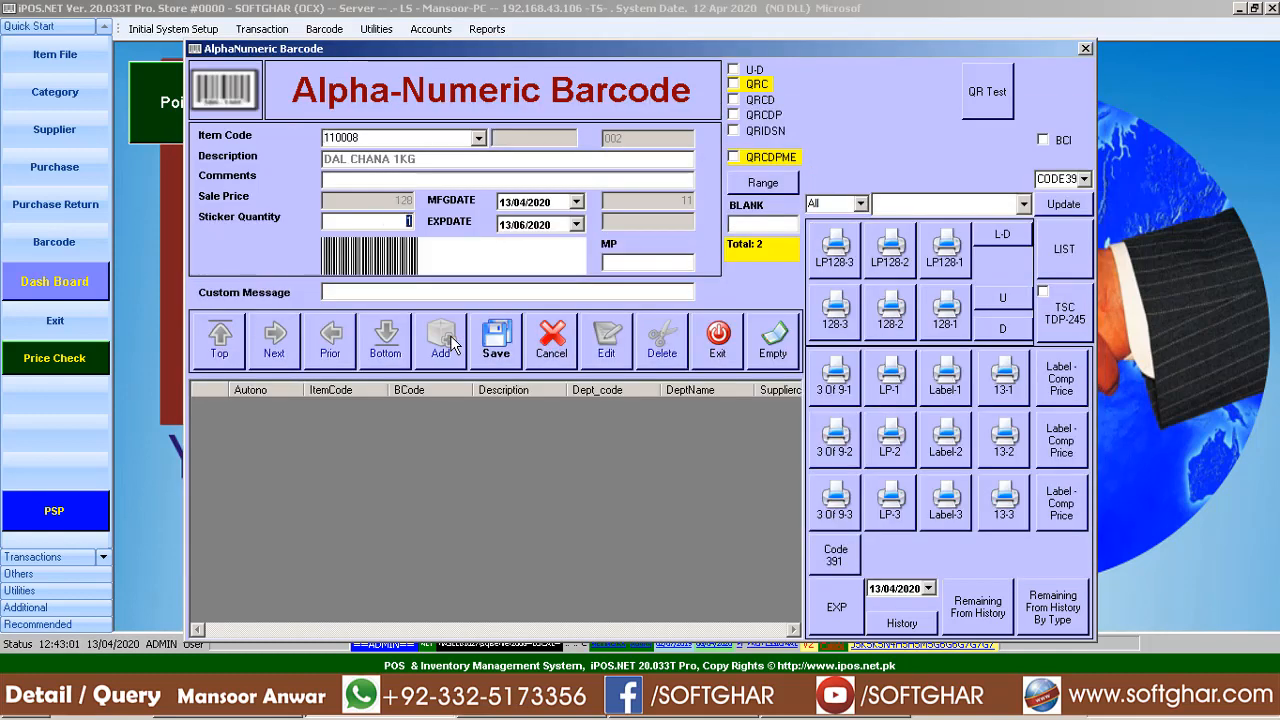
key("Return")
key("Return")
key("Return")
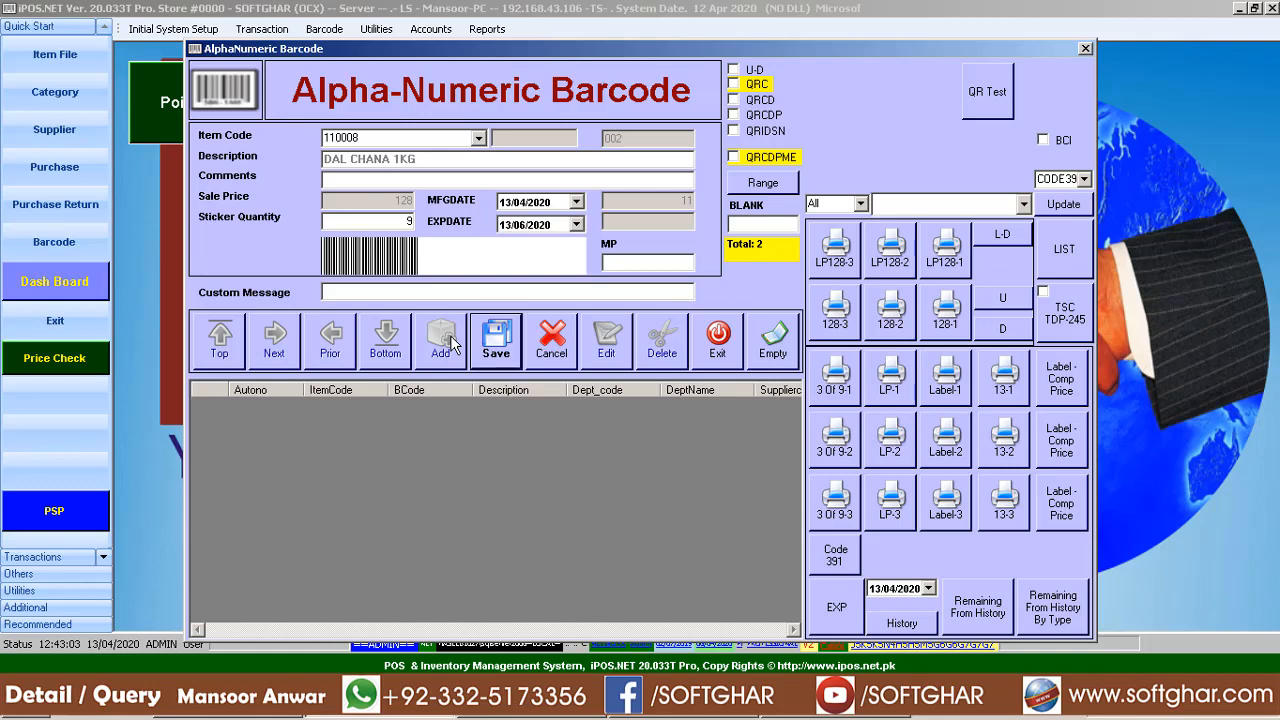
key("Return")
key("Return")
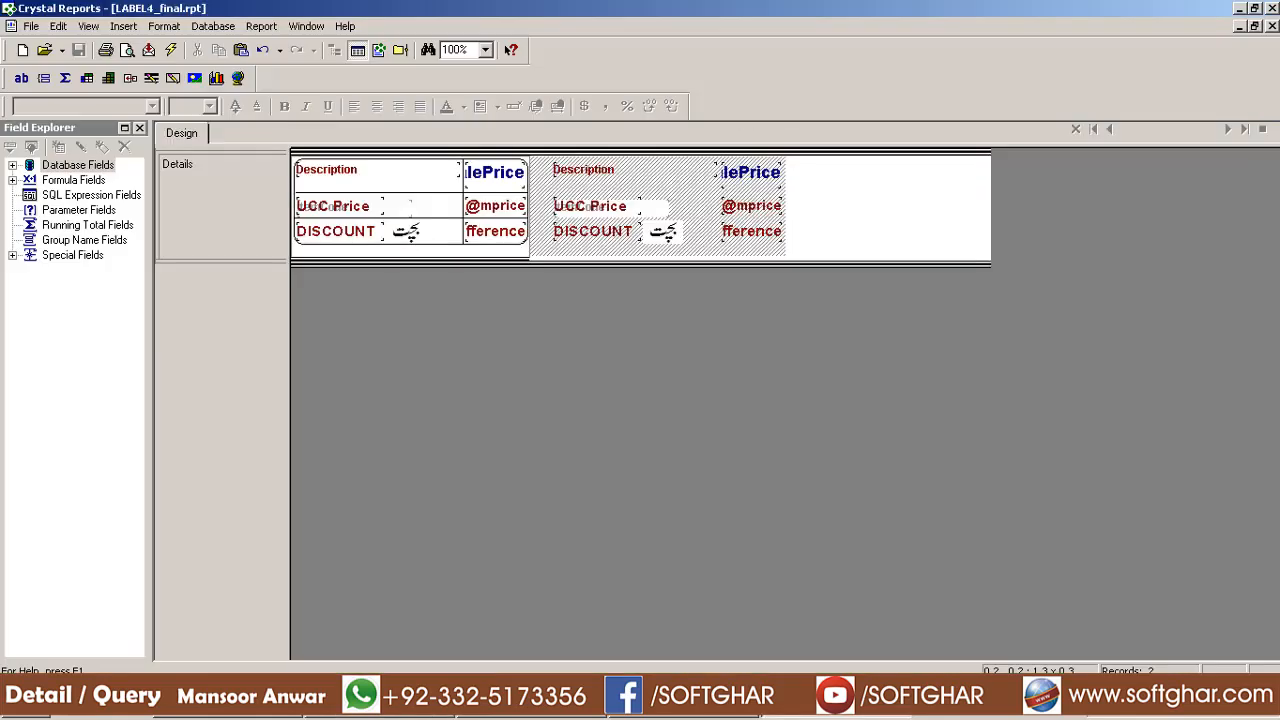
Preview the report, dismissing the Verify Database notices and confirming print setup
left_click(127, 49)
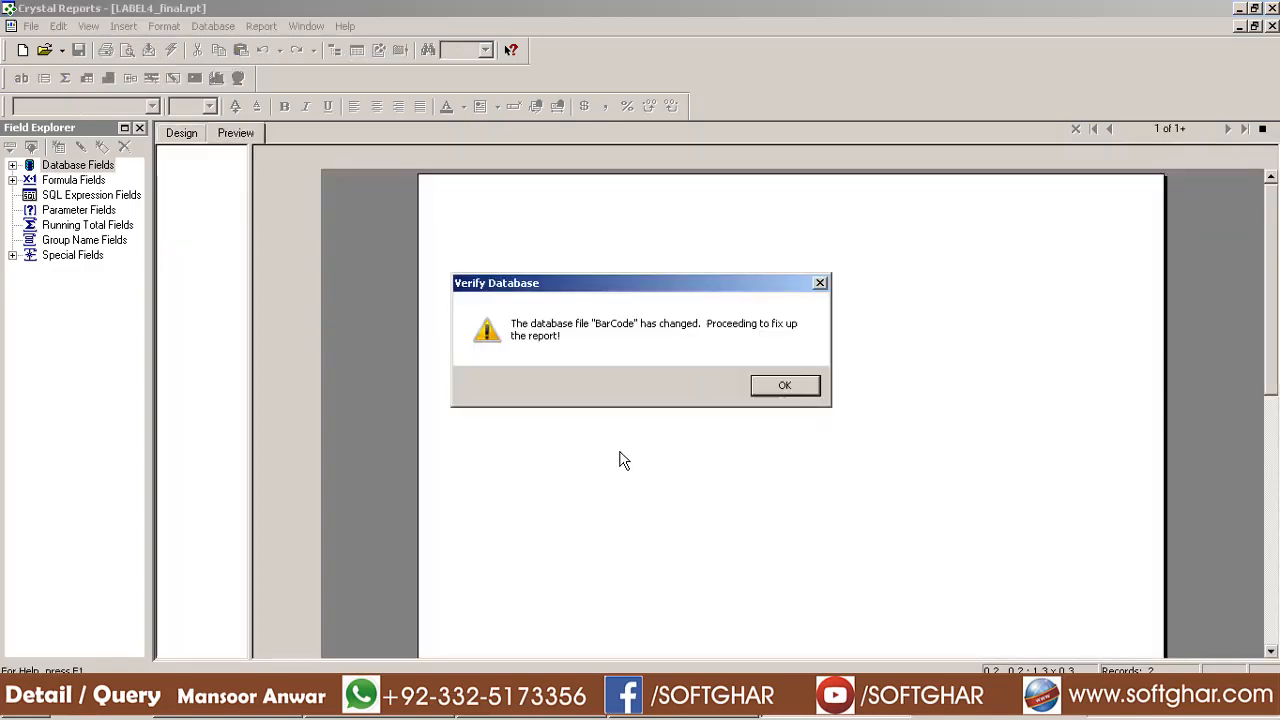
left_click(783, 387)
left_click(727, 387)
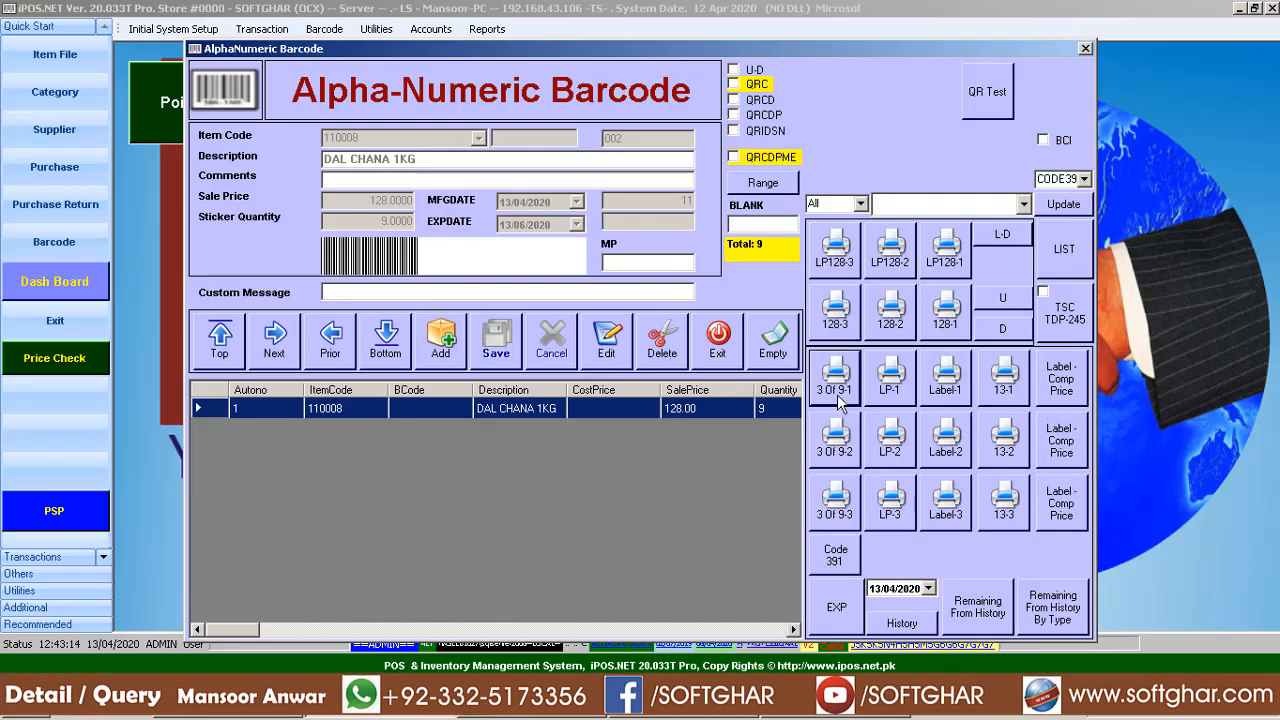
left_click(835, 385)
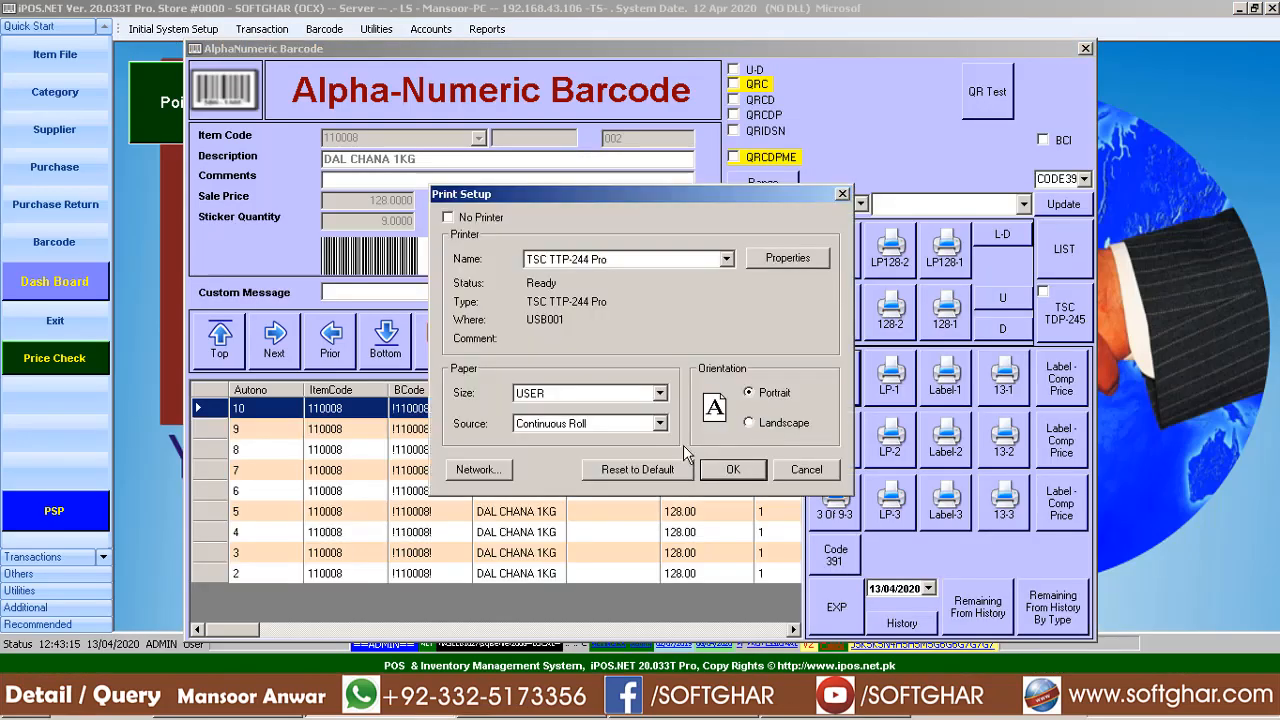
left_click(733, 469)
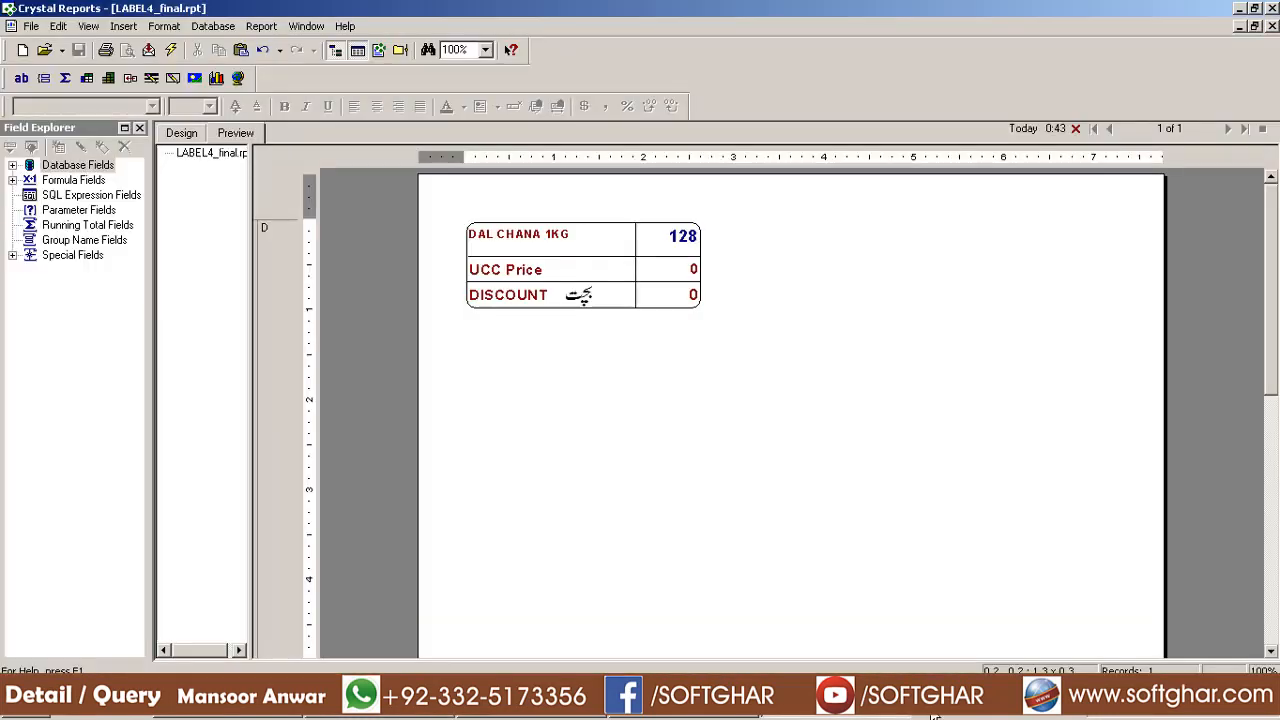
Refresh the data and scroll the nine DAL CHANA labels showing 128, UCC Price 120, discount 8
left_click(171, 50)
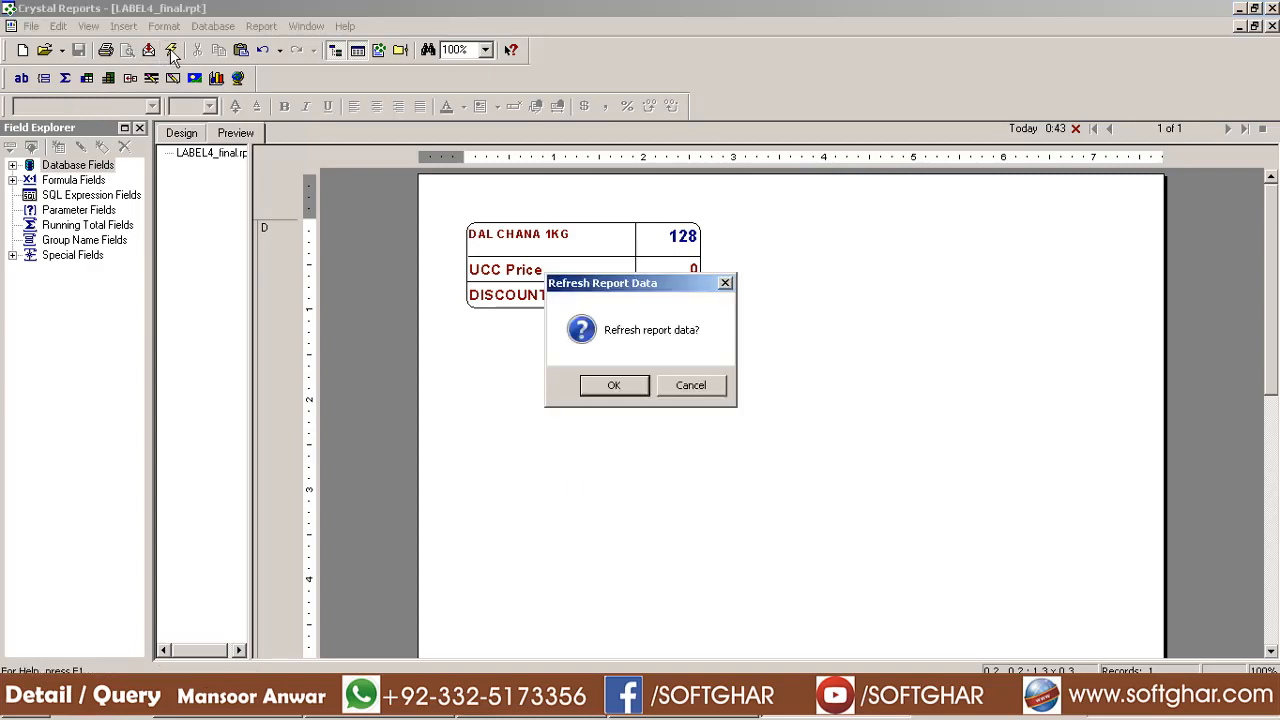
left_click(614, 386)
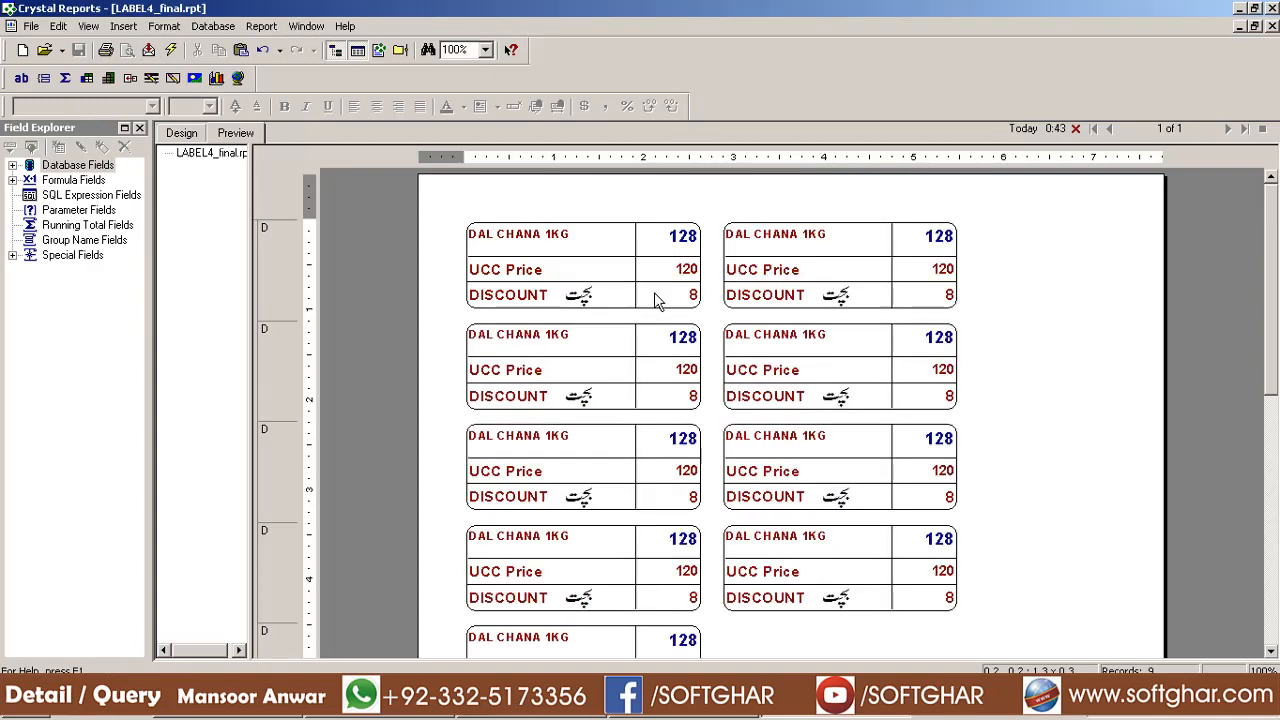
scroll(698, 393, "down", 3)
scroll(895, 280, "up", 4)
scroll(776, 335, "down", 8)
scroll(778, 345, "up", 4)
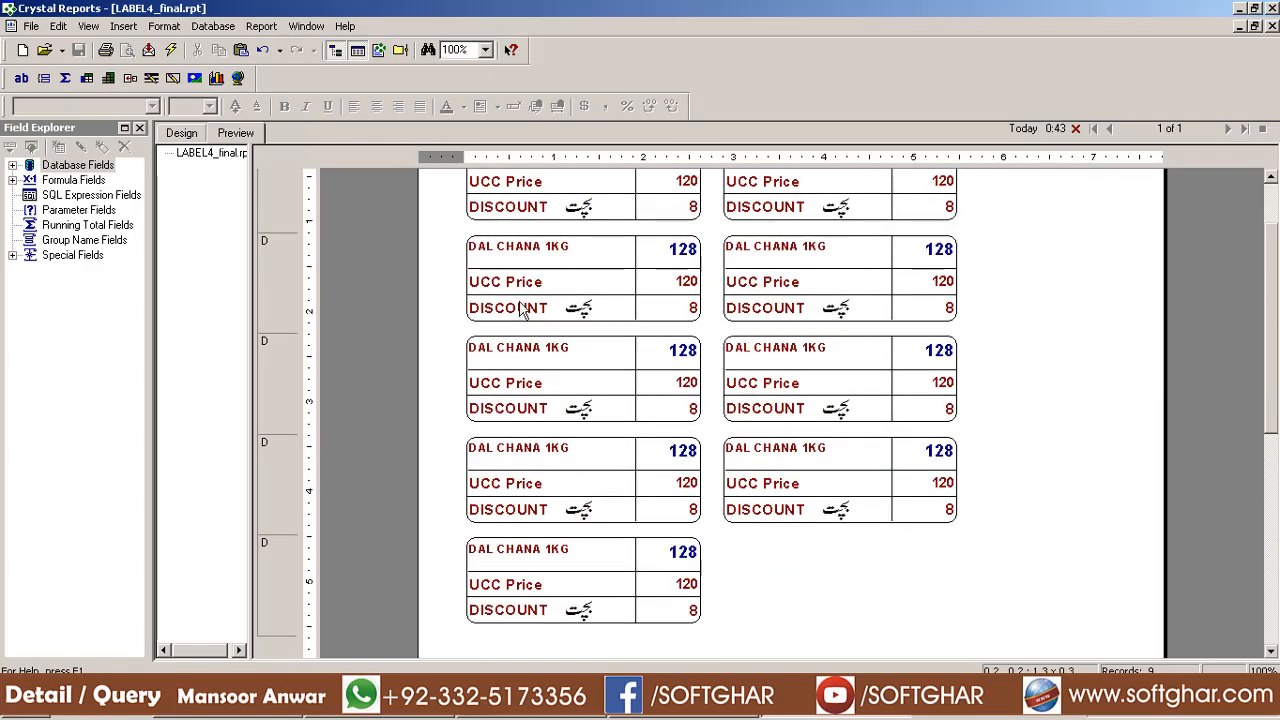
scroll(565, 320, "up", 4)
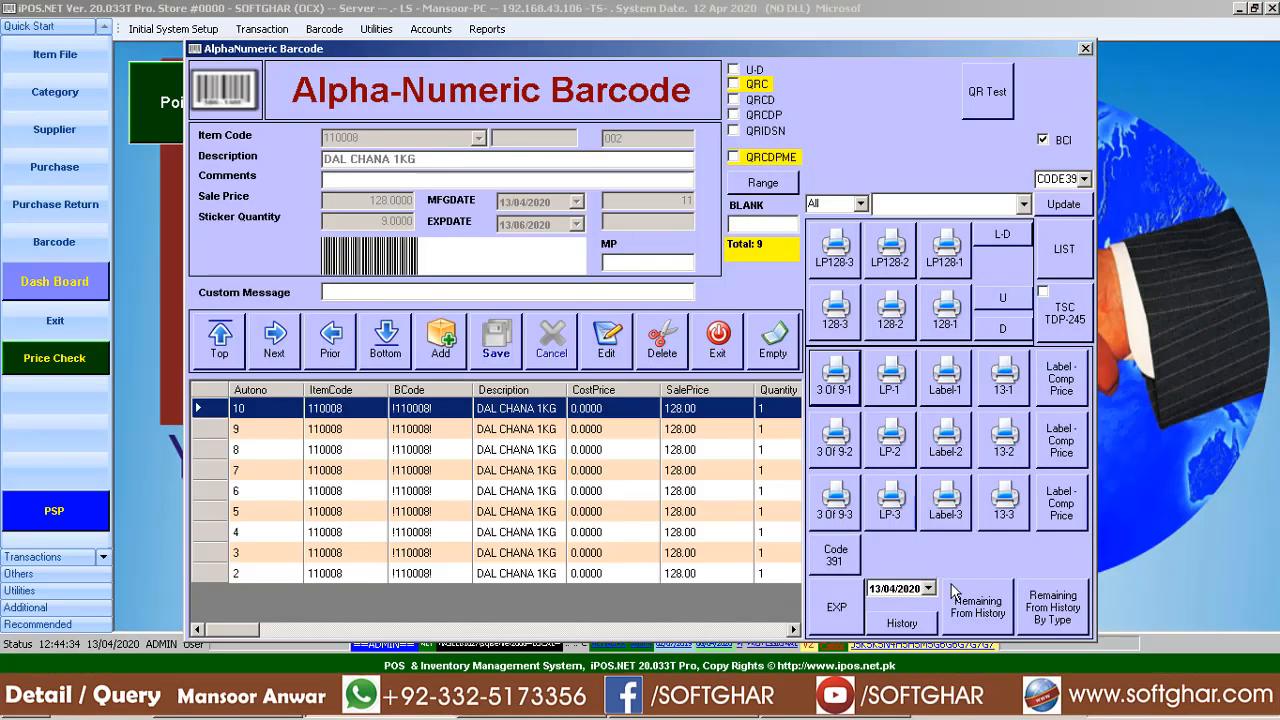